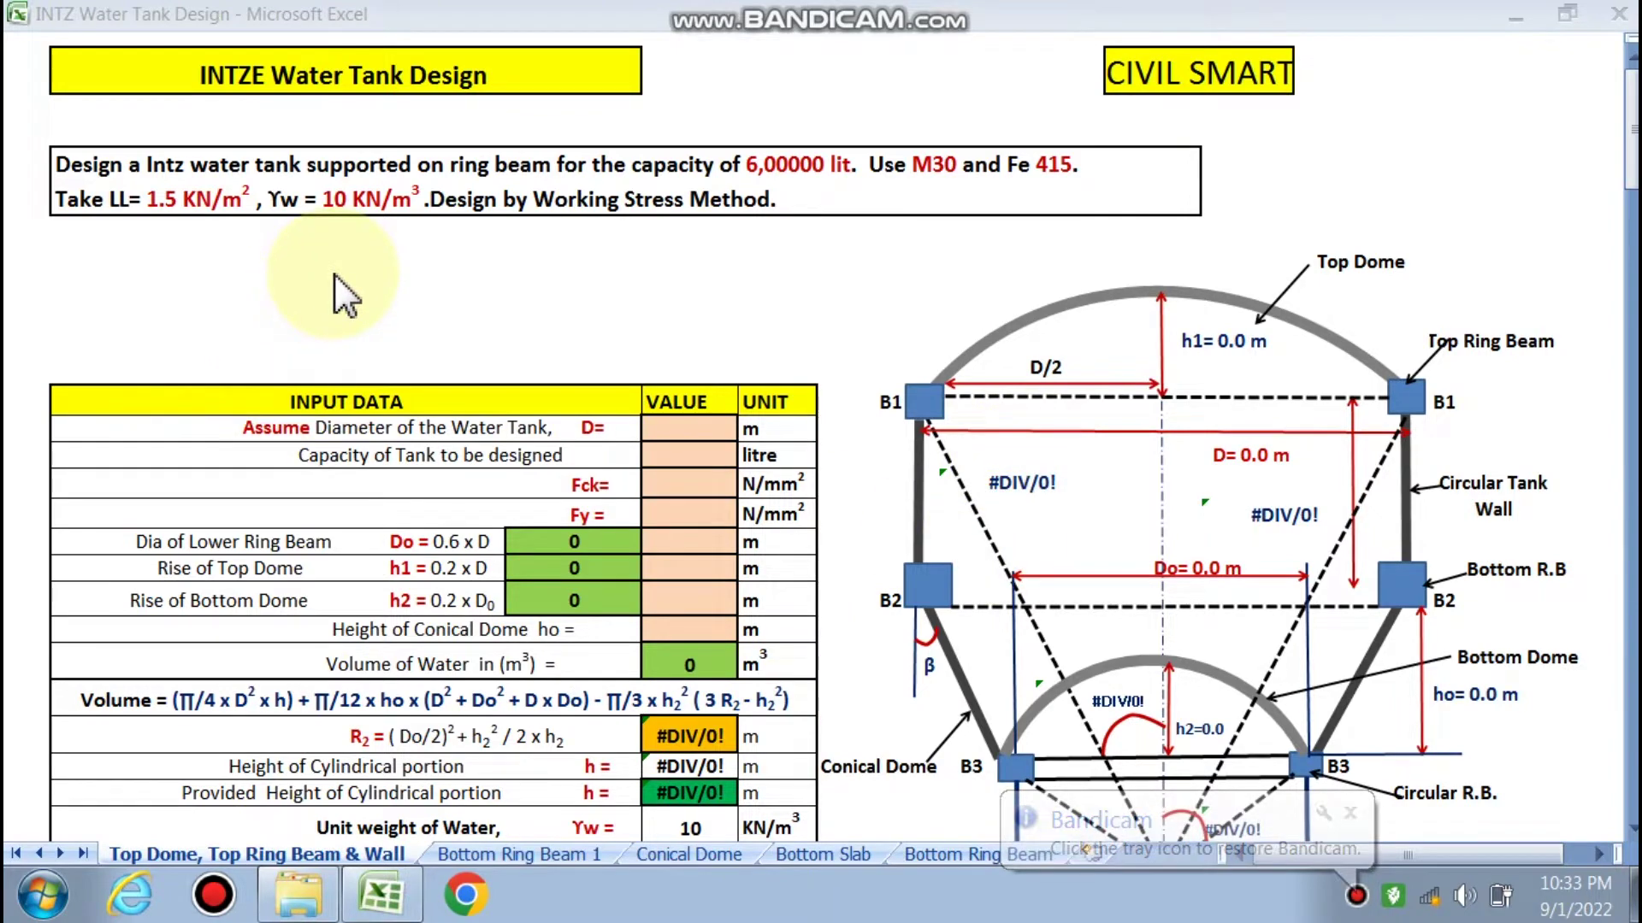
Review the design brief, the input data table and the tank elevation drawing from the top dome down to the raft foundation
scroll(821, 294, down, 1)
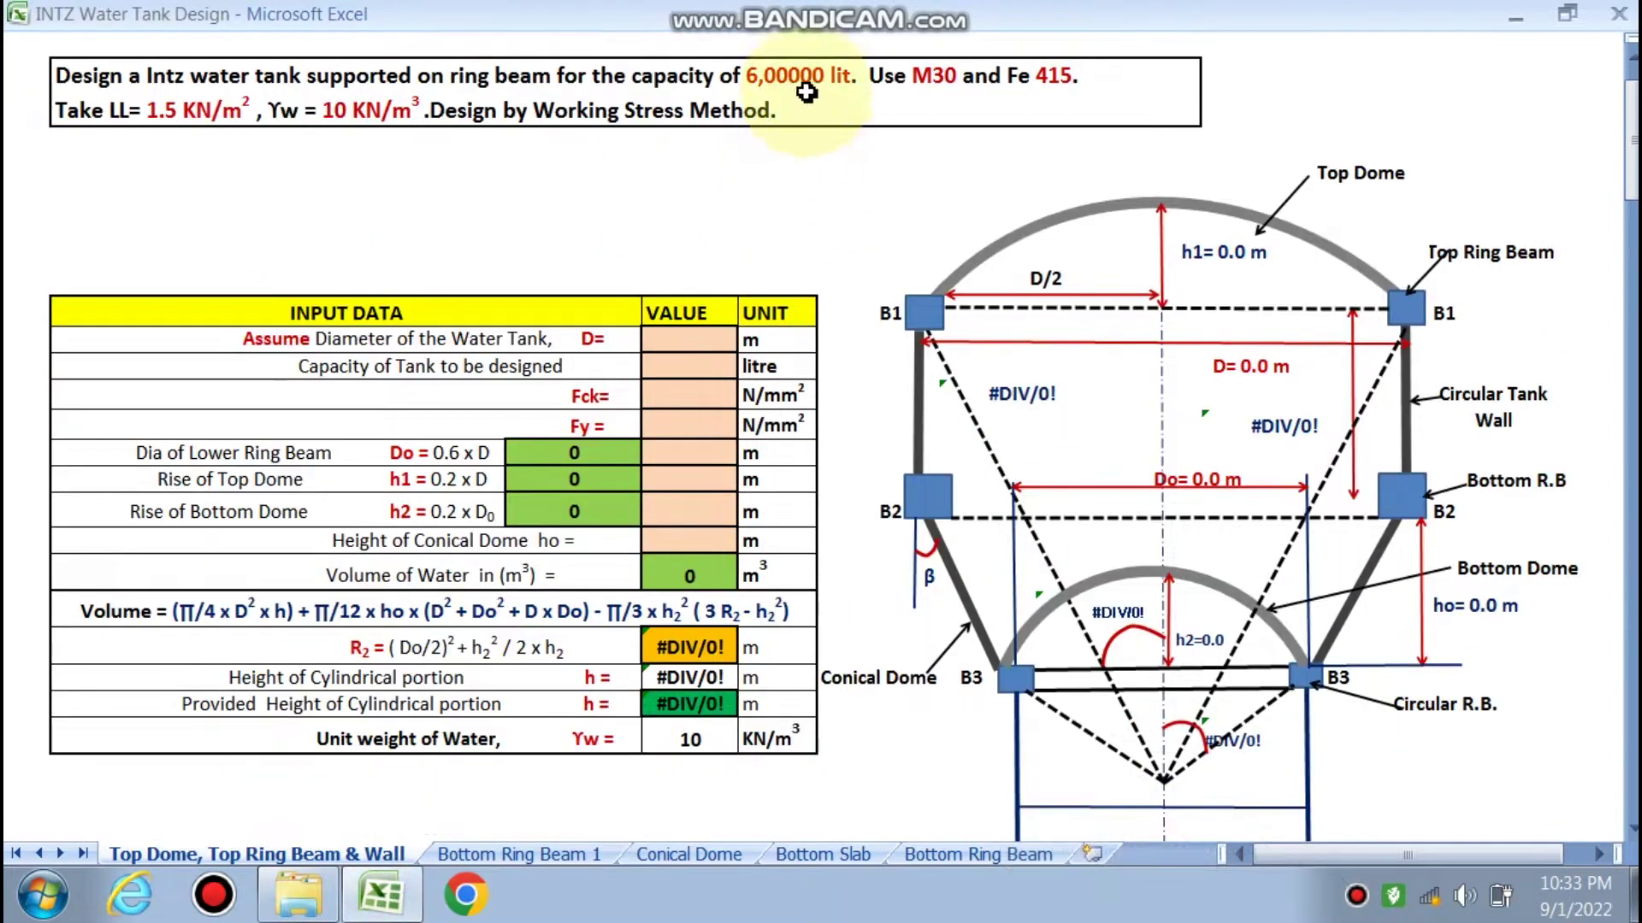
scroll(898, 165, down, 3)
scroll(915, 179, up, 4)
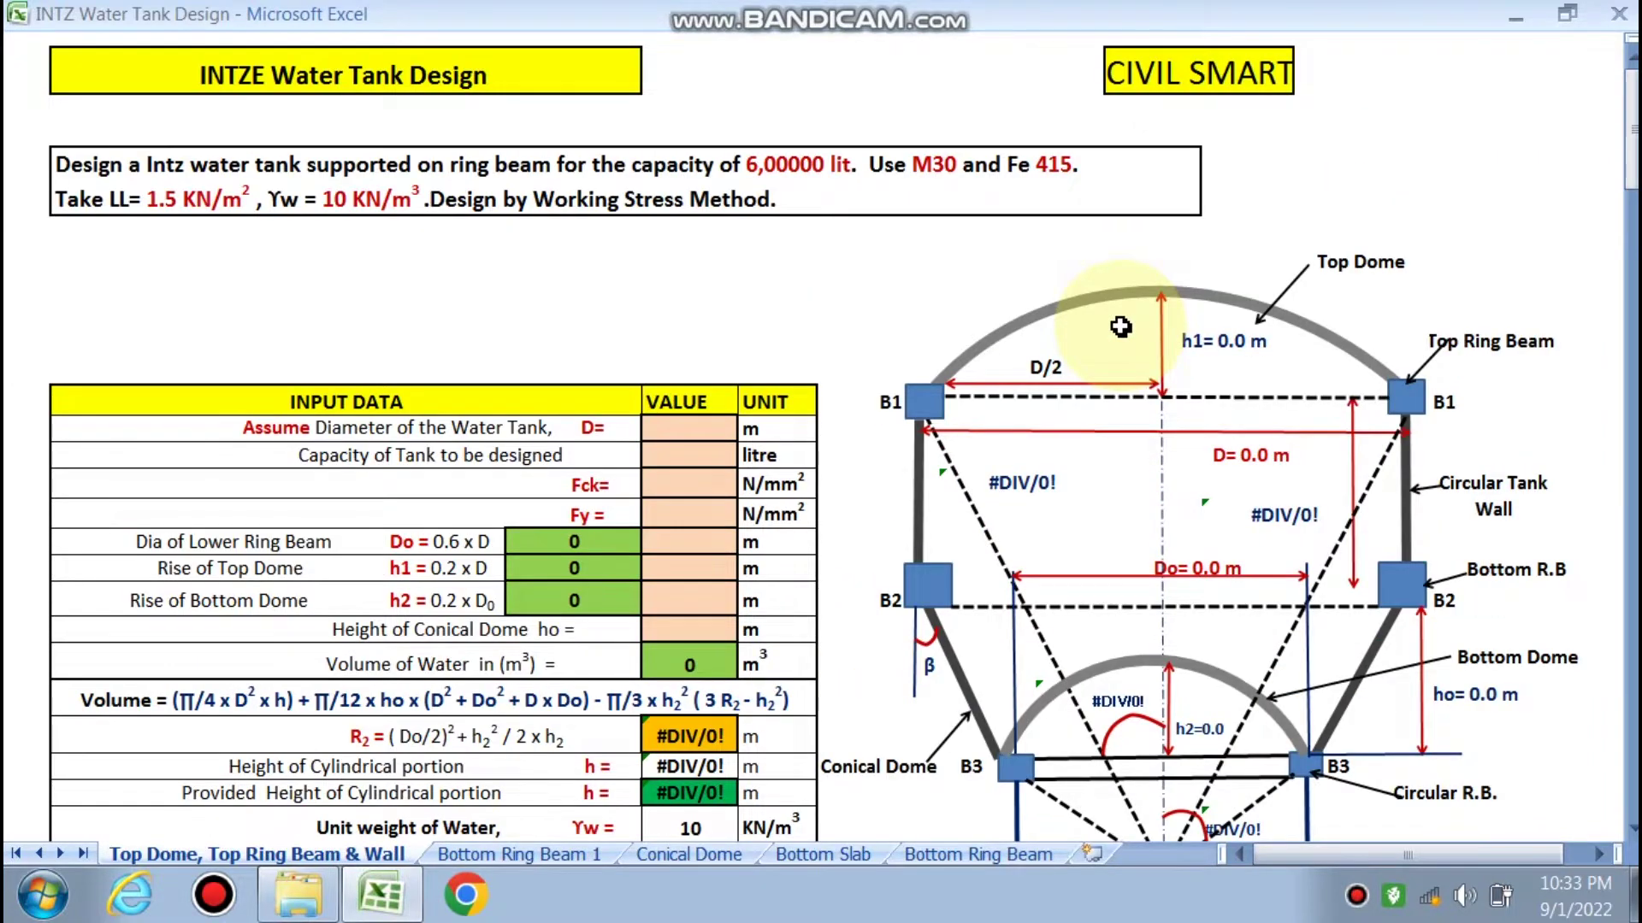
scroll(1119, 326, down, 5)
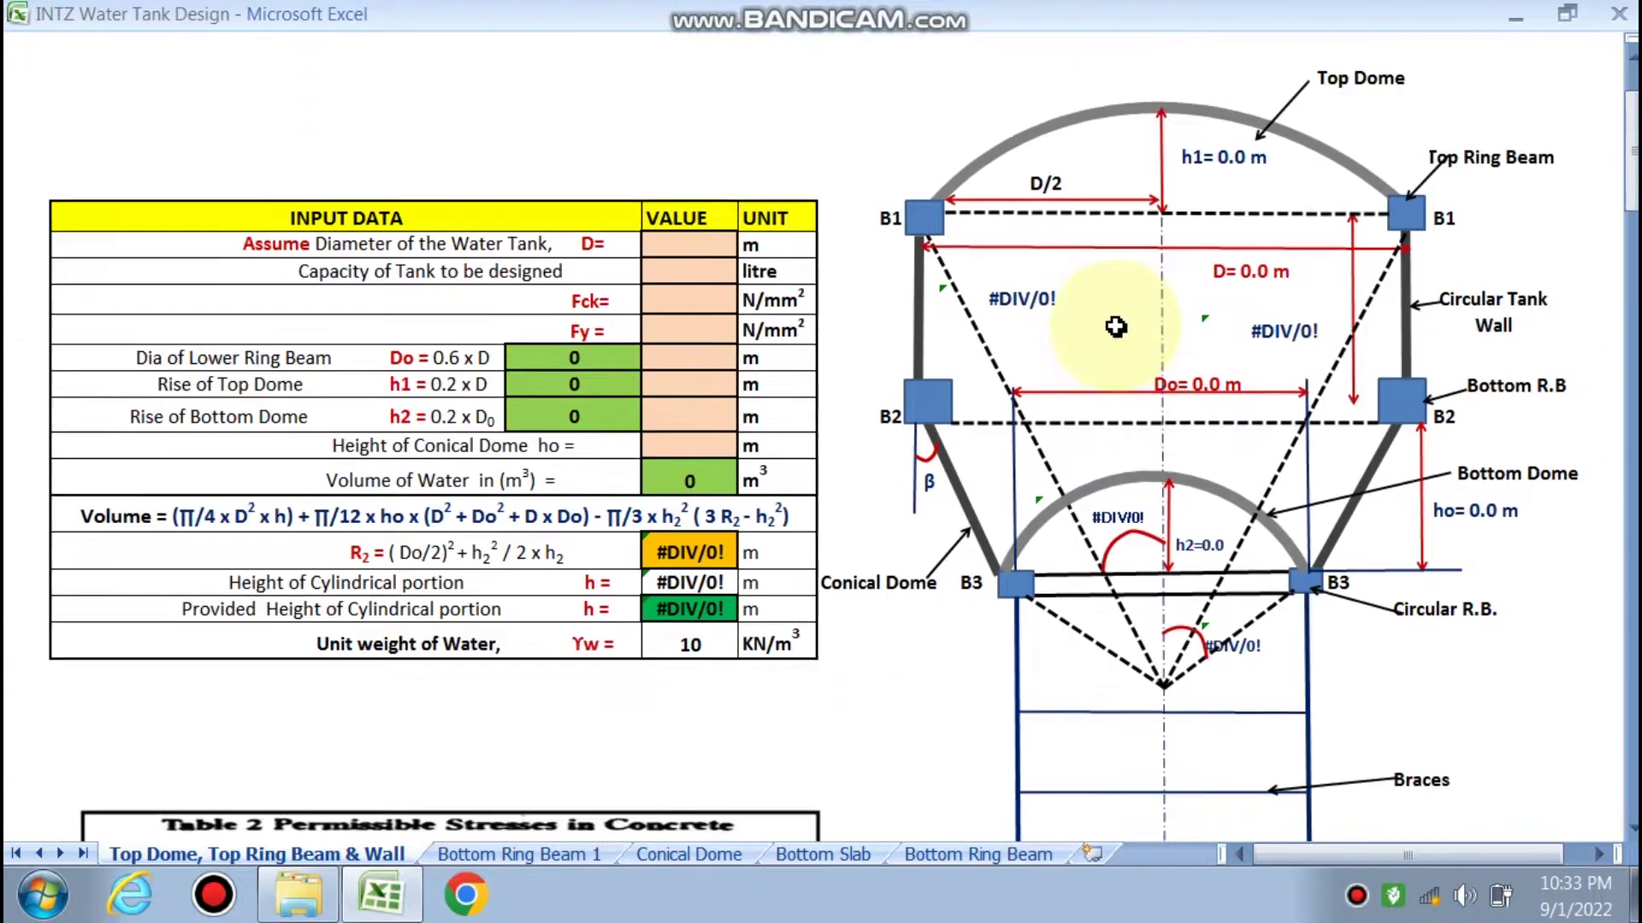
scroll(1116, 326, down, 4)
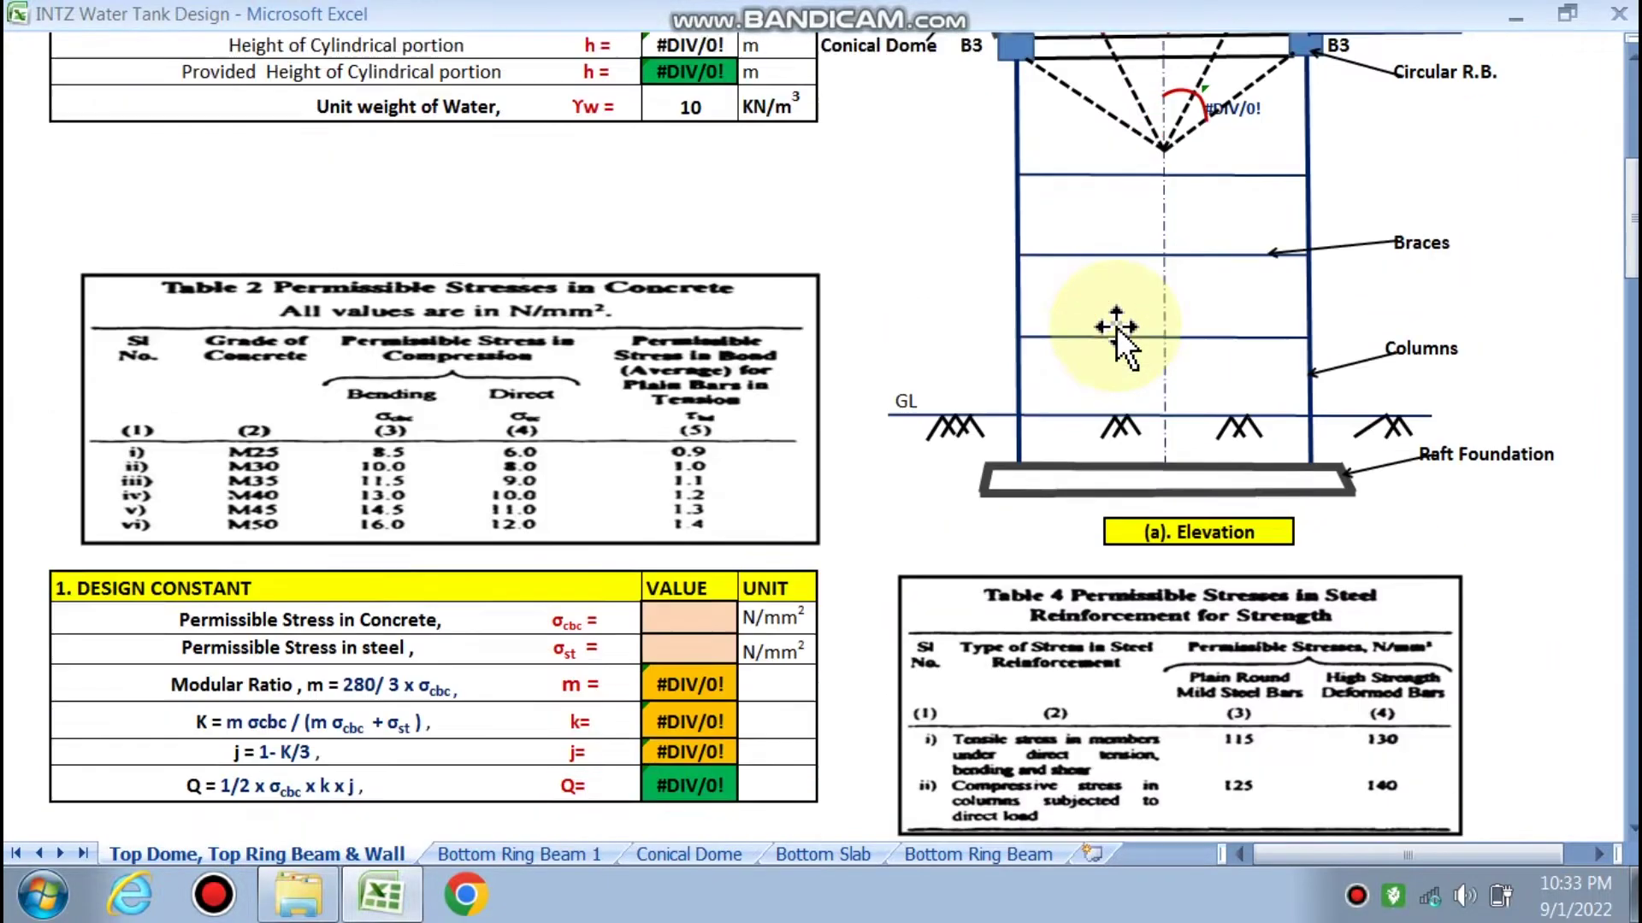
scroll(1116, 327, down, 5)
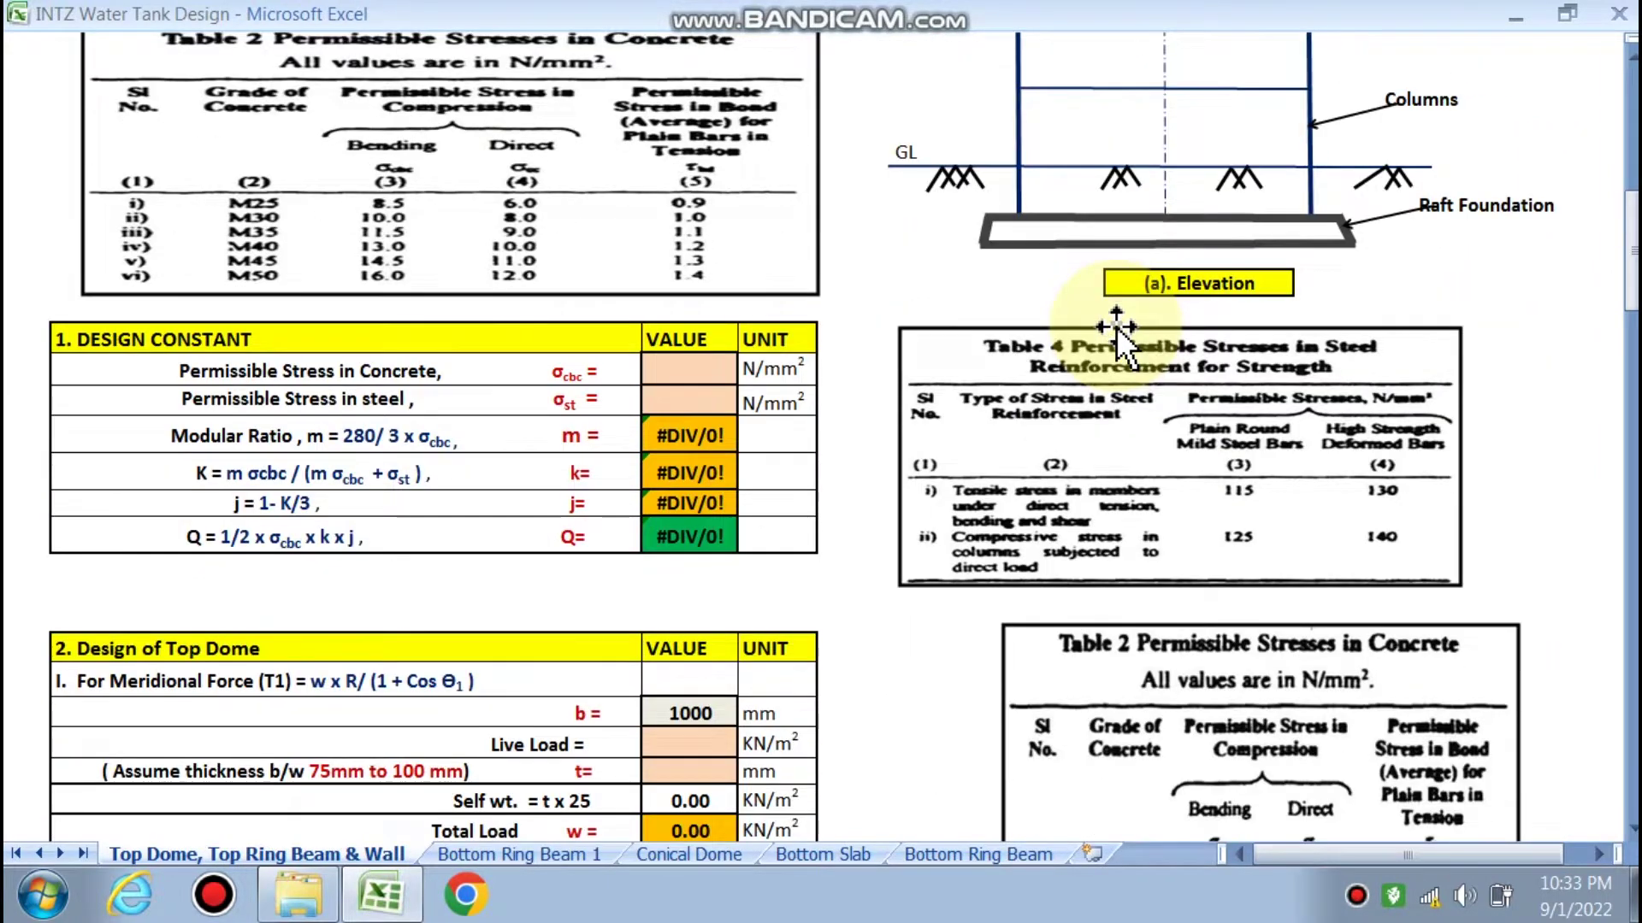
scroll(1116, 326, down, 5)
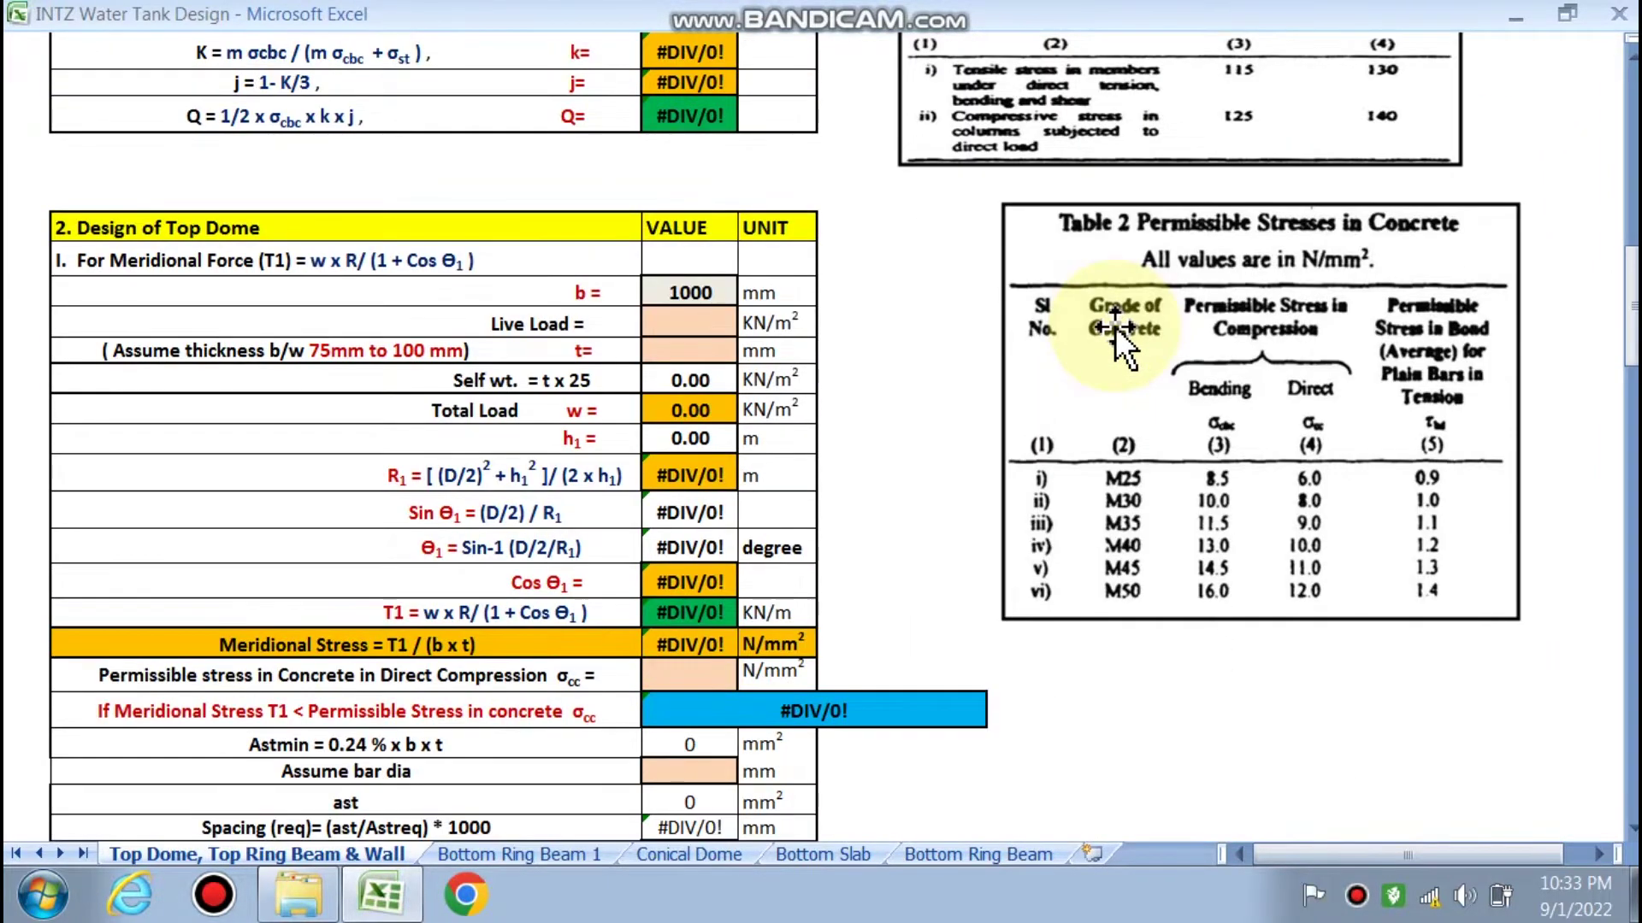
scroll(1115, 327, up, 15)
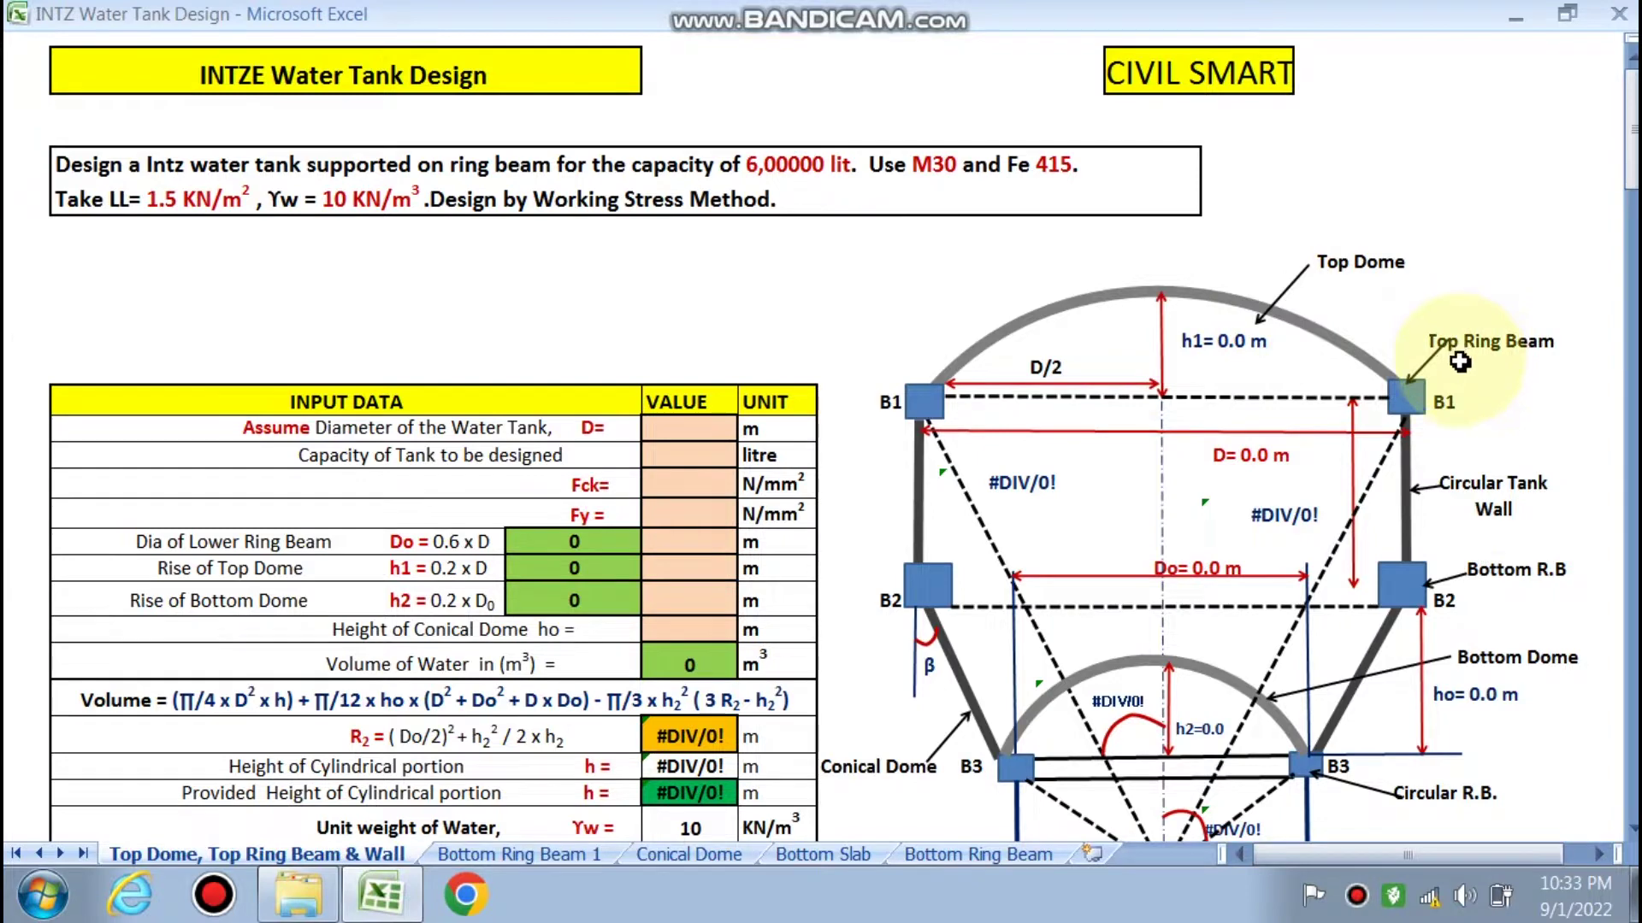
scroll(1464, 384, down, 1)
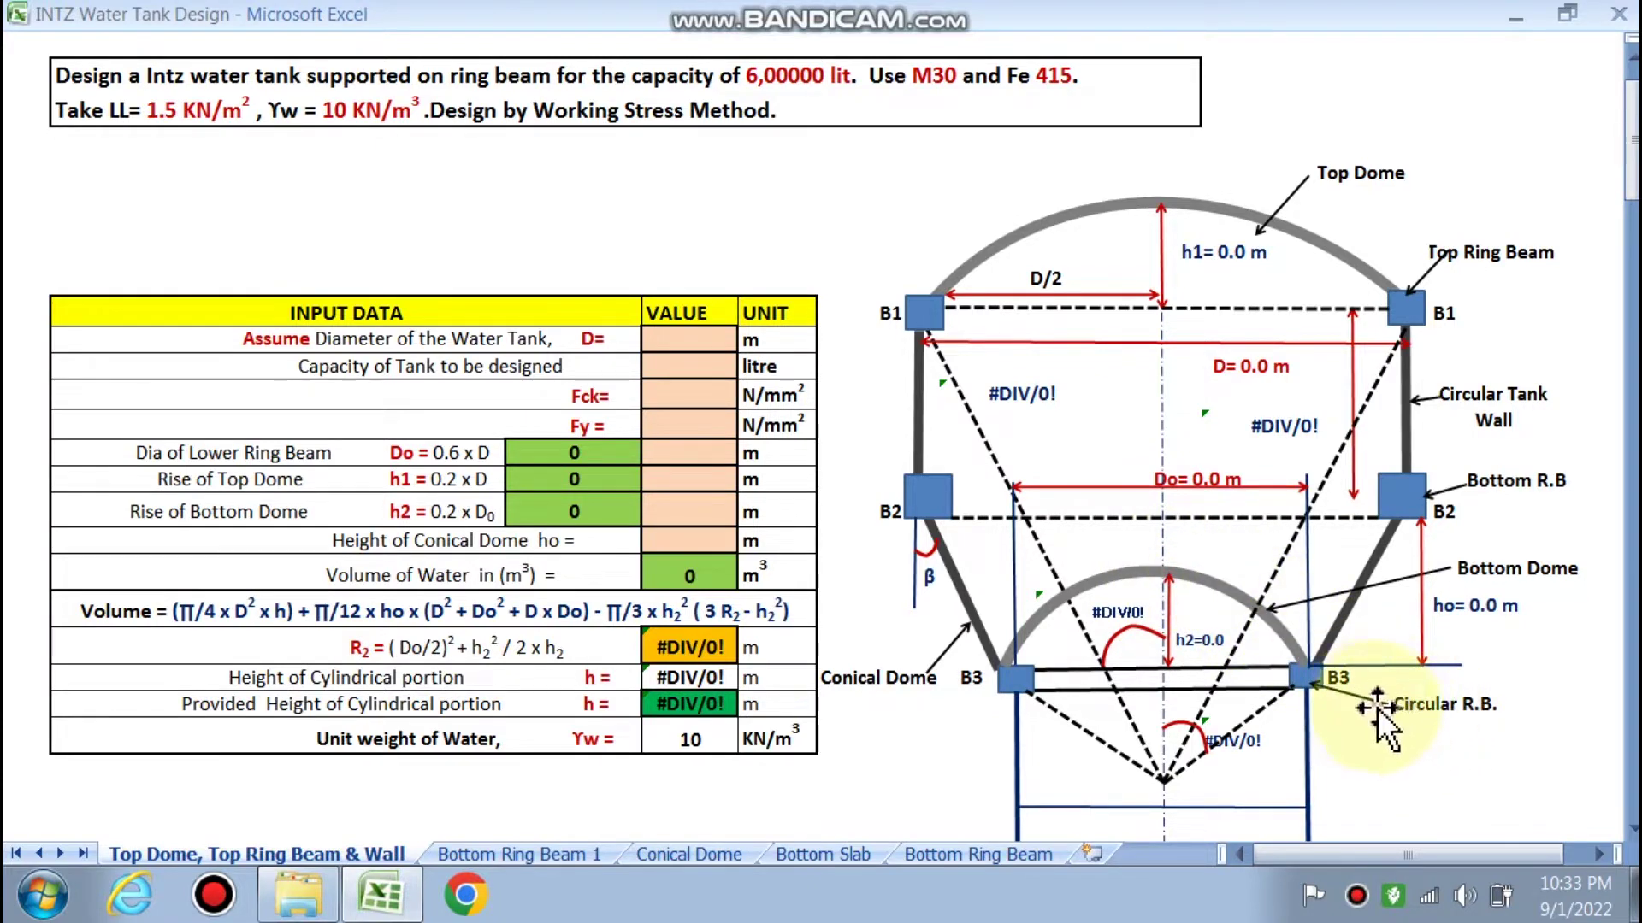
scroll(1328, 695, down, 5)
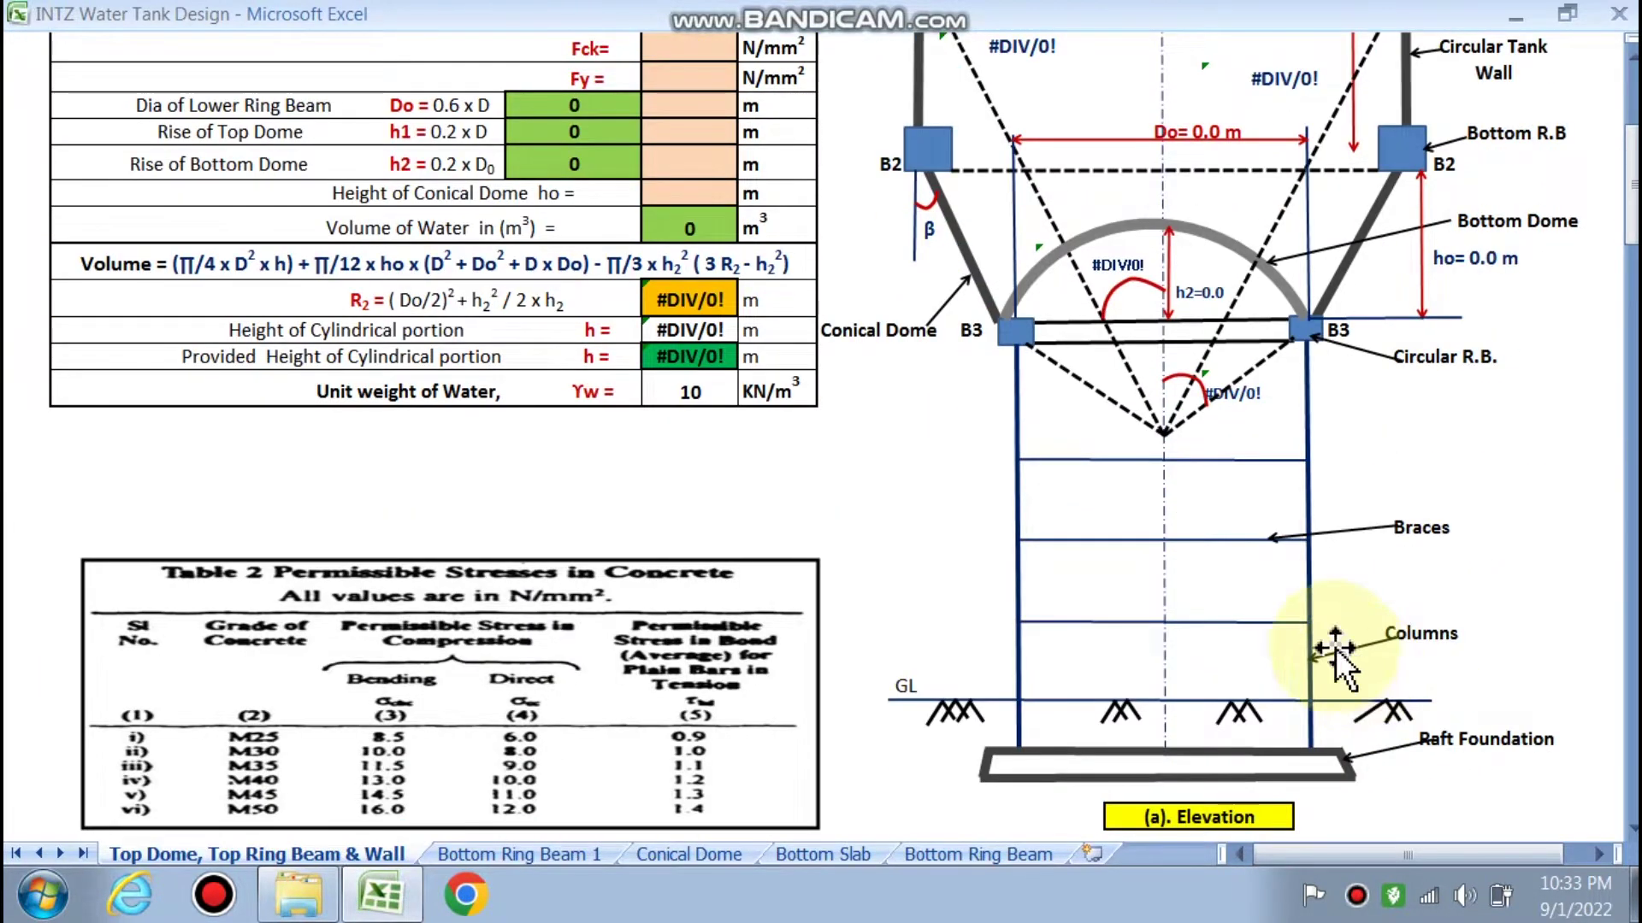
scroll(1279, 599, down, 1)
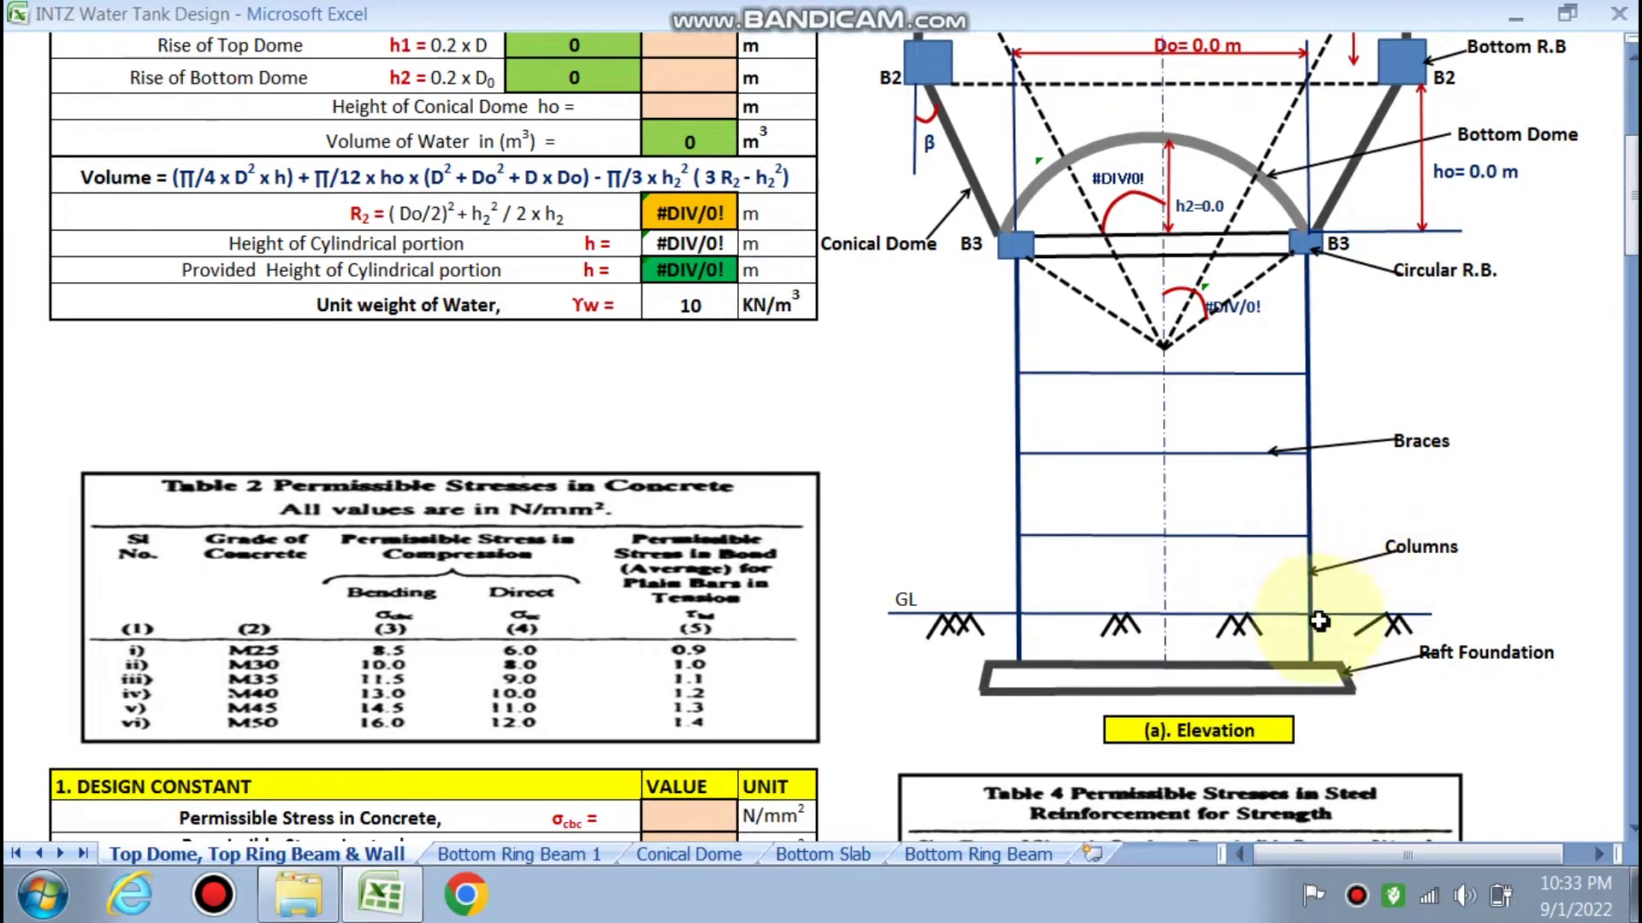
scroll(575, 535, up, 7)
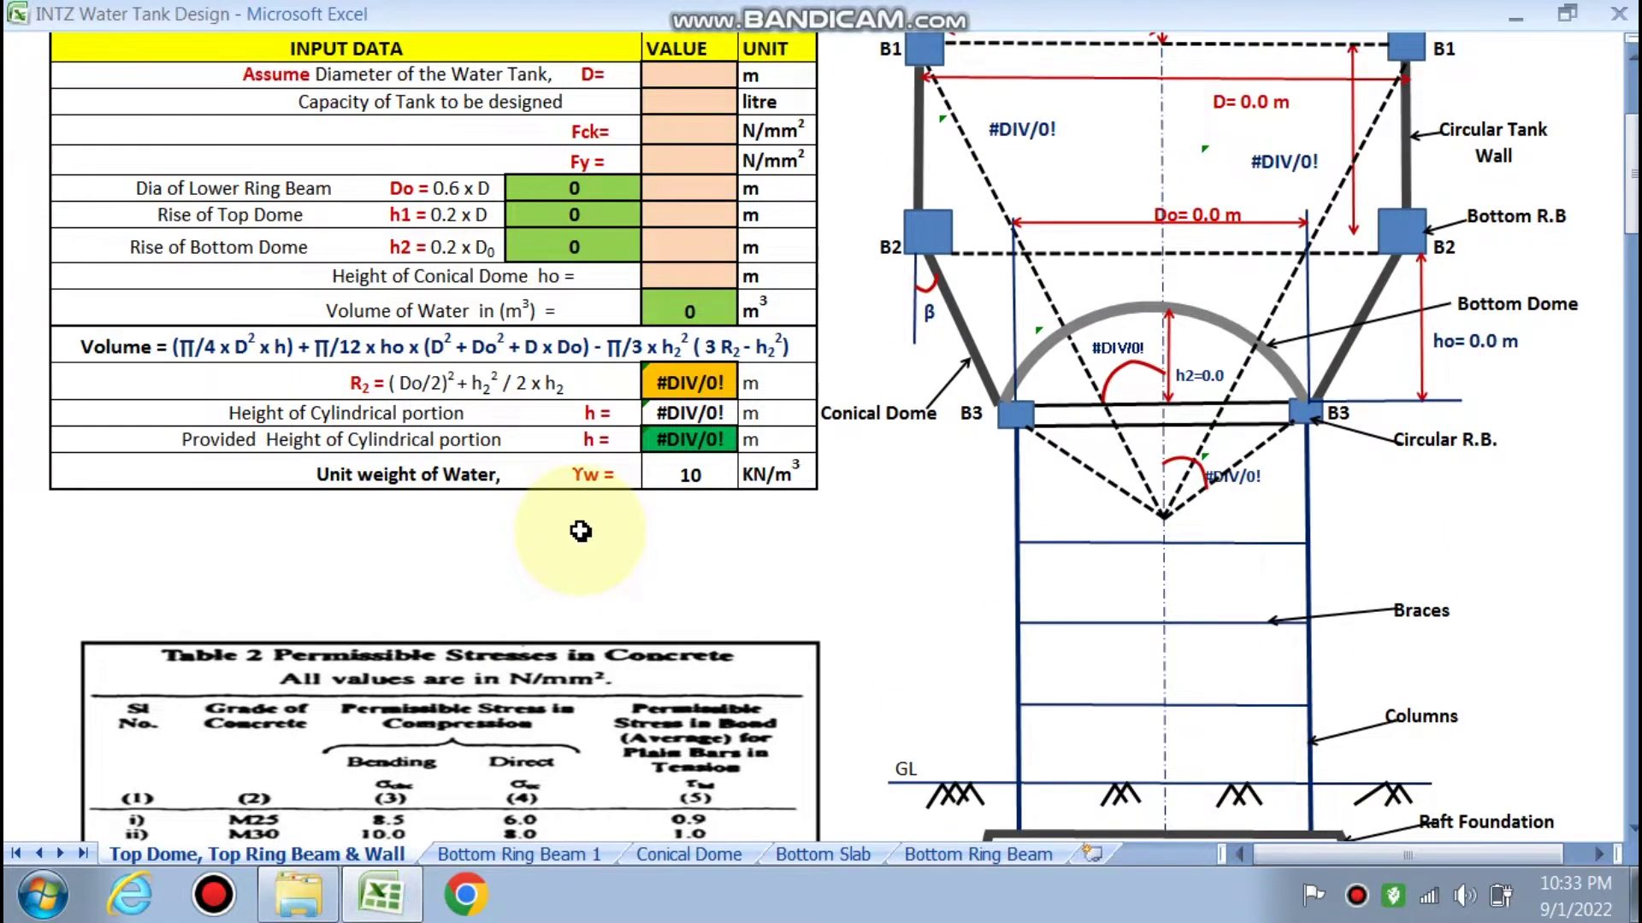
Examine the input data, permissible stress tables, design constants and meridional force calculations for the top dome
scroll(770, 403, down, 1)
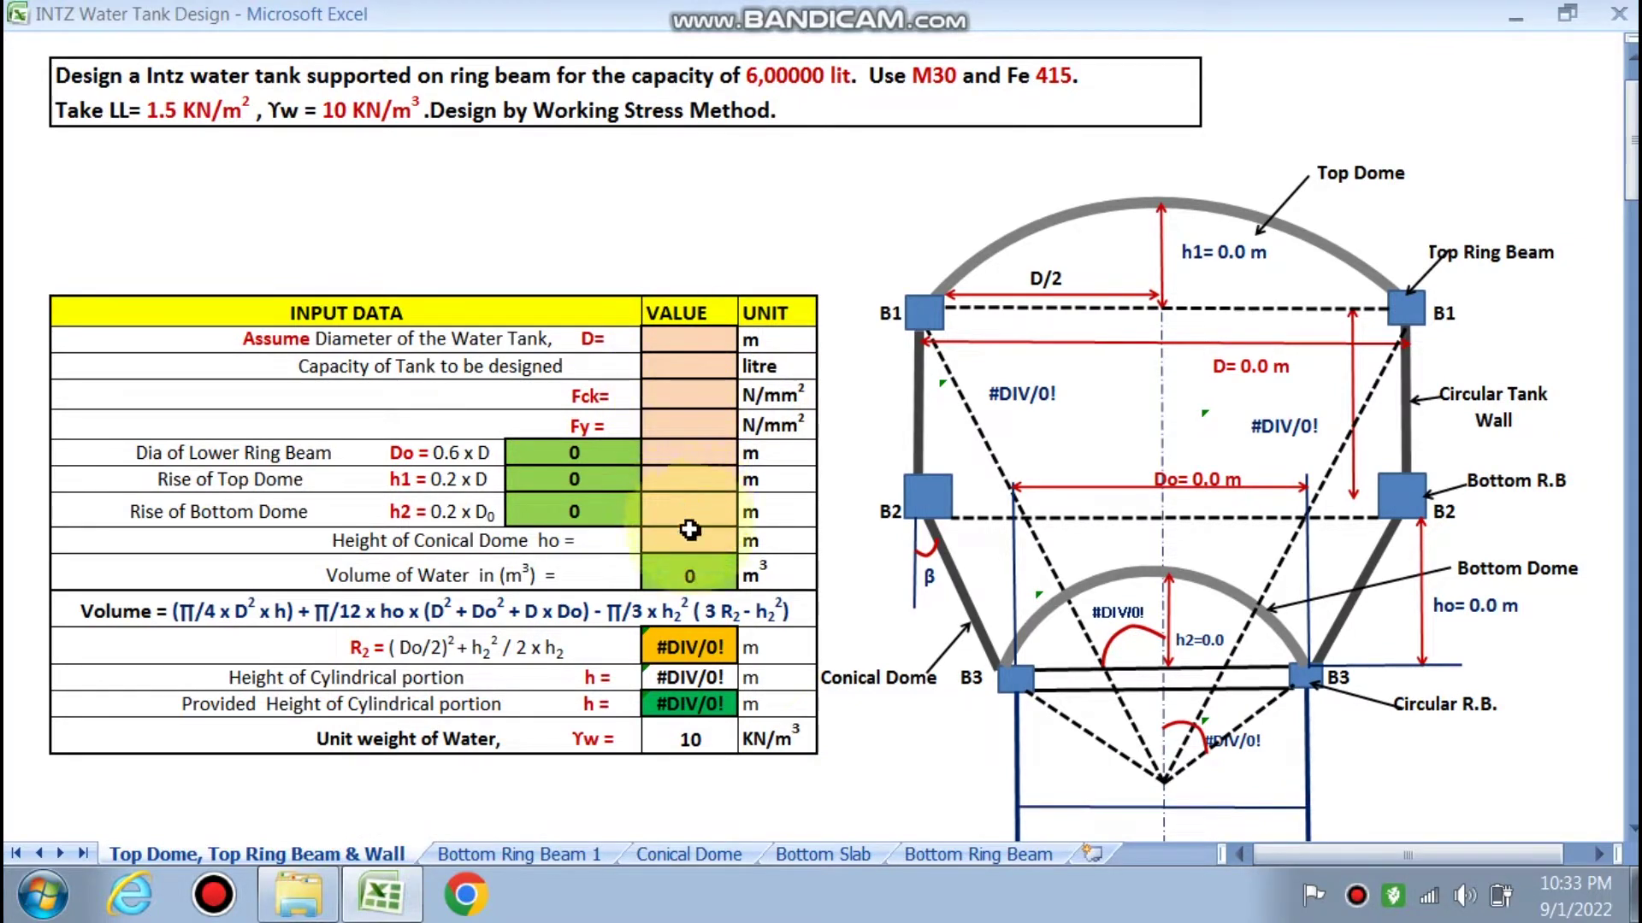
scroll(688, 560, down, 4)
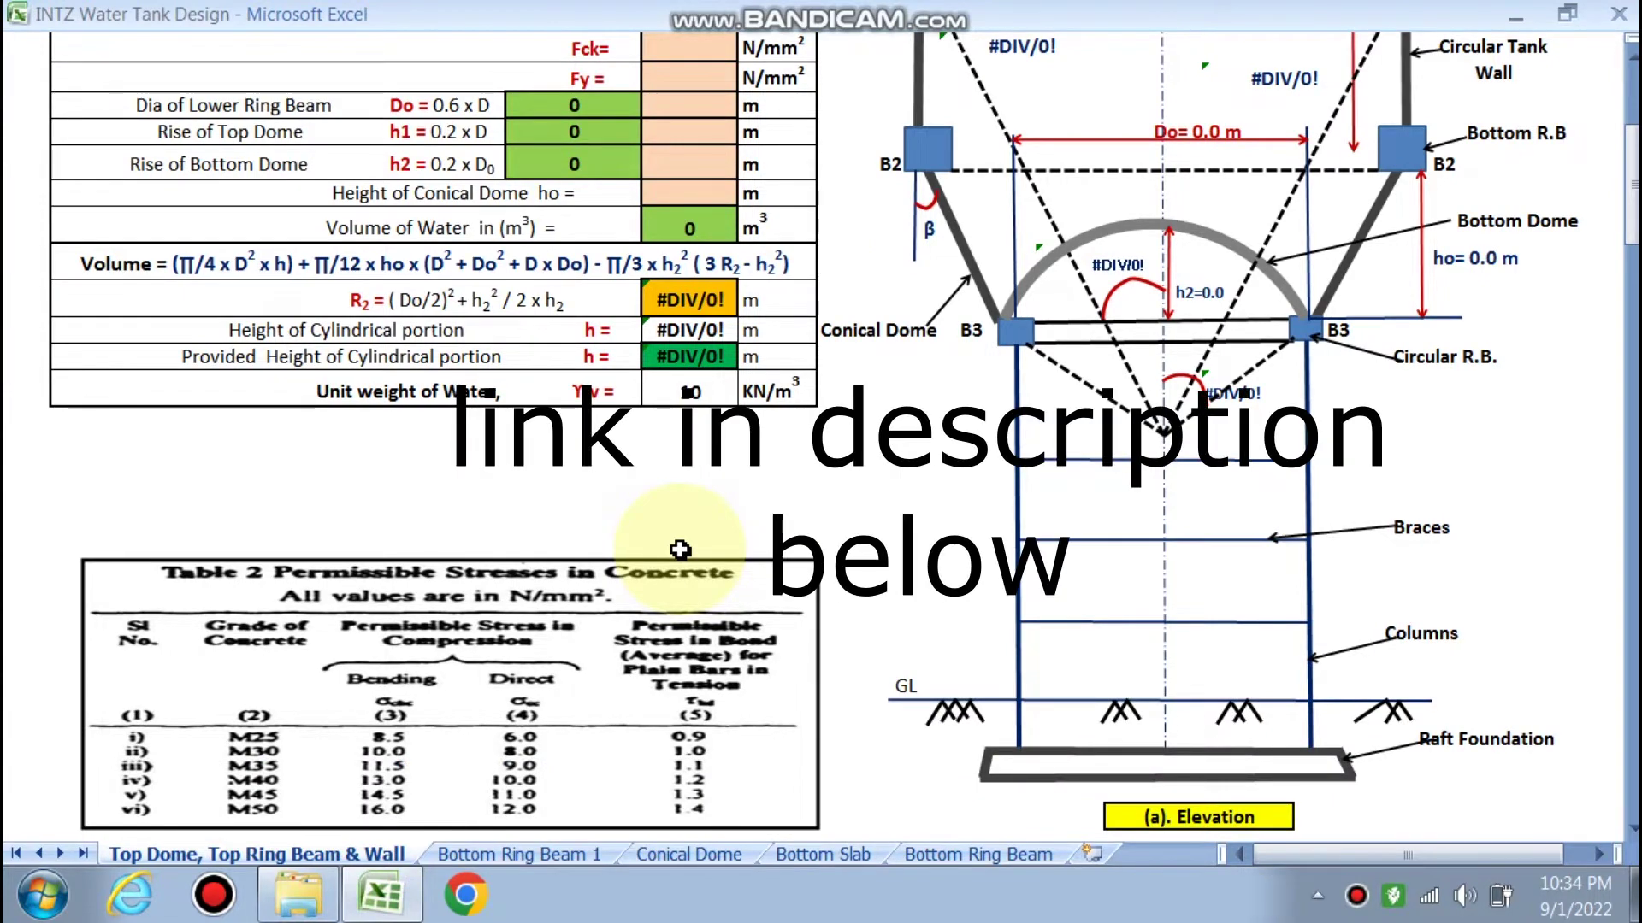
scroll(680, 550, down, 4)
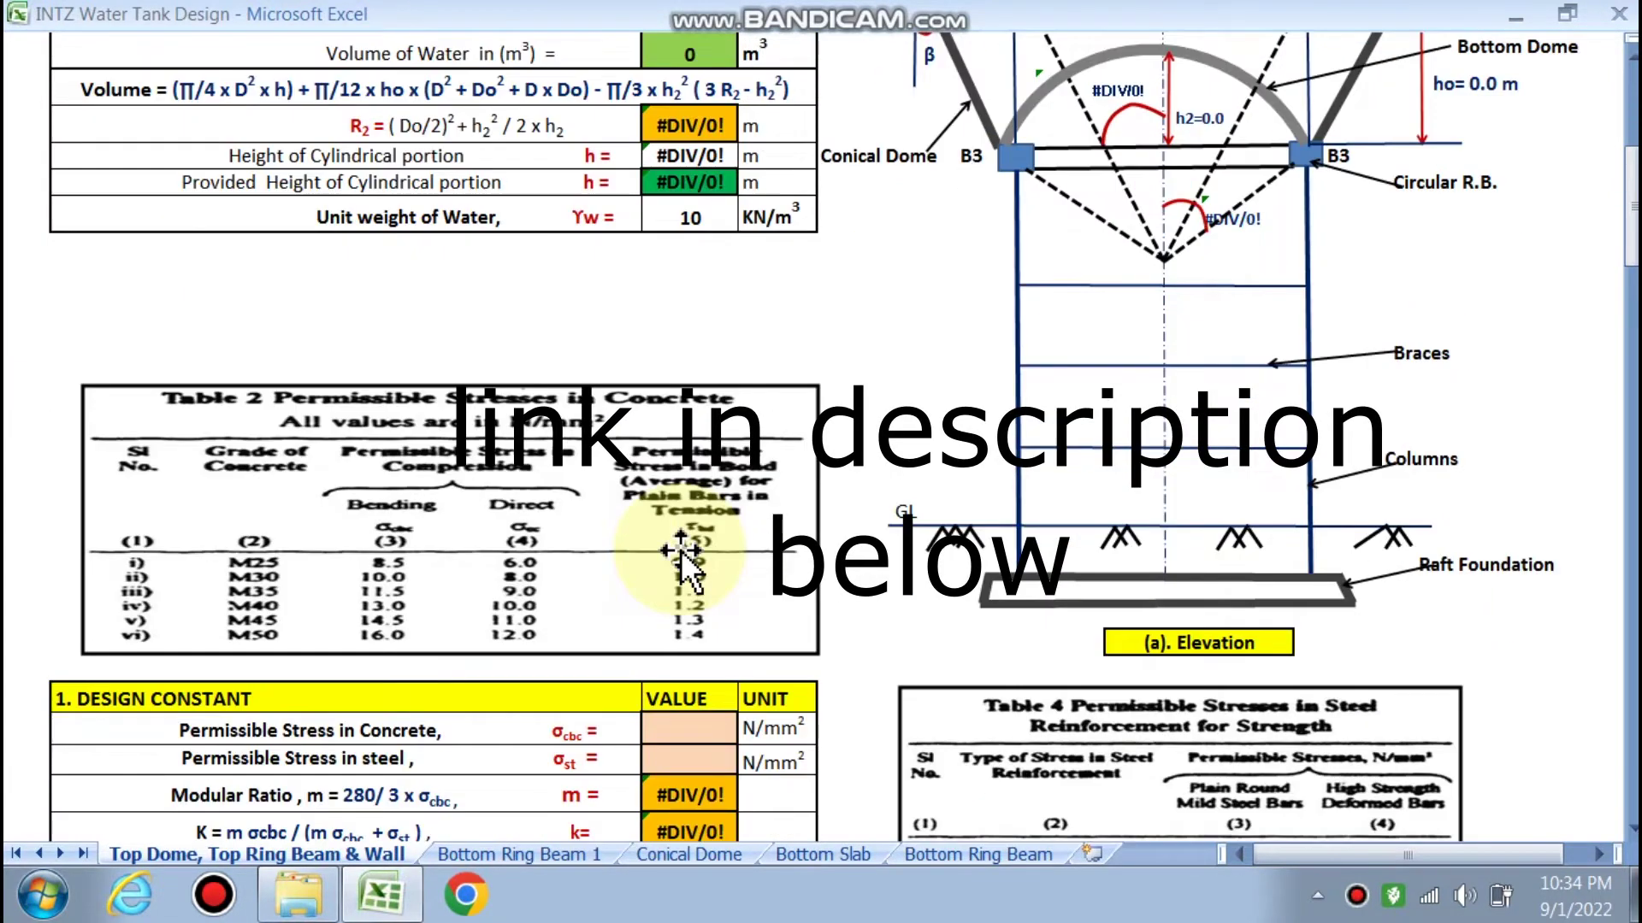
scroll(681, 551, down, 4)
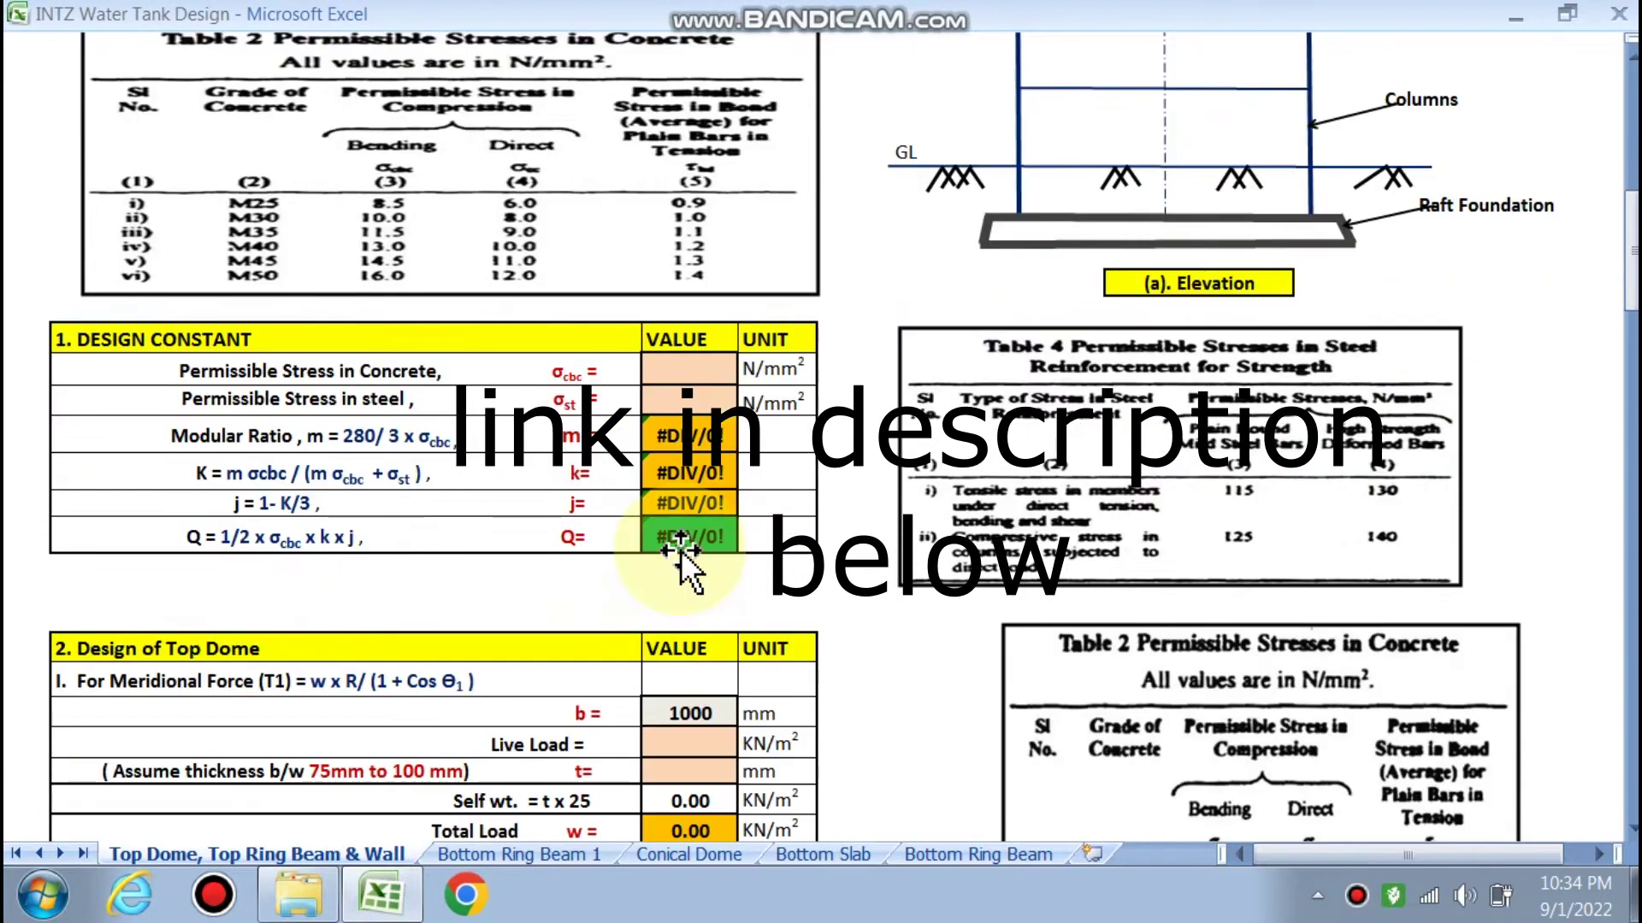
scroll(358, 409, down, 1)
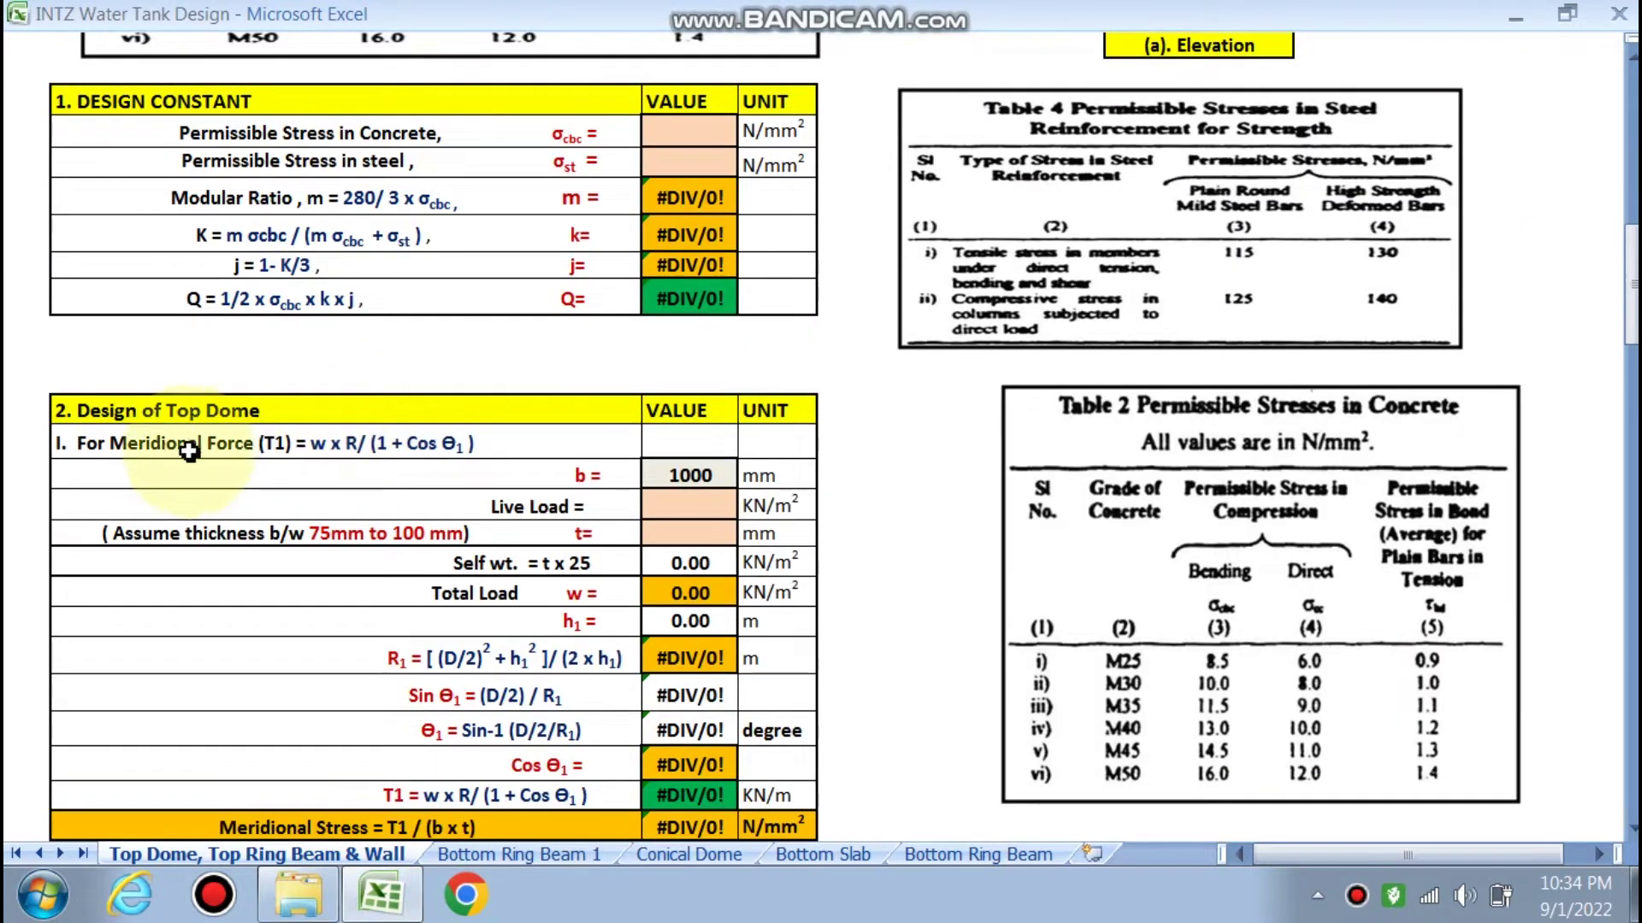
scroll(820, 457, up, 10)
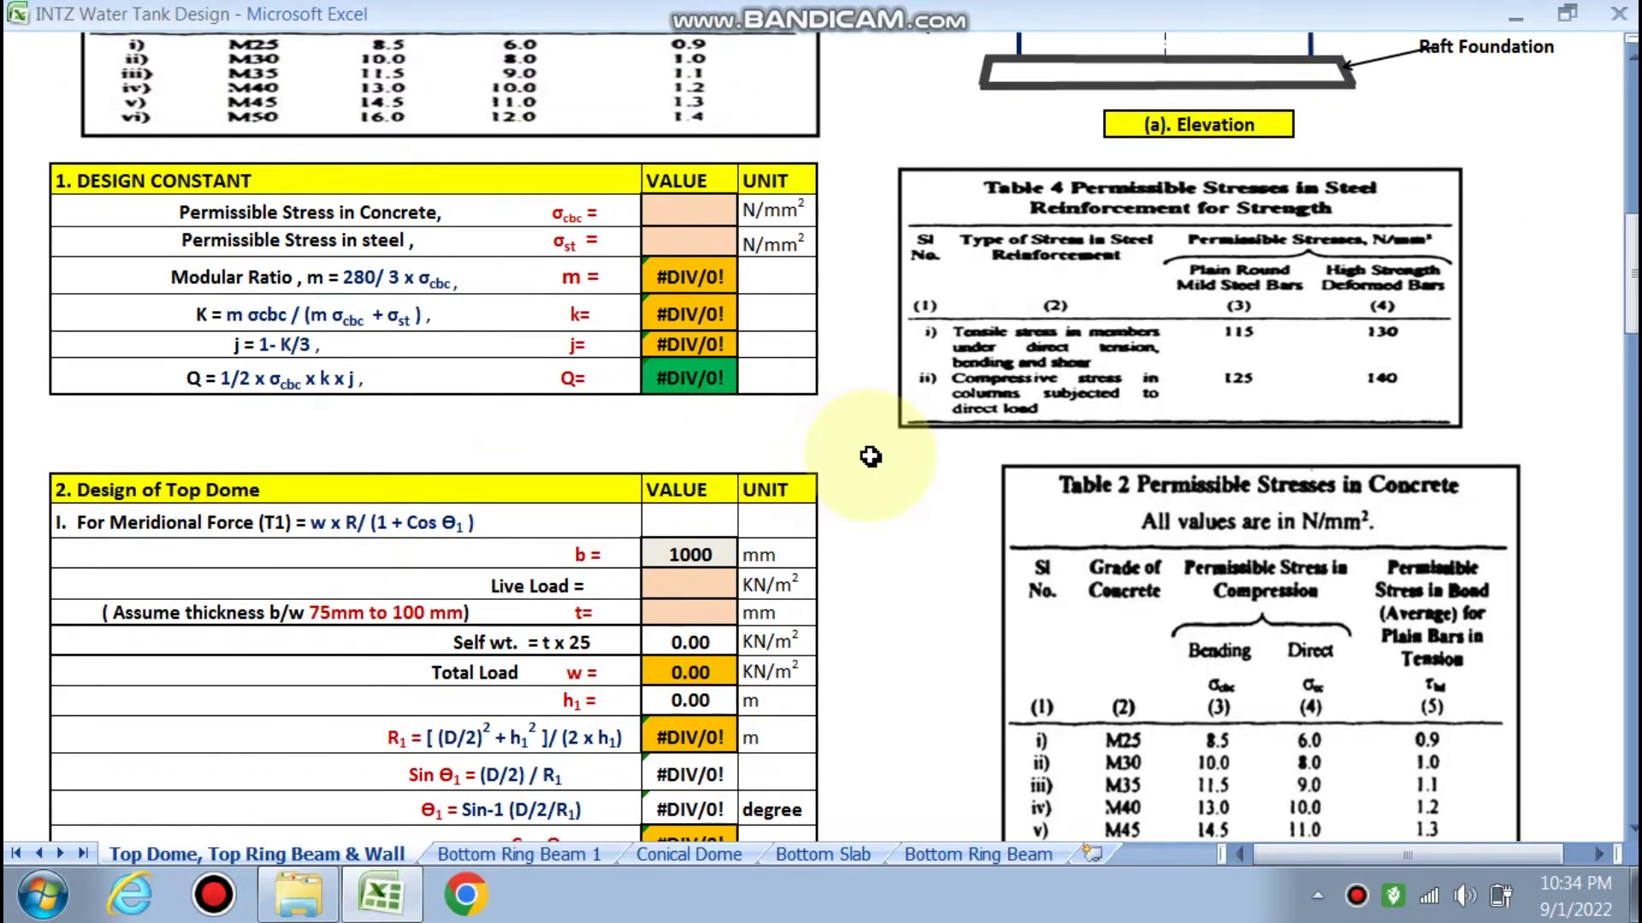
scroll(740, 270, down, 1)
scroll(648, 316, down, 12)
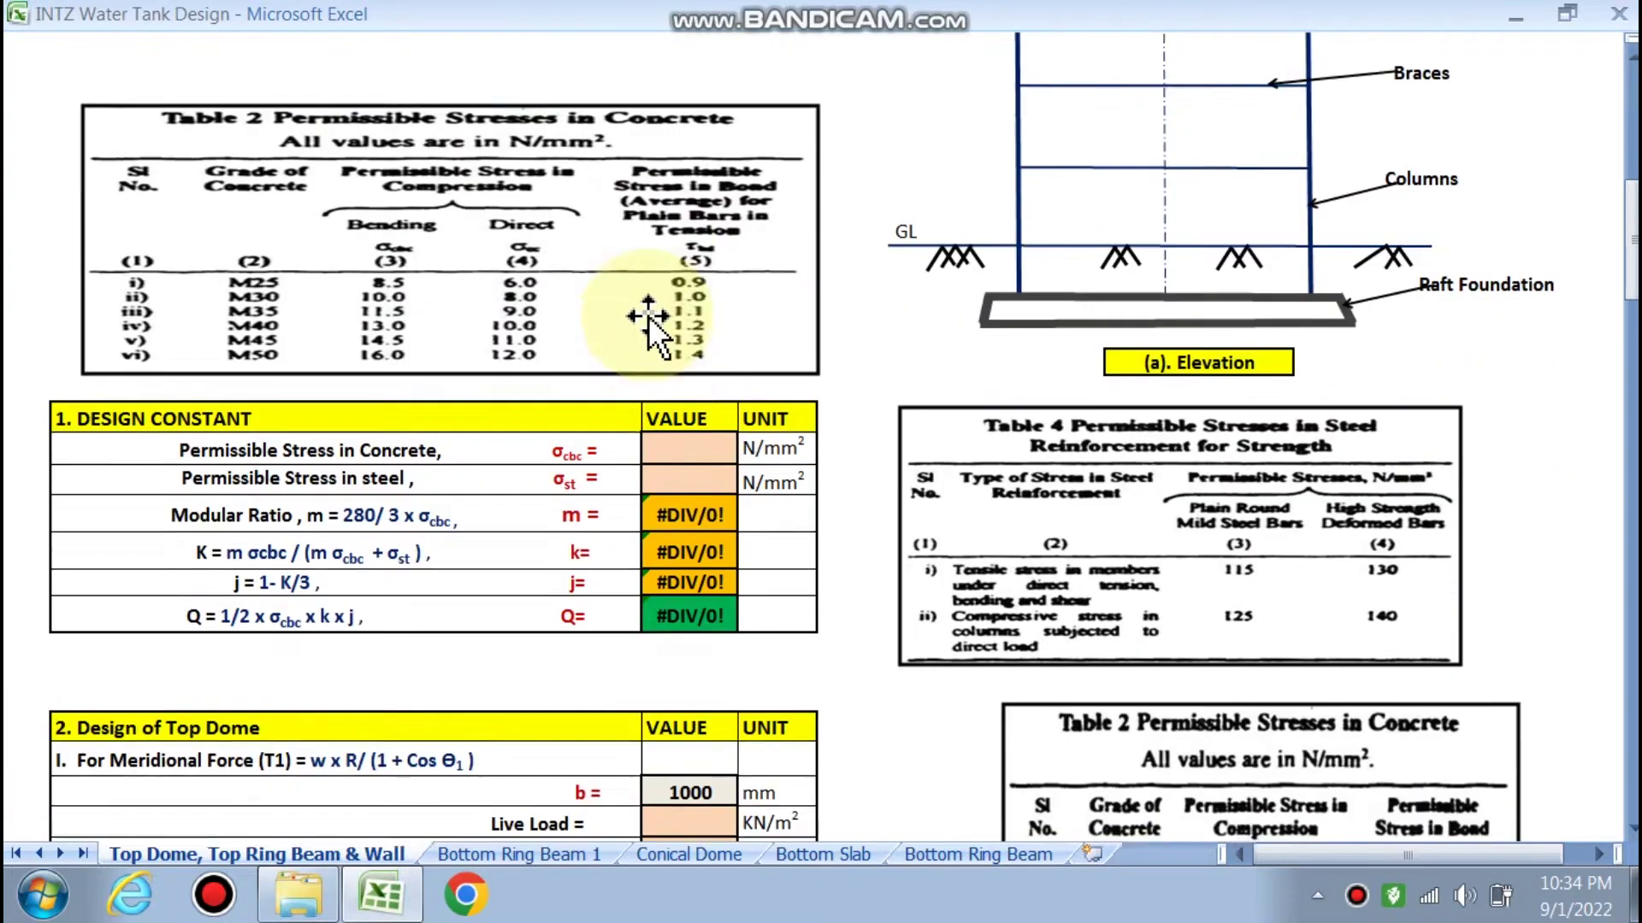
scroll(409, 475, down, 10)
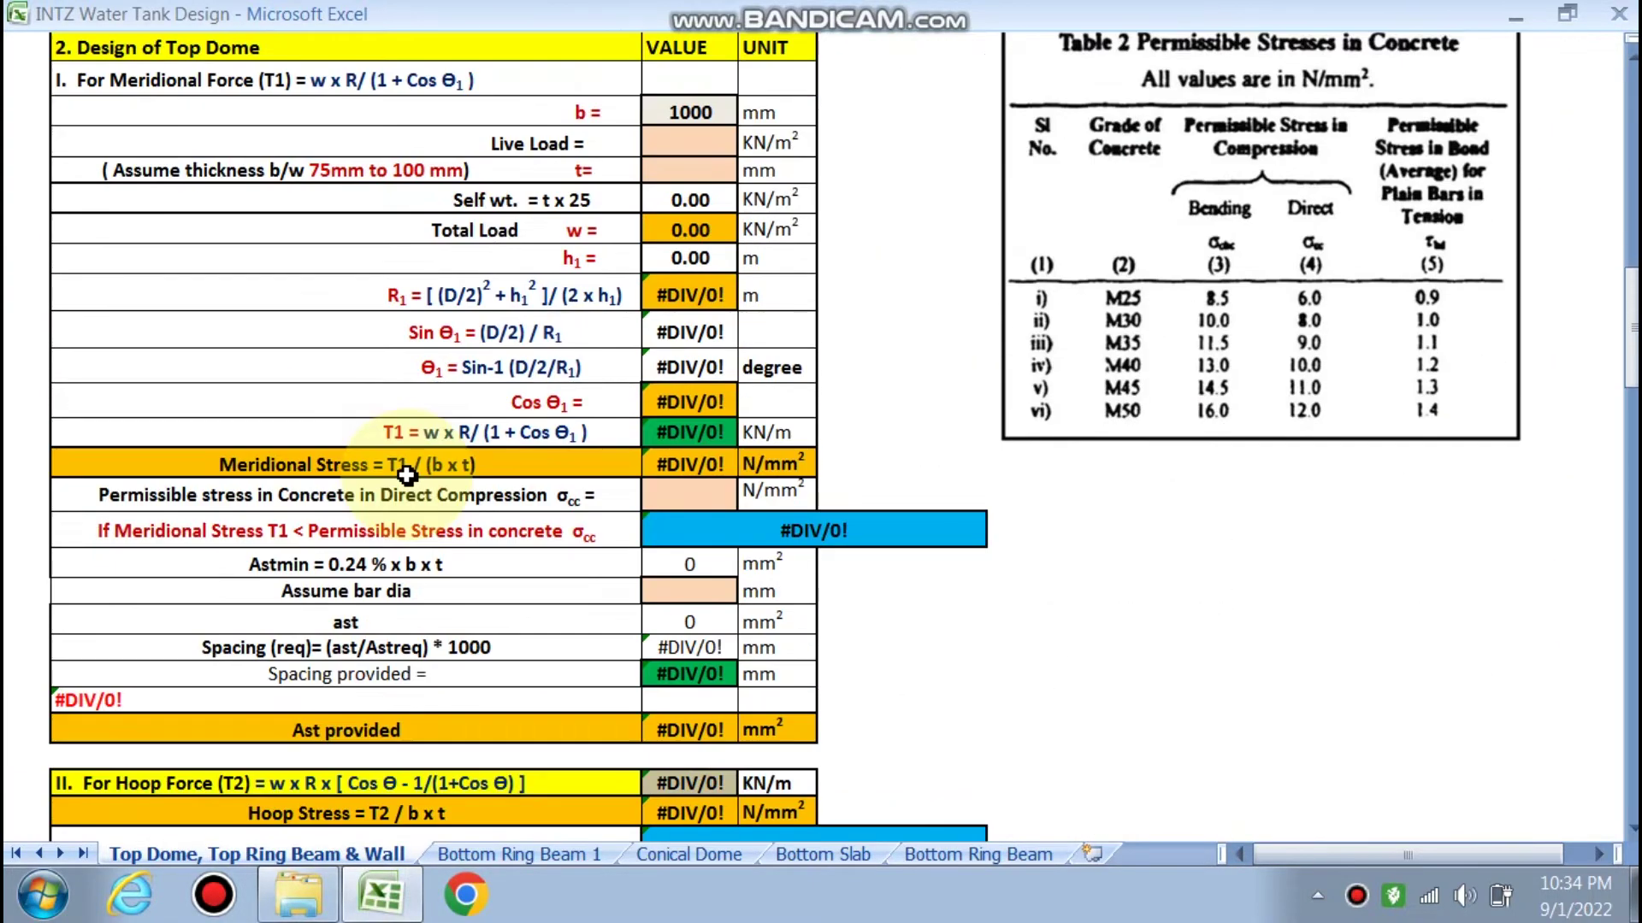
Examine the top ring beam design, ring beam dimensions, tank wall design, wall thickness and cantilever action sections
scroll(407, 475, down, 1)
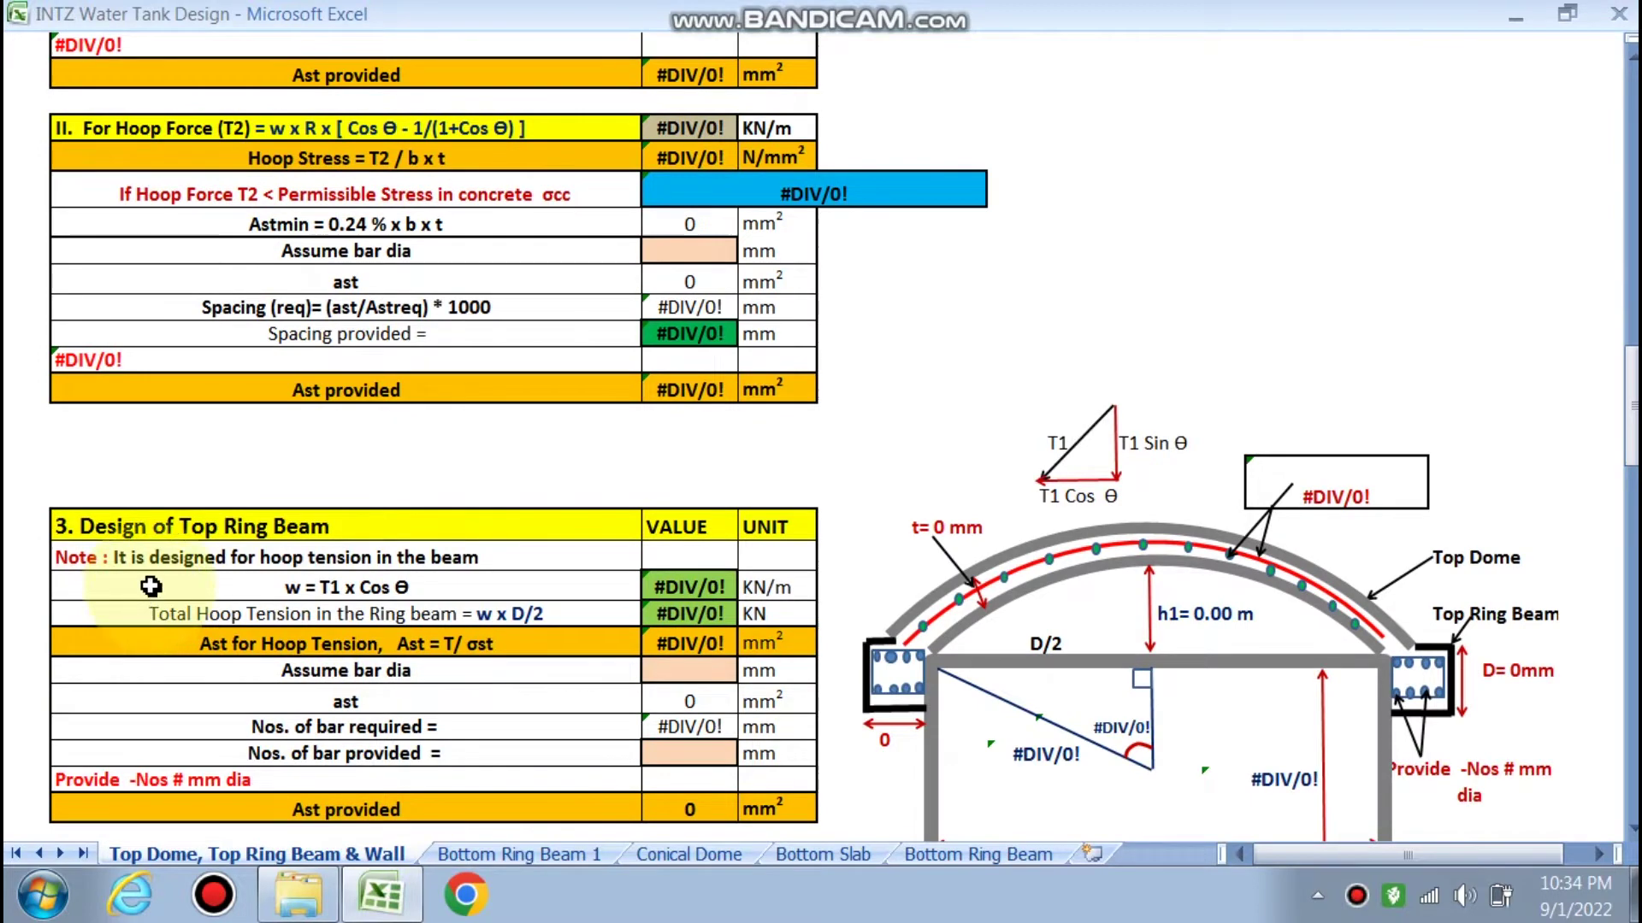
scroll(428, 523, down, 2)
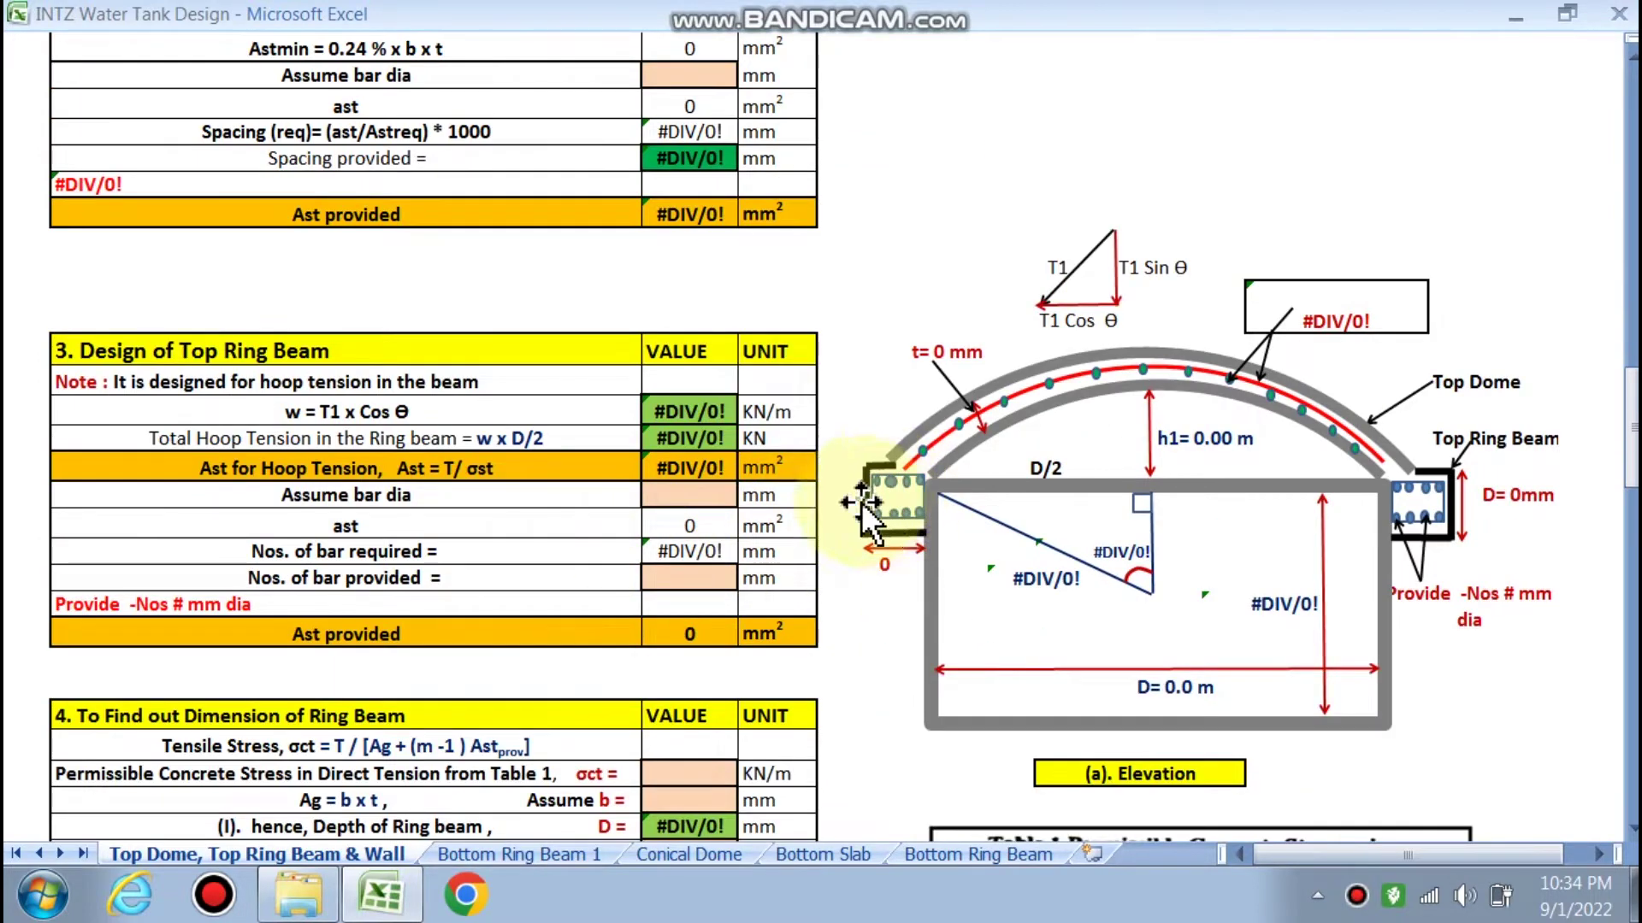
scroll(521, 554, down, 6)
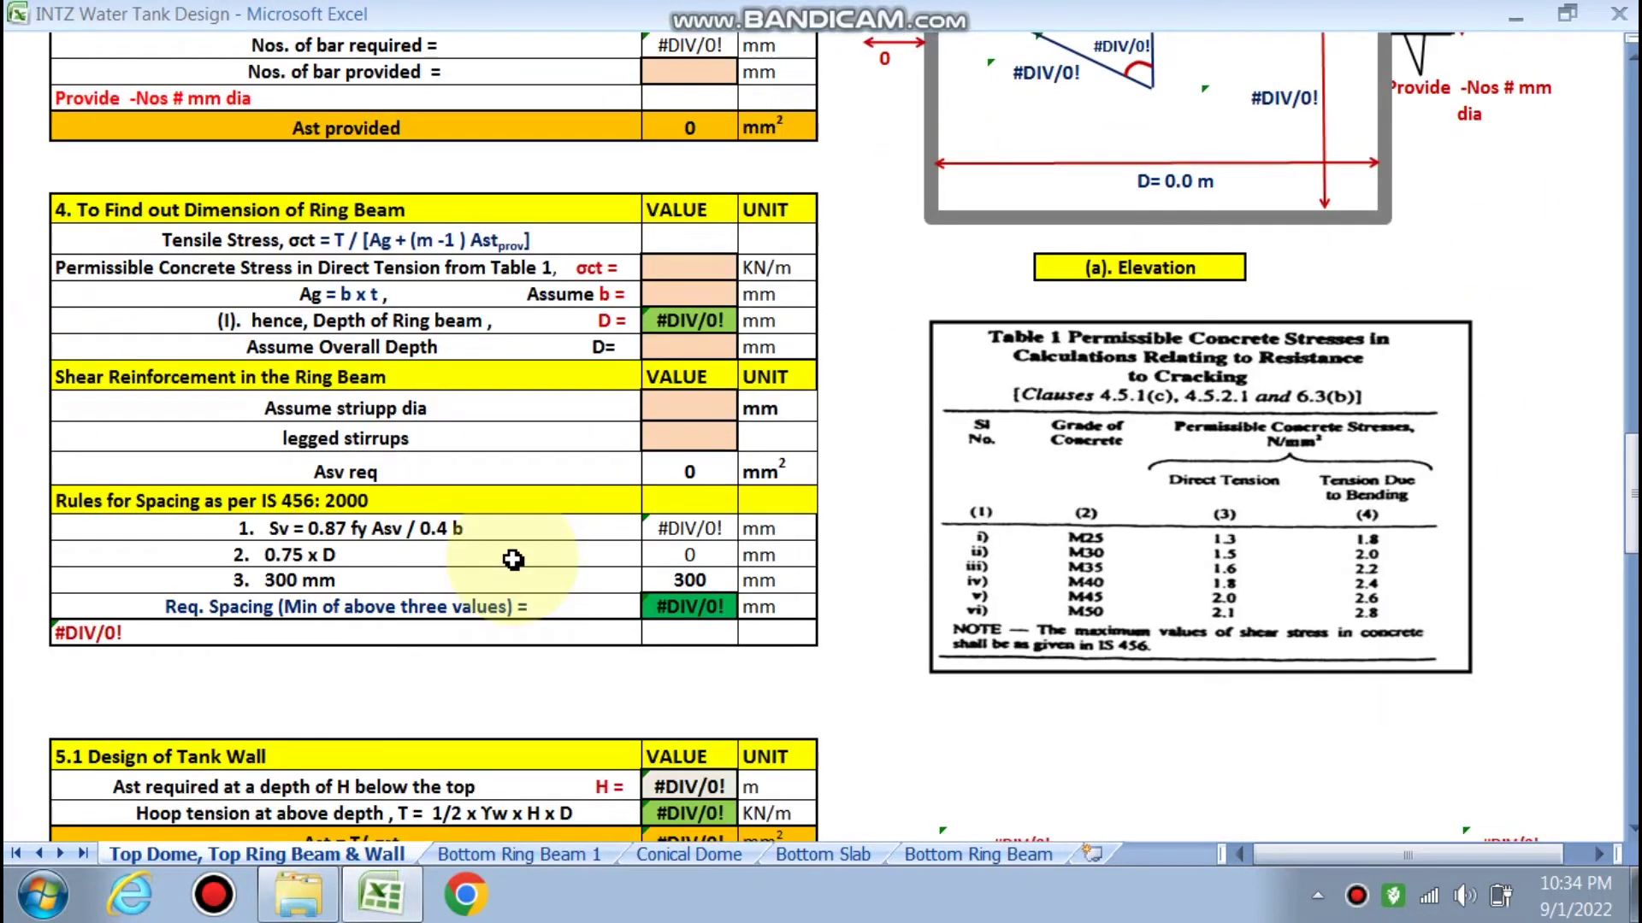
scroll(582, 461, down, 4)
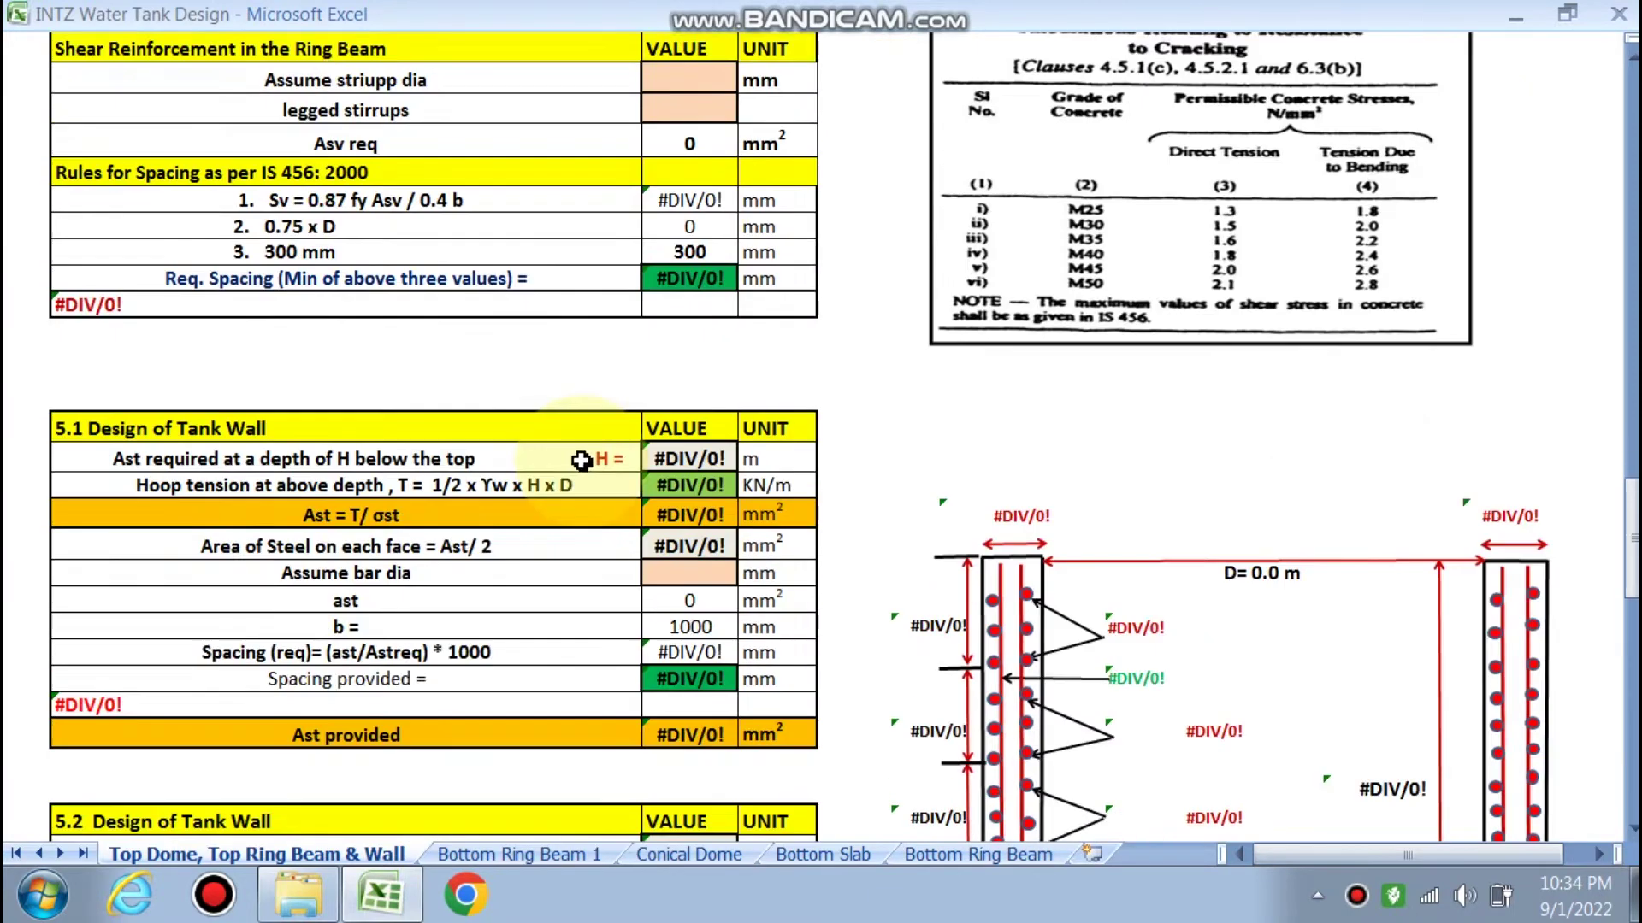
scroll(582, 461, down, 3)
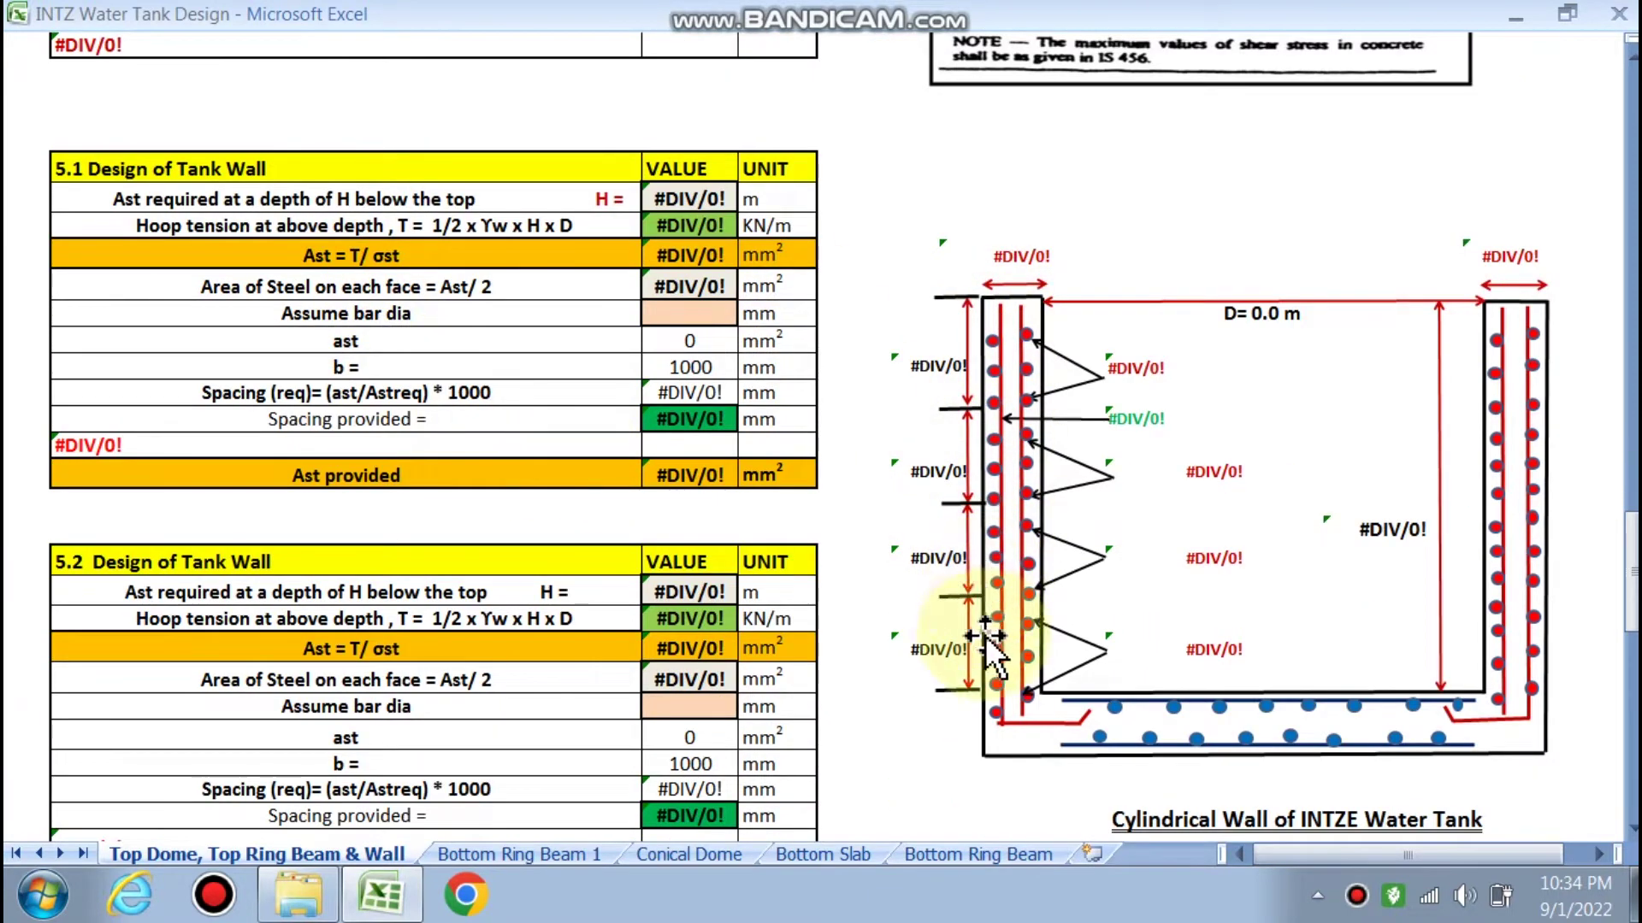
scroll(580, 565, down, 2)
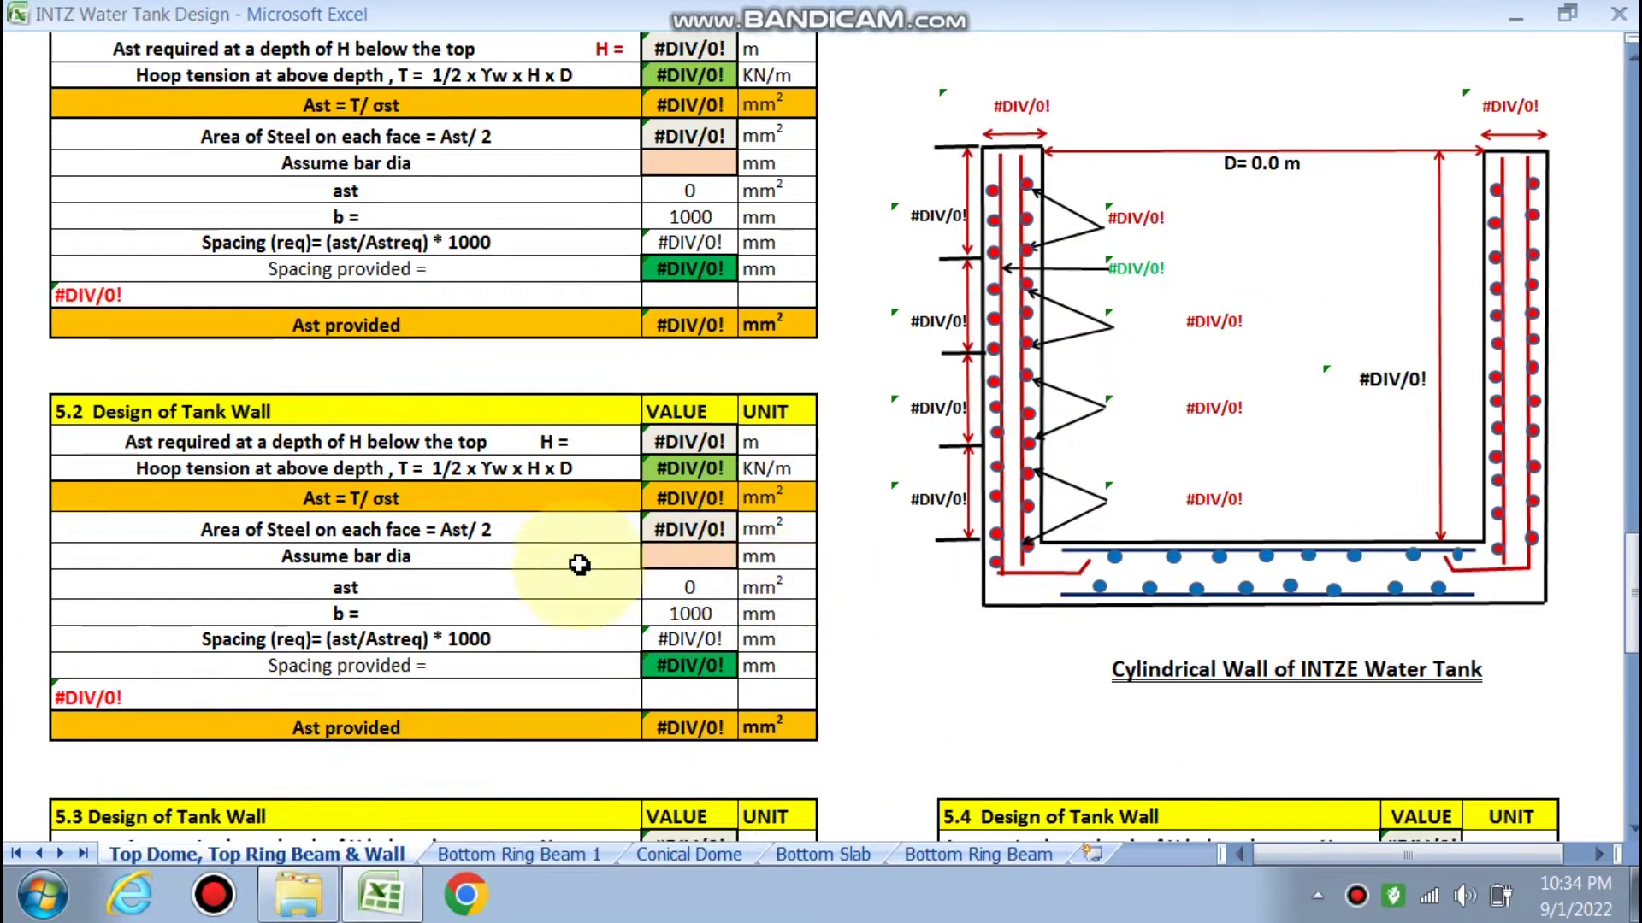
scroll(579, 564, down, 5)
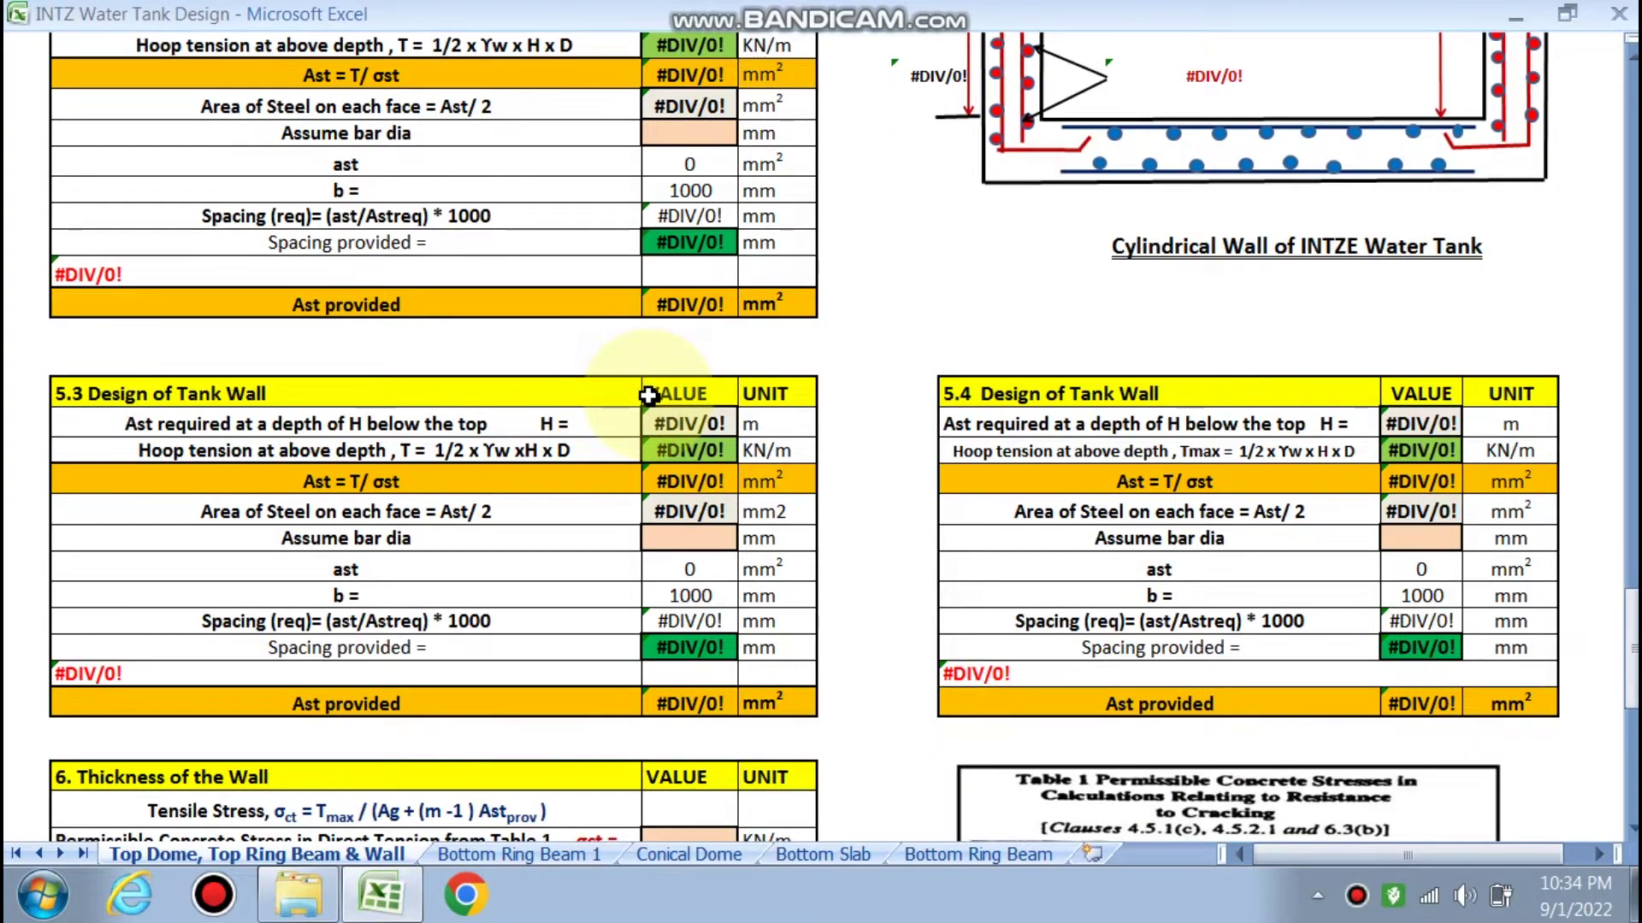
scroll(835, 506, down, 6)
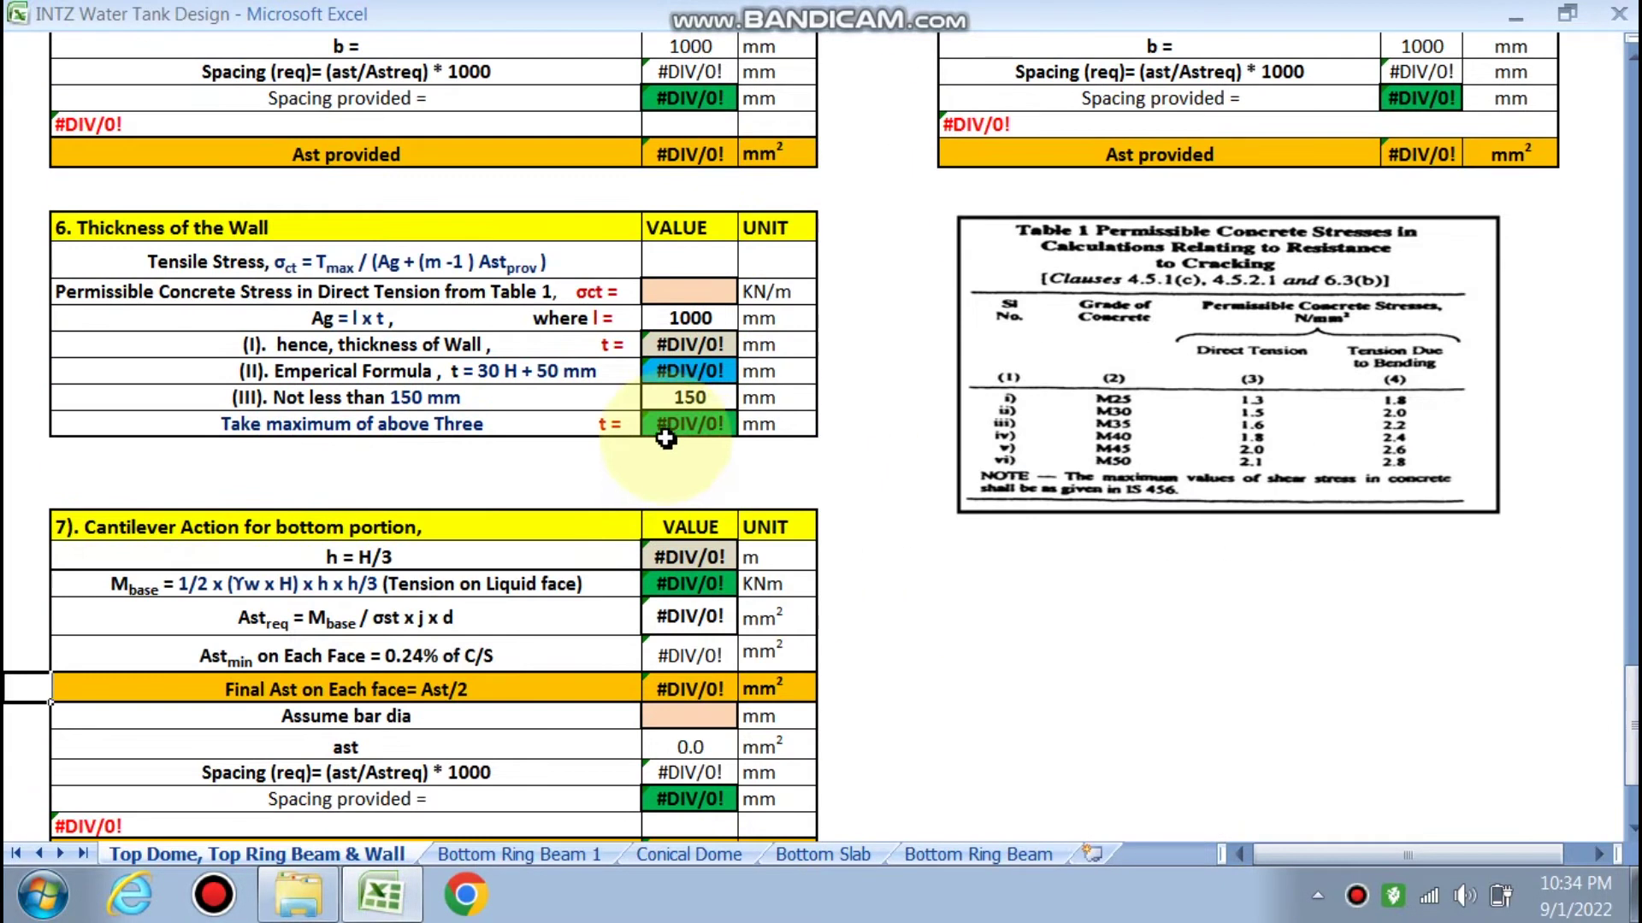
scroll(669, 436, down, 2)
Look through the Bottom Ring Beam 1 sheet, including its load calculations, dimension check and force diagrams
click(440, 855)
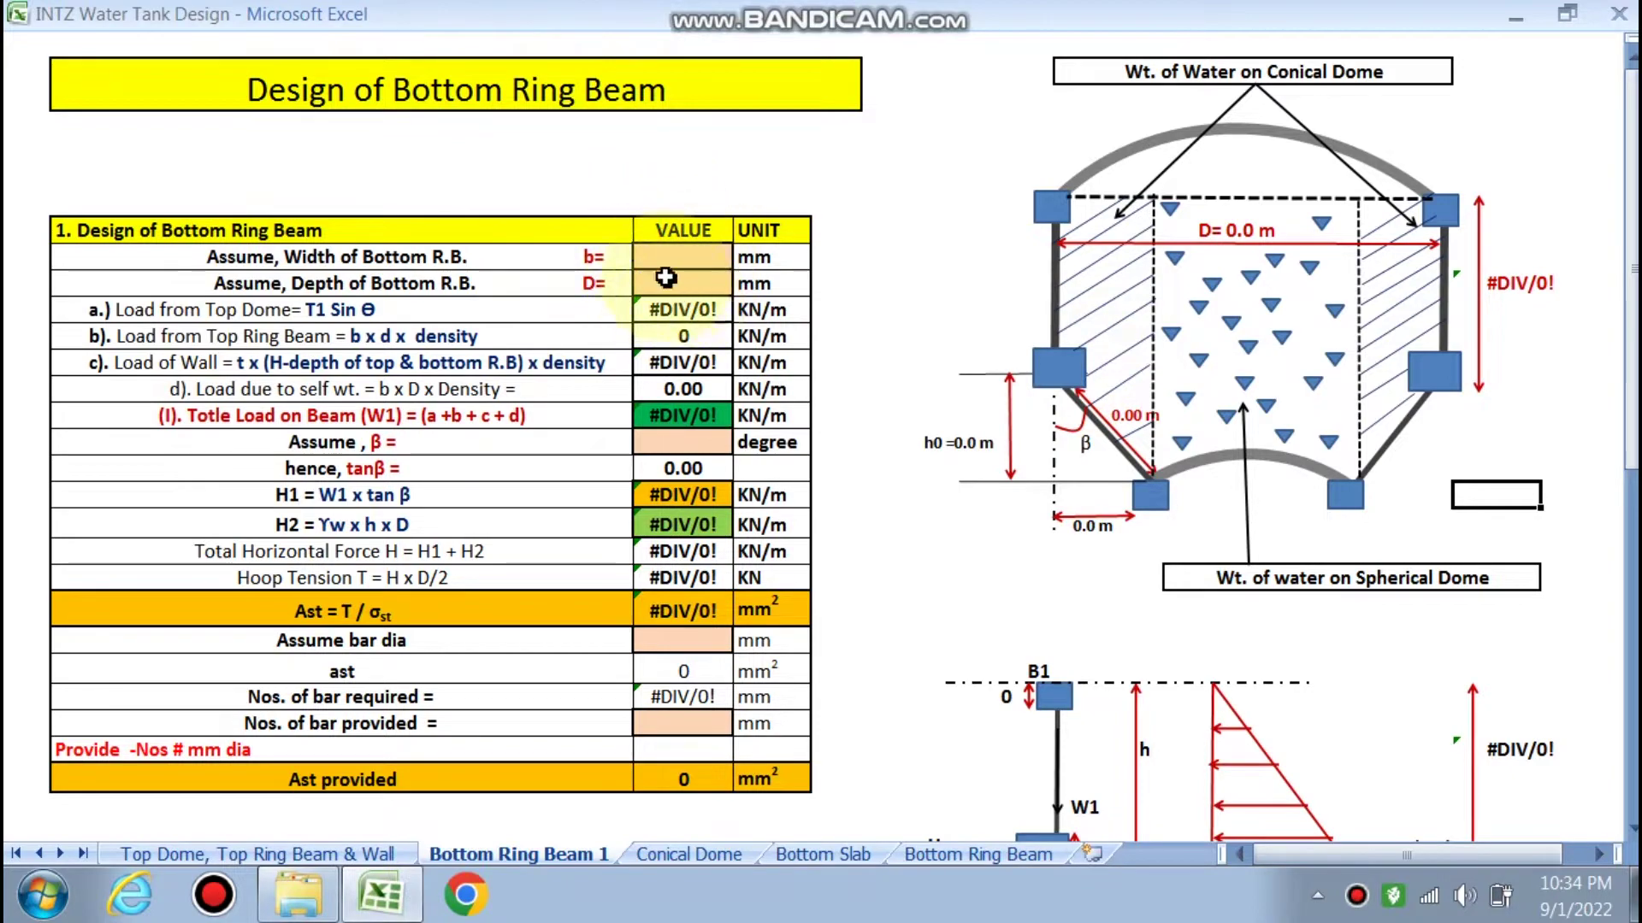
scroll(667, 461, down, 5)
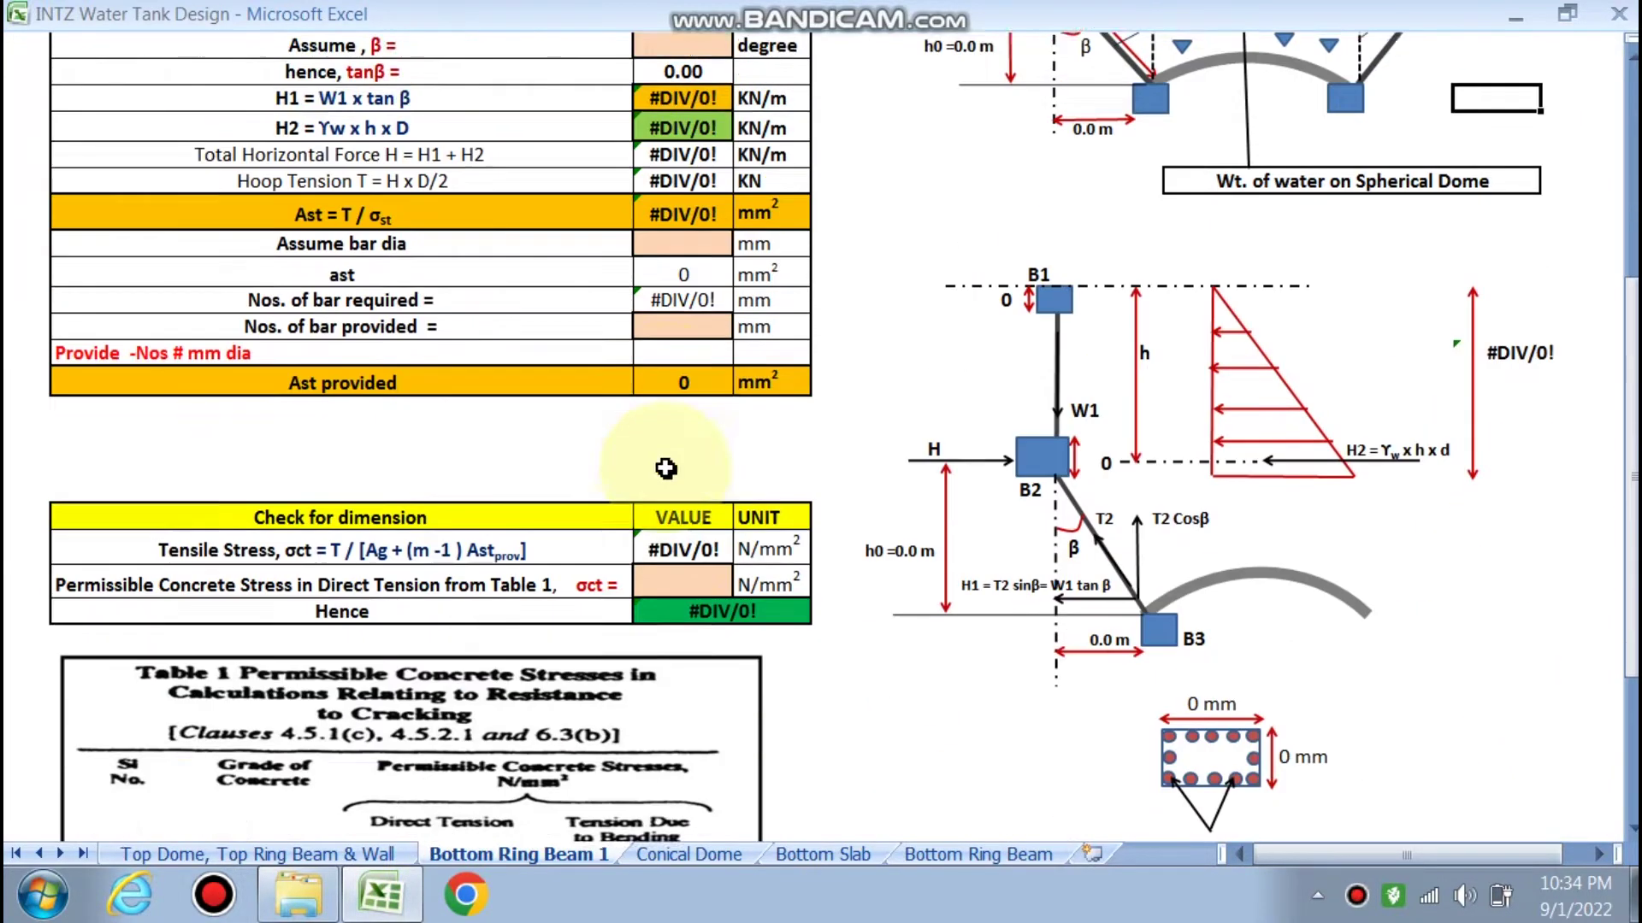
scroll(666, 469, down, 3)
scroll(628, 496, down, 1)
scroll(586, 526, up, 3)
scroll(587, 526, up, 6)
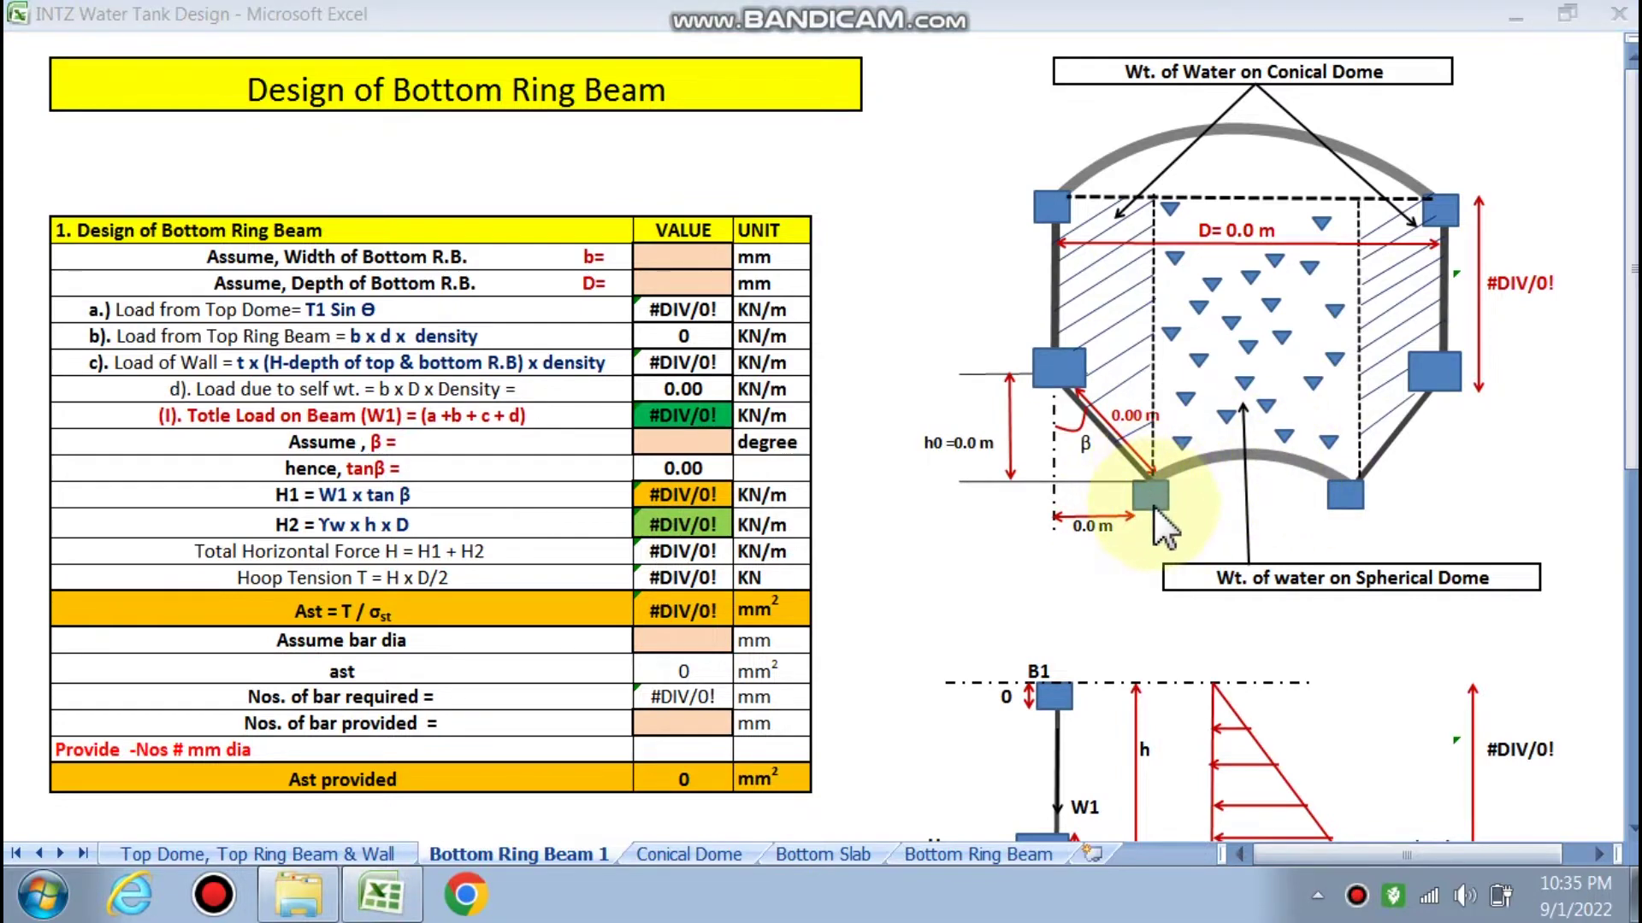
click(1124, 620)
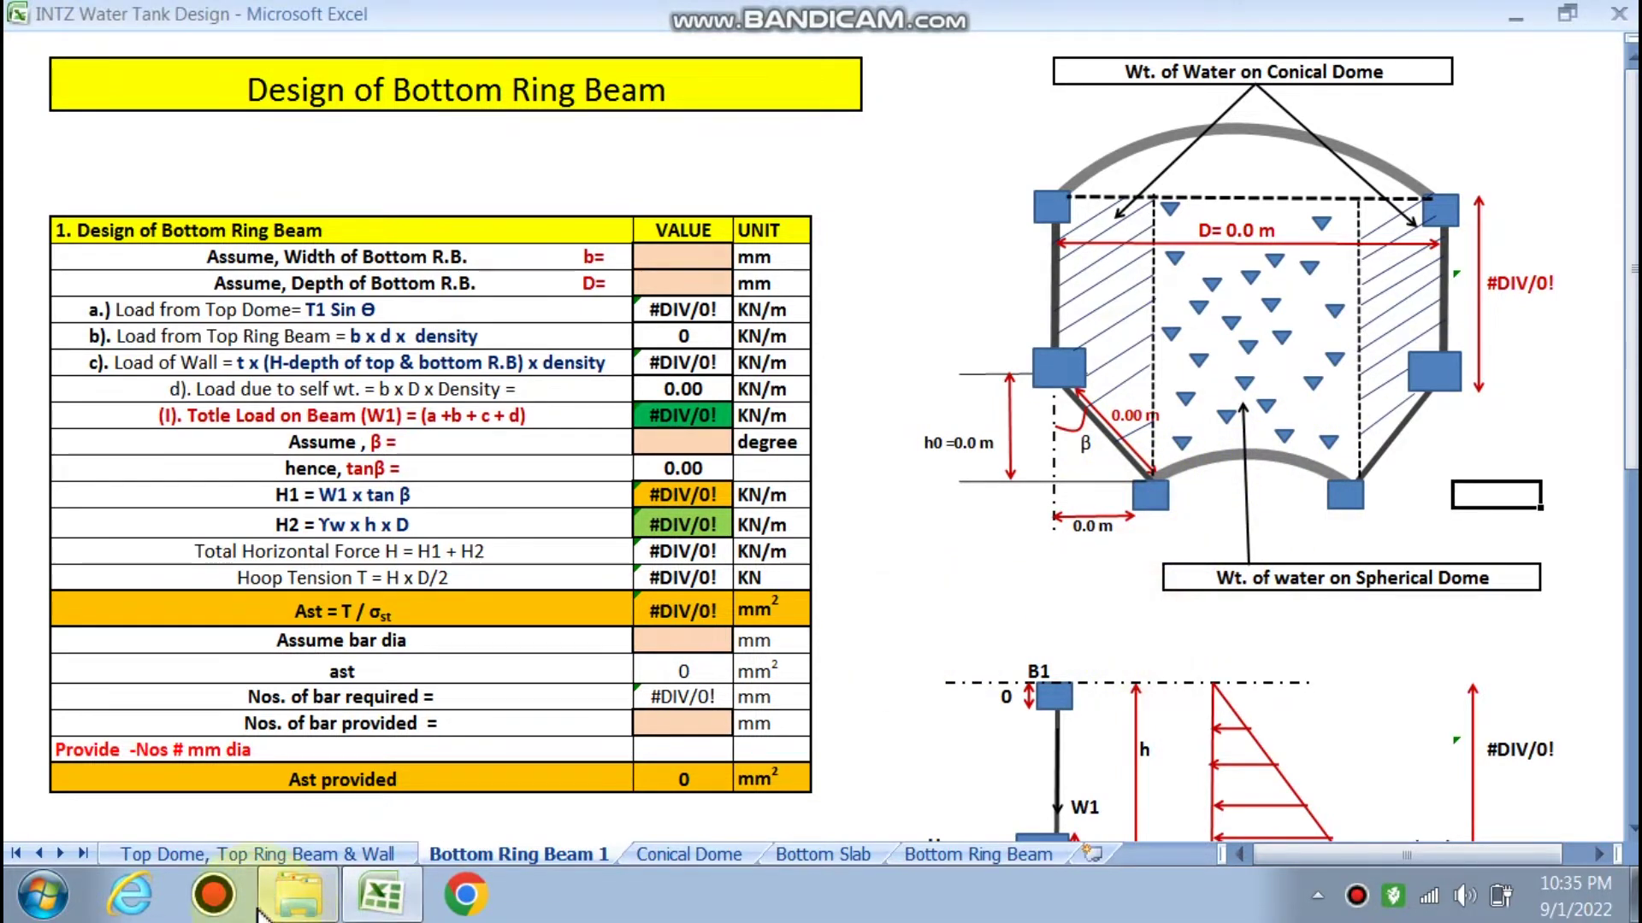
On the Top Dome, Top Ring Beam & Wall sheet, set the assumed water tank diameter D to 12 m
click(257, 854)
scroll(363, 655, up, 6)
scroll(362, 655, up, 15)
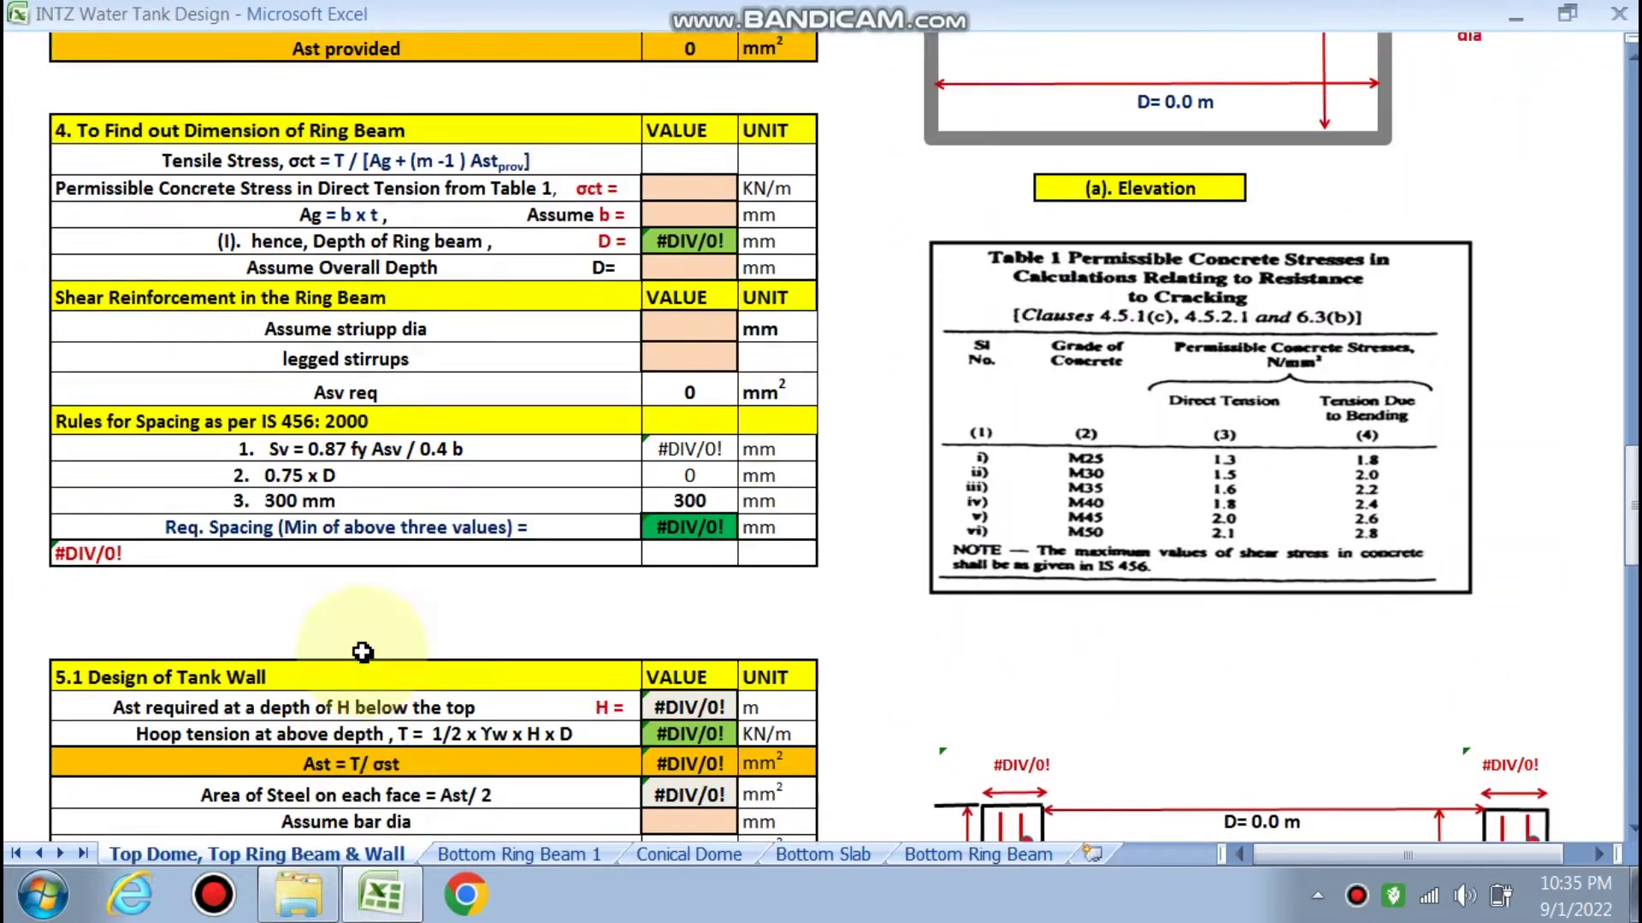
scroll(363, 652, up, 8)
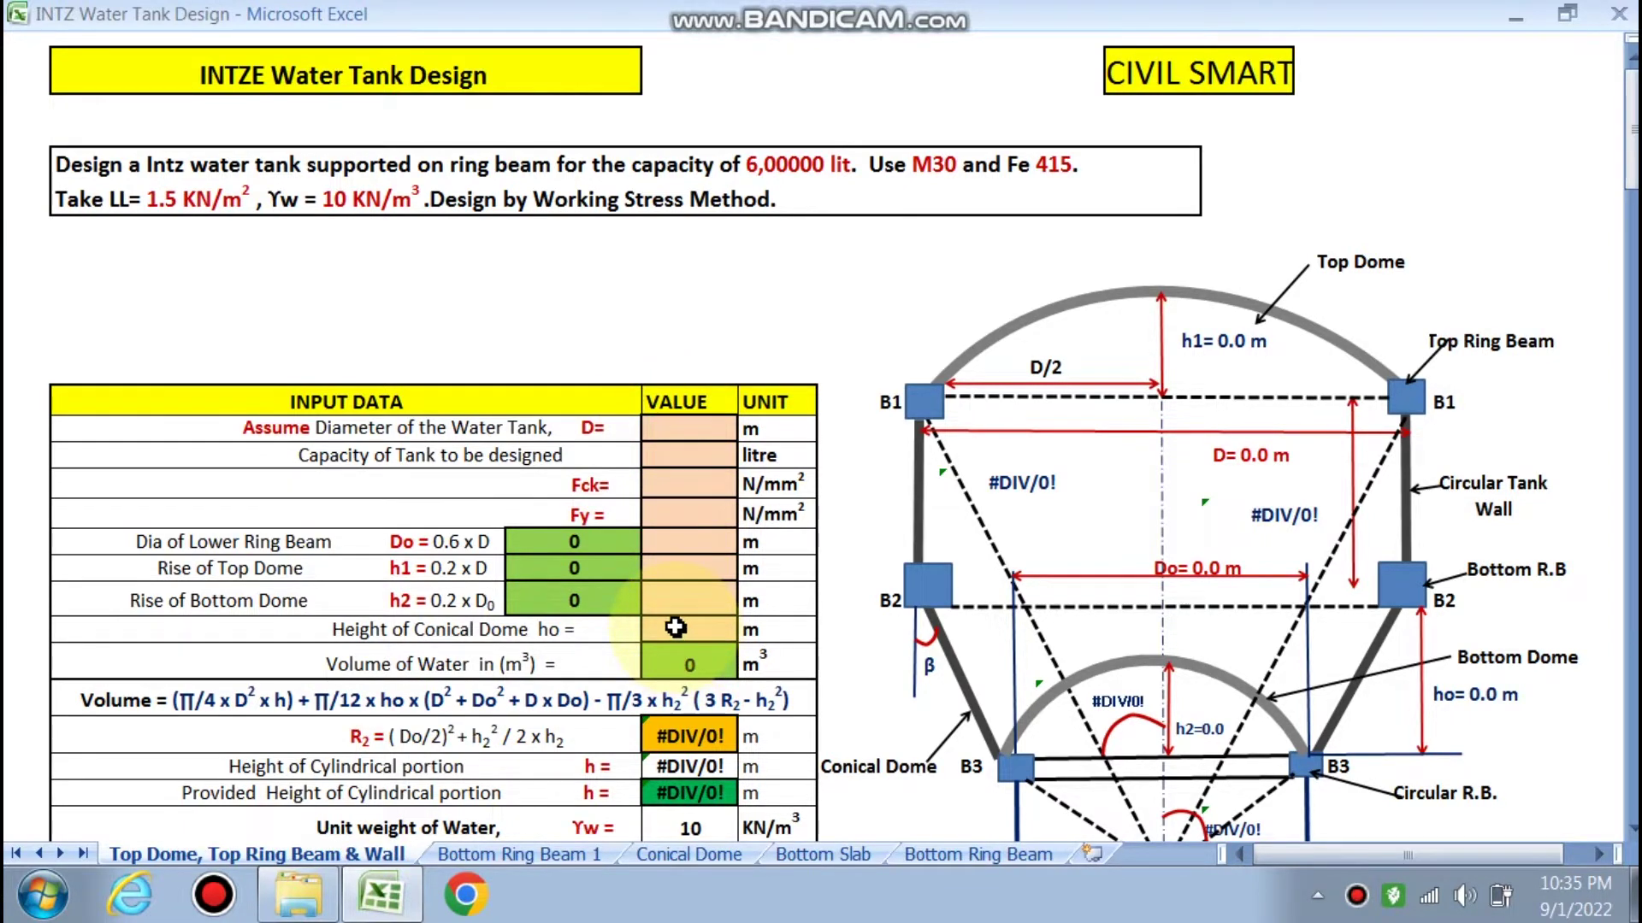
scroll(675, 628, down, 3)
scroll(675, 627, up, 3)
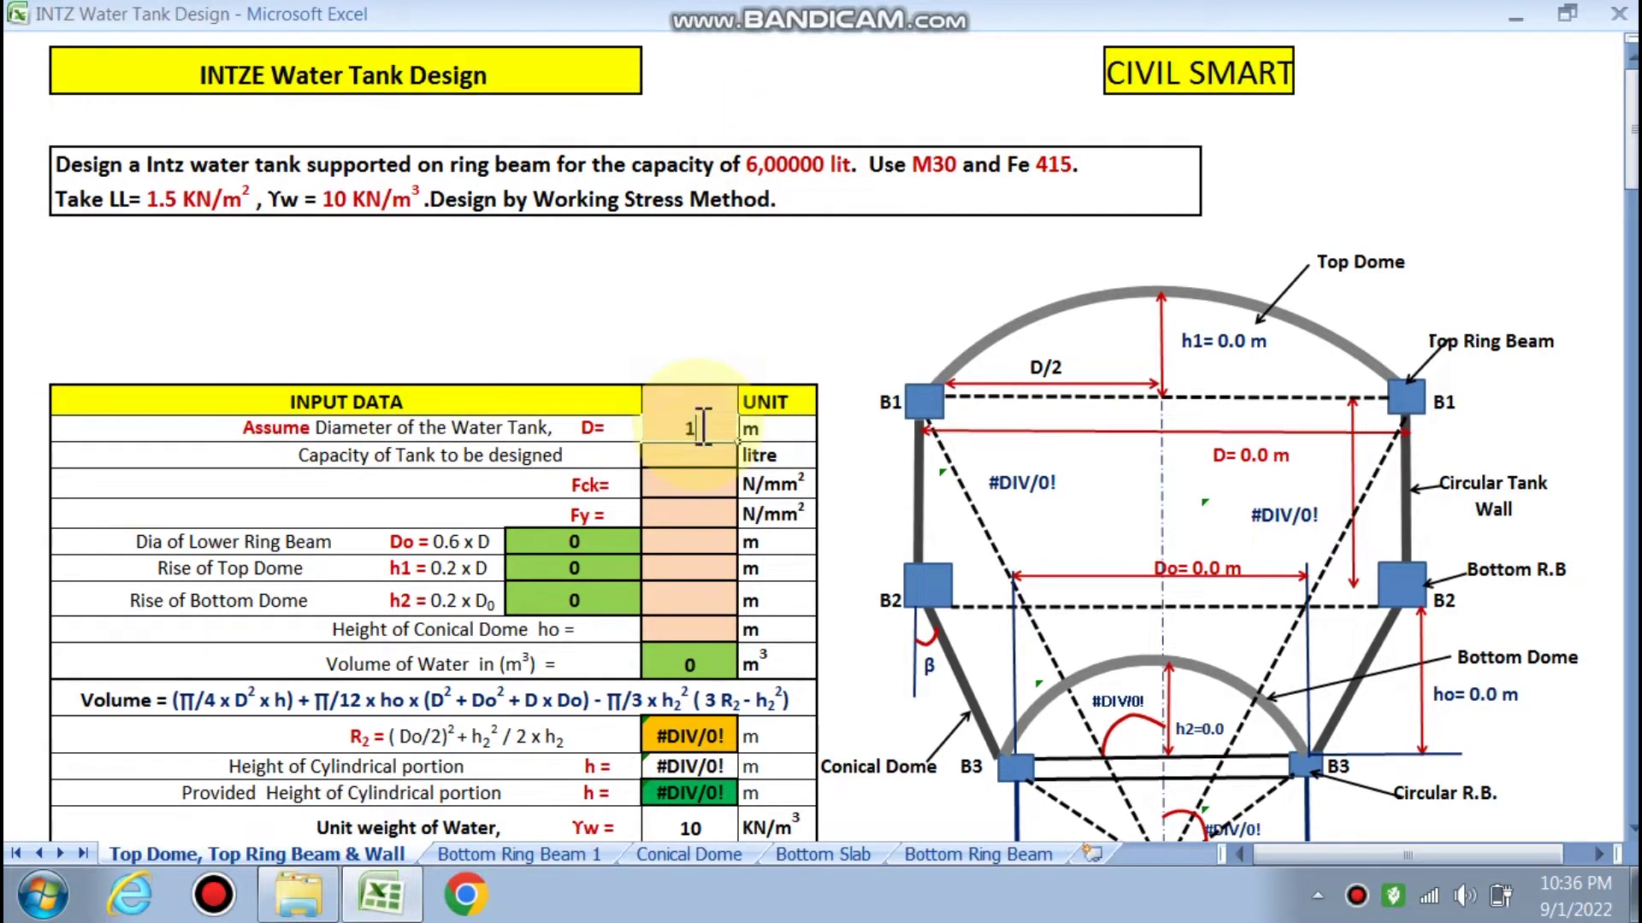
click(676, 467)
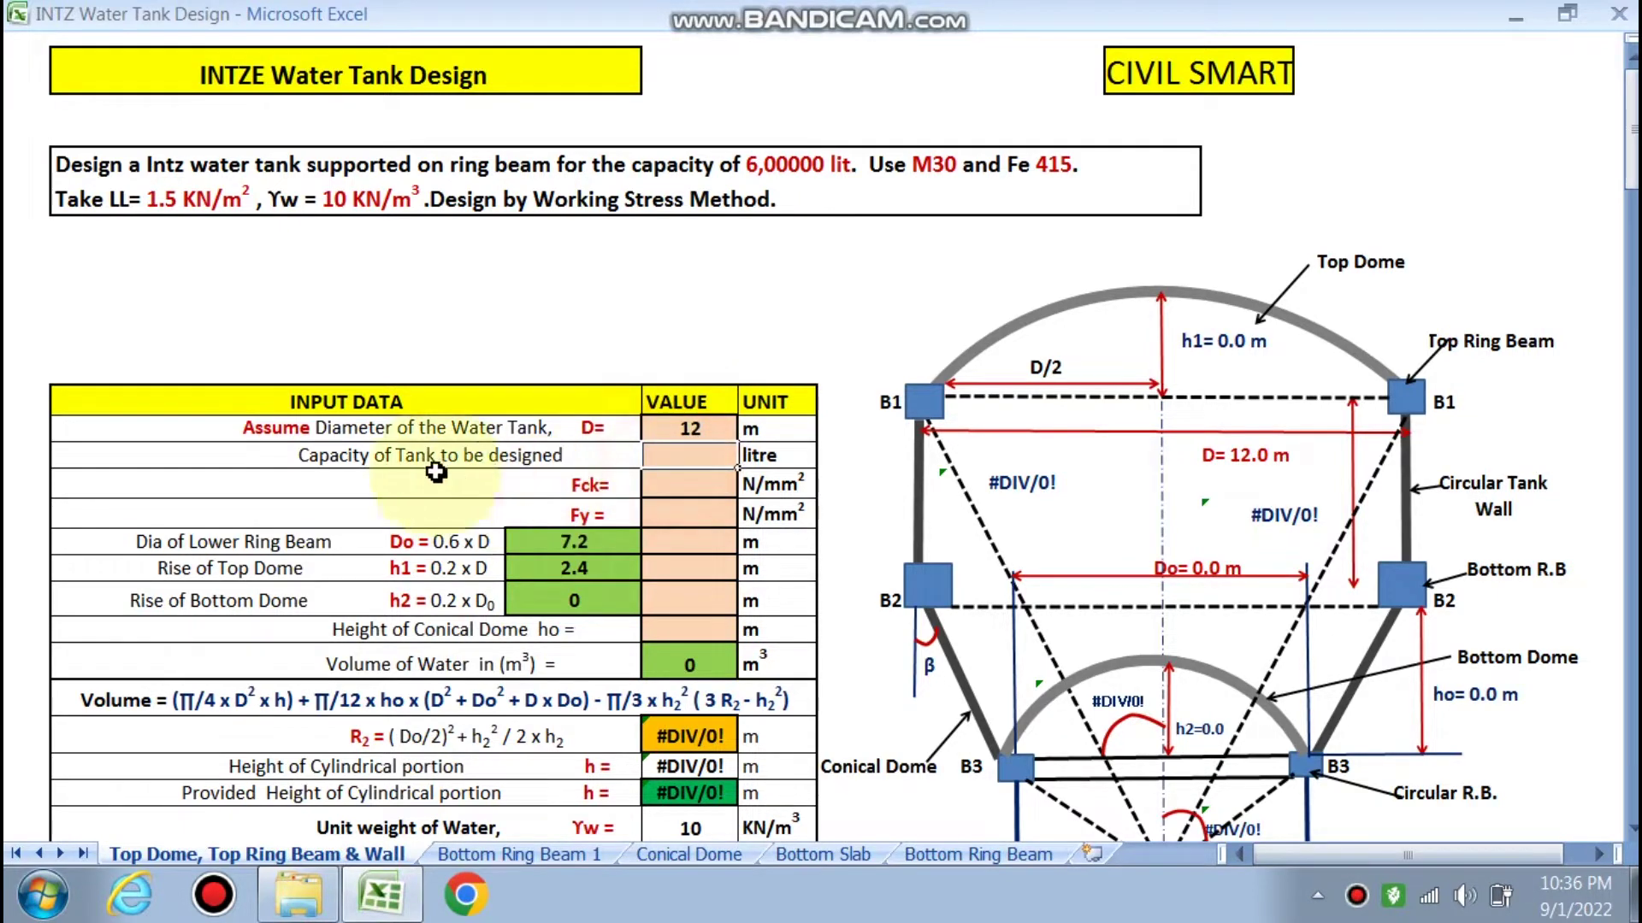
Set the capacity of the tank in the input data to 600000 litres
scroll(855, 505, down, 1)
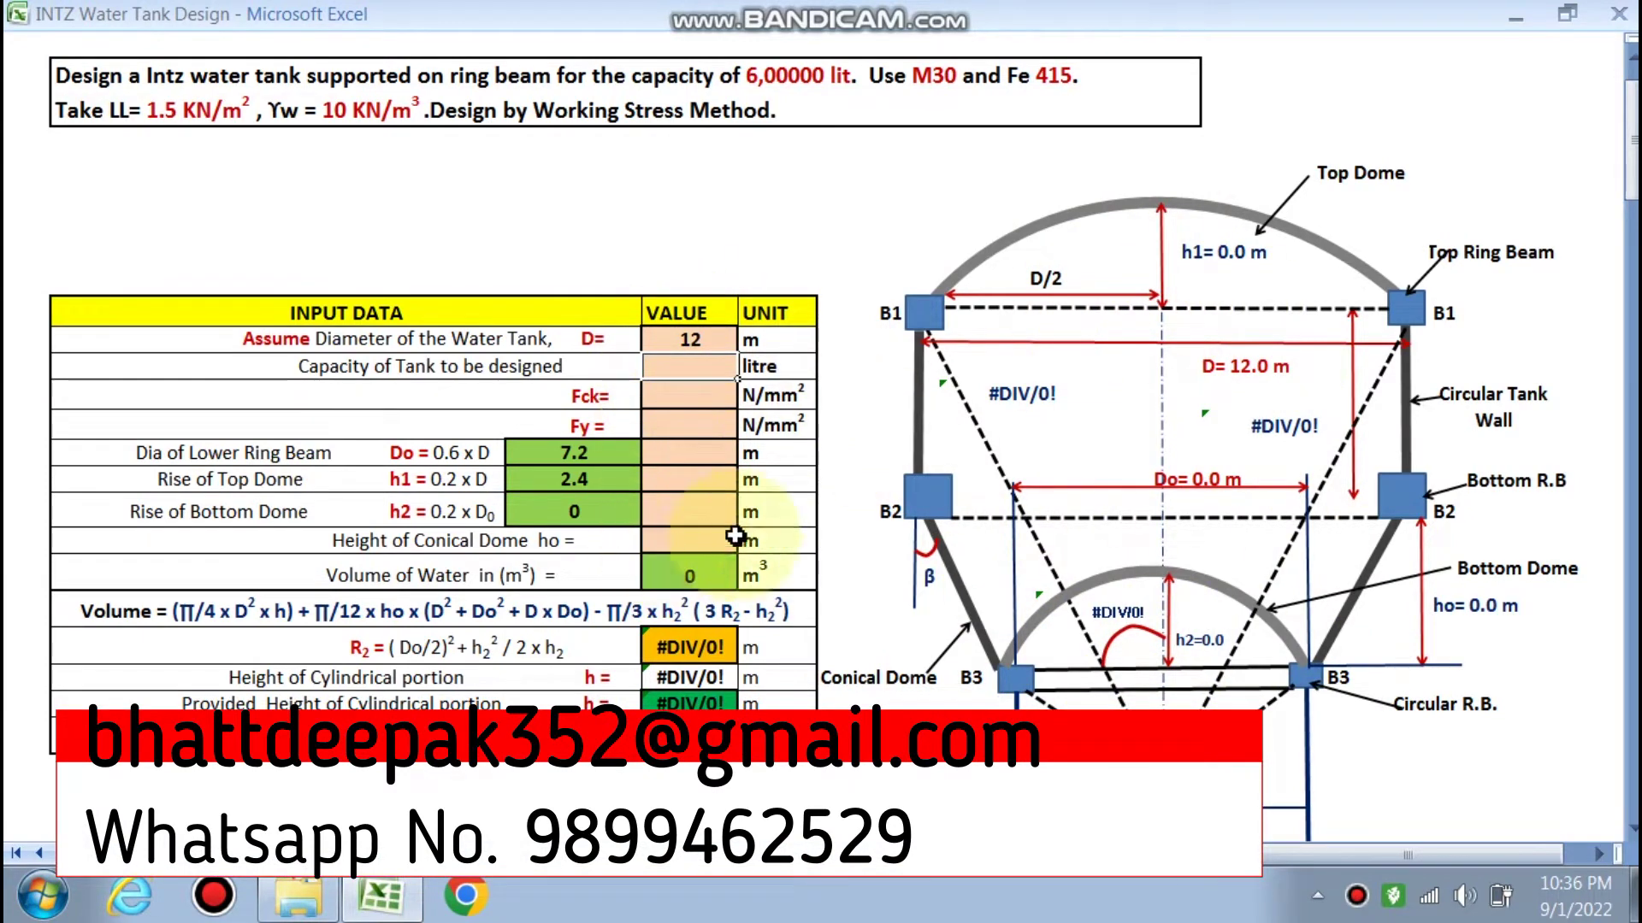
scroll(705, 440, up, 1)
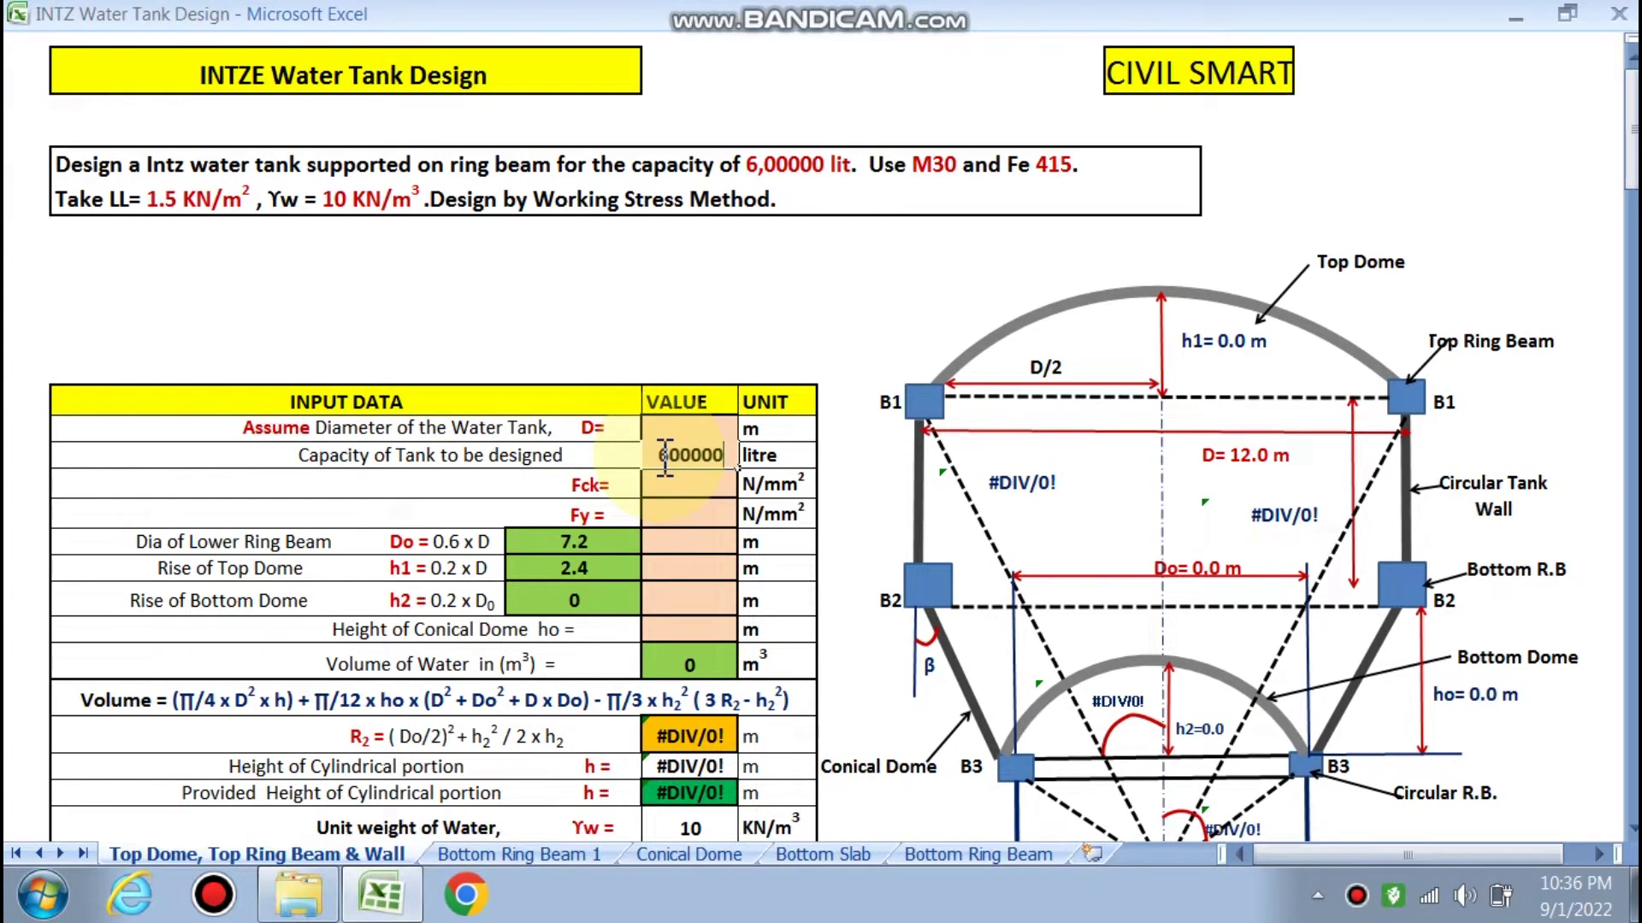
click(531, 479)
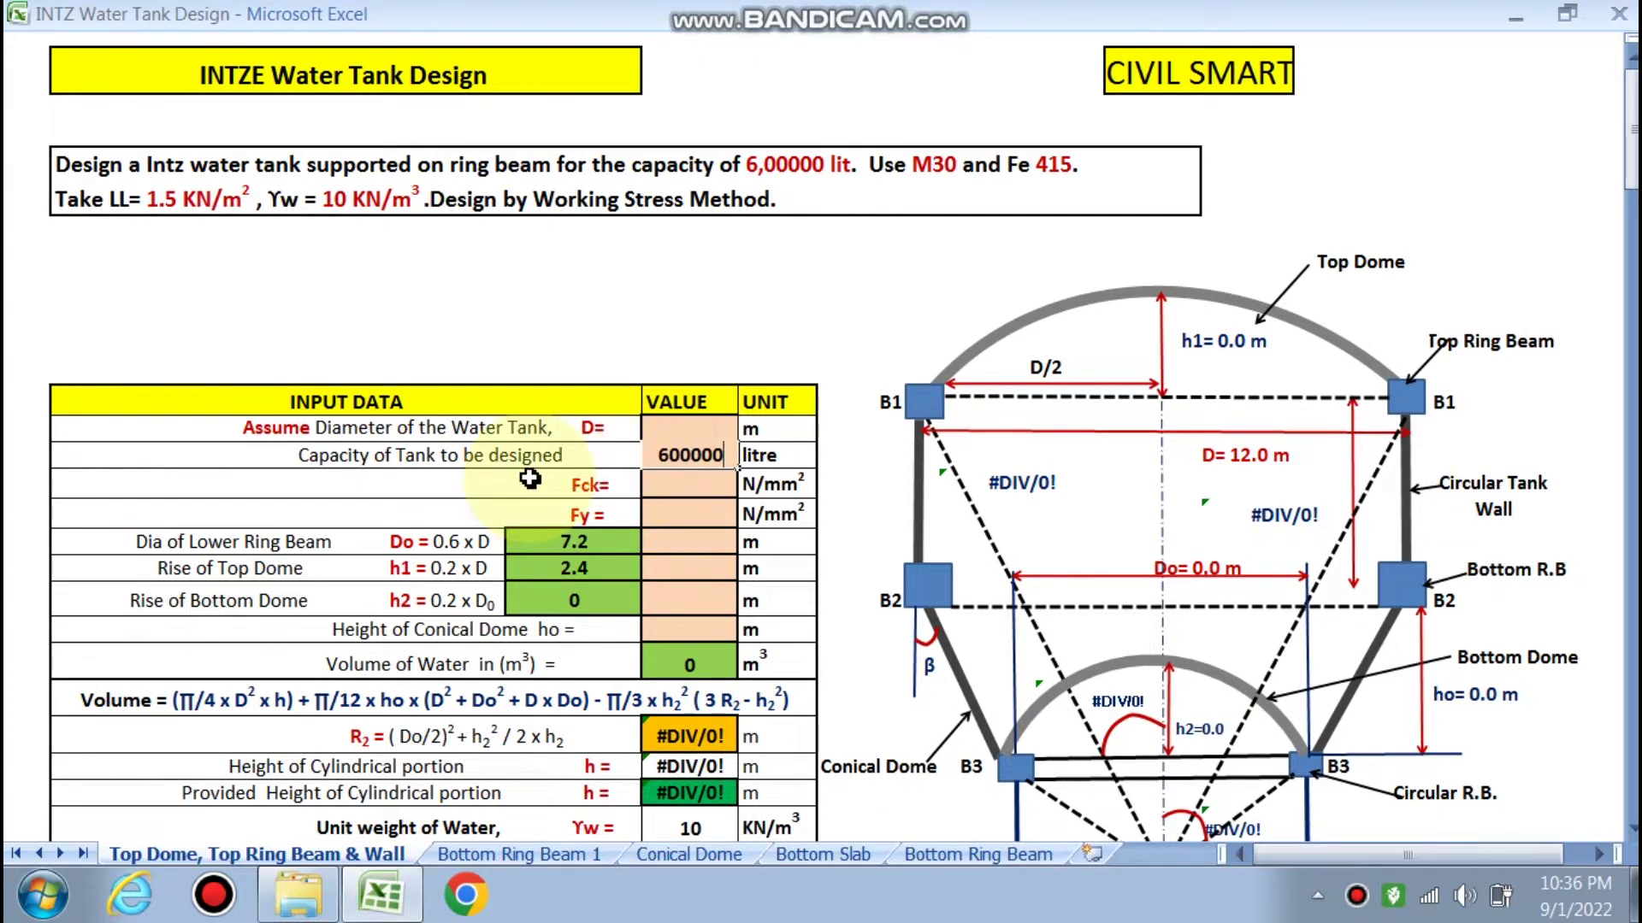
Set the material strengths in the input data to Fck 30 N/mm² and Fy 415 N/mm²
click(745, 485)
click(678, 513)
click(681, 513)
click(746, 515)
click(688, 545)
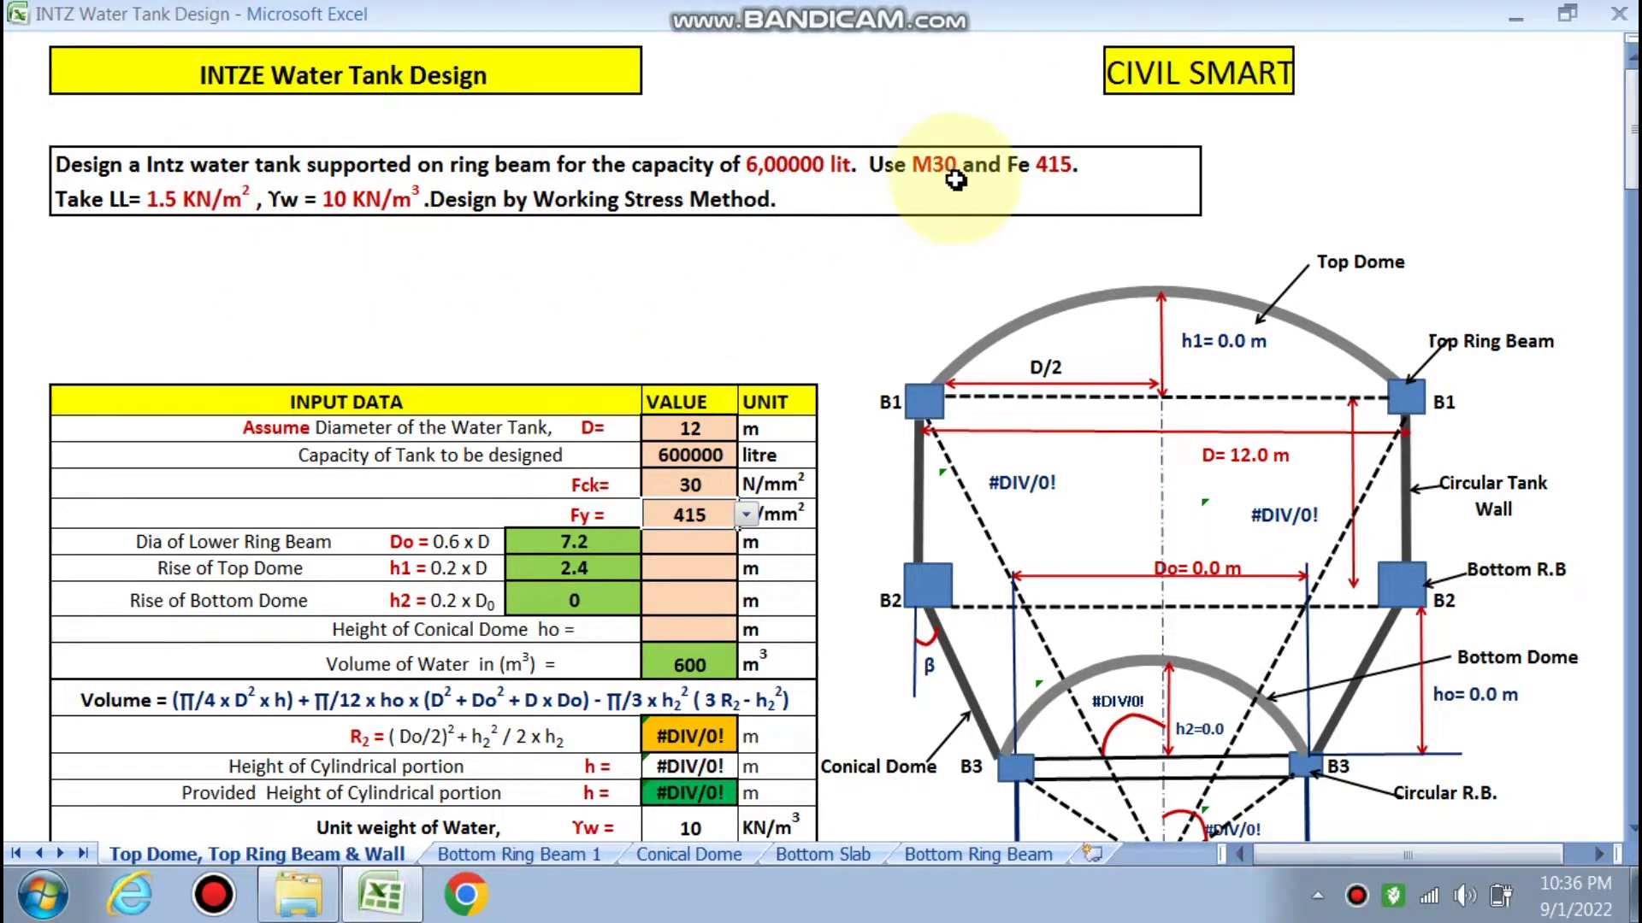
Set the lower ring beam diameter Do to 8 m and the rise of the top dome h1 to 2.4 m
scroll(243, 312, down, 1)
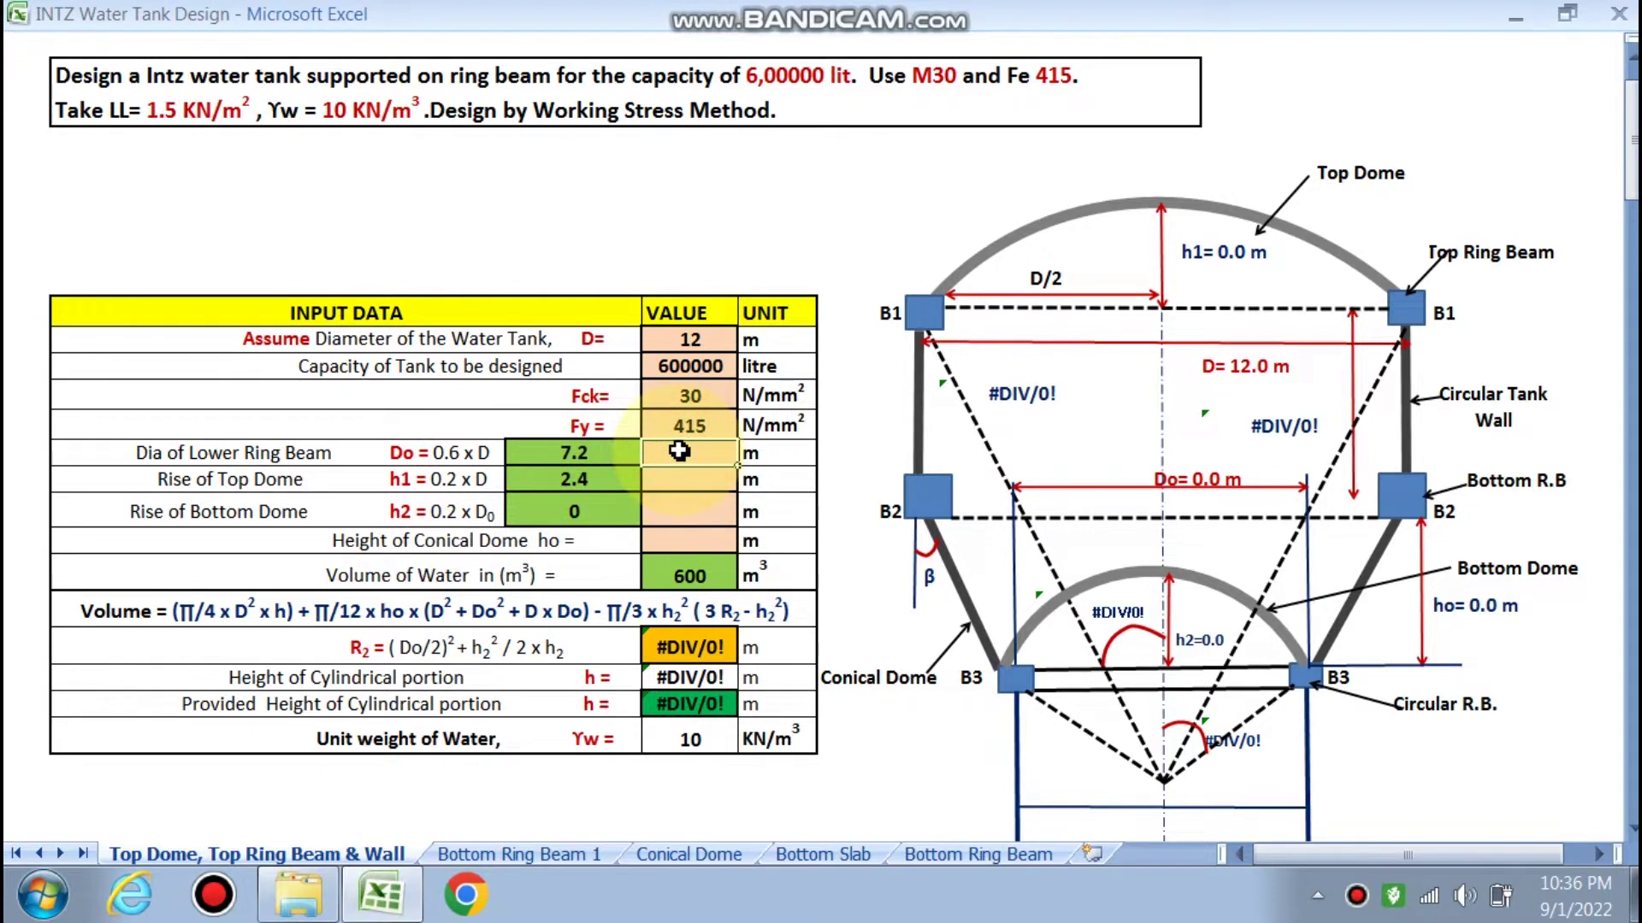
key(Return)
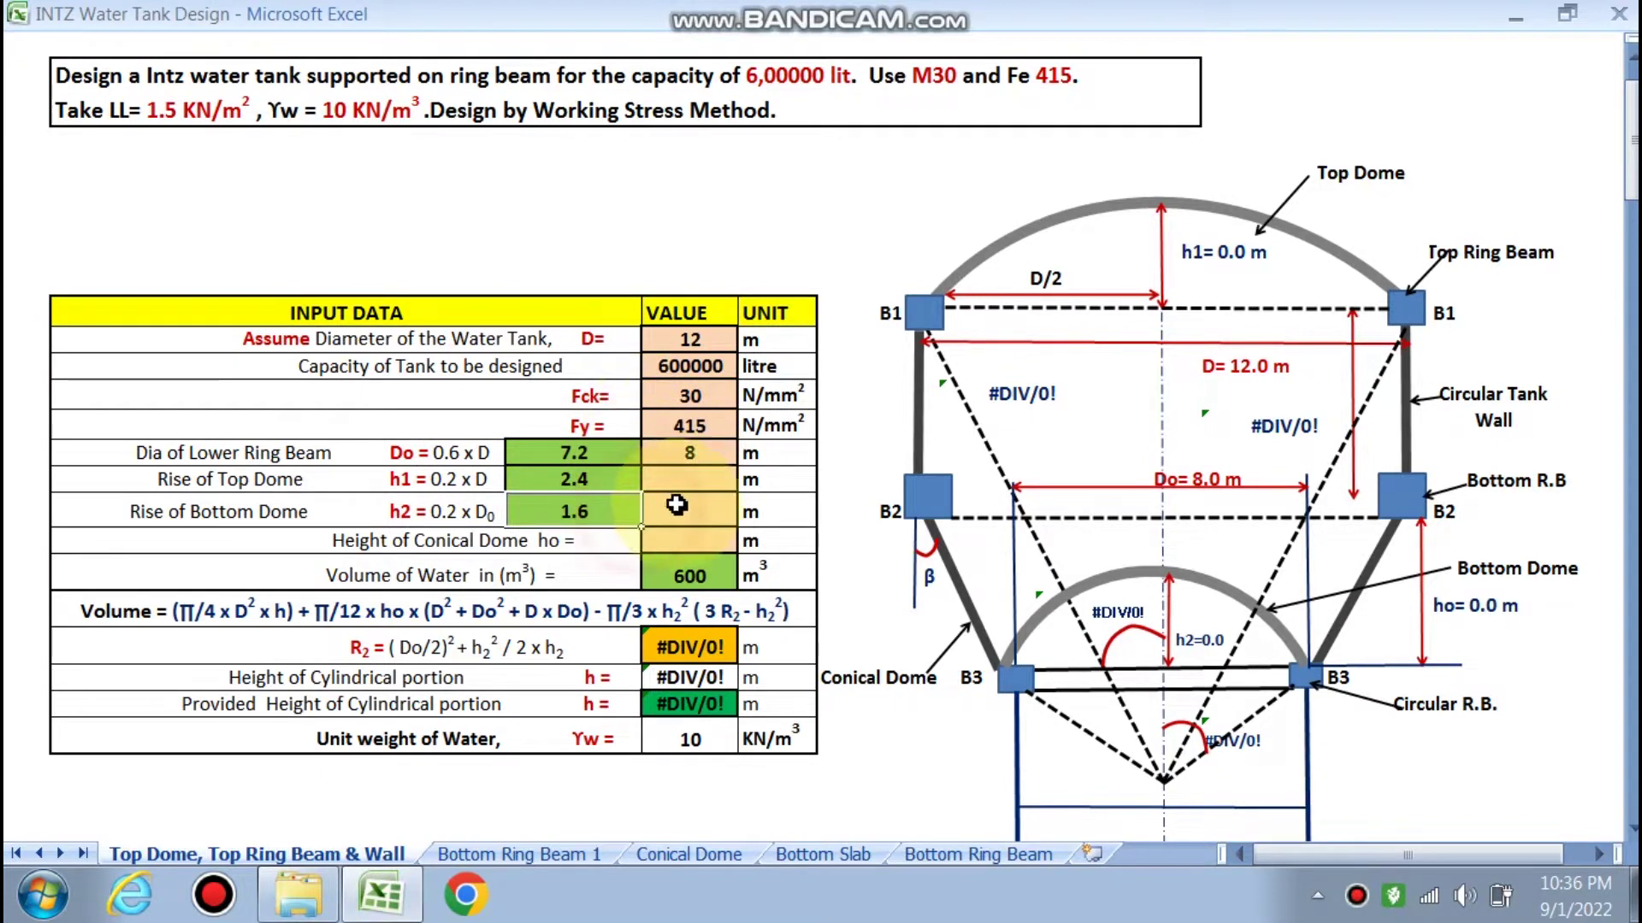
click(590, 511)
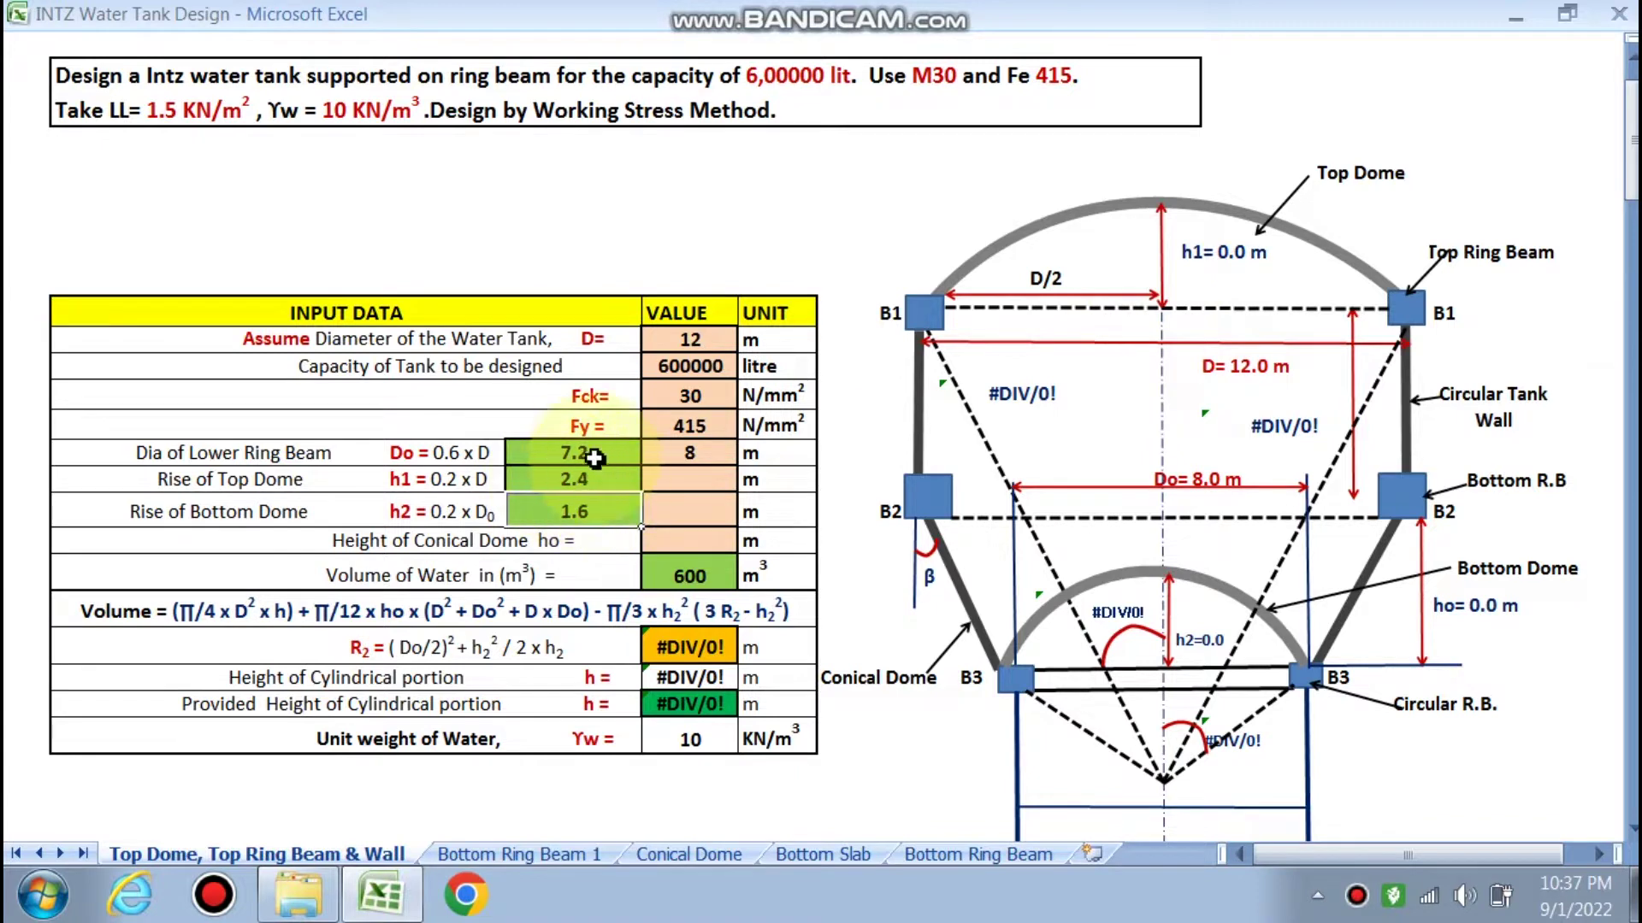
click(699, 480)
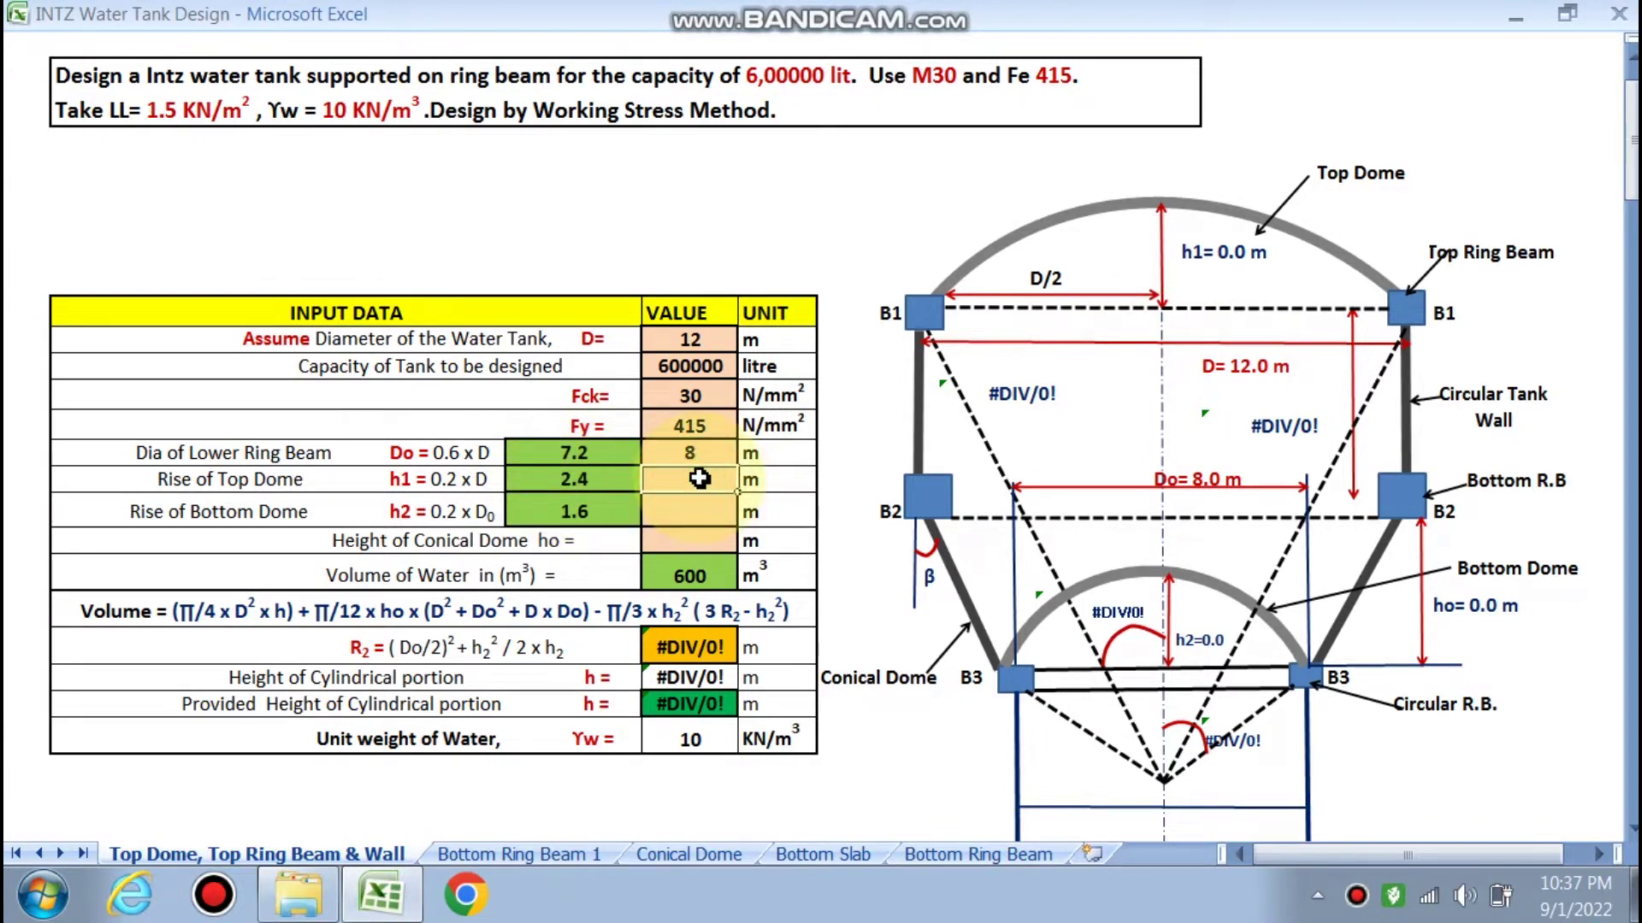
text(2.4)
key(Return)
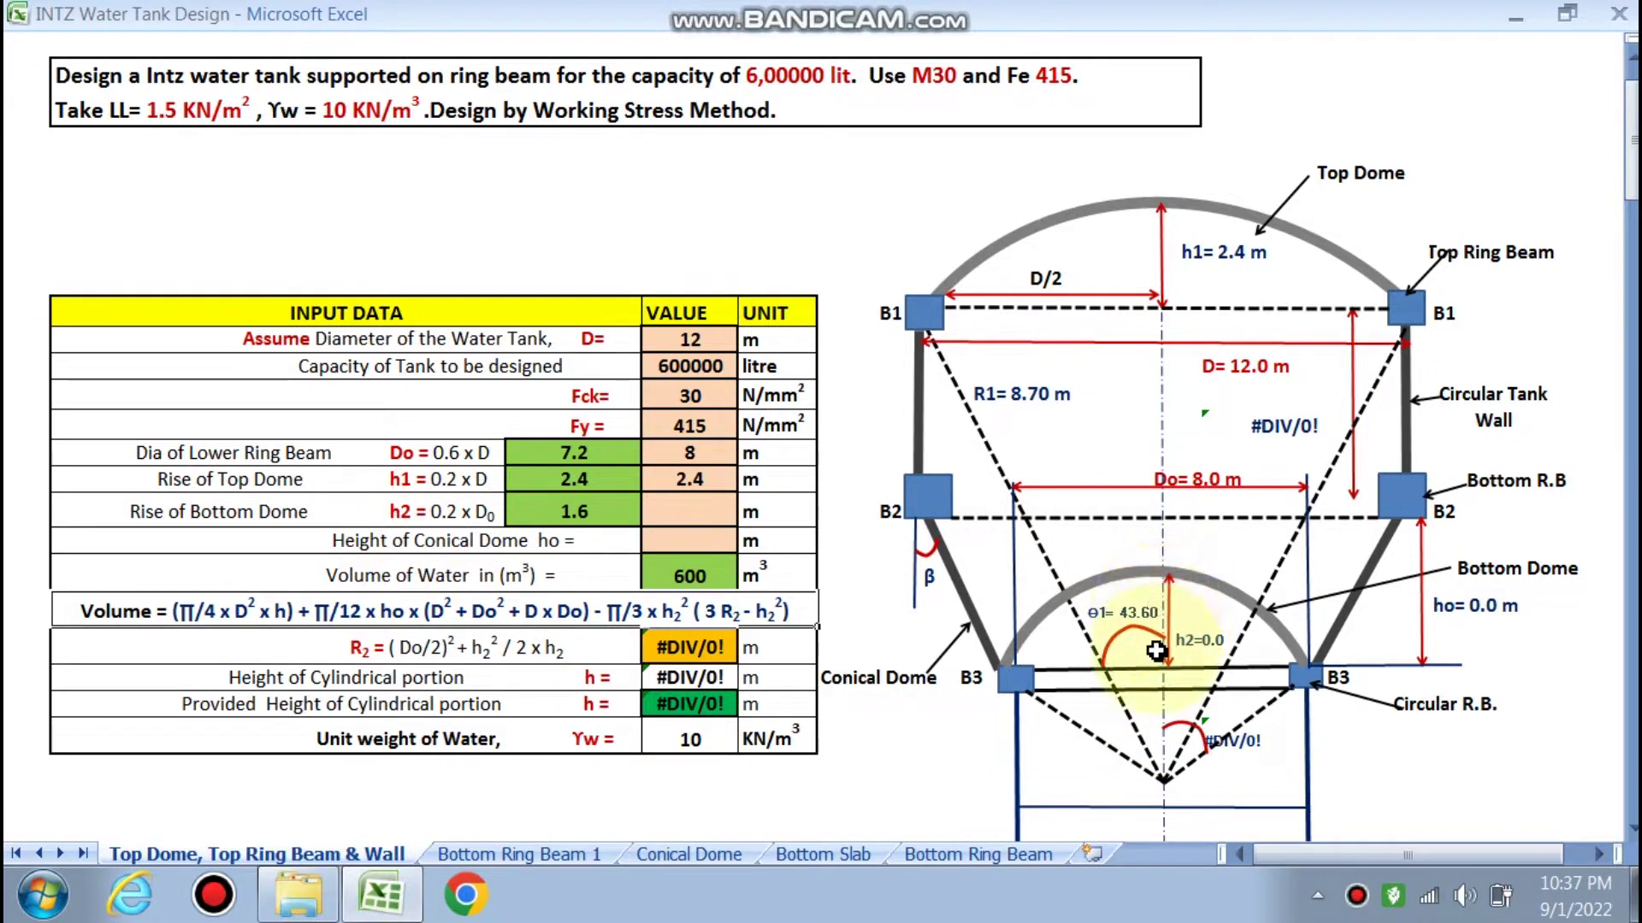
Set the rise of the bottom dome h2 to 1.5 m and the height of the conical dome ho to 2 m
click(688, 513)
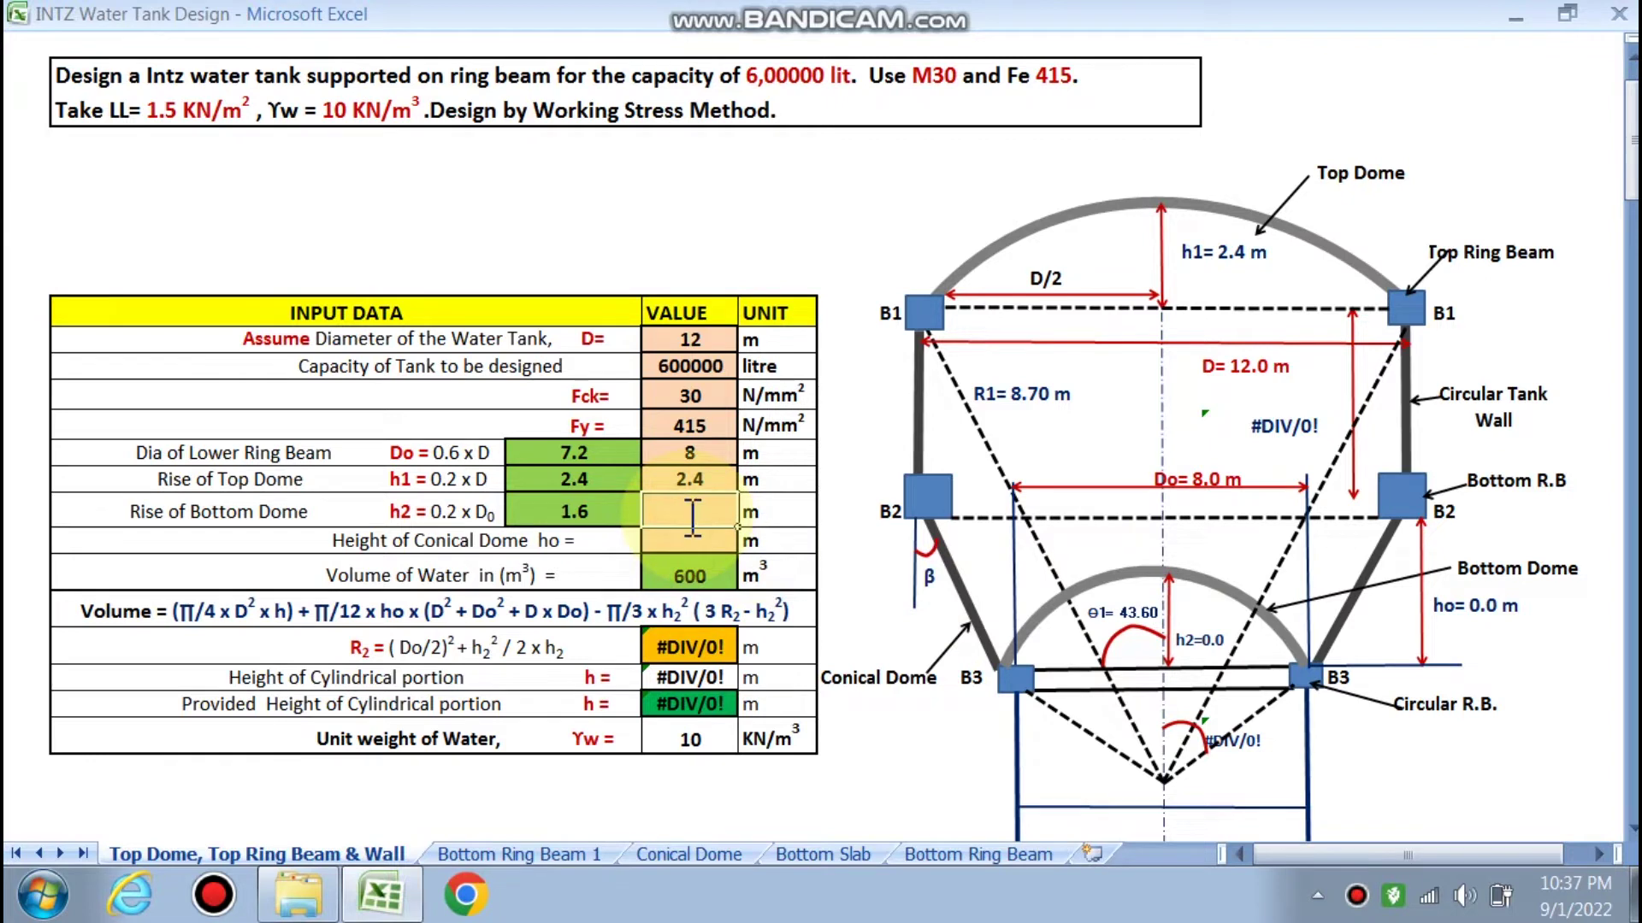
text(1.5)
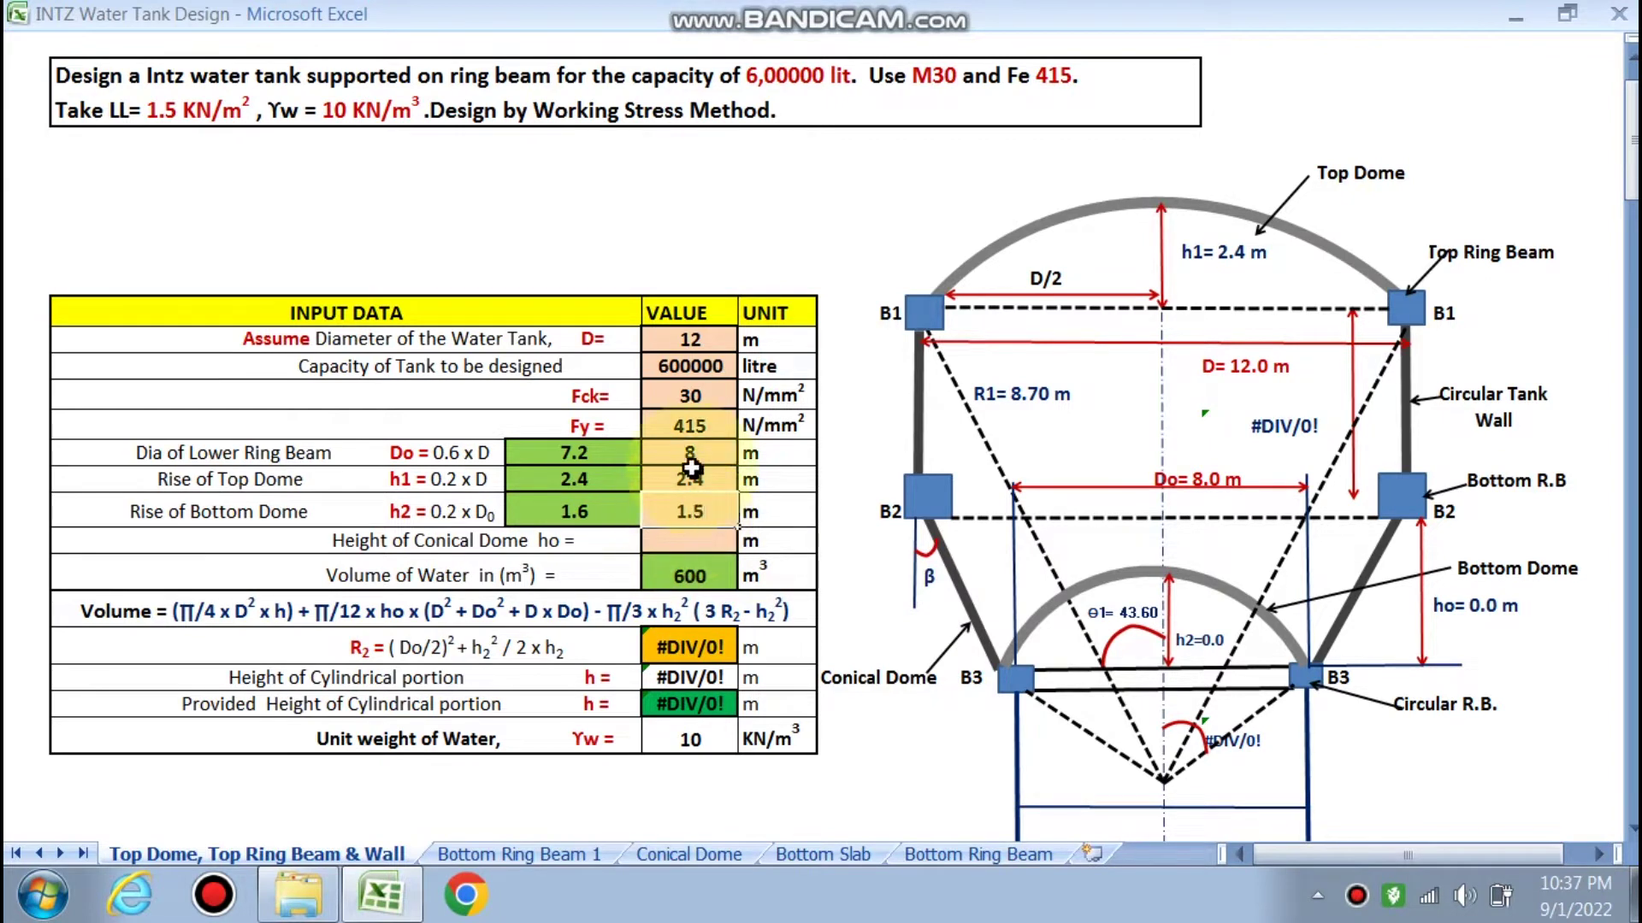
key(Return)
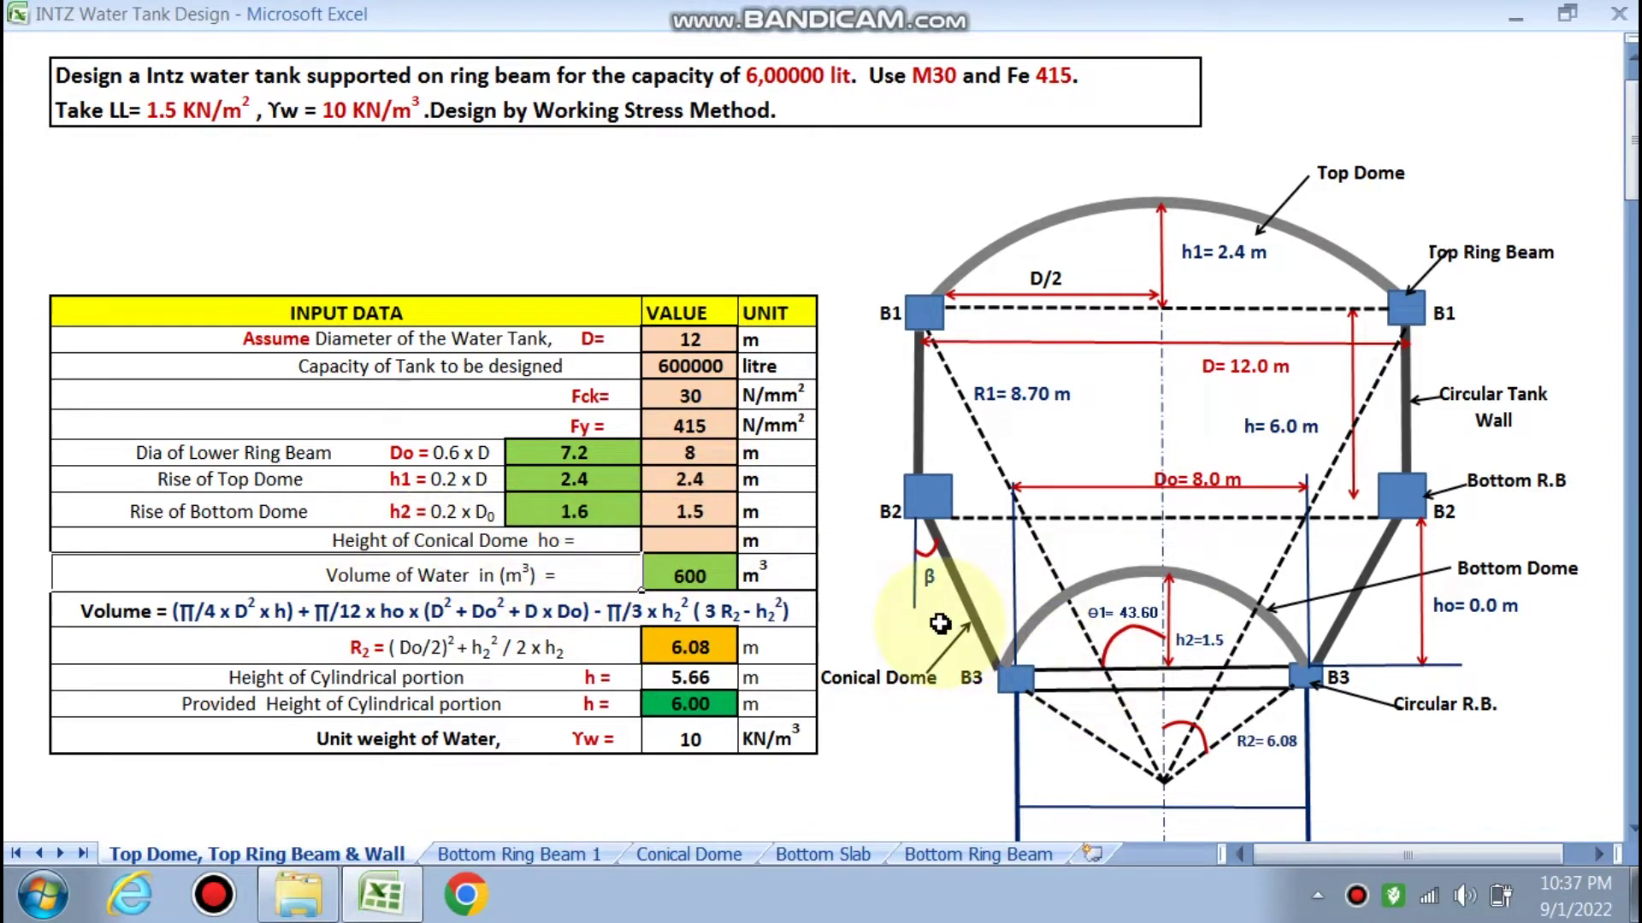
click(965, 607)
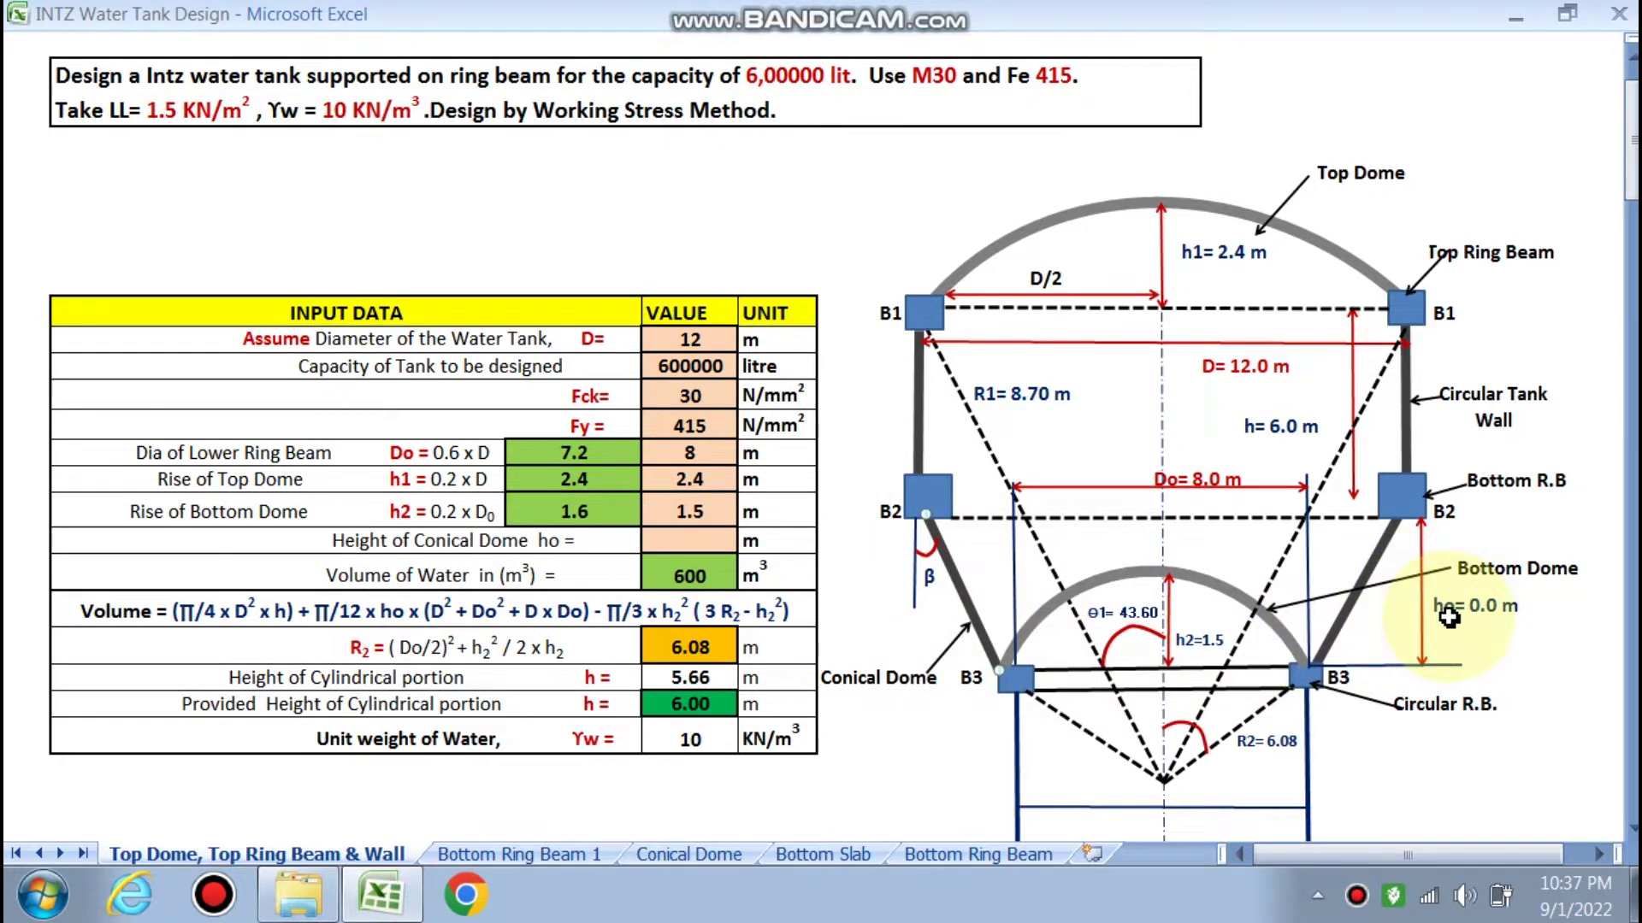
click(677, 539)
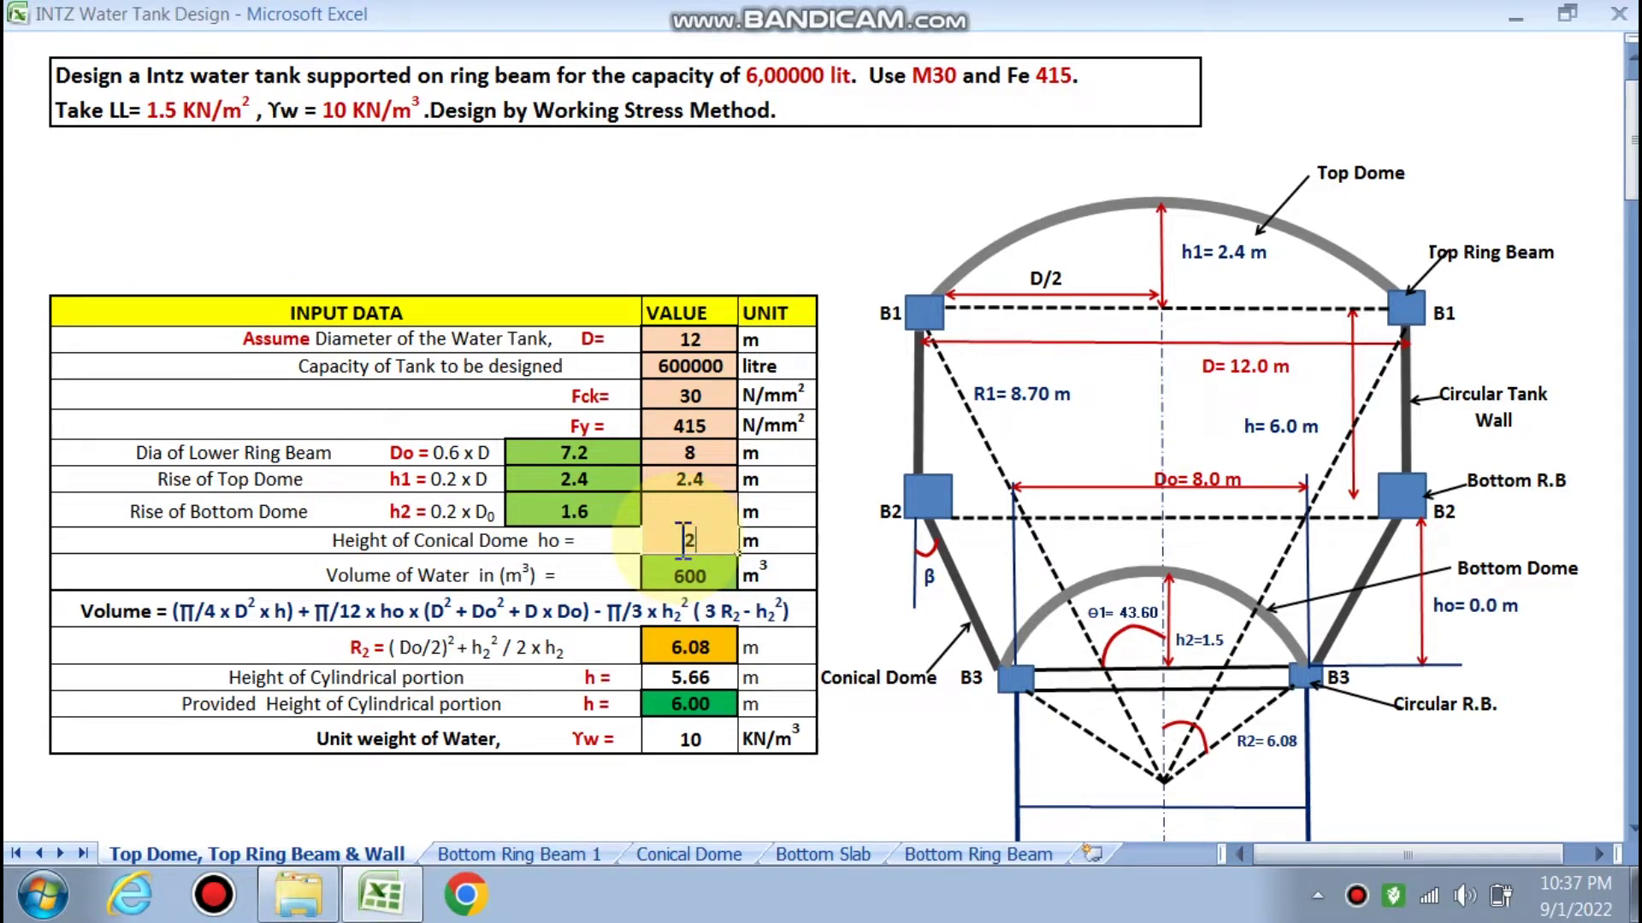
click(565, 650)
Extend the dimension arrow for the cylindrical height h in the tank diagram down to the dashed line between the B2 beams
scroll(513, 650, down, 1)
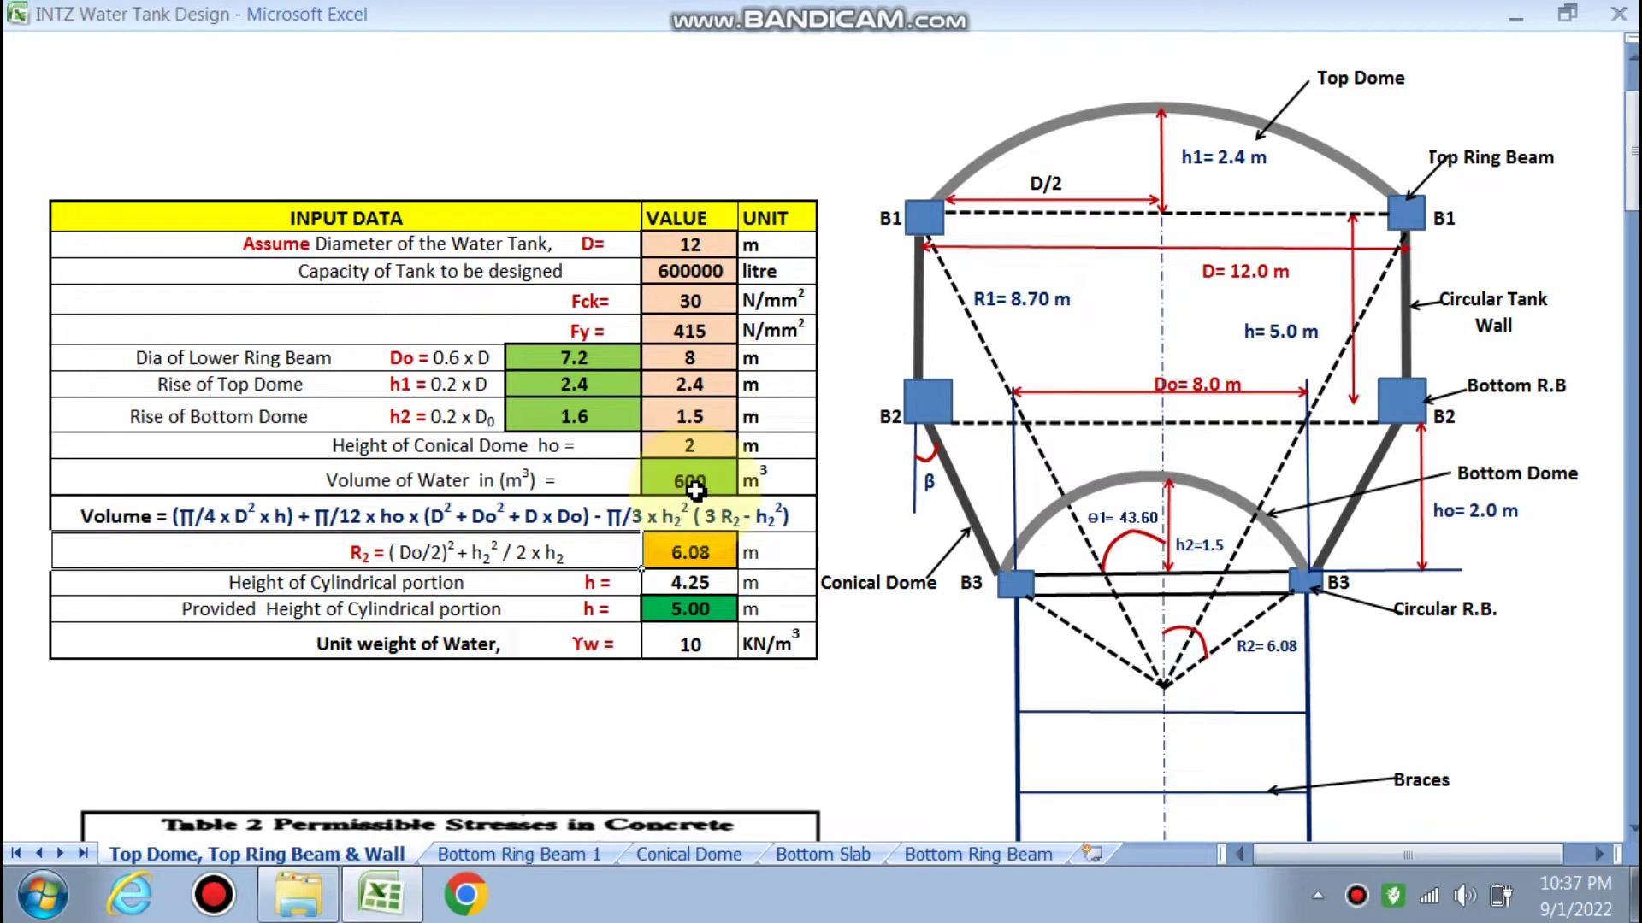
click(712, 272)
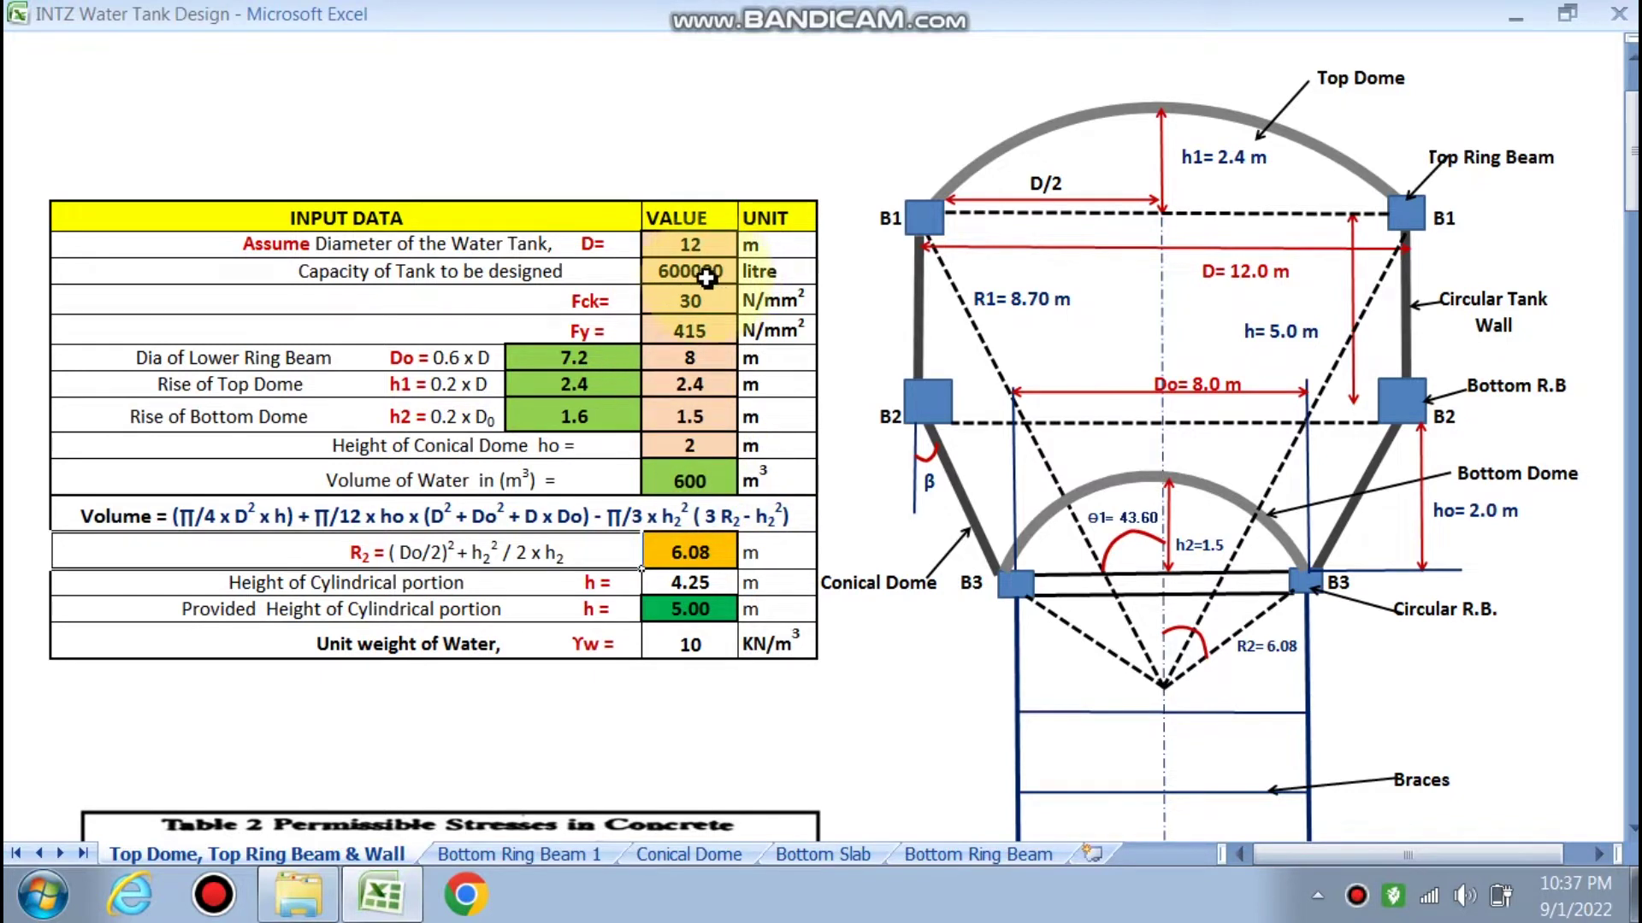
click(713, 472)
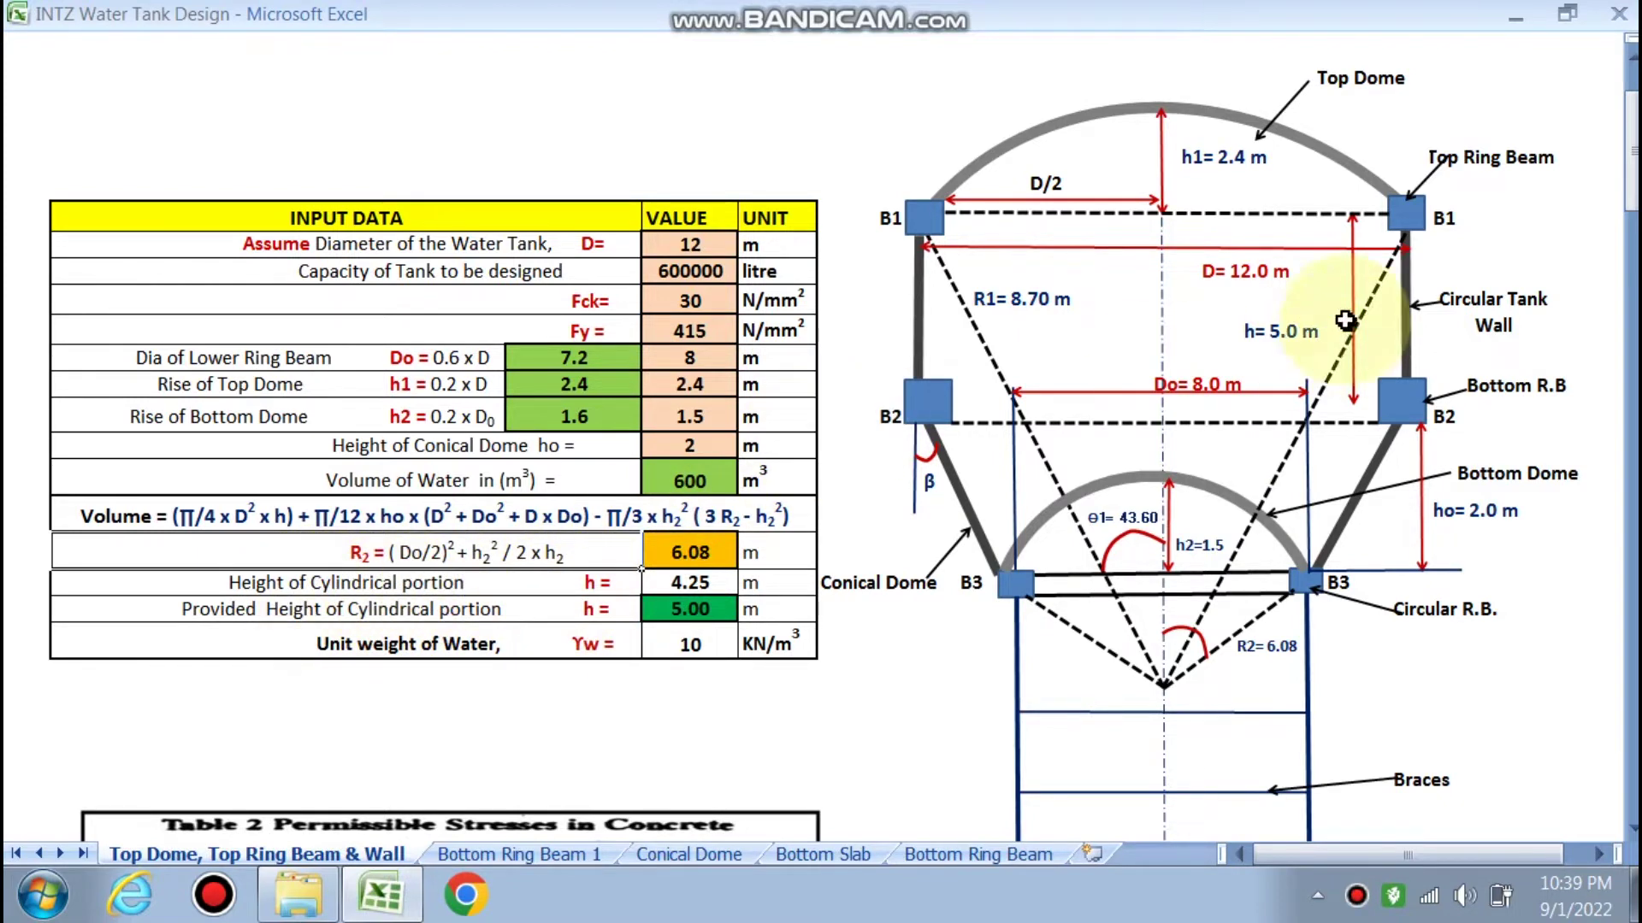
click(1356, 221)
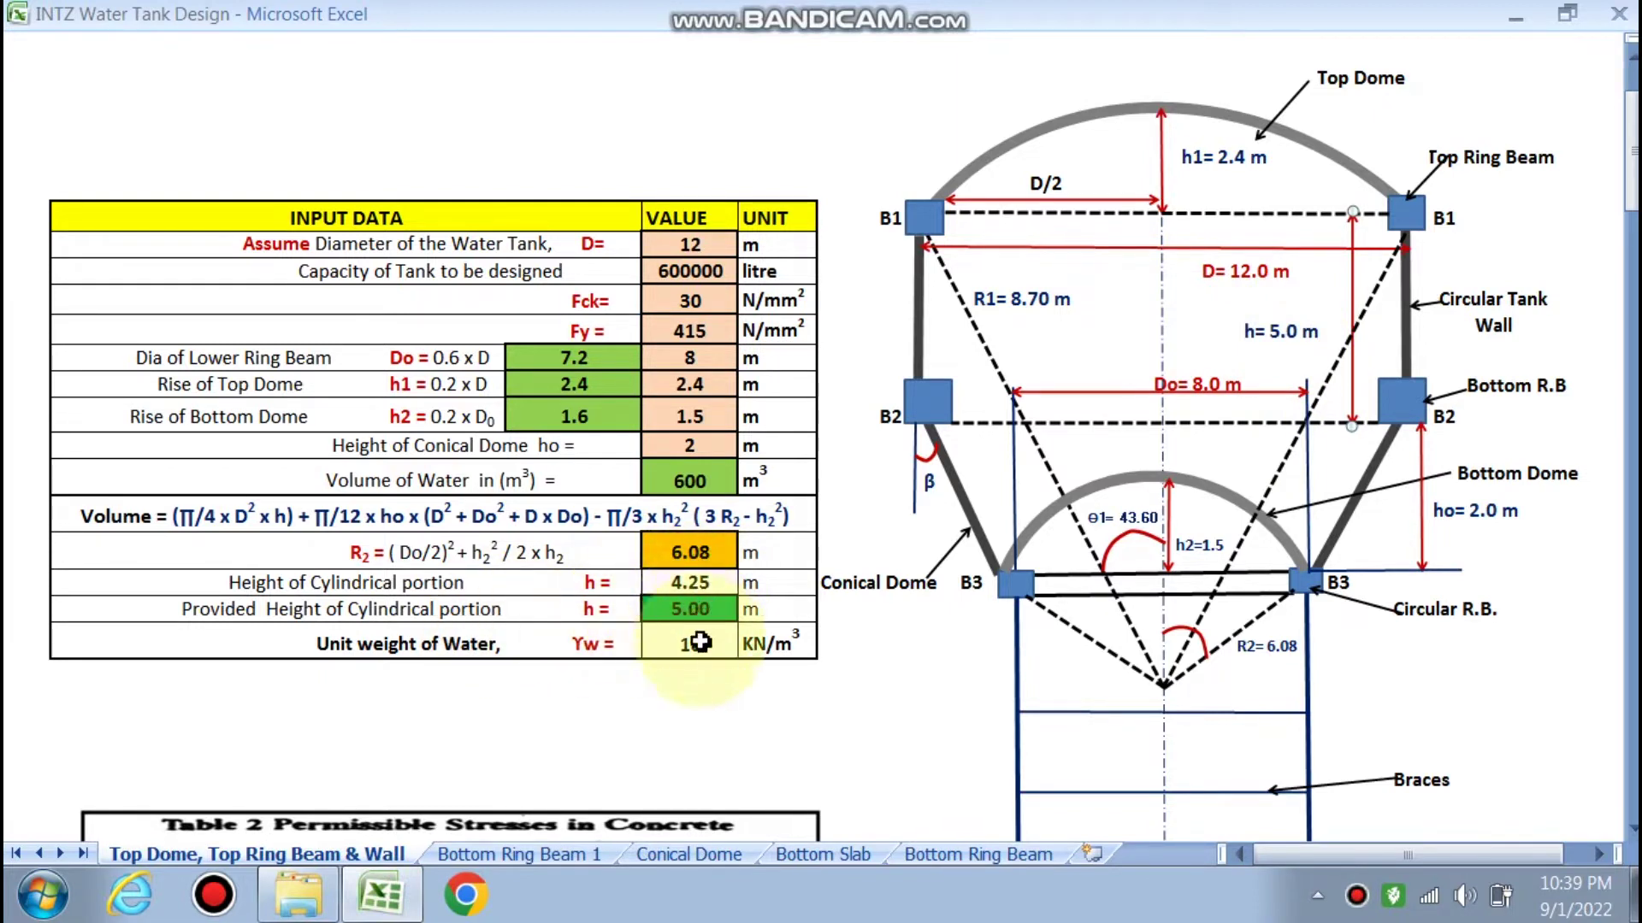
Try assumed tank diameters D of 10 m and 14 m, and return D to 12 m
click(707, 246)
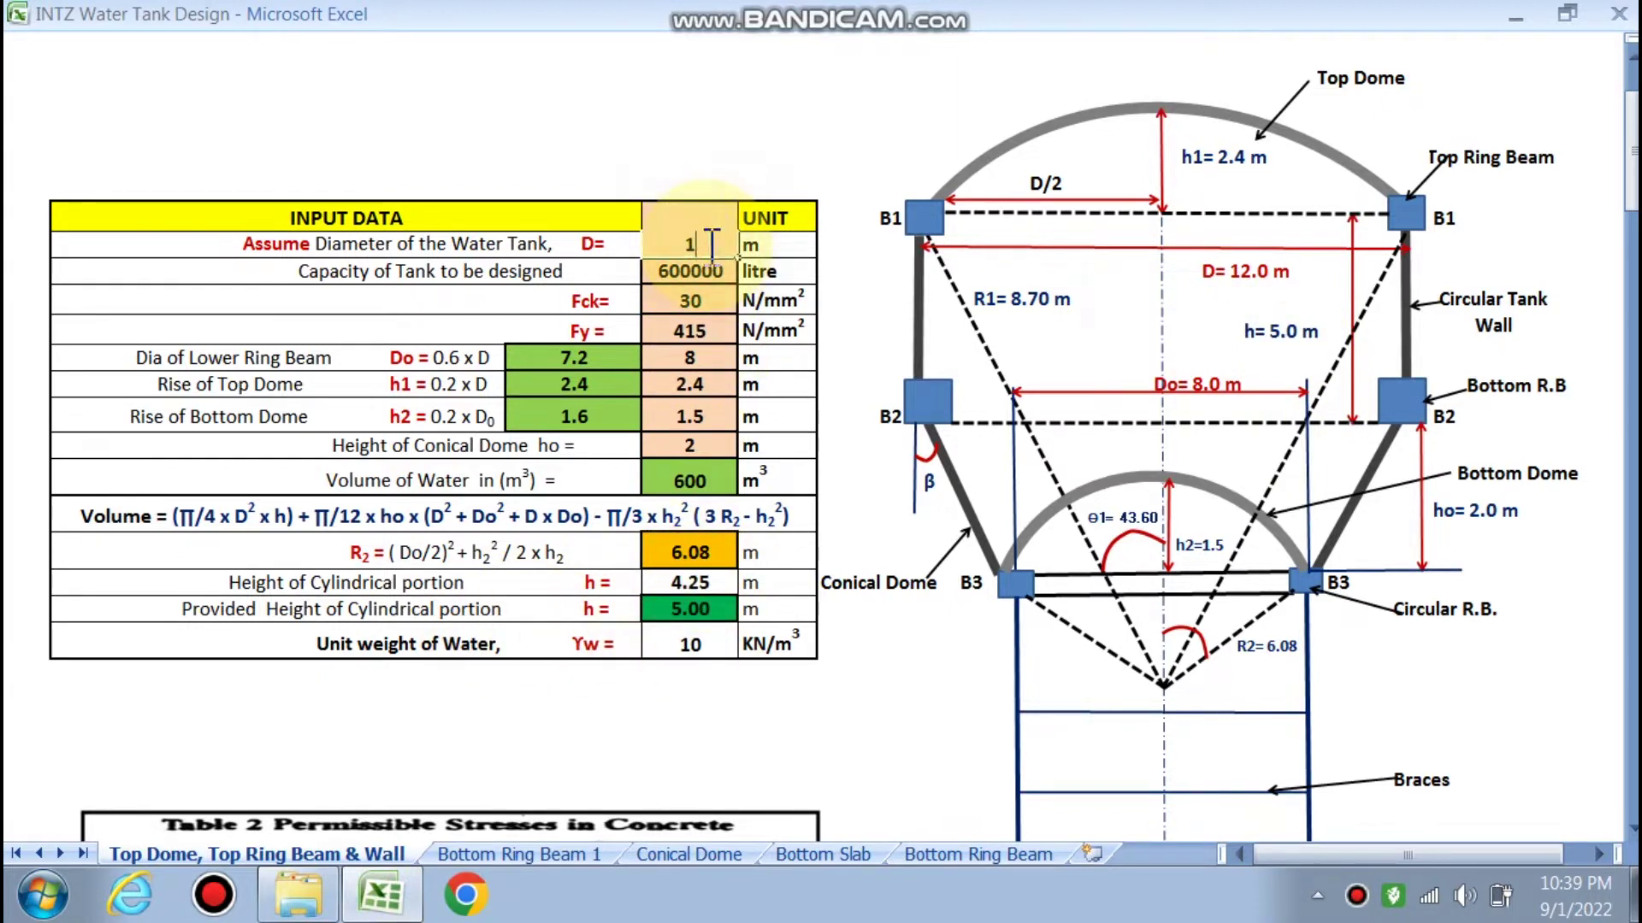
key(Return)
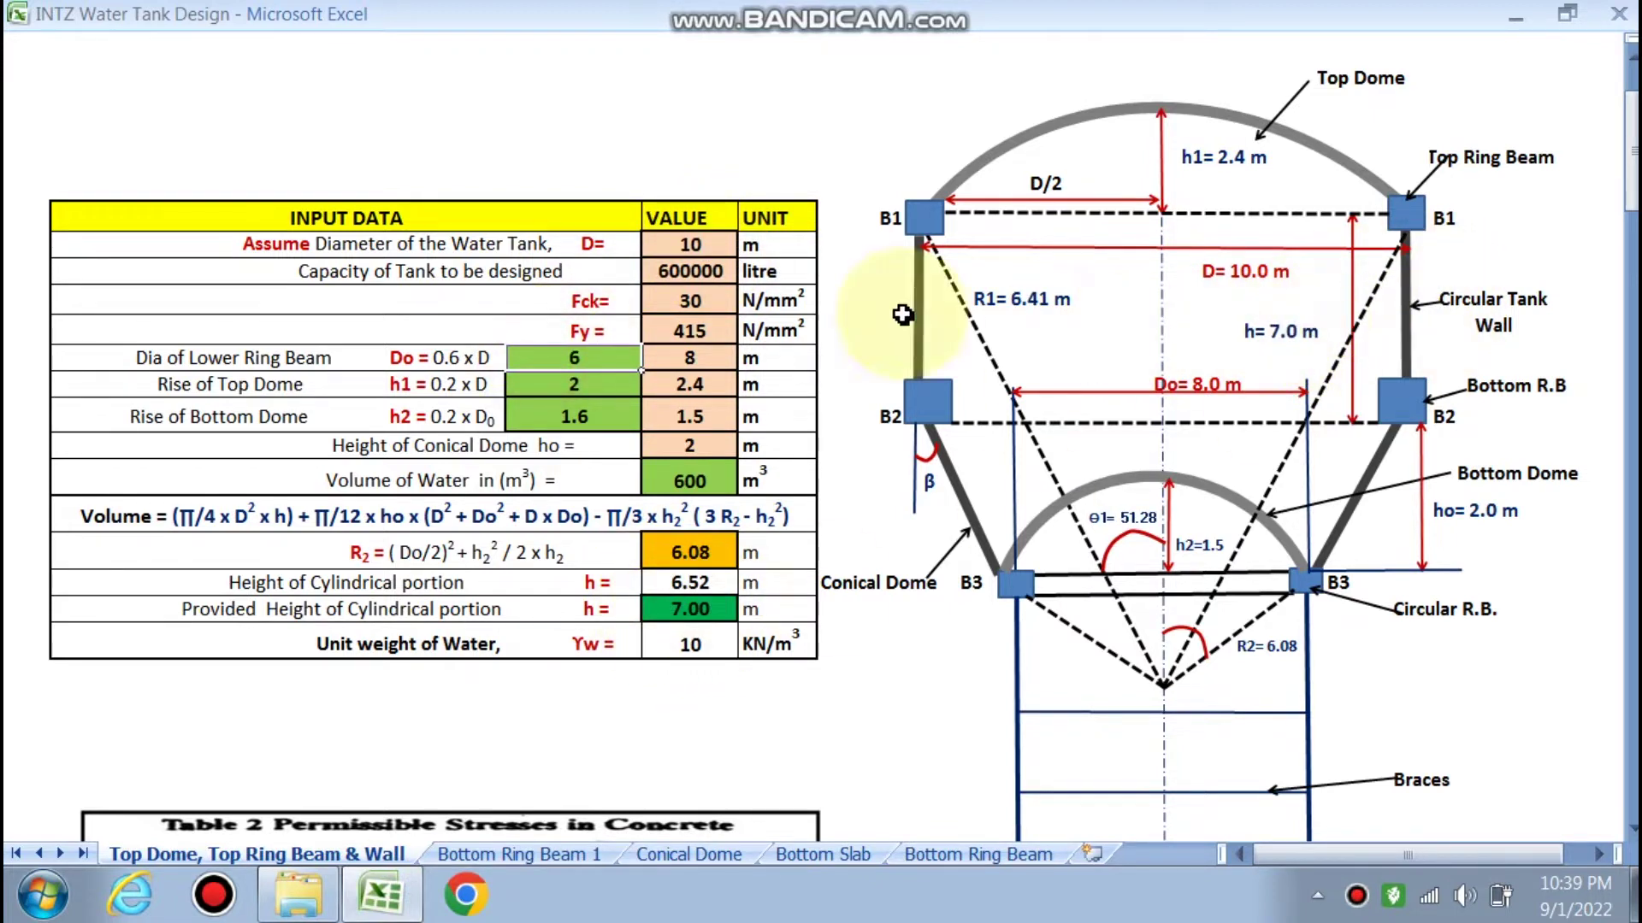
click(726, 248)
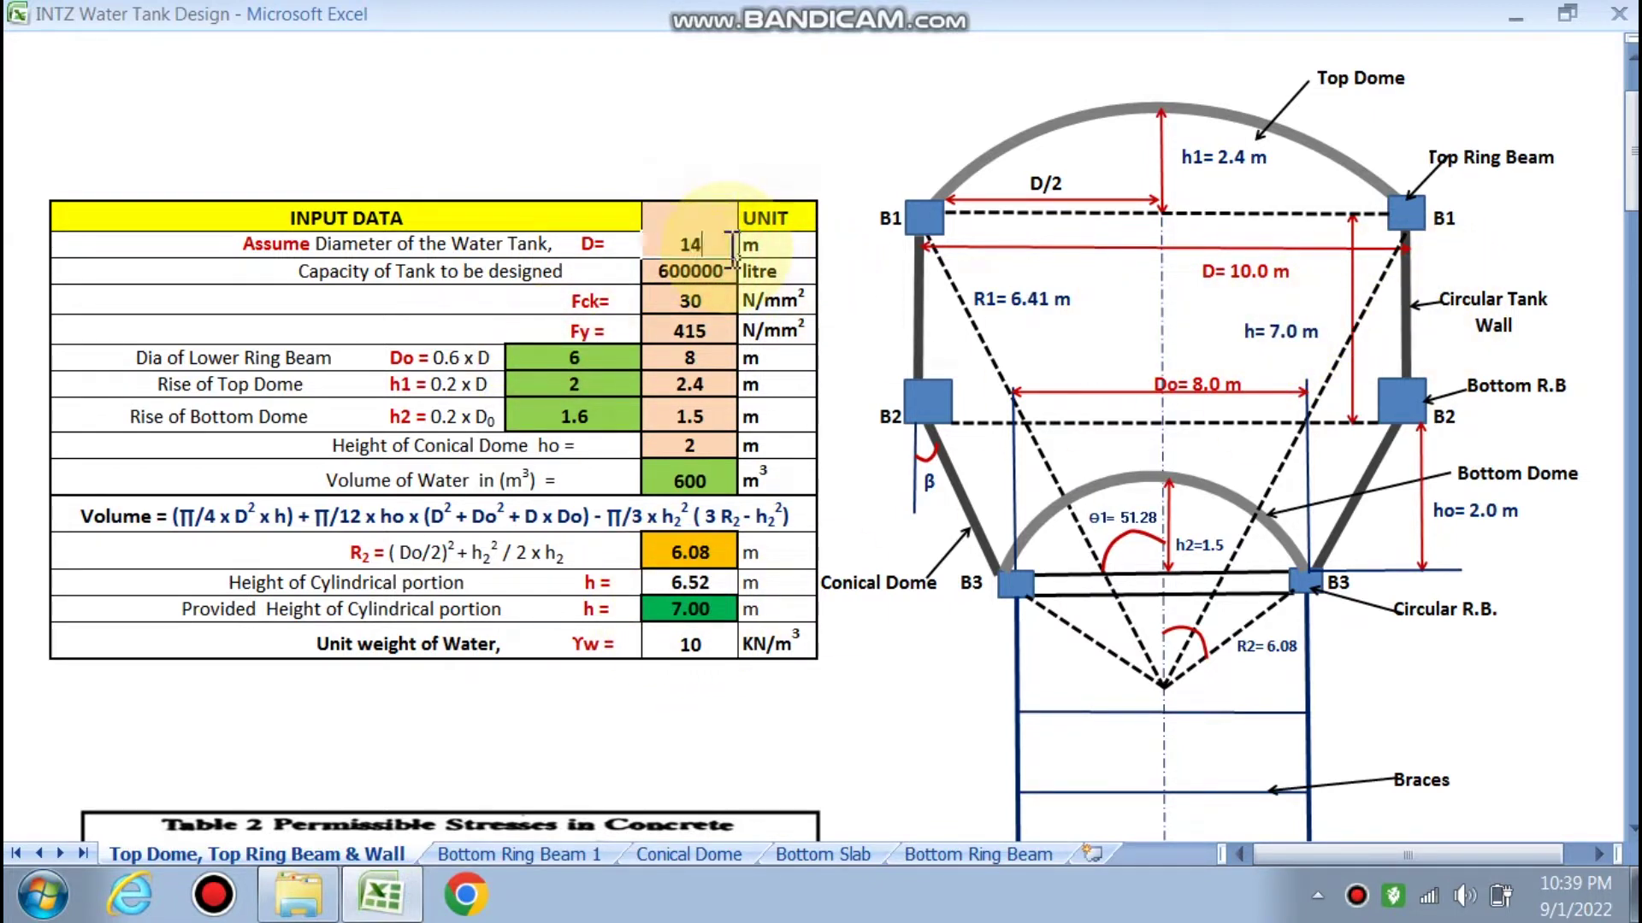
click(402, 552)
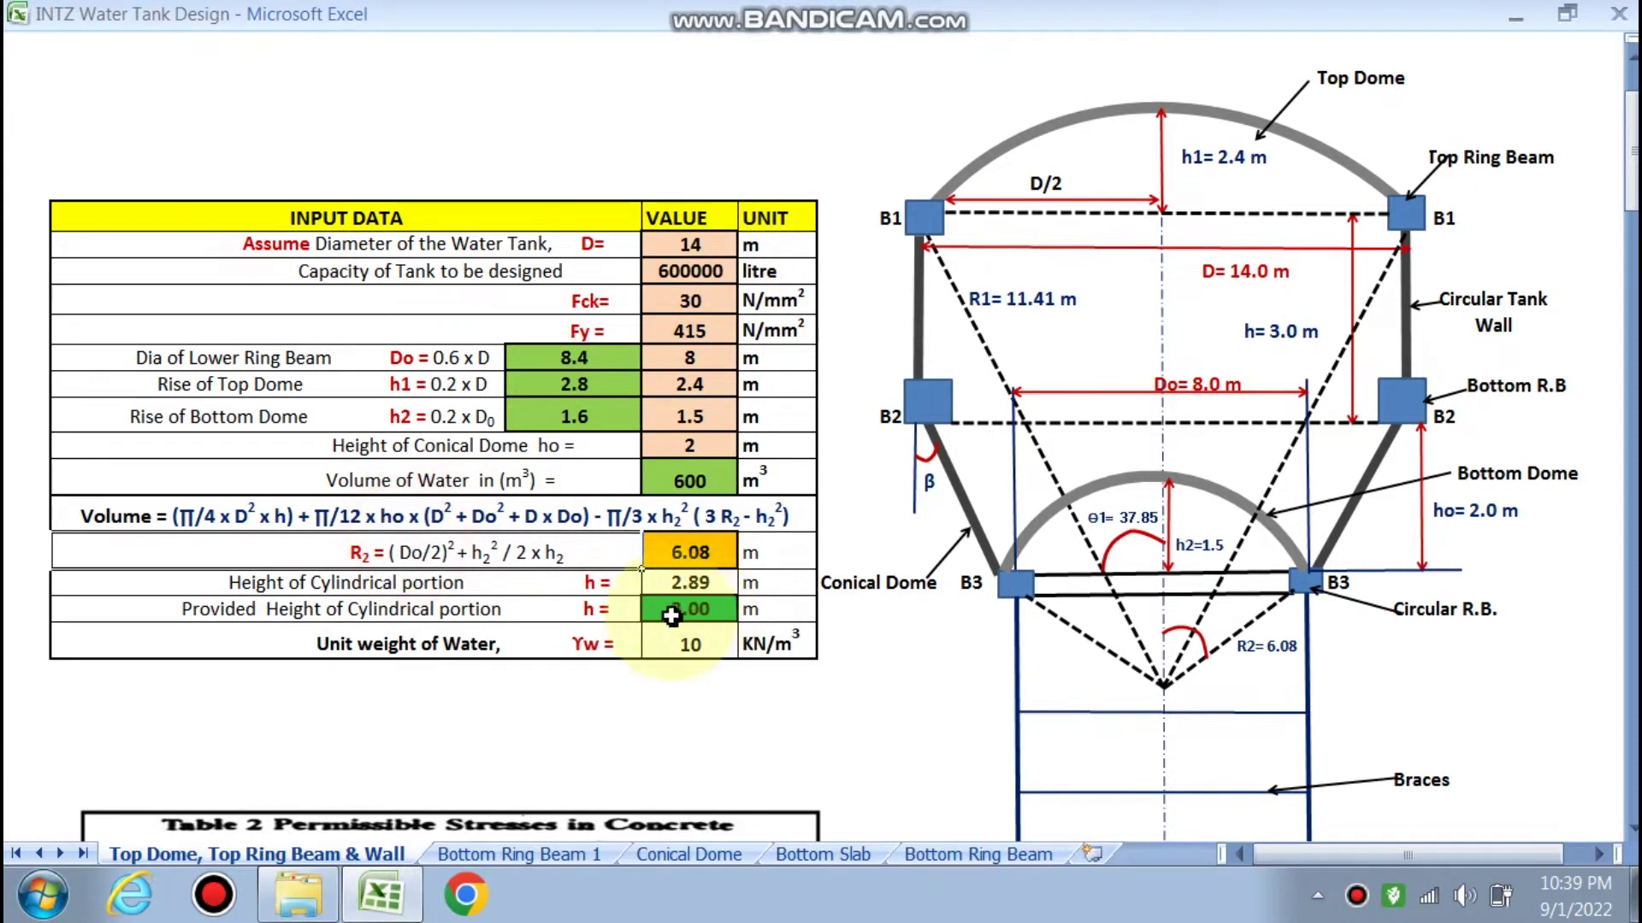
click(726, 249)
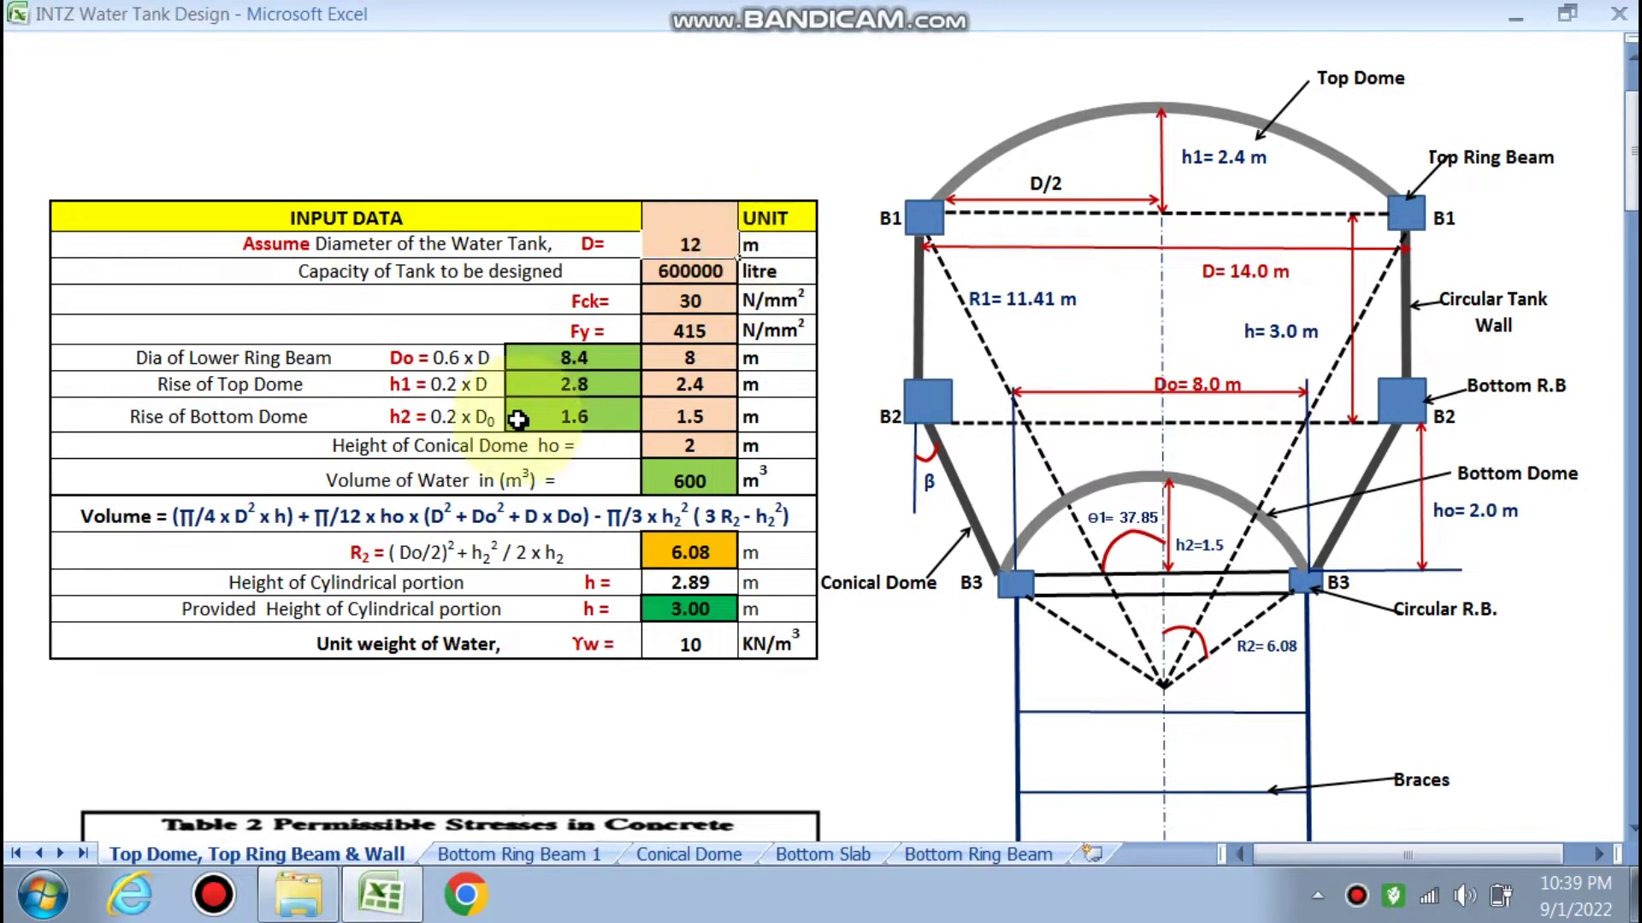
click(590, 417)
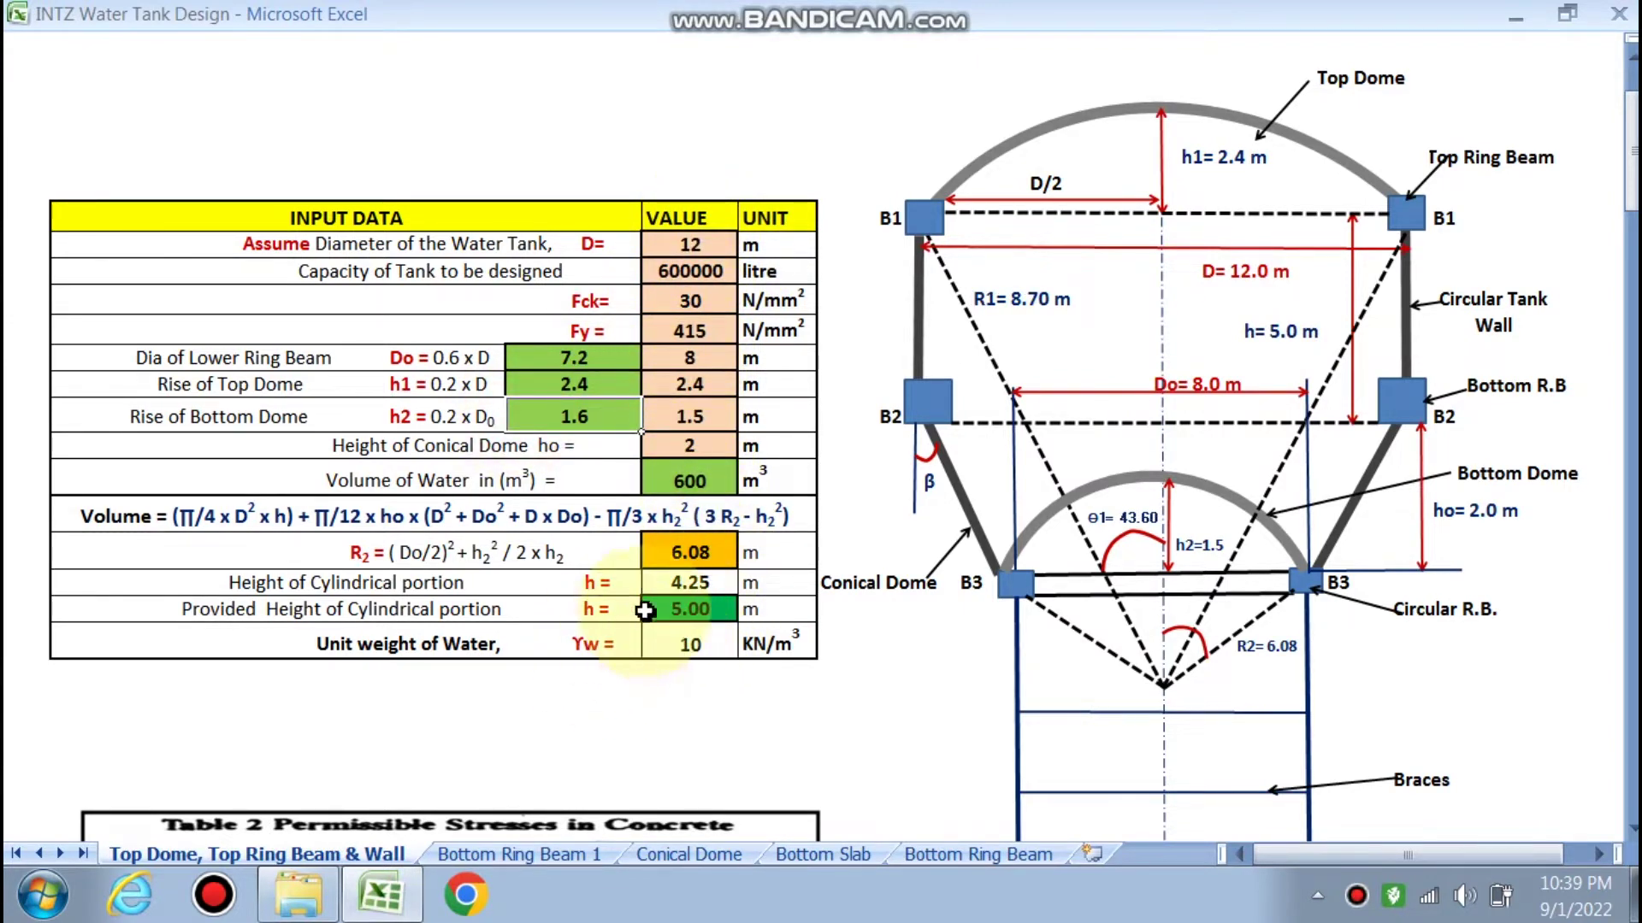
In the Design Constant section, set the permissible stress in concrete σcbc to 10 N/mm²
scroll(666, 611, down, 6)
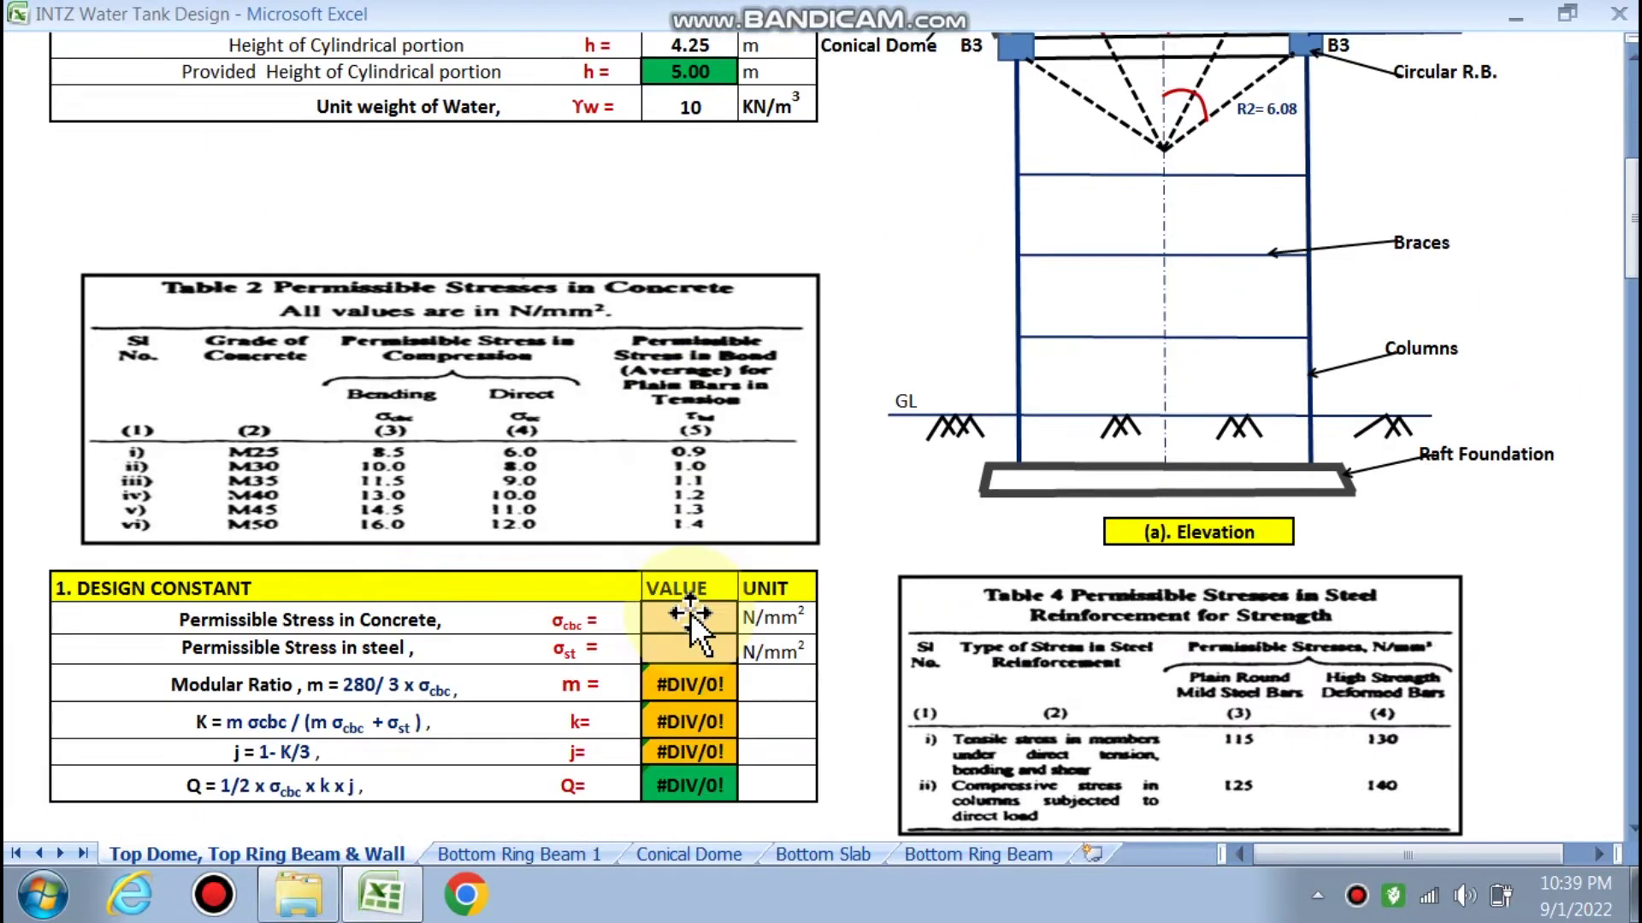
scroll(690, 612, down, 3)
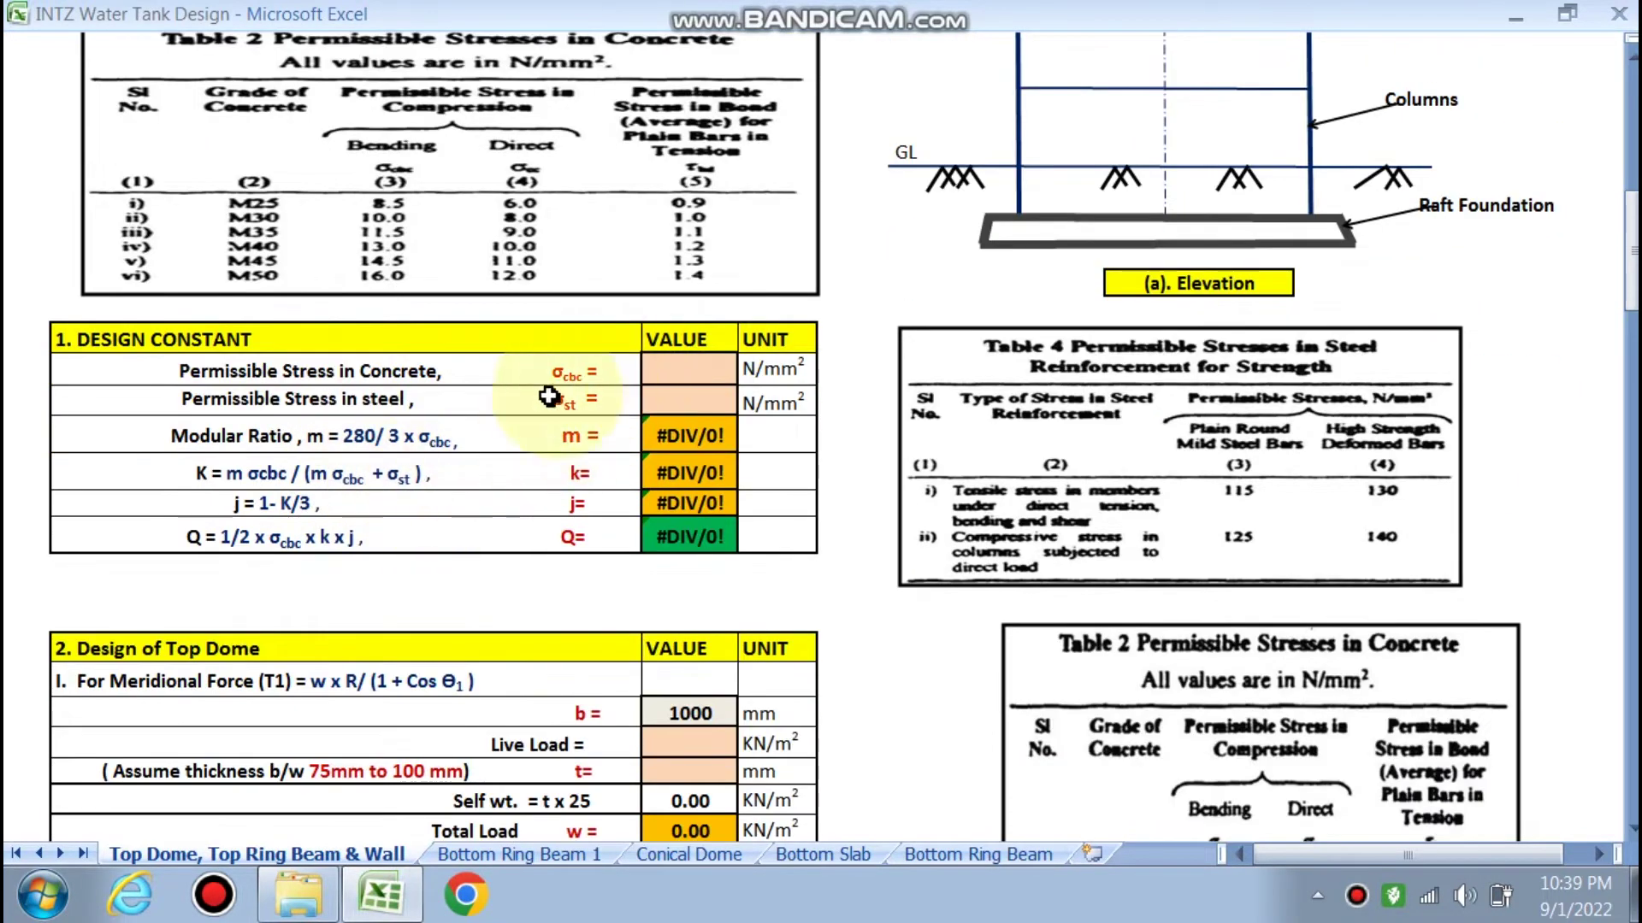
scroll(1168, 641, down, 2)
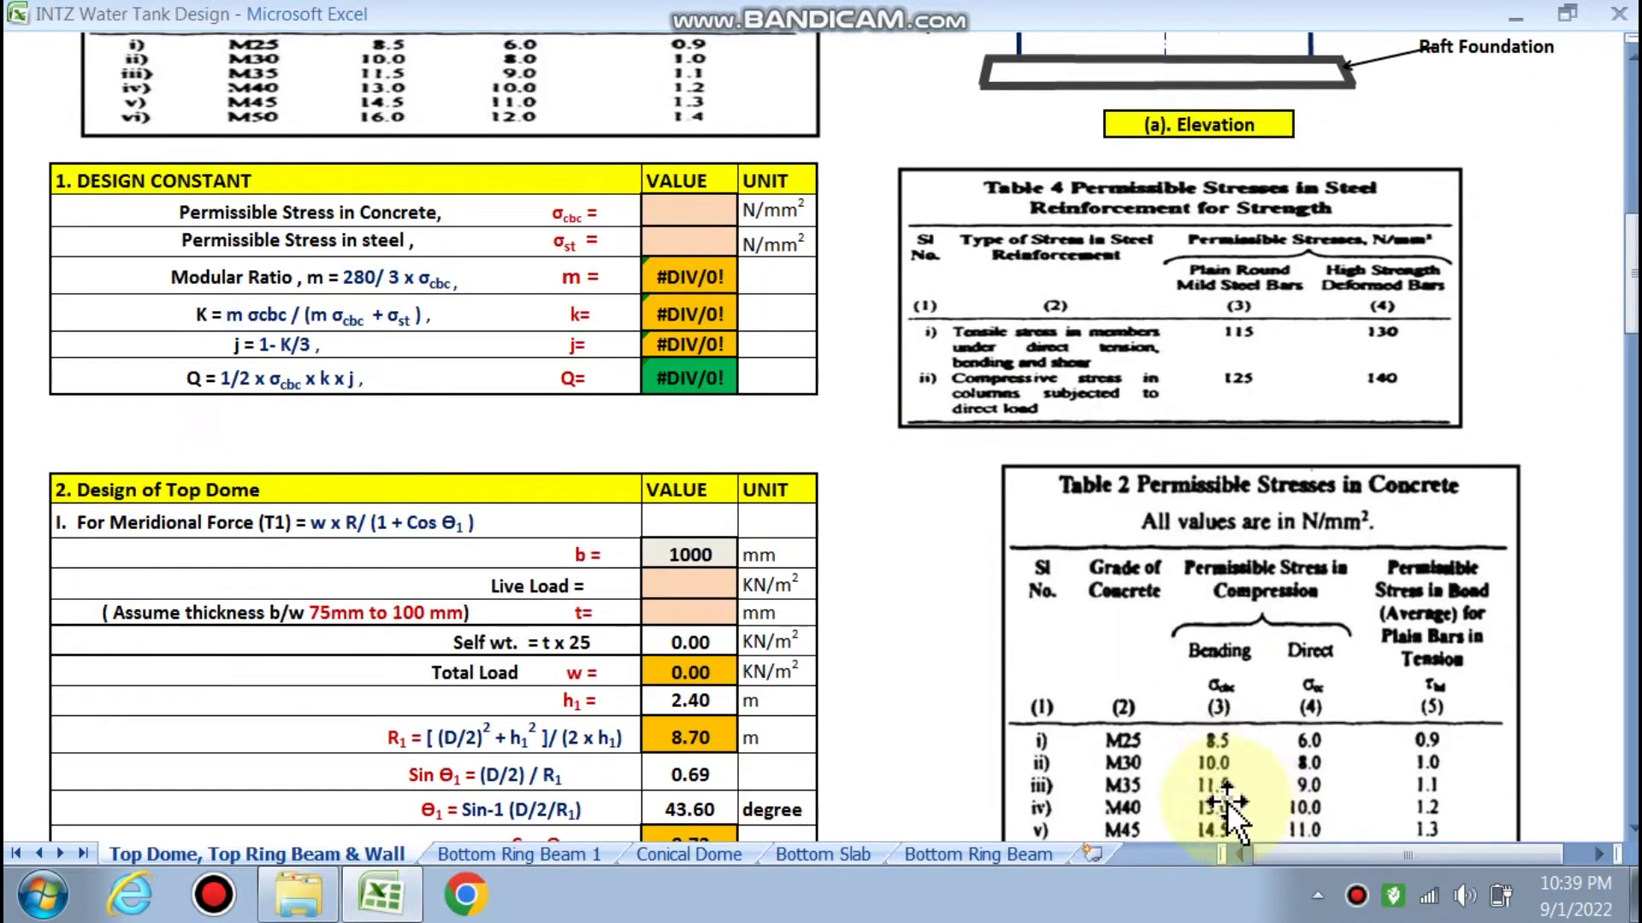
click(692, 214)
click(744, 212)
click(675, 251)
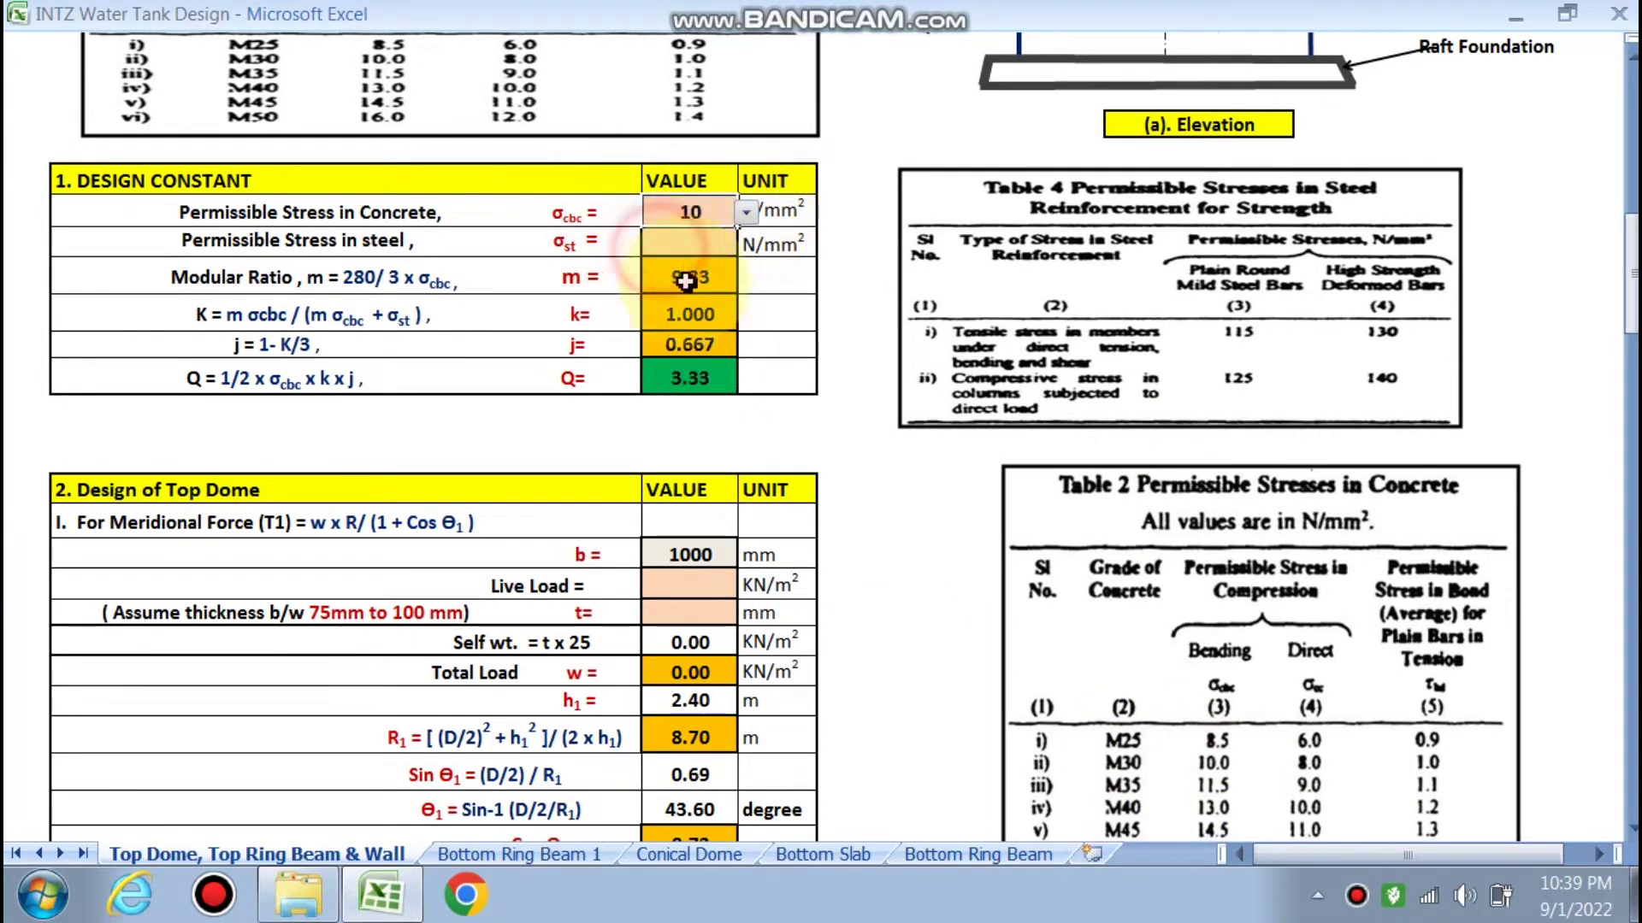
Set the permissible stress in steel σst to 130 N/mm² for high strength deformed bars
click(684, 243)
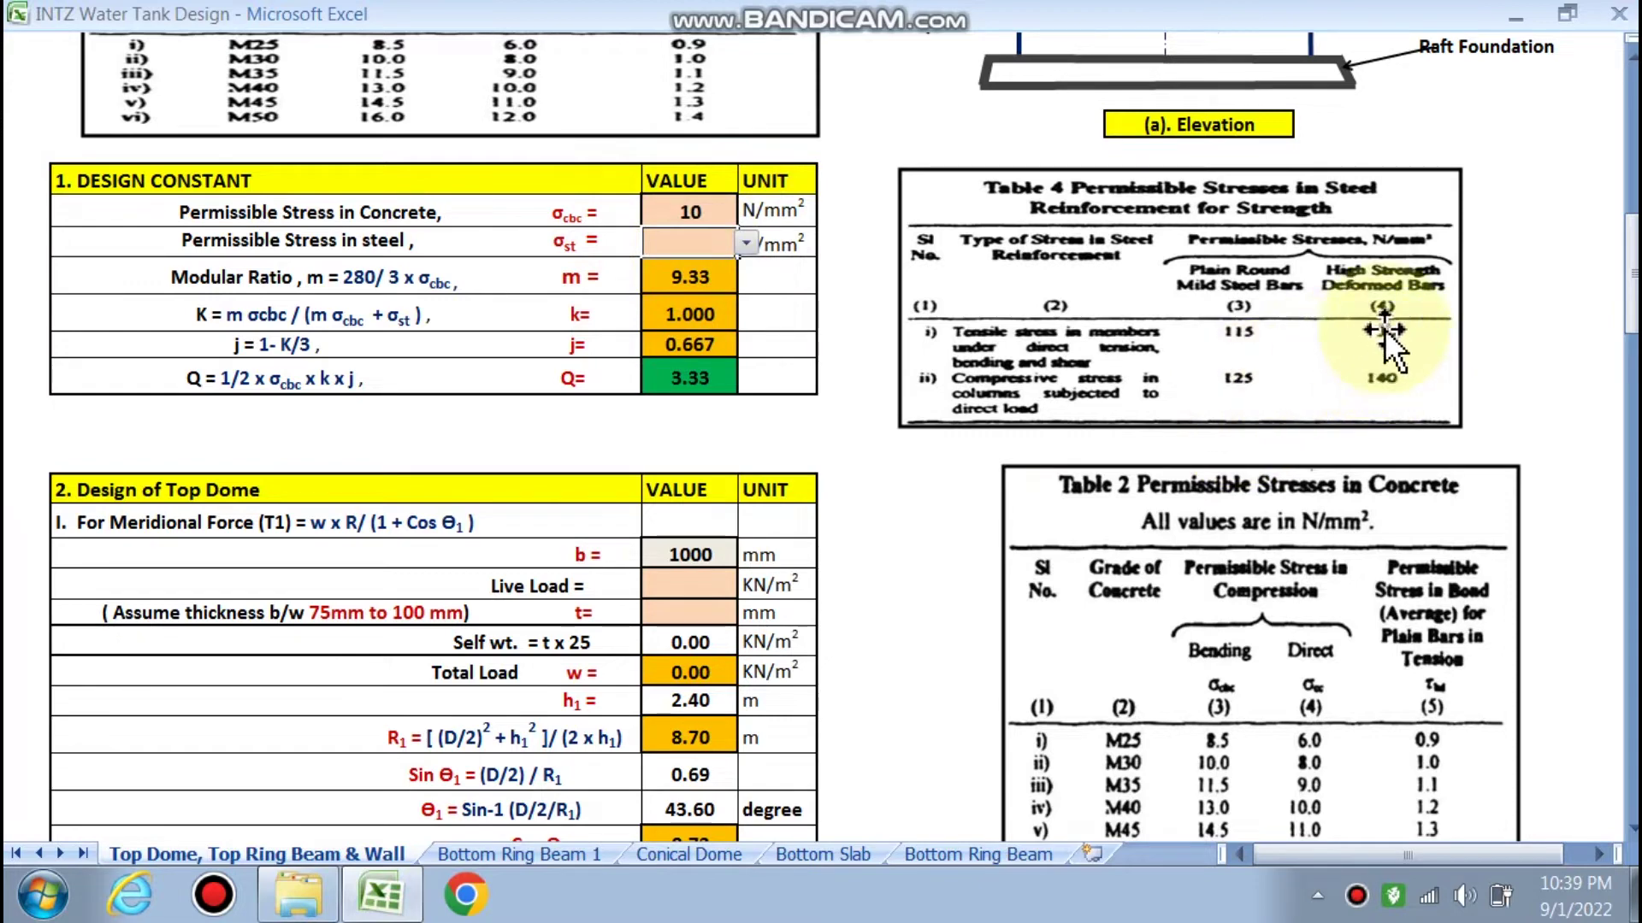
click(745, 243)
click(657, 272)
Examine the design constants and the top dome's meridional force section, comparing them with the input data and tank diagram
scroll(681, 428, up, 1)
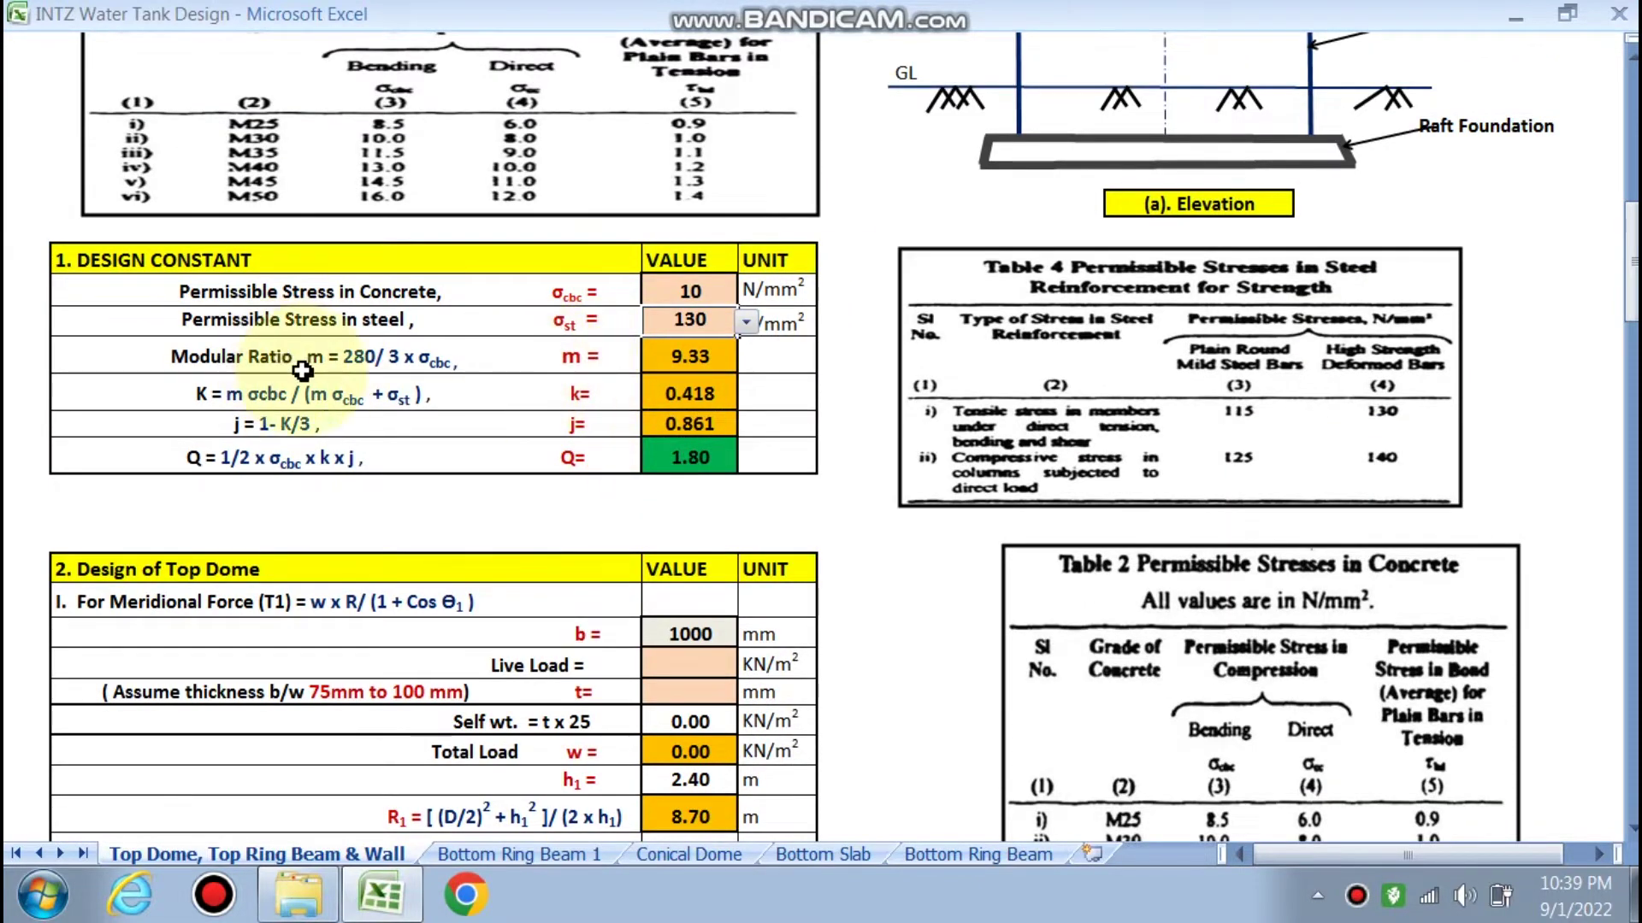
scroll(552, 424, down, 1)
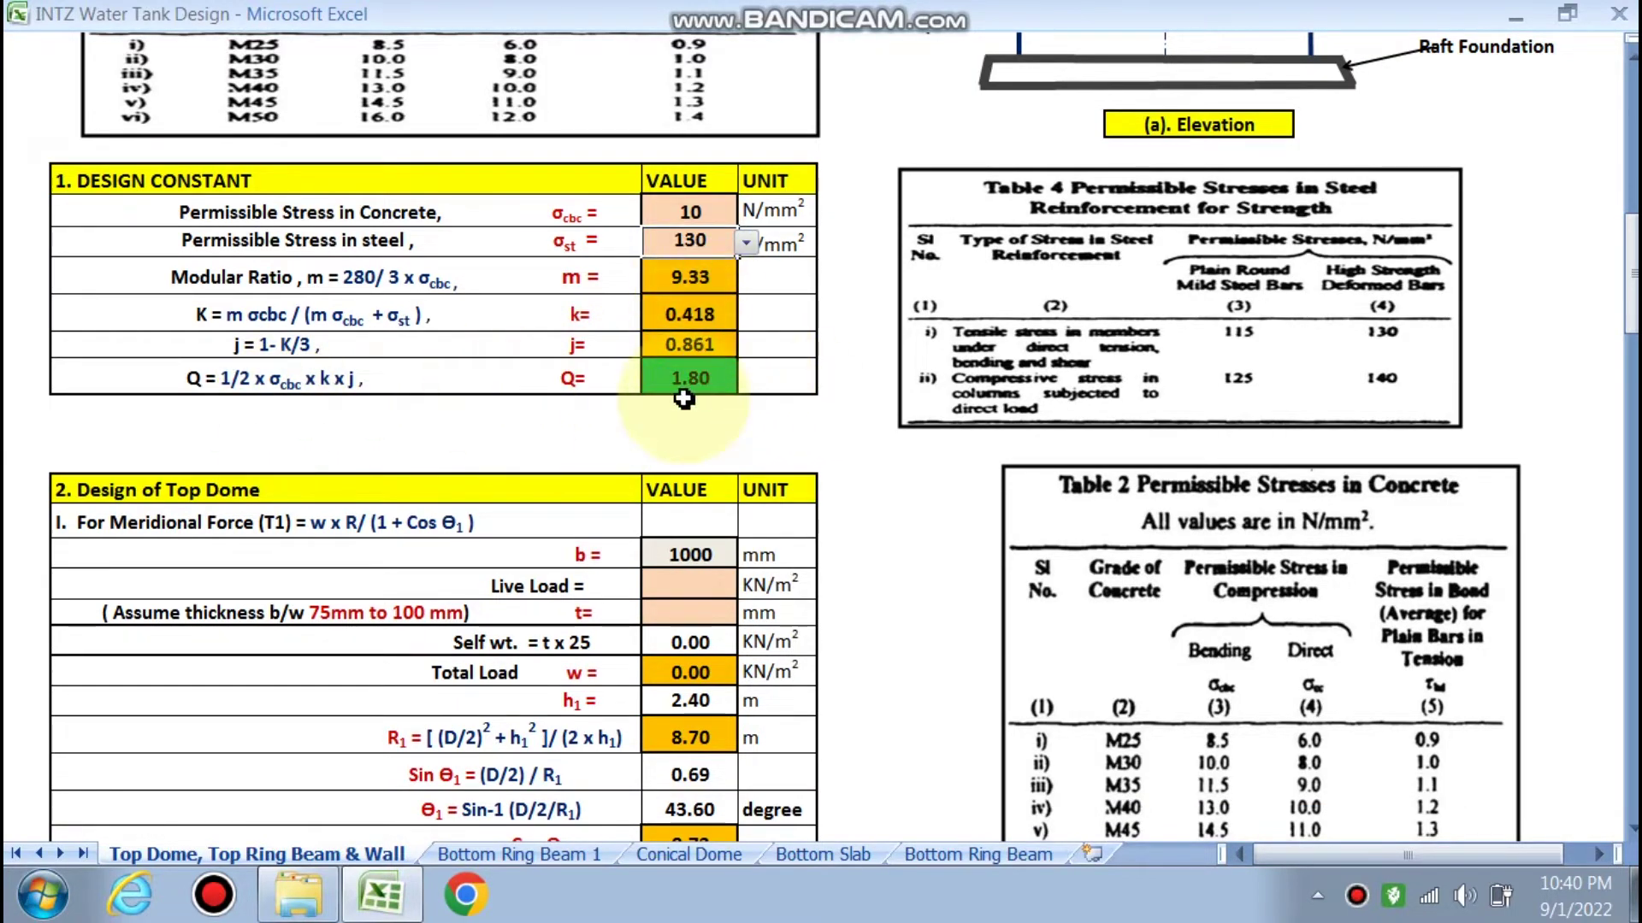
scroll(684, 394, down, 3)
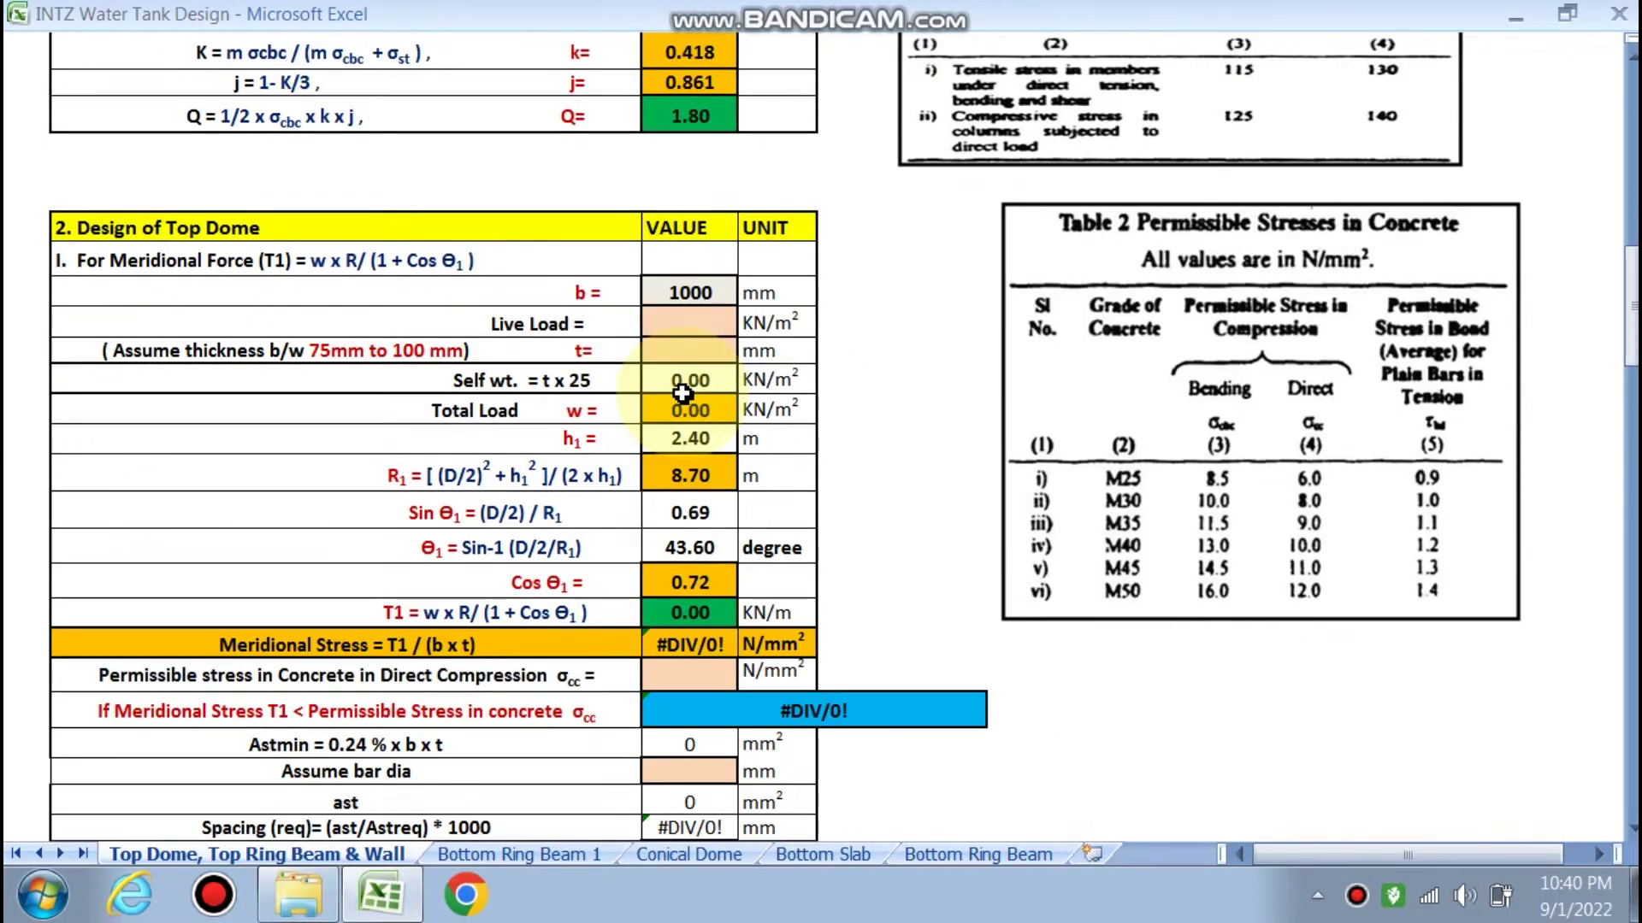
scroll(1116, 537, up, 12)
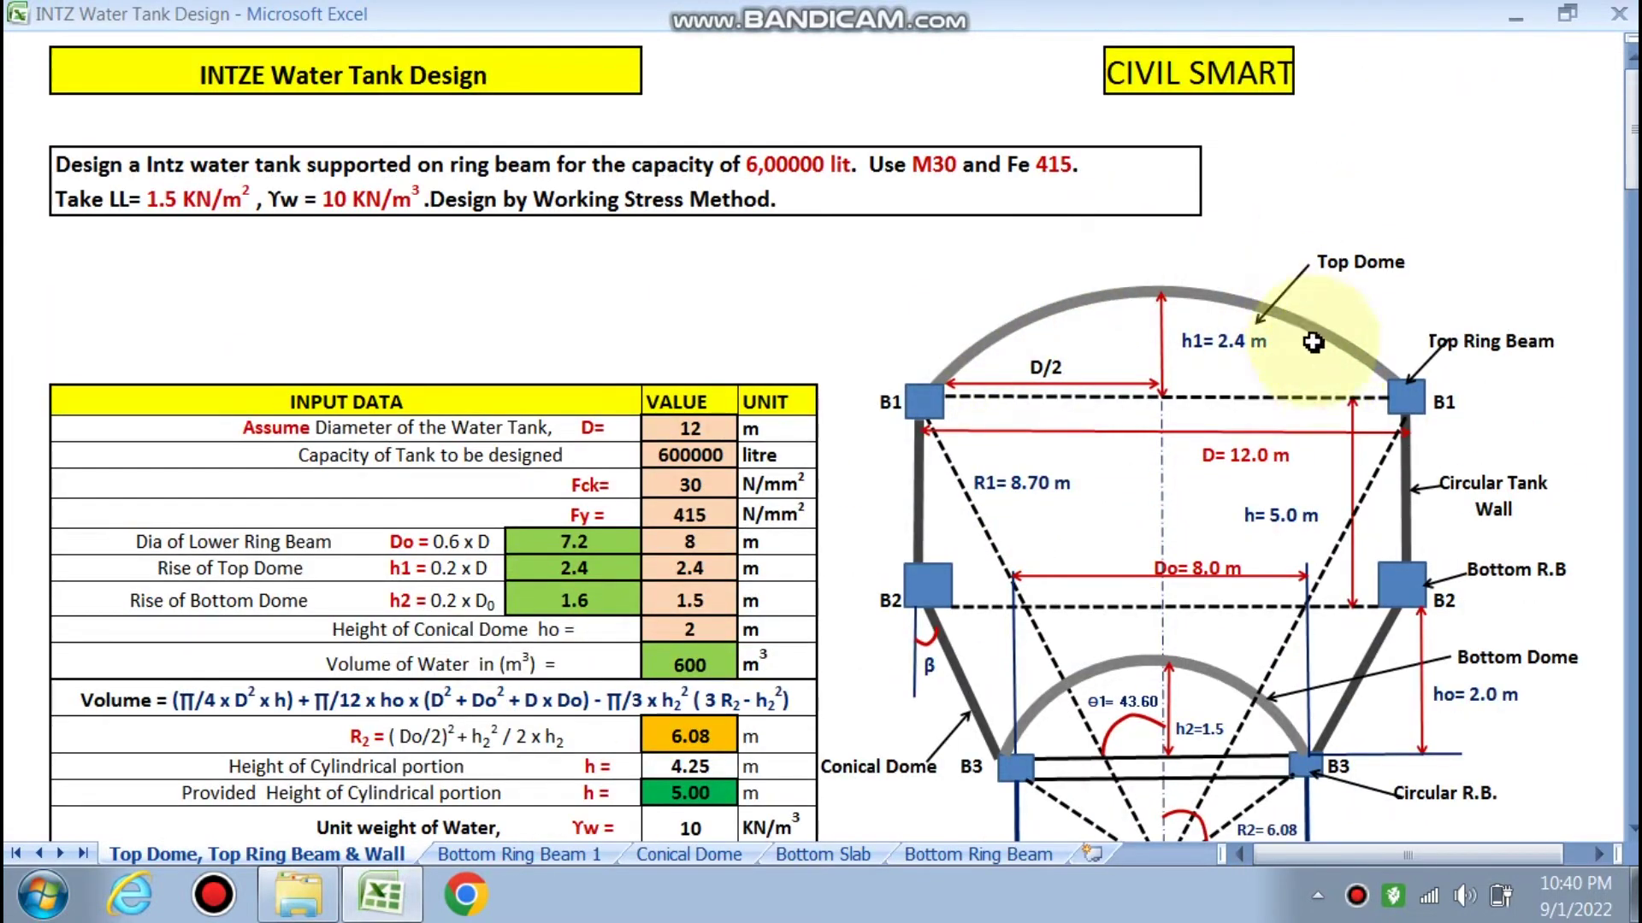
scroll(791, 514, down, 10)
scroll(791, 514, down, 6)
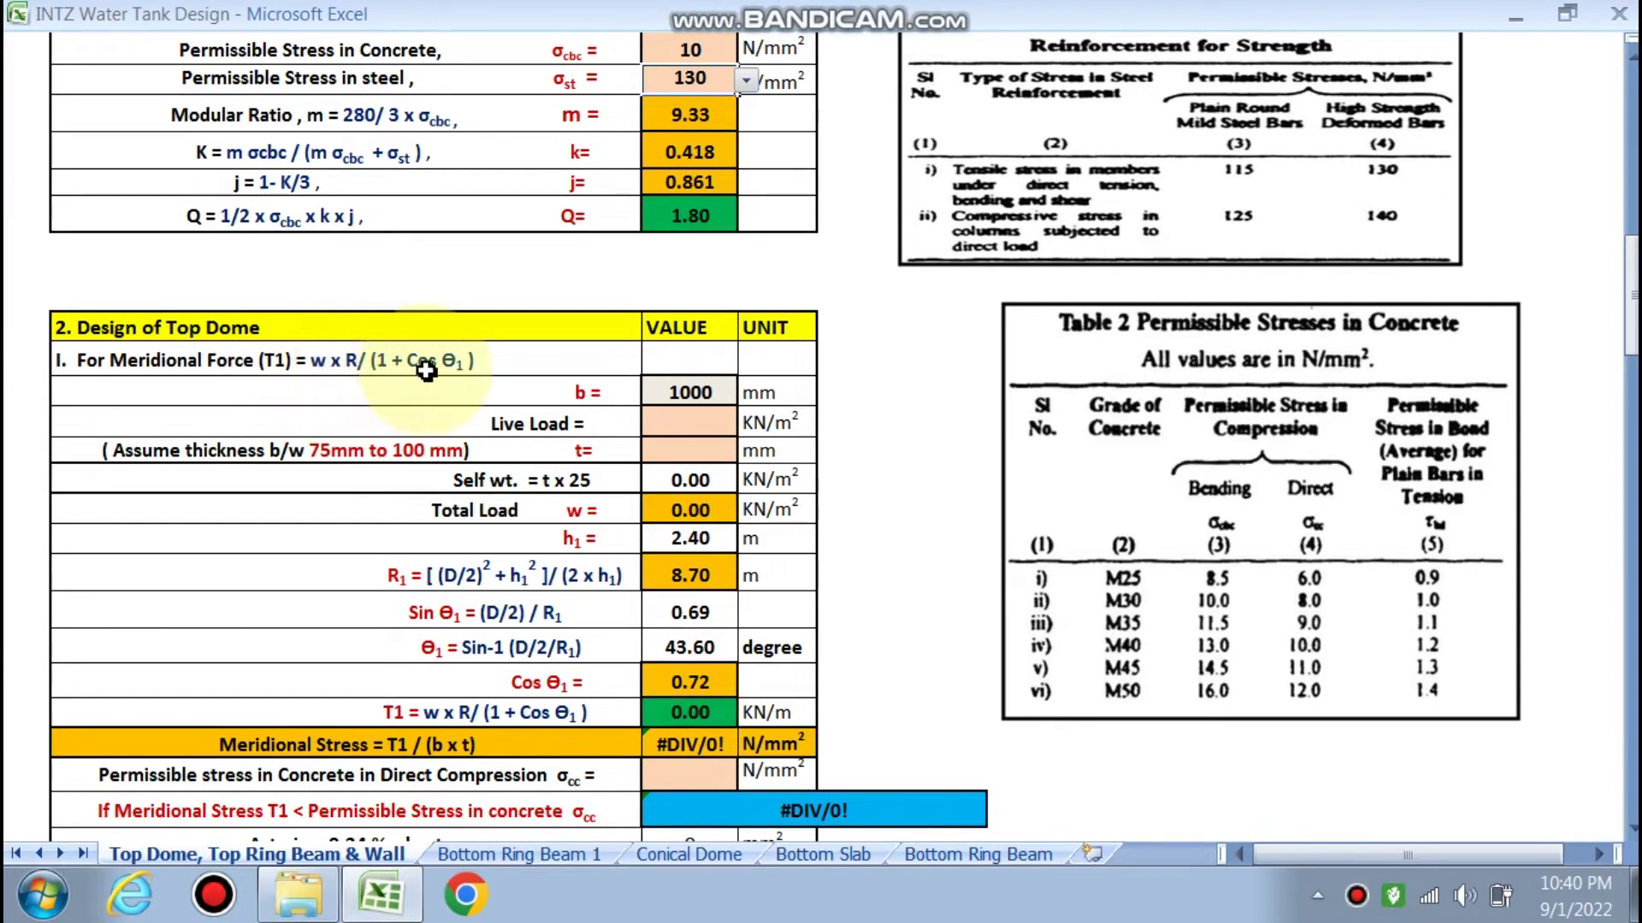
scroll(898, 542, up, 12)
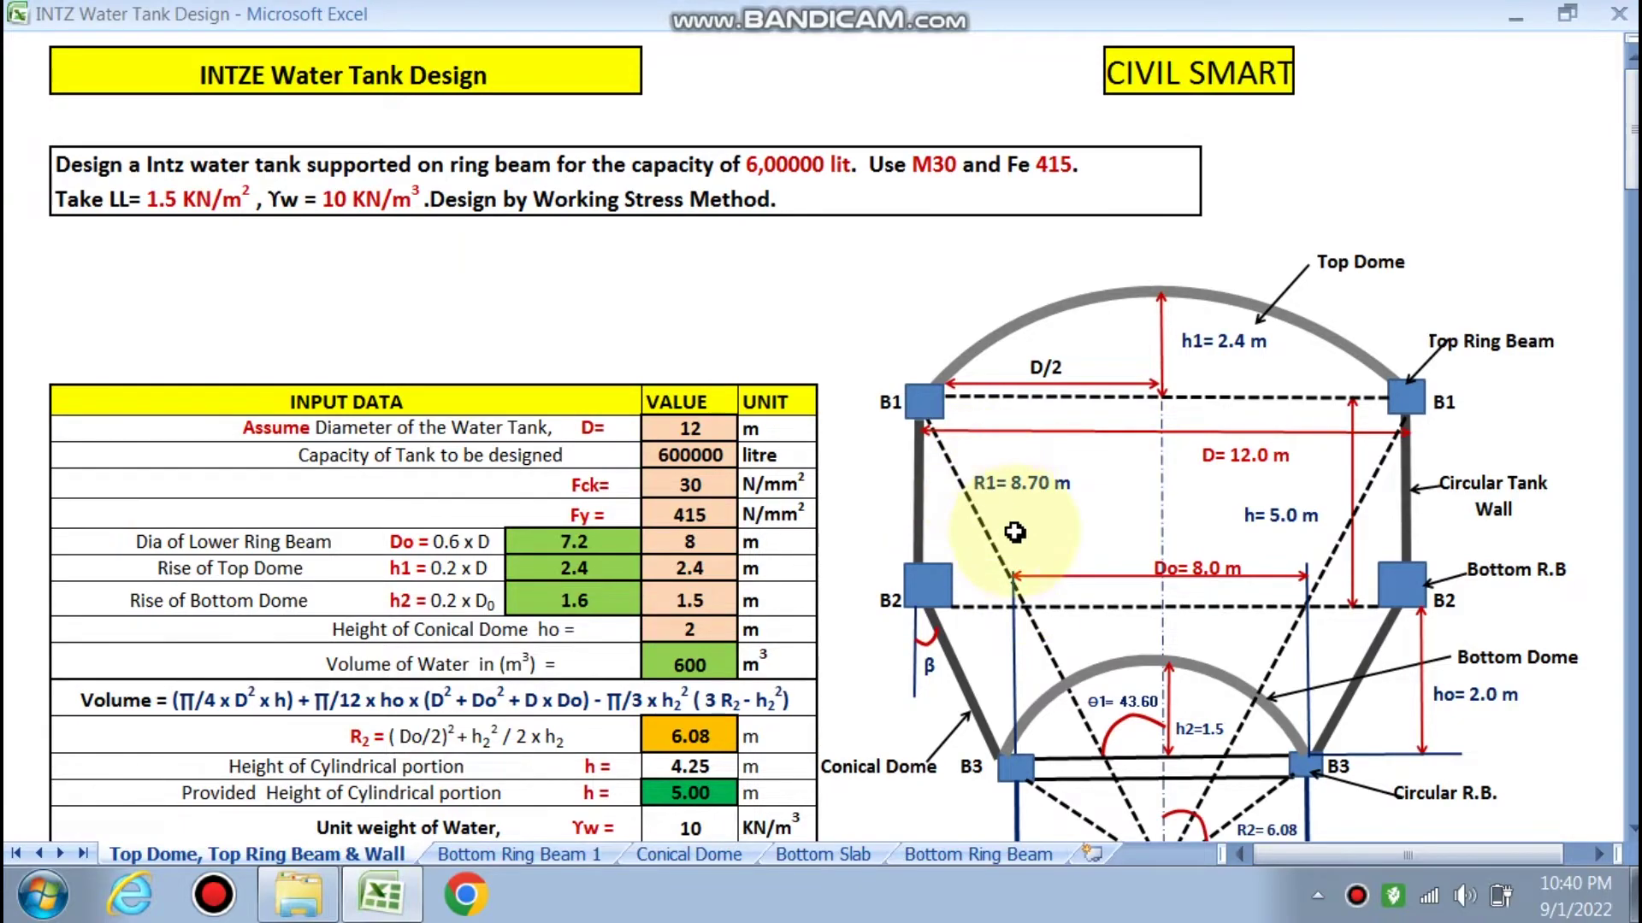
For the top dome's meridional force reinforcement, set the assumed bar diameter to 8 mm
scroll(1120, 590, down, 2)
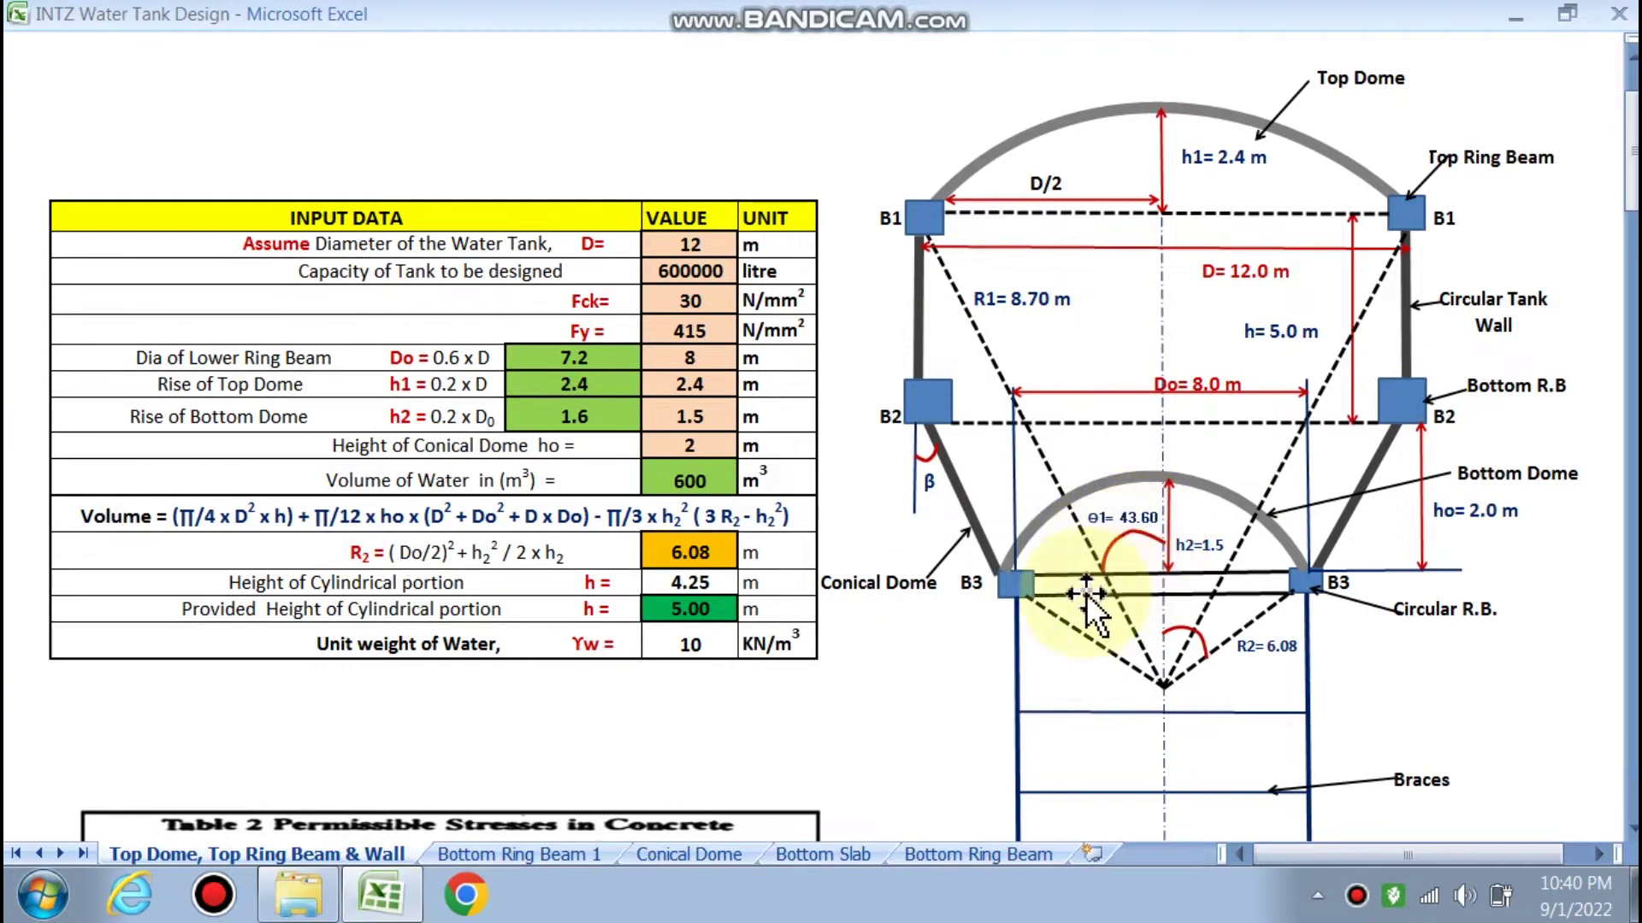
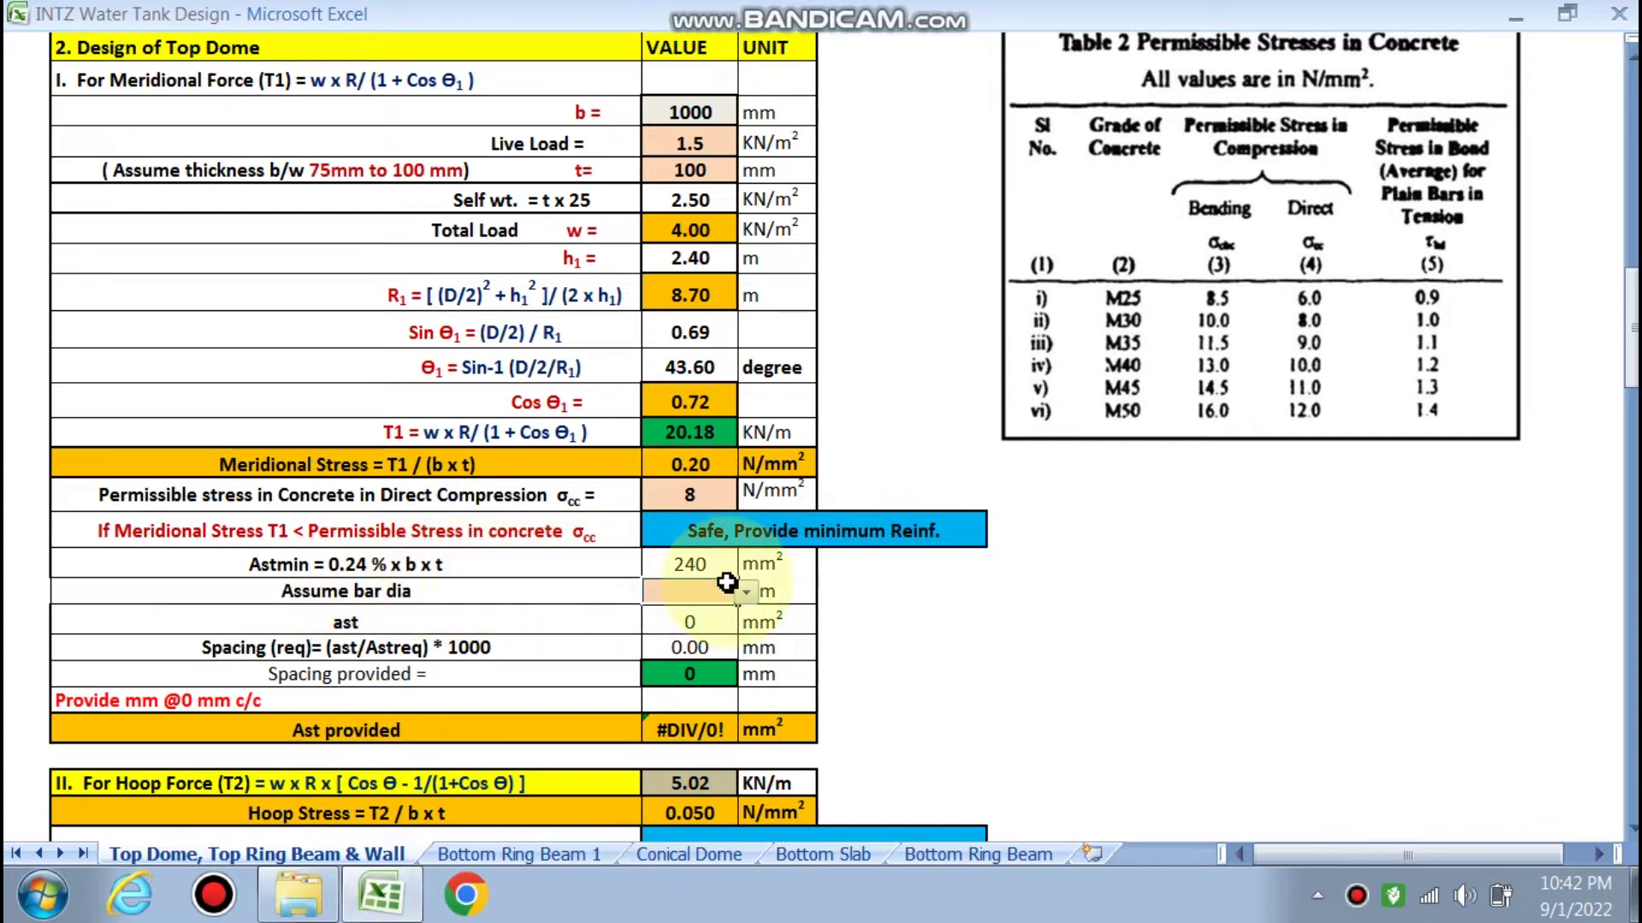
click(746, 591)
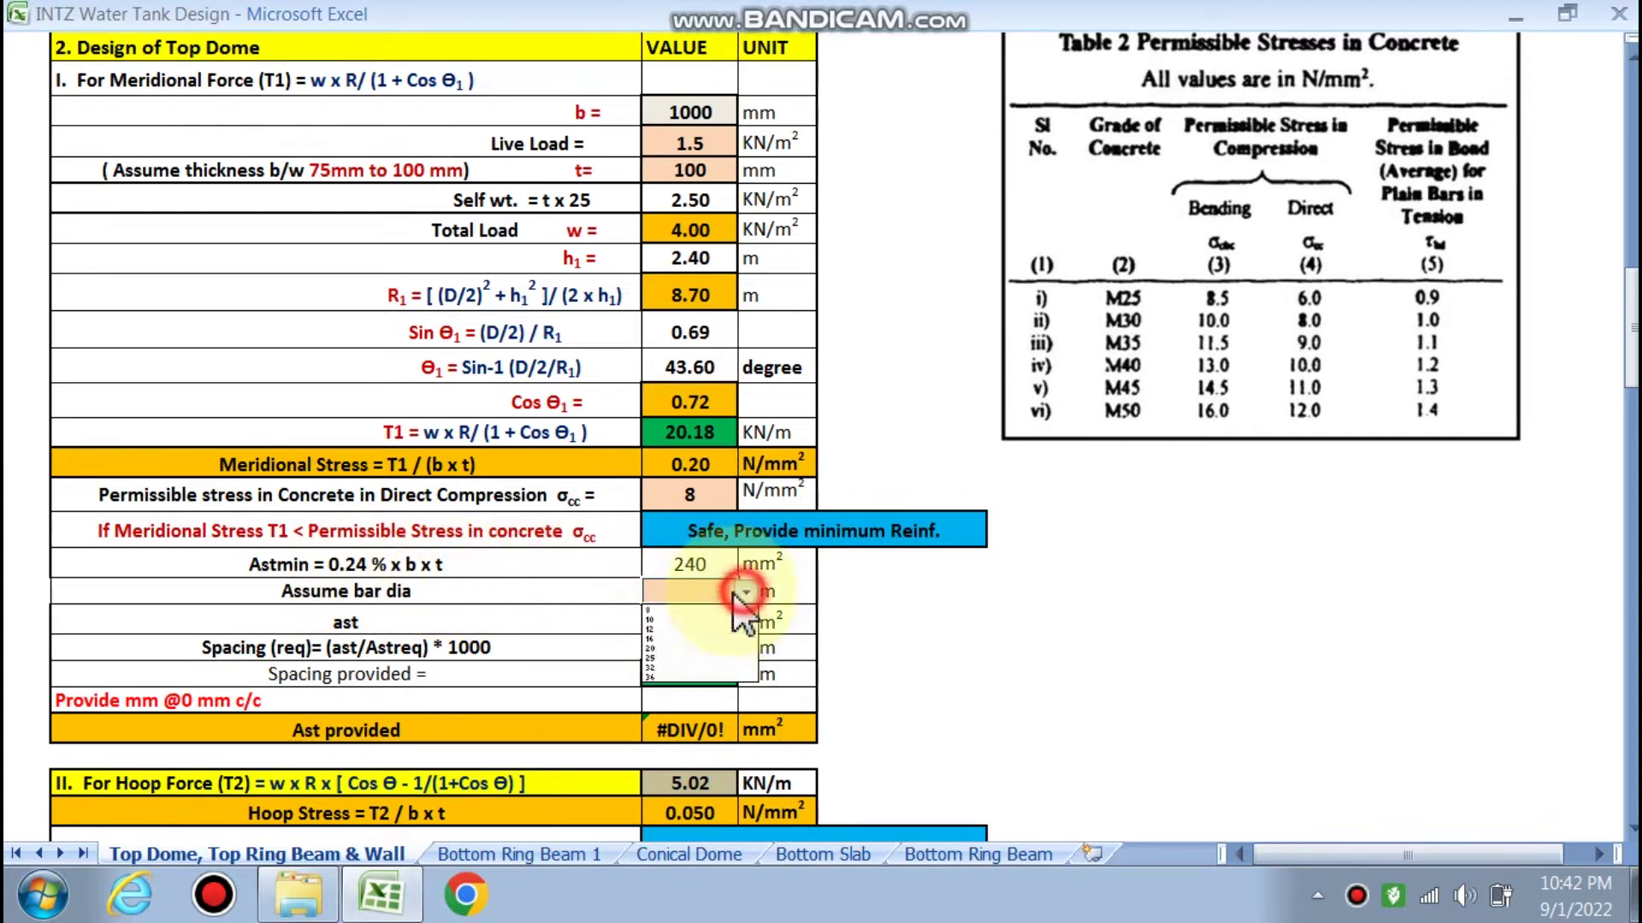
click(677, 614)
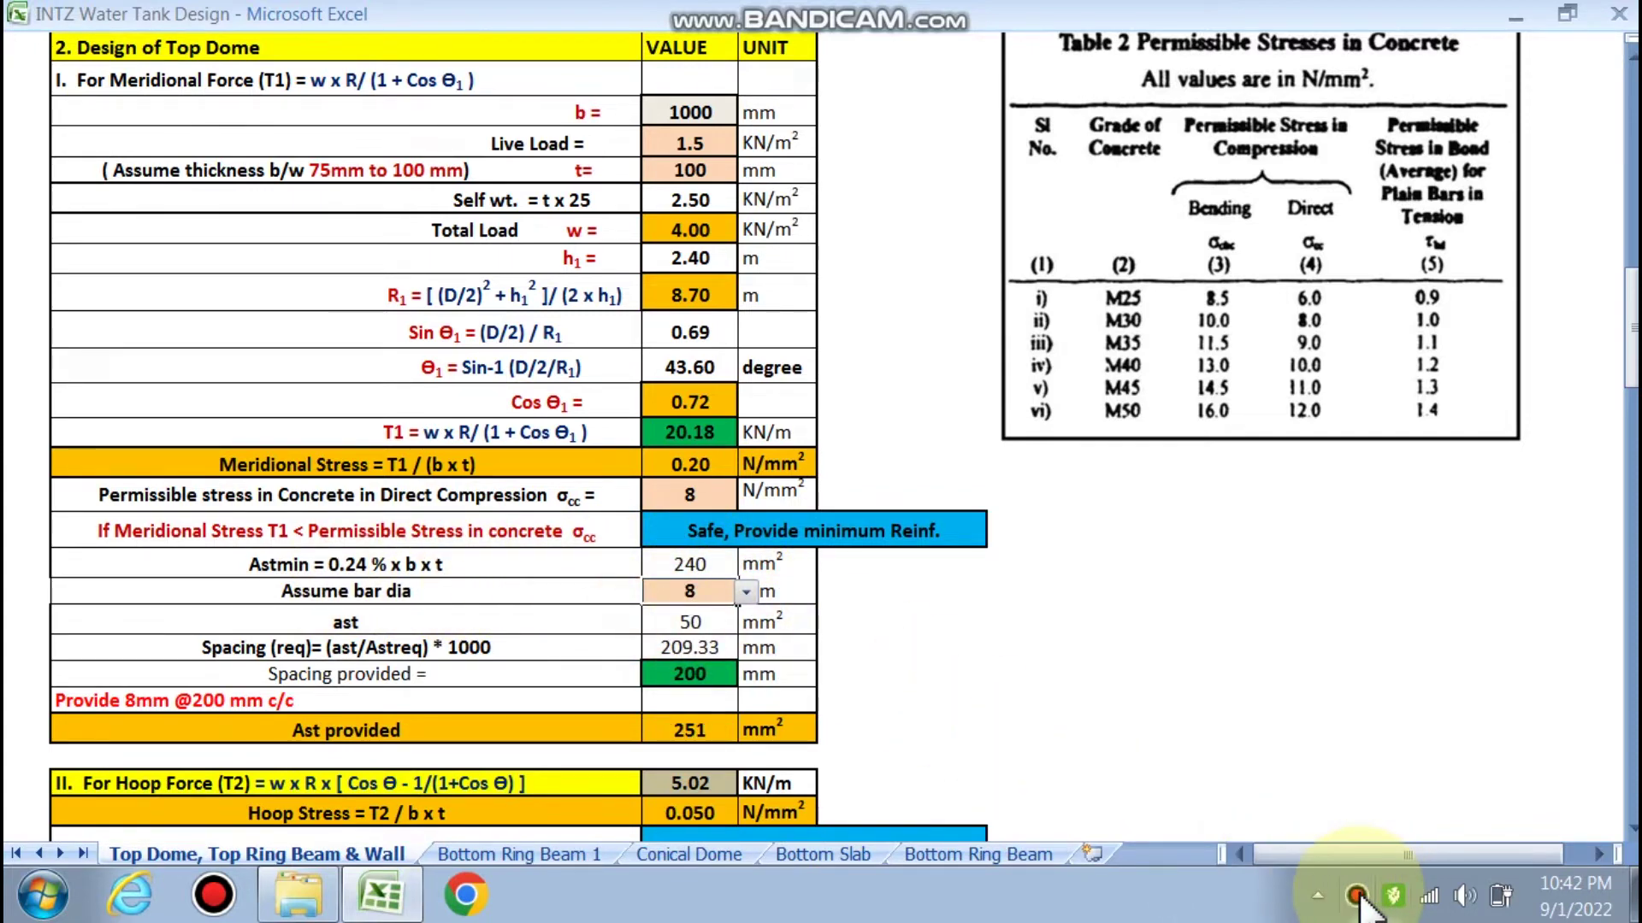
In the top dome's hoop force section, set the assumed bar diameter to 8 mm
scroll(724, 476, down, 2)
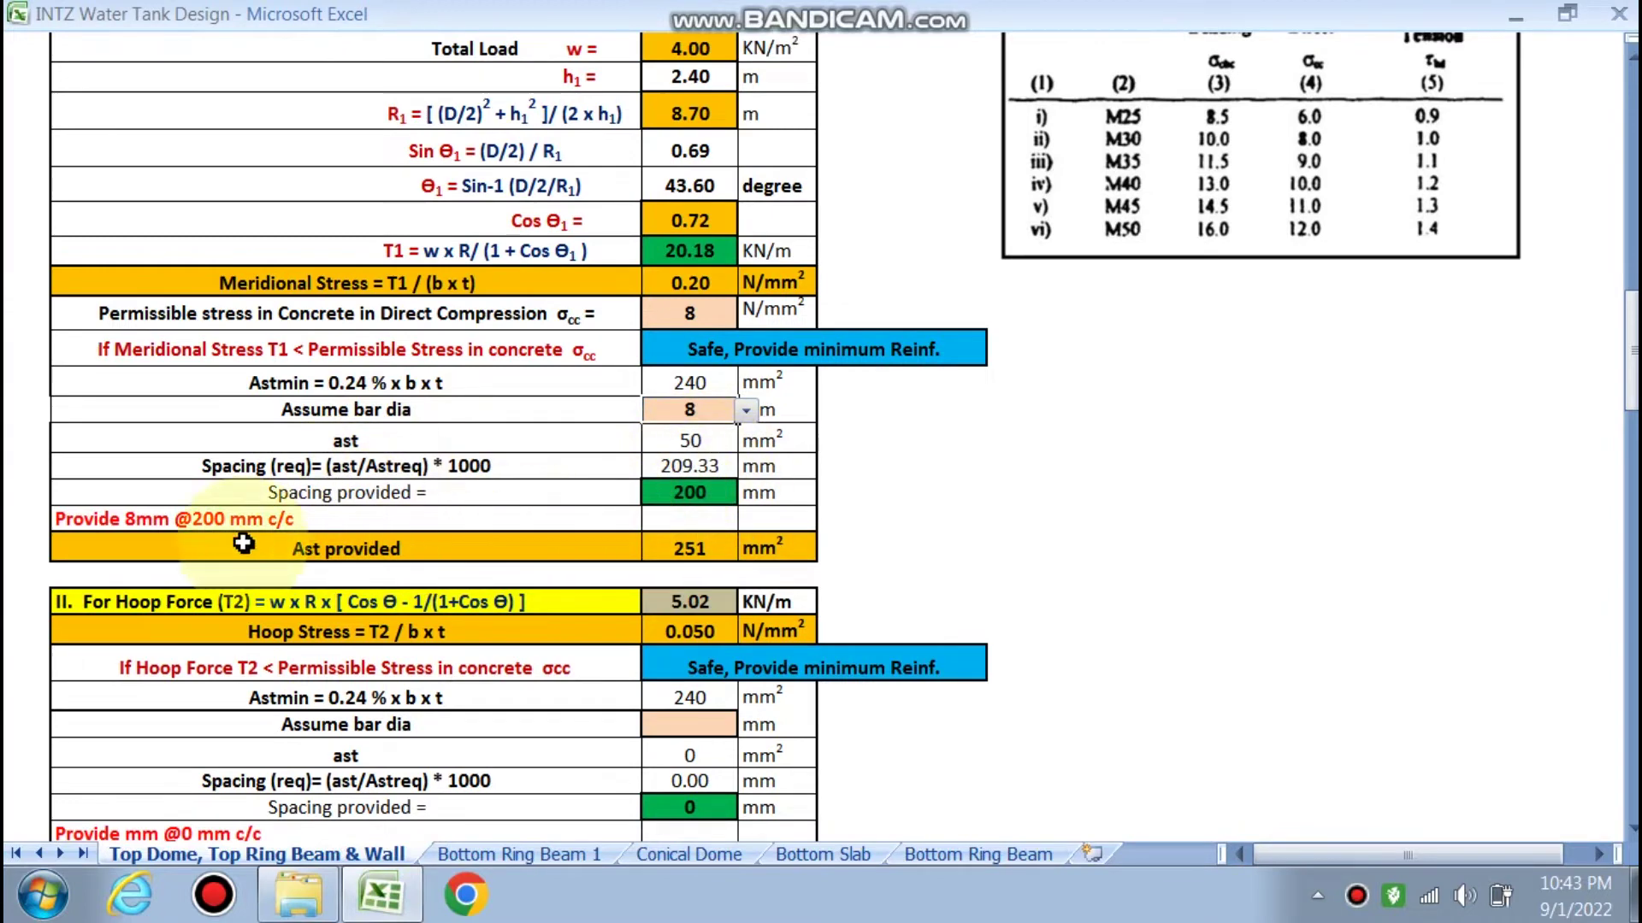
scroll(201, 526, down, 2)
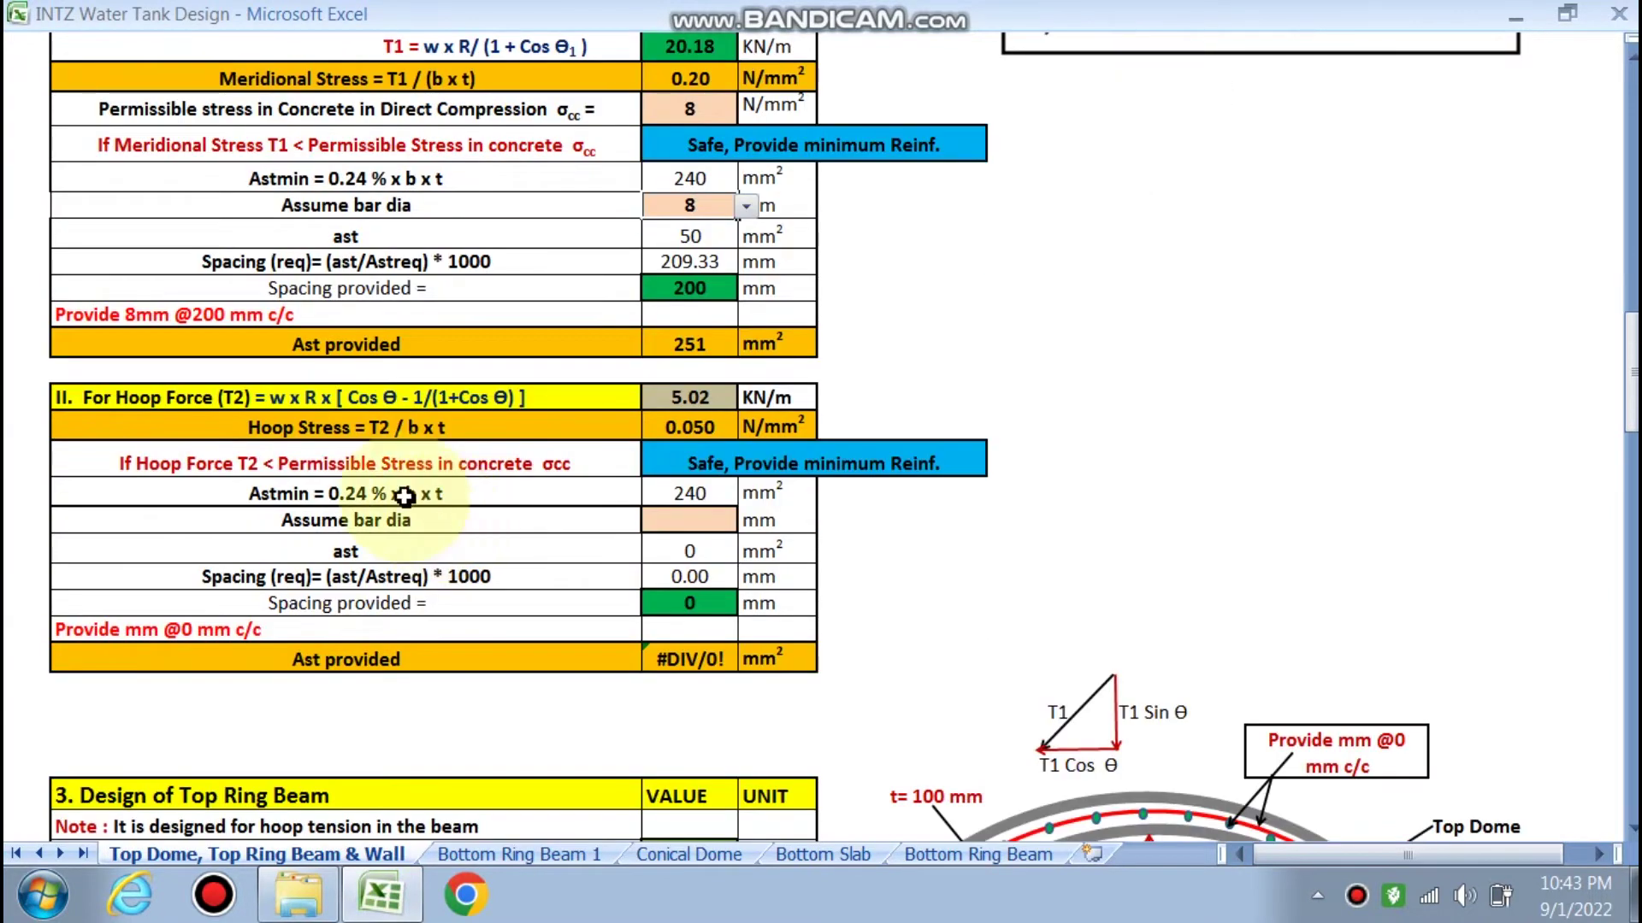
scroll(208, 411, down, 1)
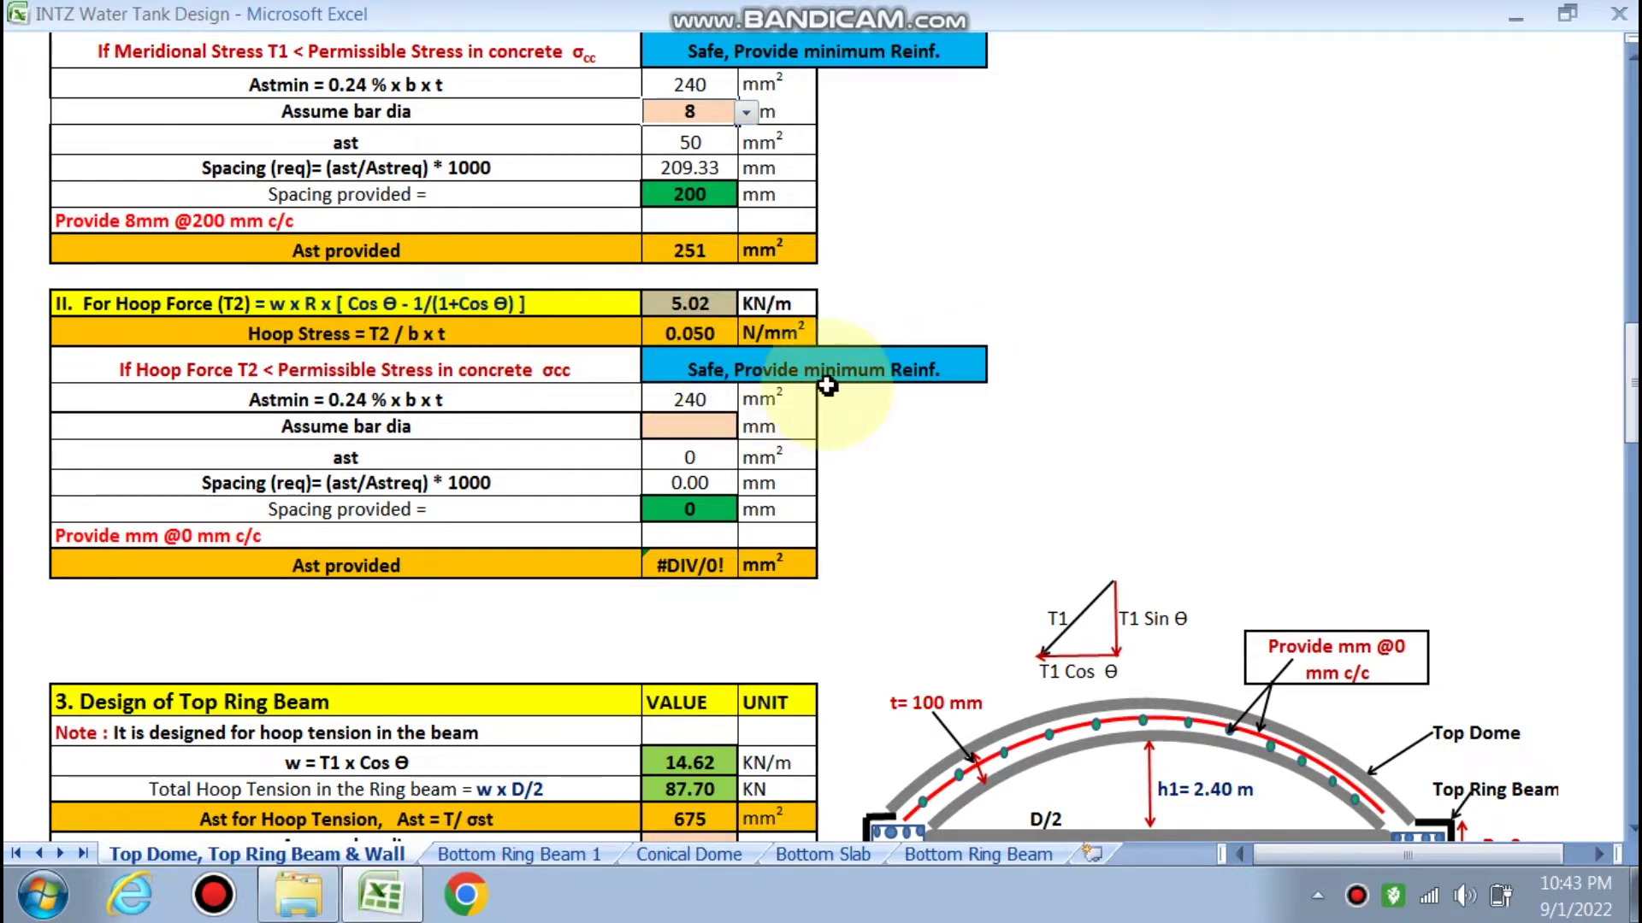
click(684, 427)
click(746, 427)
click(675, 444)
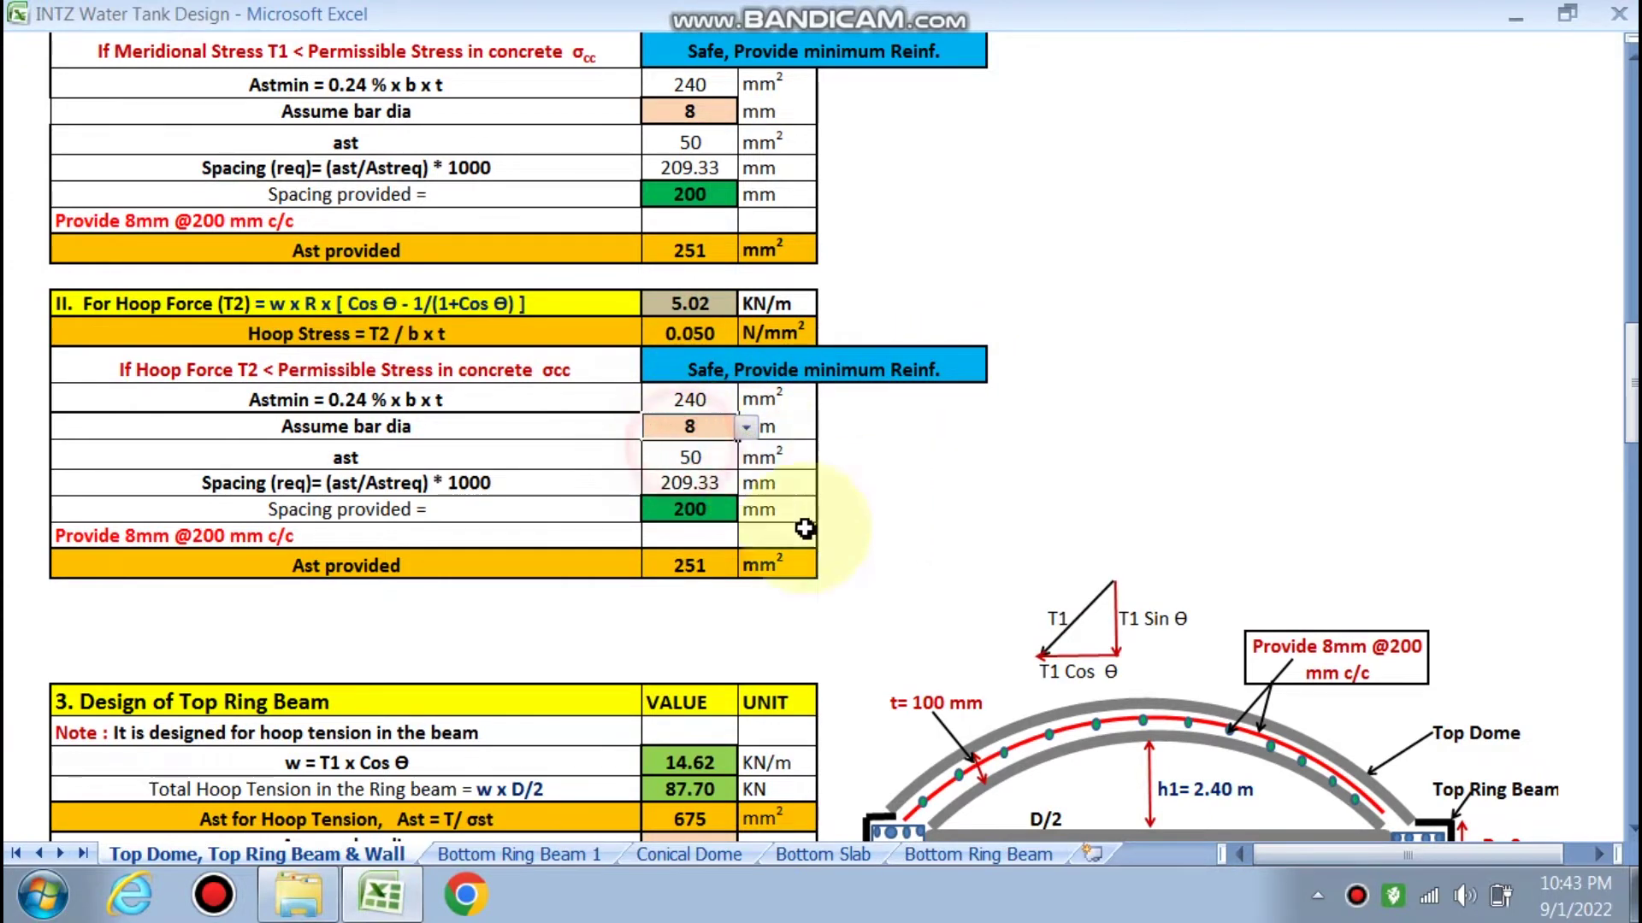
In the Design of Top Ring Beam section, set the bar diameter to 12 mm and the number of bars provided to 6
scroll(945, 530, down, 3)
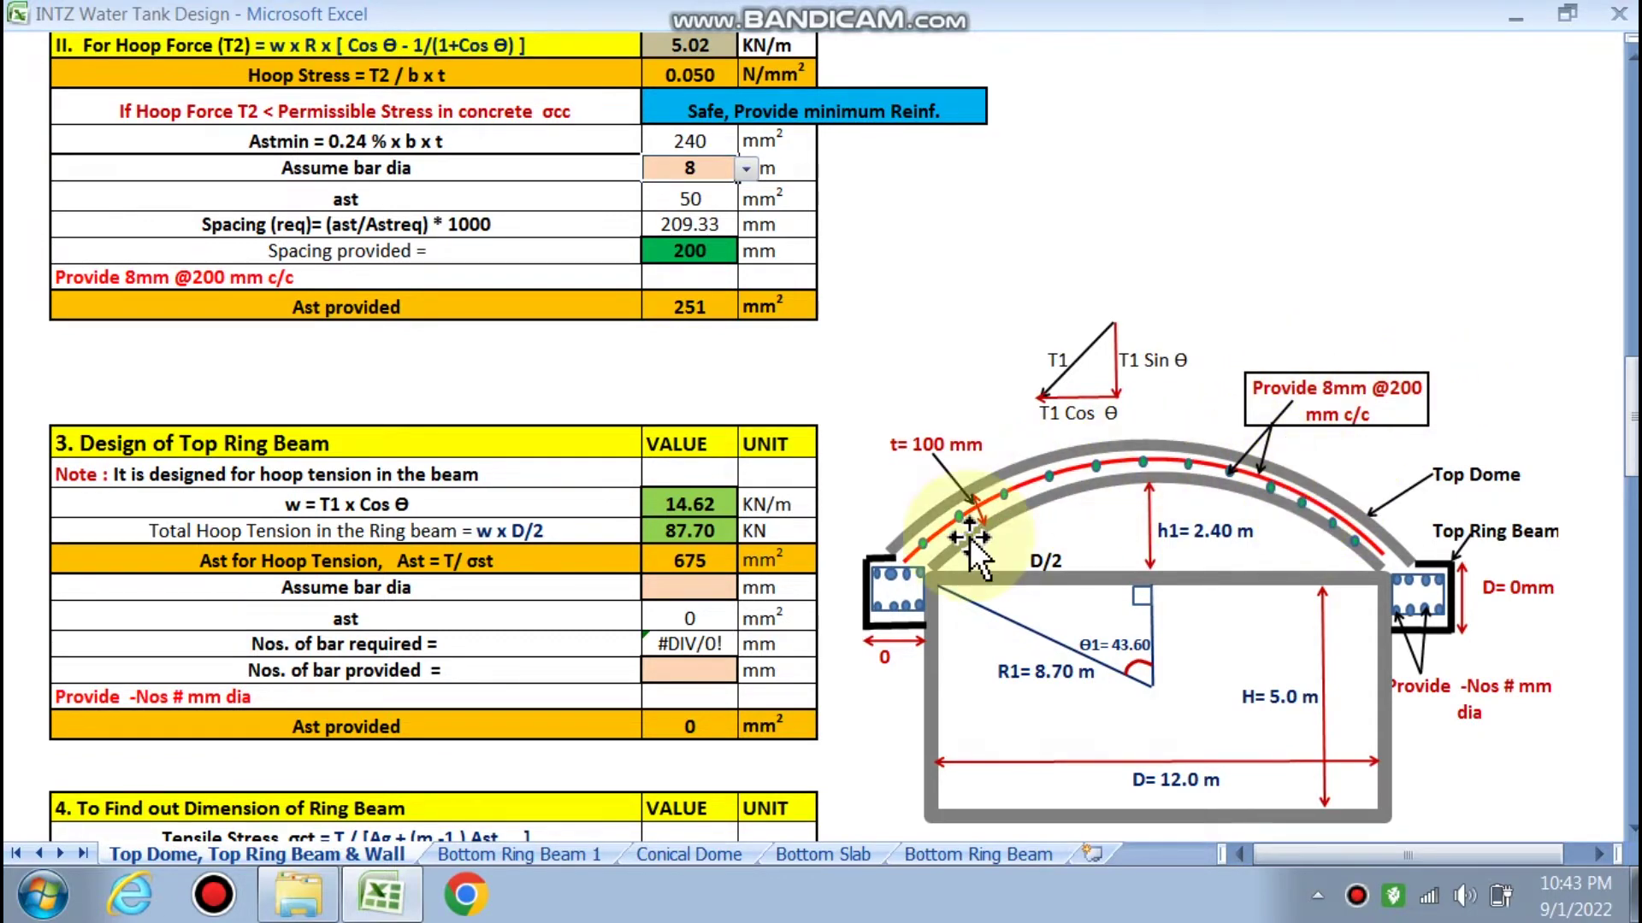
scroll(608, 520, down, 1)
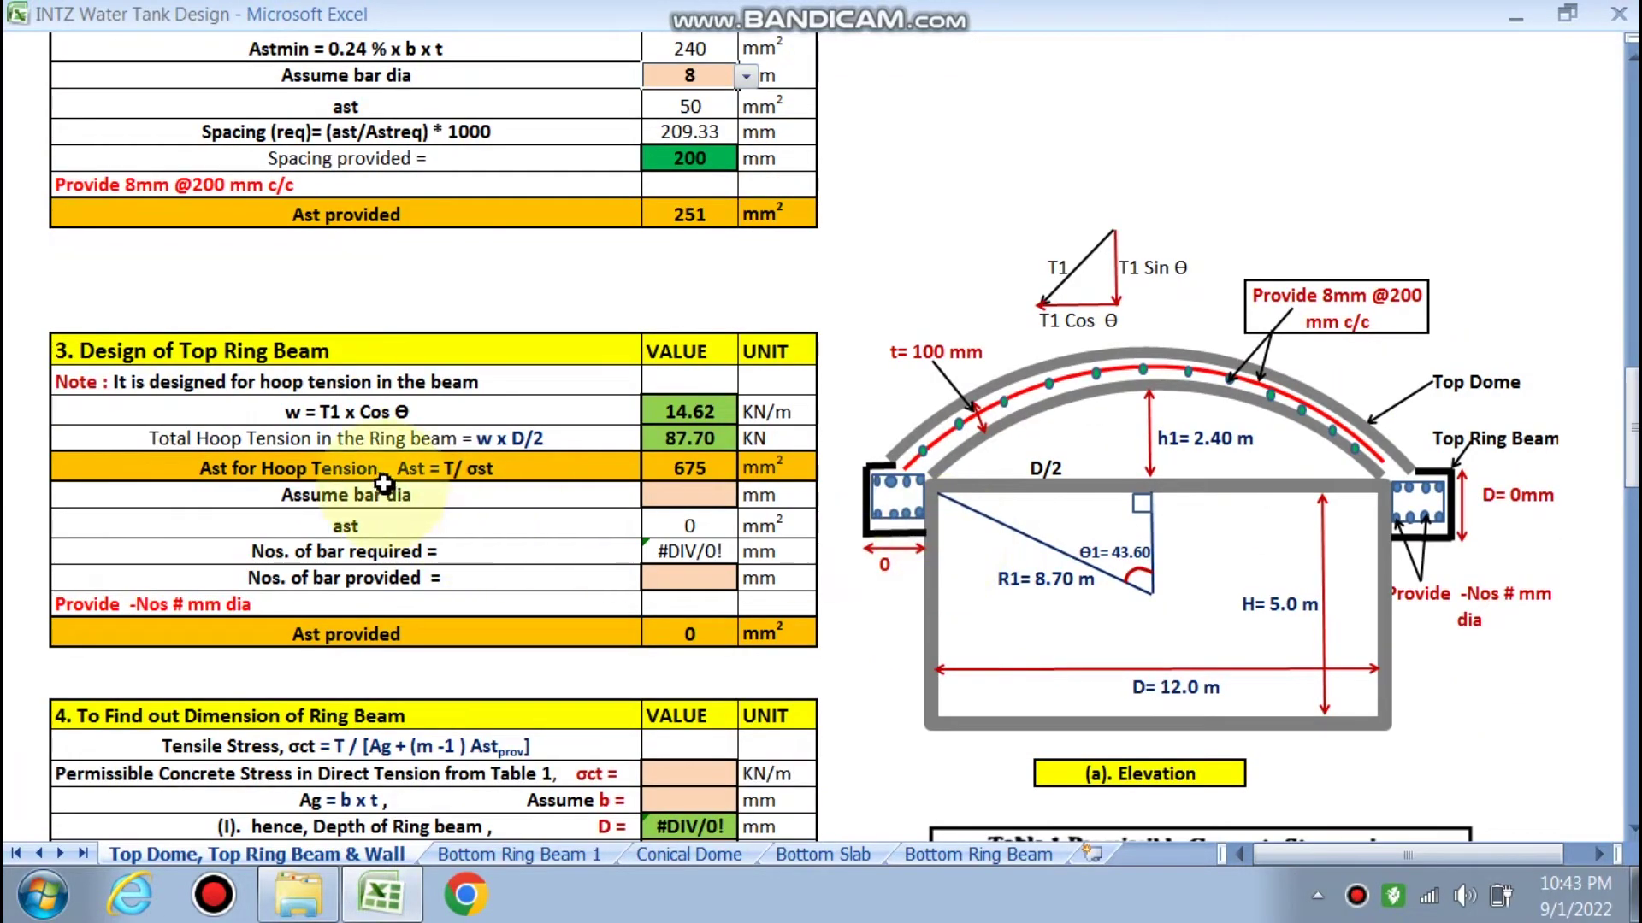
scroll(513, 513, down, 1)
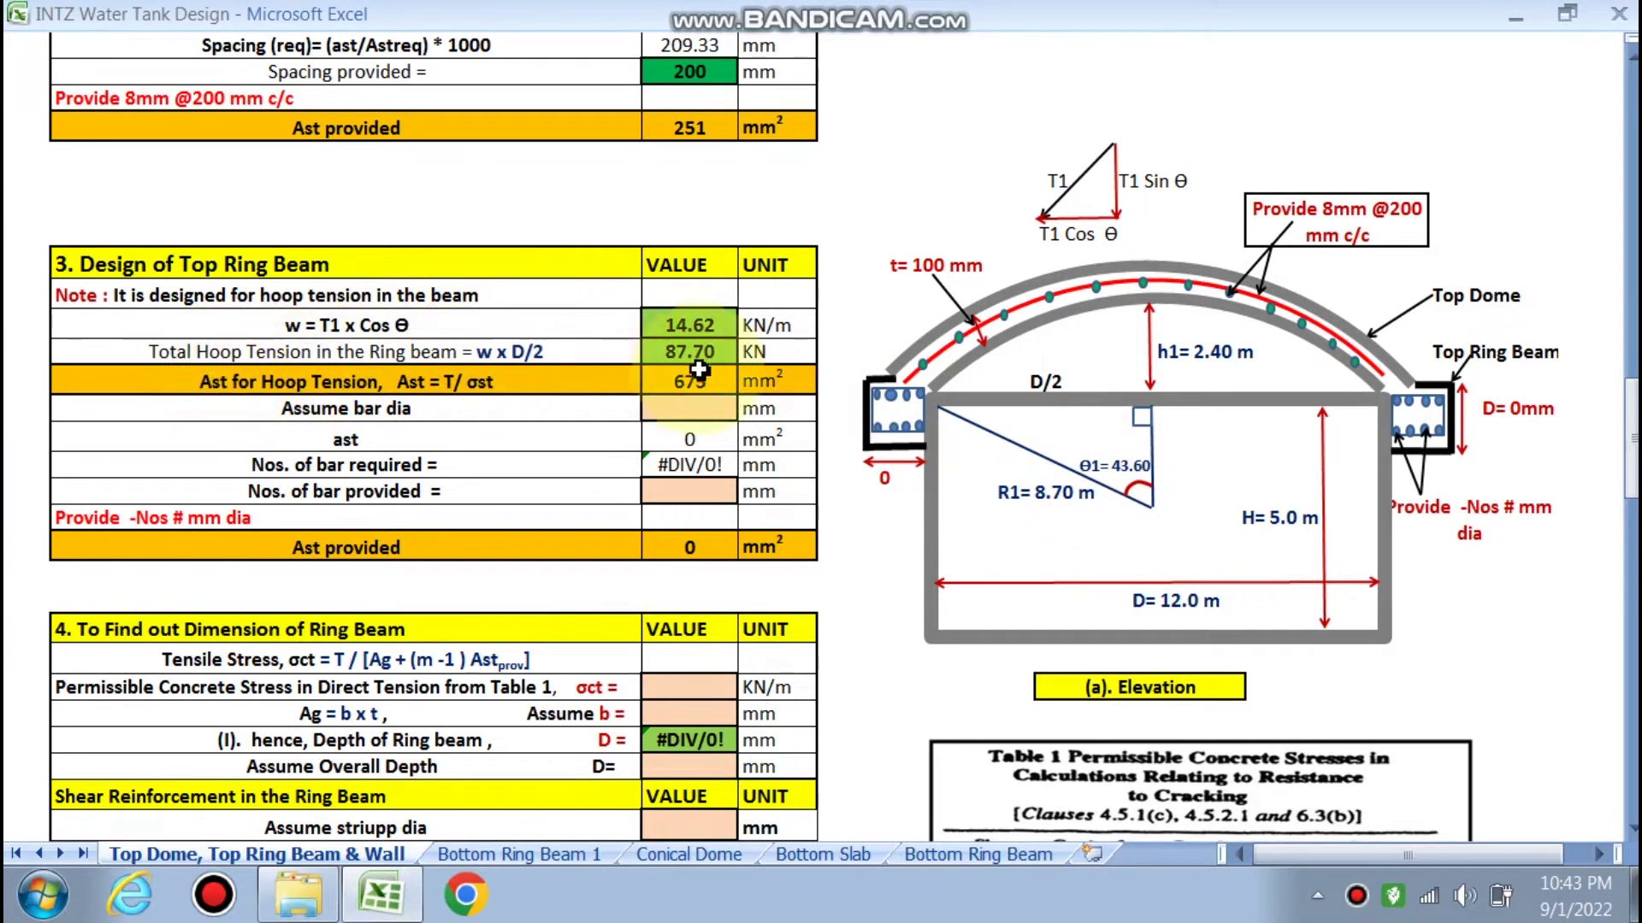
click(742, 411)
click(664, 446)
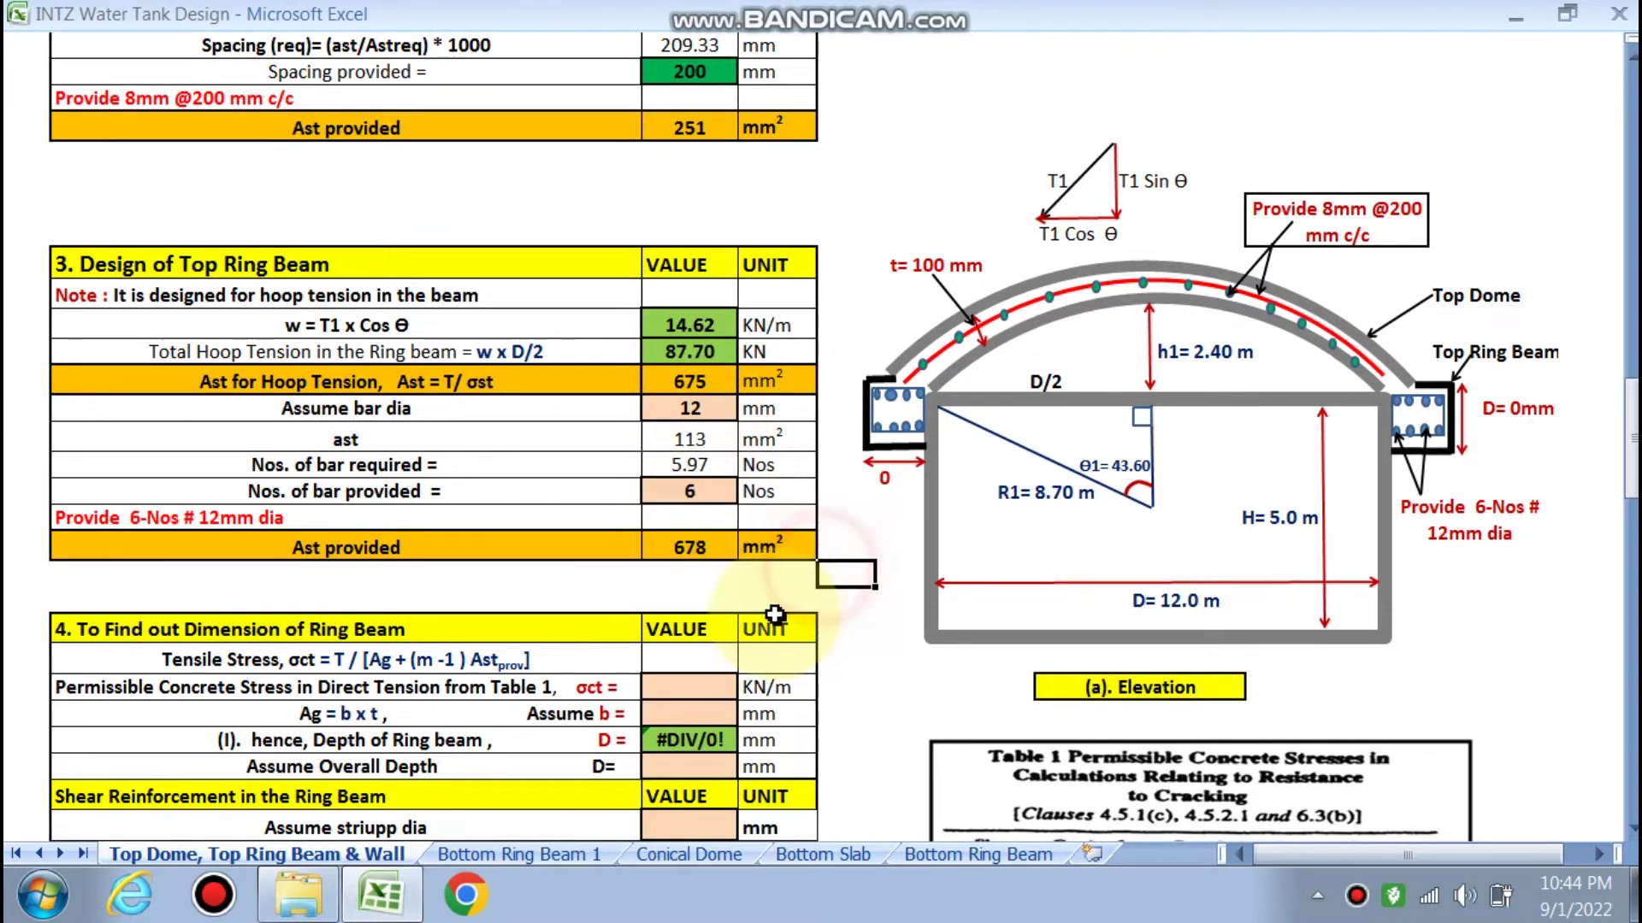
scroll(769, 615, down, 2)
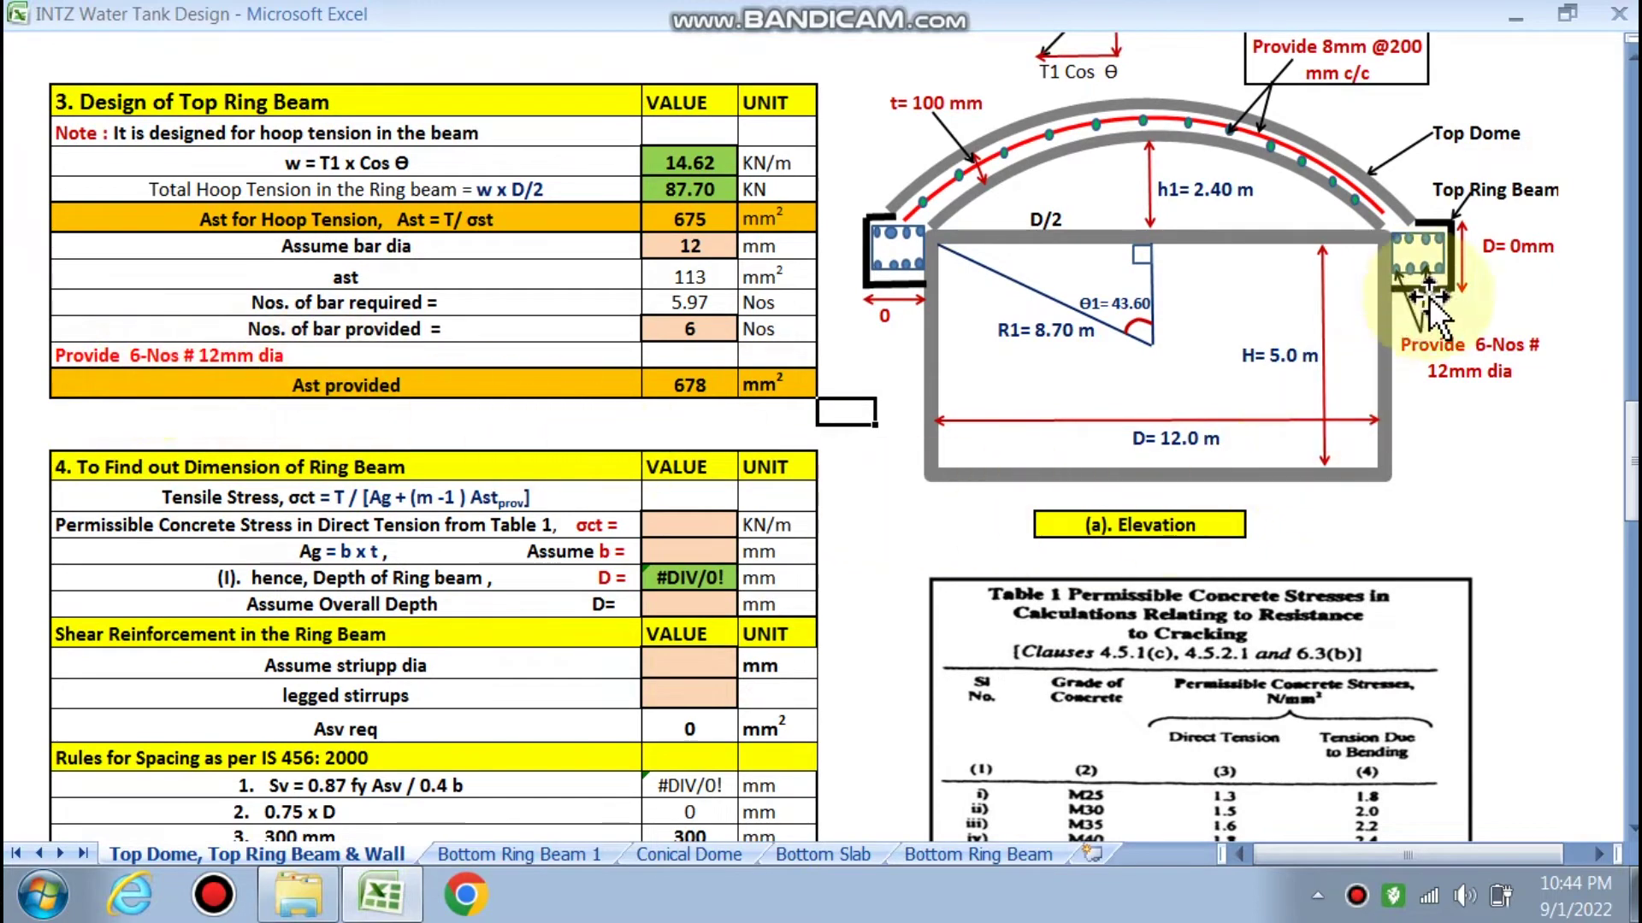
scroll(1456, 398, up, 2)
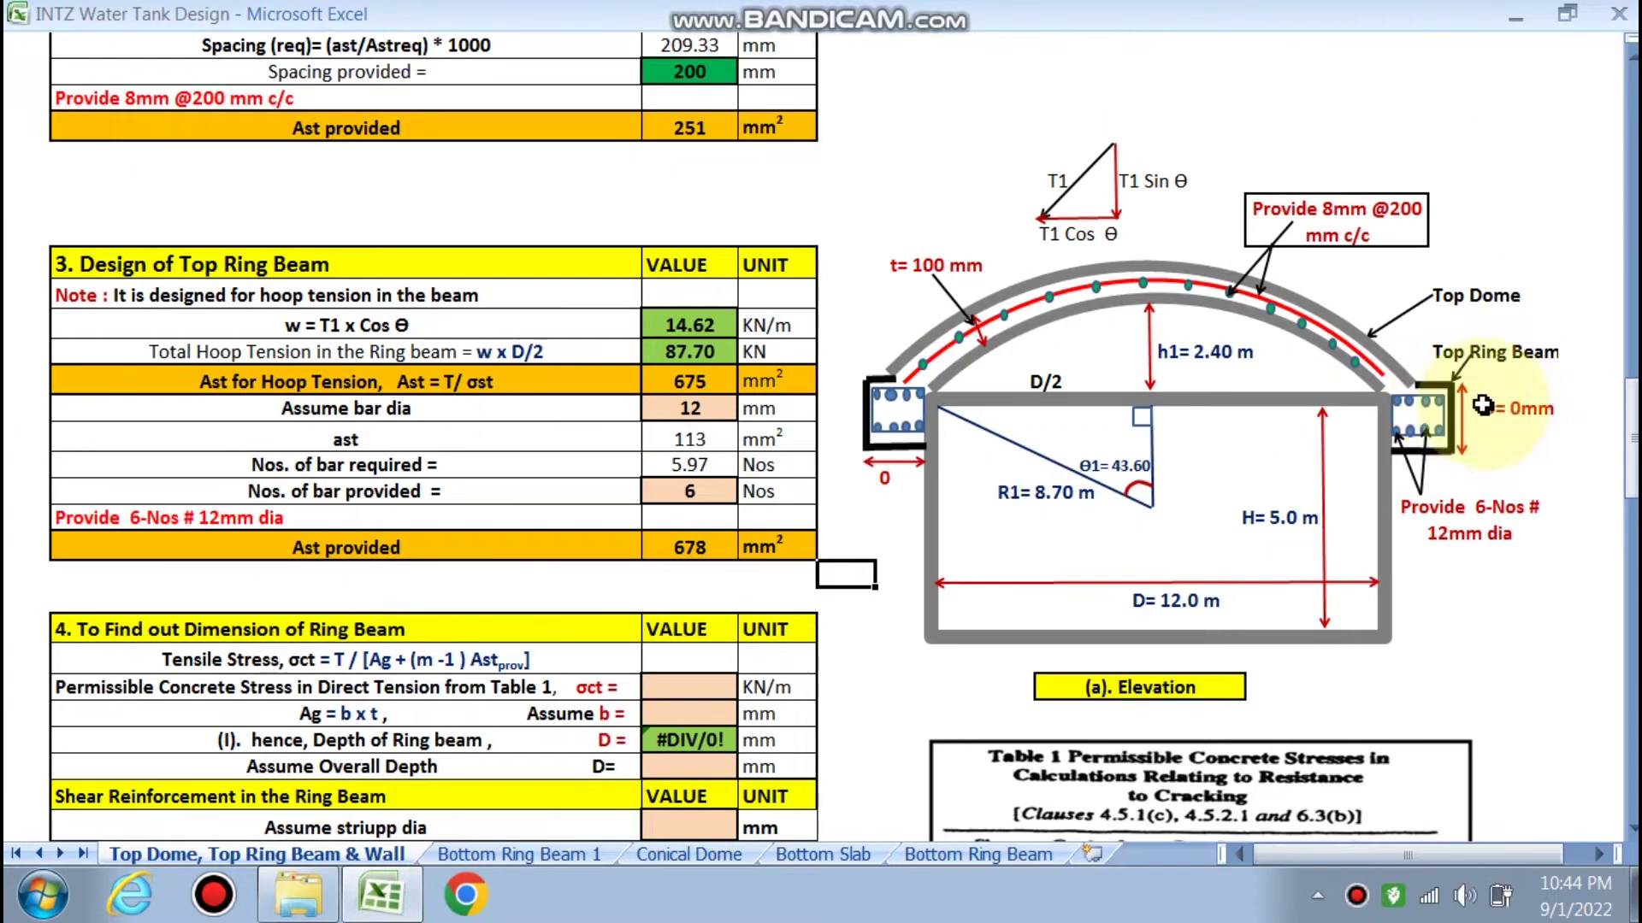
For the ring beam dimensions, set the permissible direct tension stress σct to 1.5, the Table 1 value for M30
scroll(1482, 407, down, 2)
scroll(751, 495, down, 1)
click(688, 440)
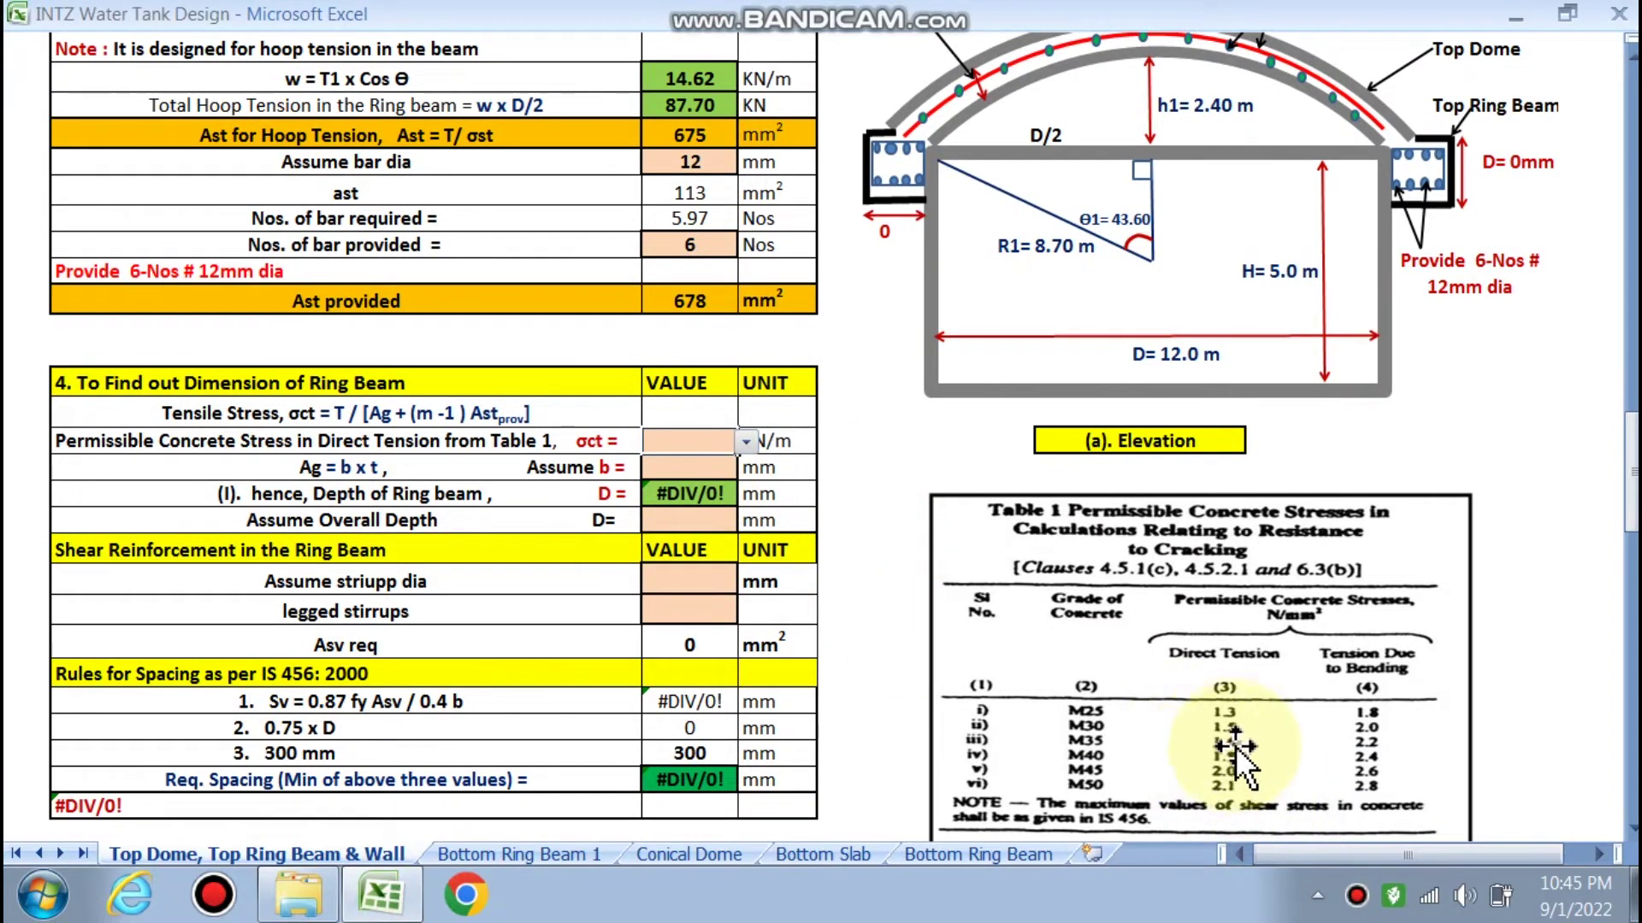
click(745, 441)
click(663, 479)
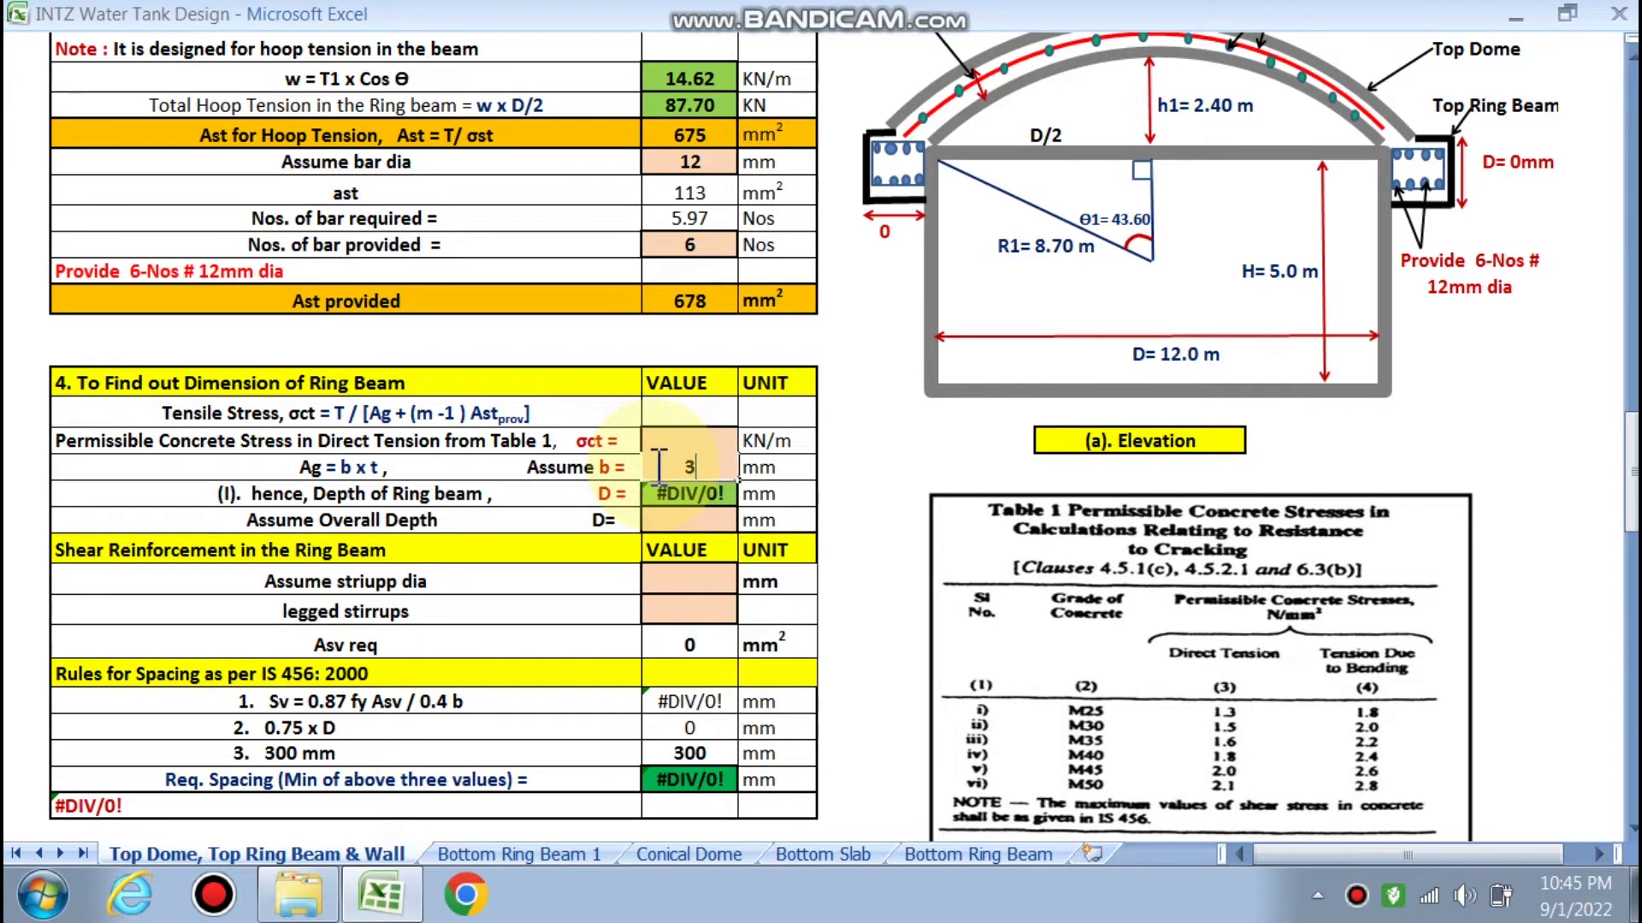
Set the ring beam's assumed width b to 300 mm and its overall depth D to 300 mm
click(659, 466)
text(300)
key(Return)
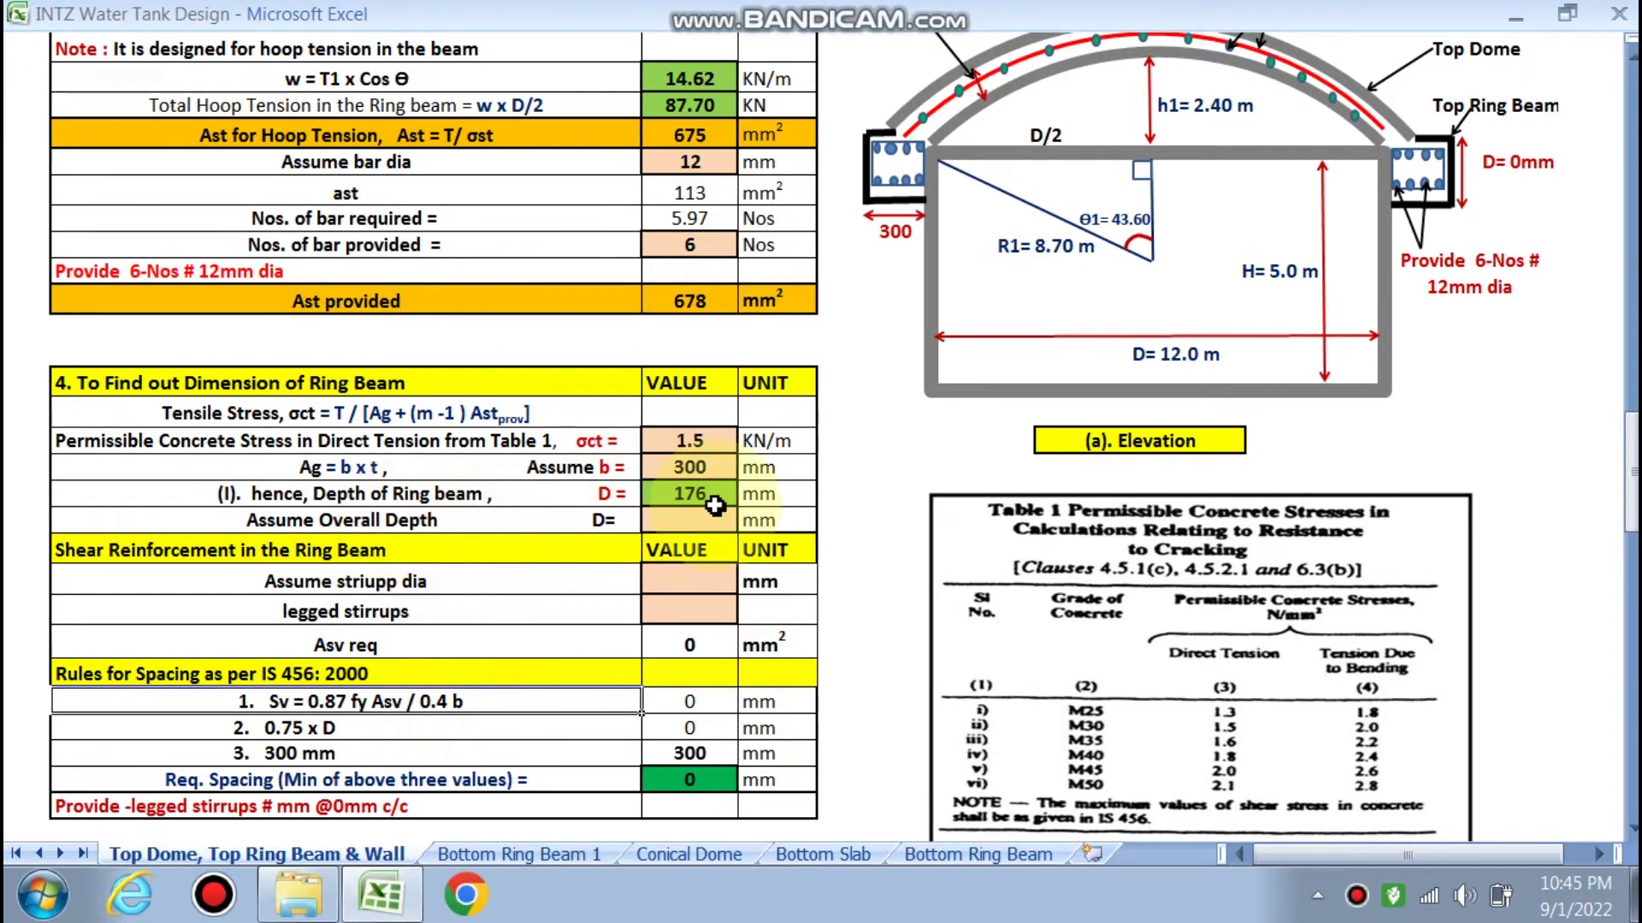
click(691, 521)
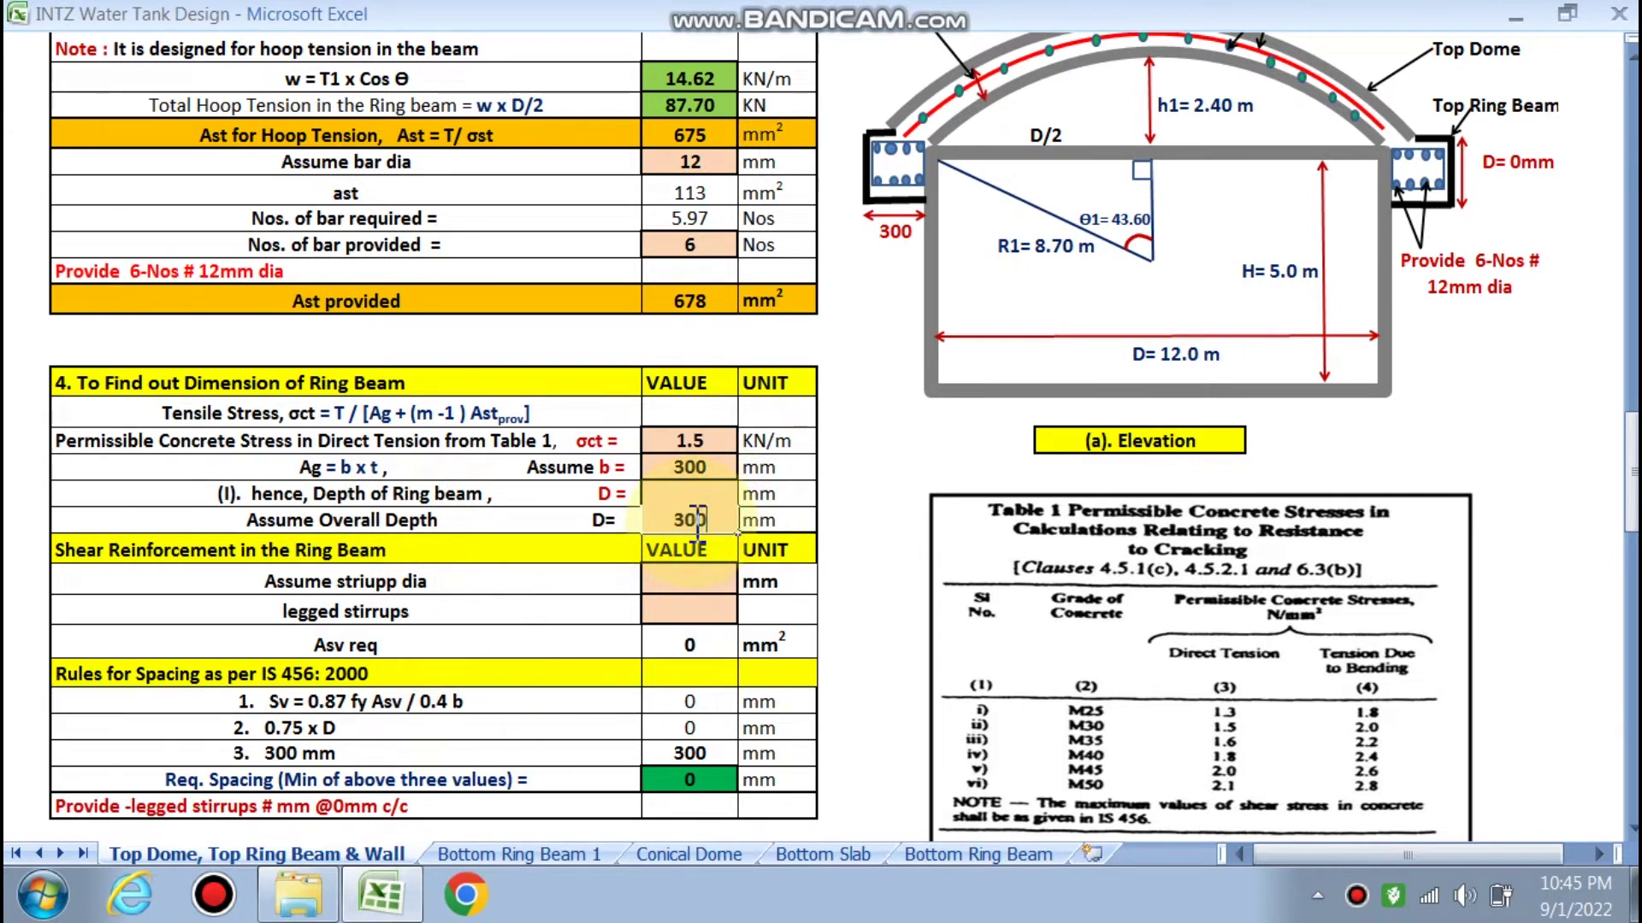
For the ring beam's shear reinforcement, set the stirrup diameter to 8 mm with 2-legged stirrups
click(685, 584)
click(685, 584)
scroll(794, 427, down, 1)
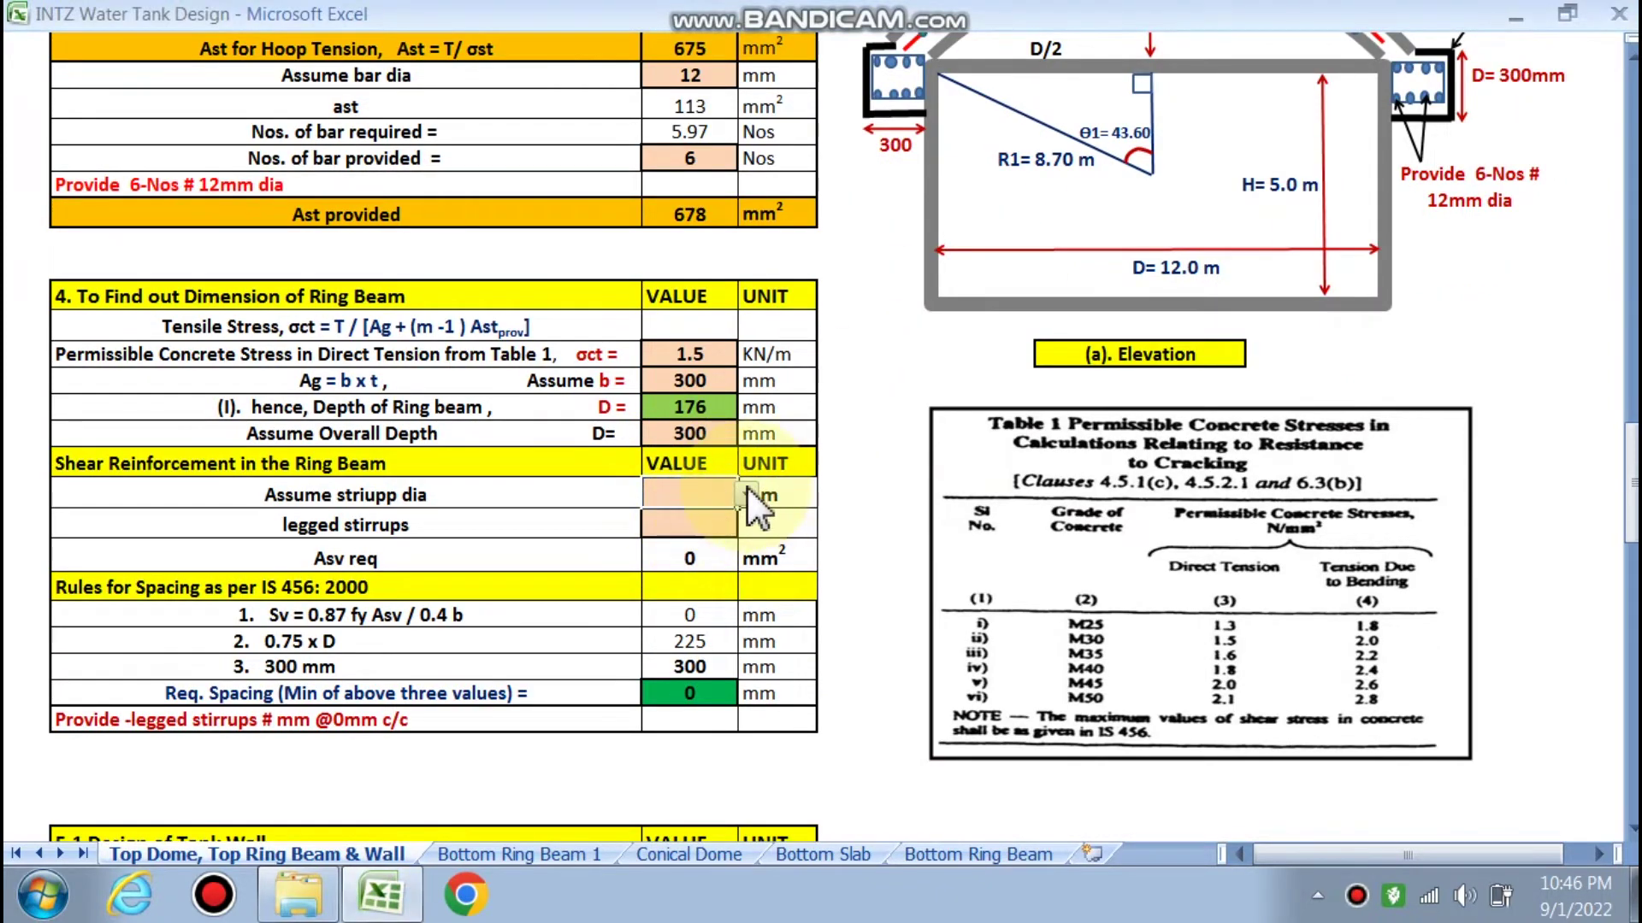
click(664, 525)
click(671, 519)
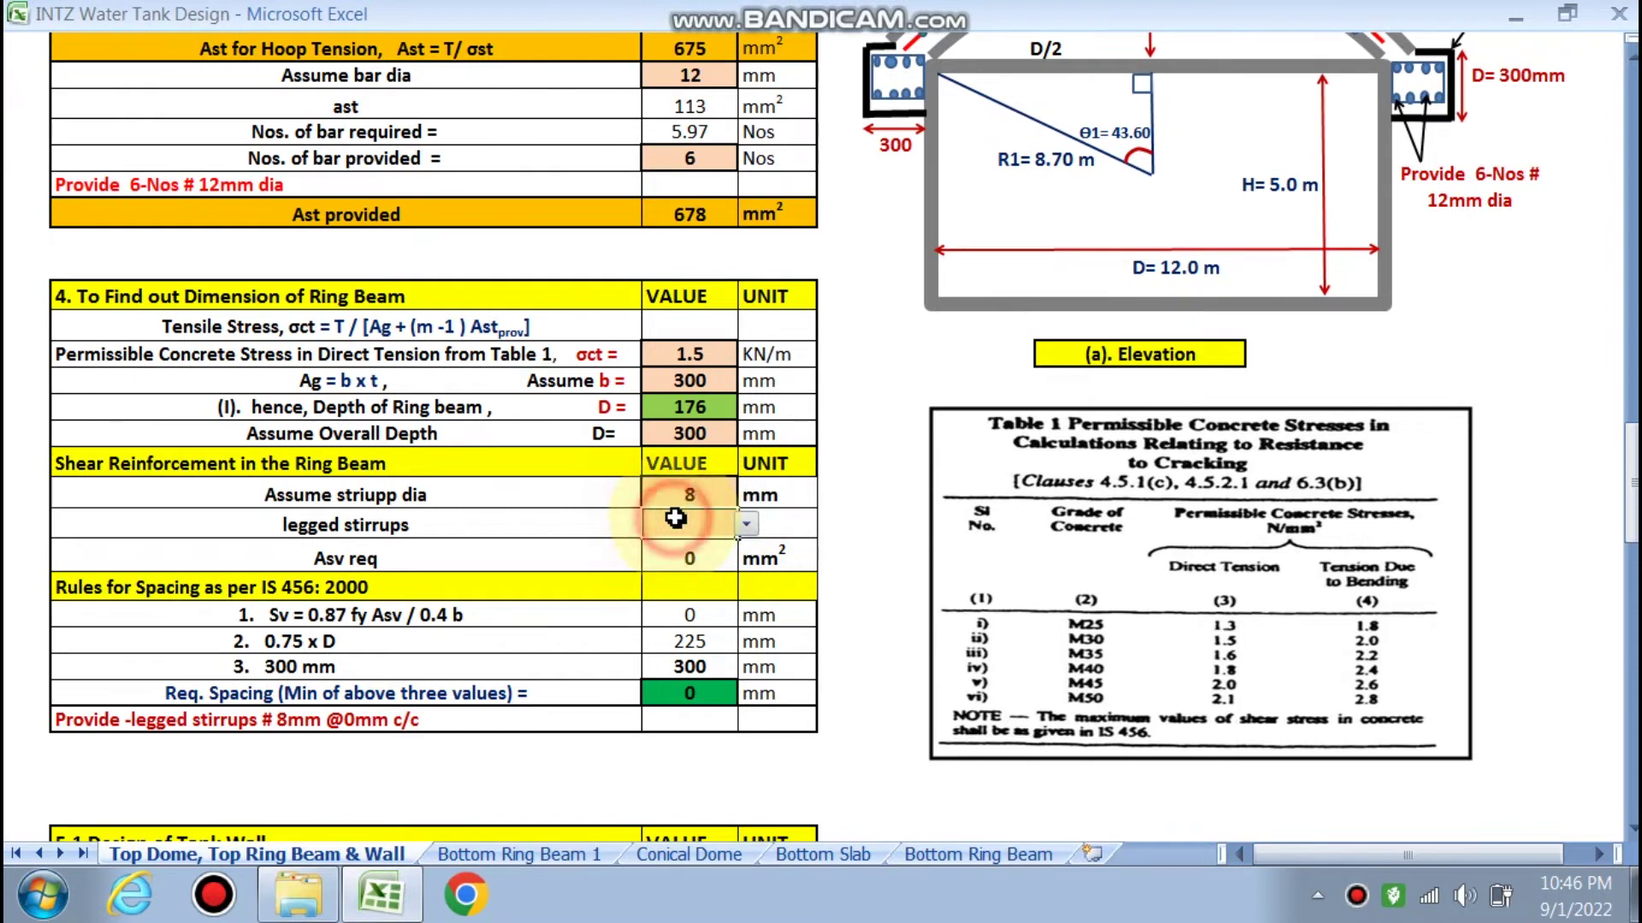
click(745, 524)
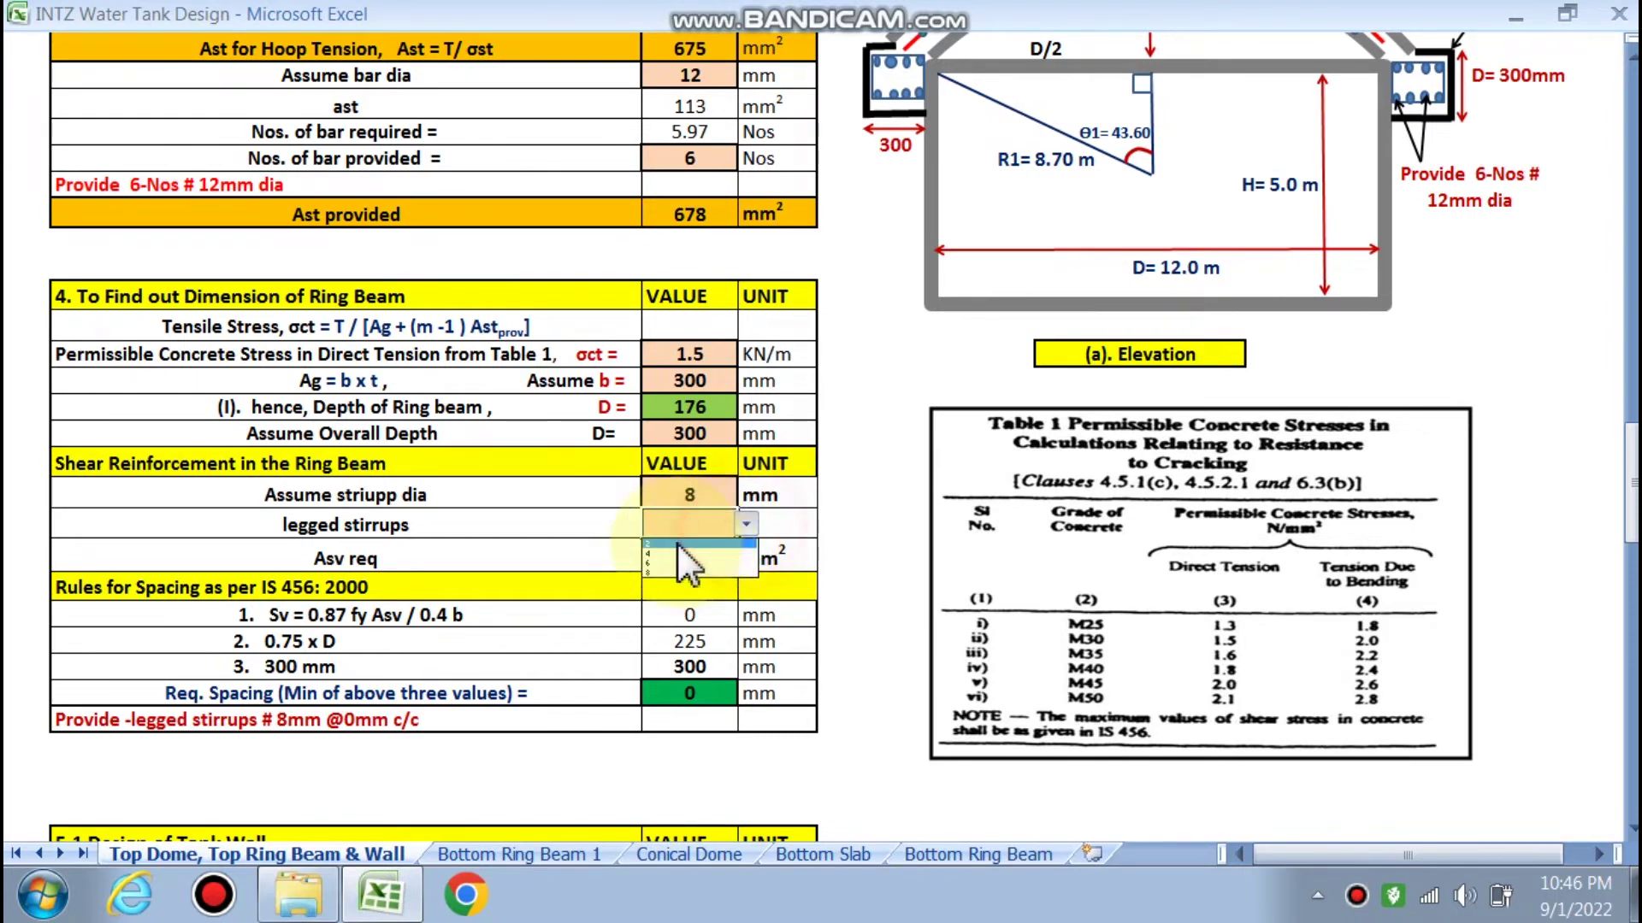
click(684, 547)
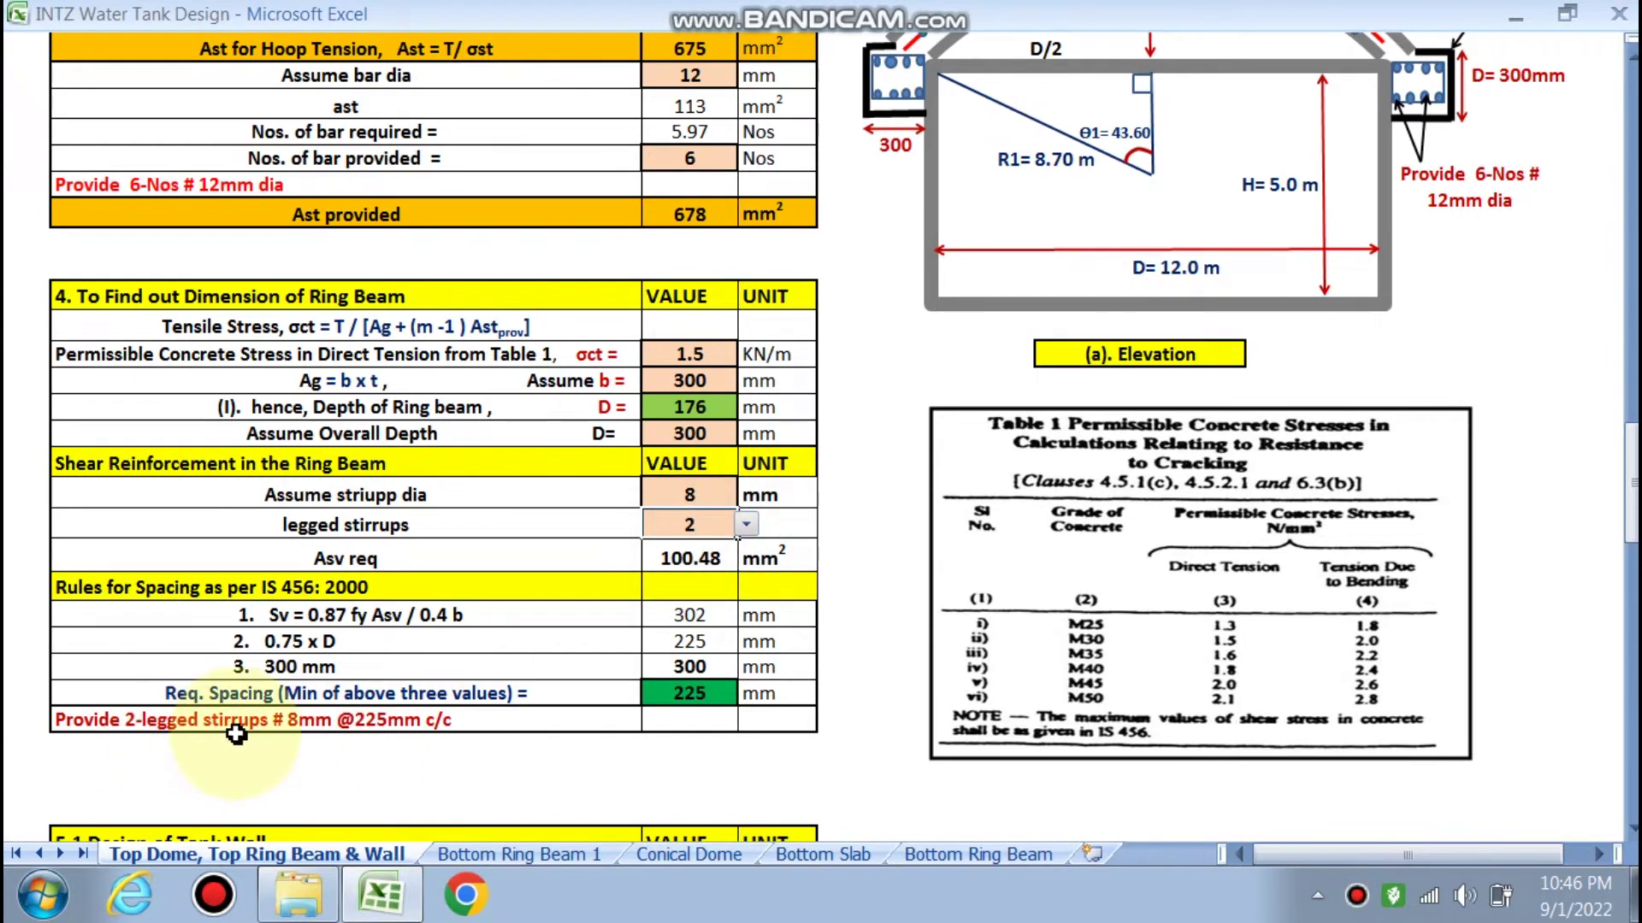
In tank wall section 5.1, at 1.25 m depth, set the assumed bar diameter to 8 mm
scroll(556, 729, down, 4)
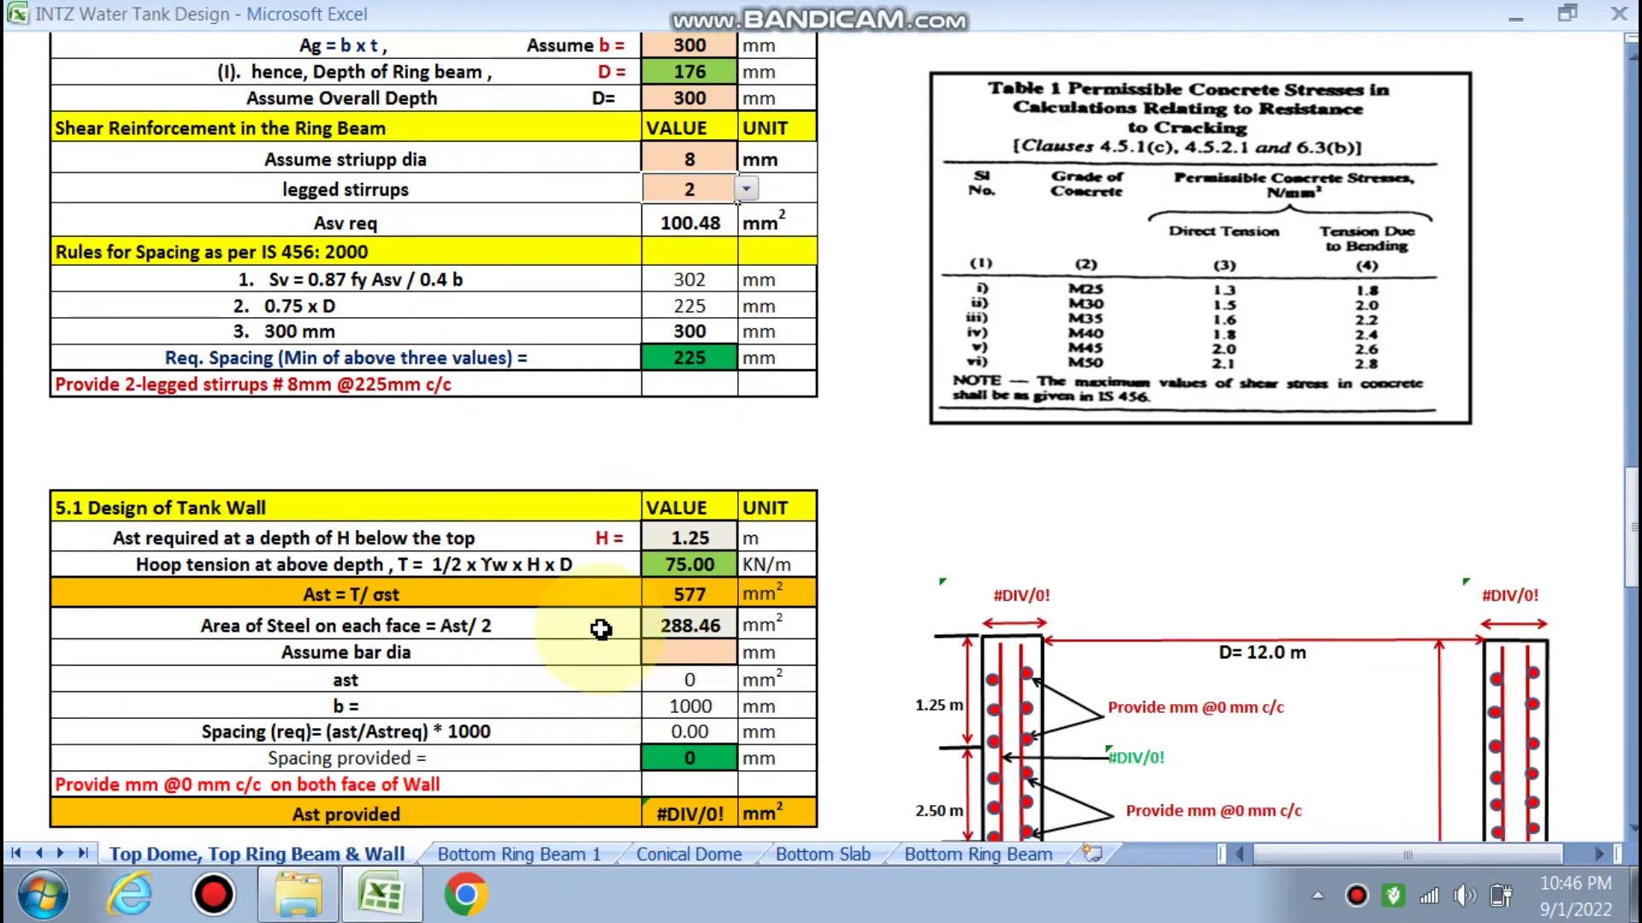
scroll(1026, 548, down, 3)
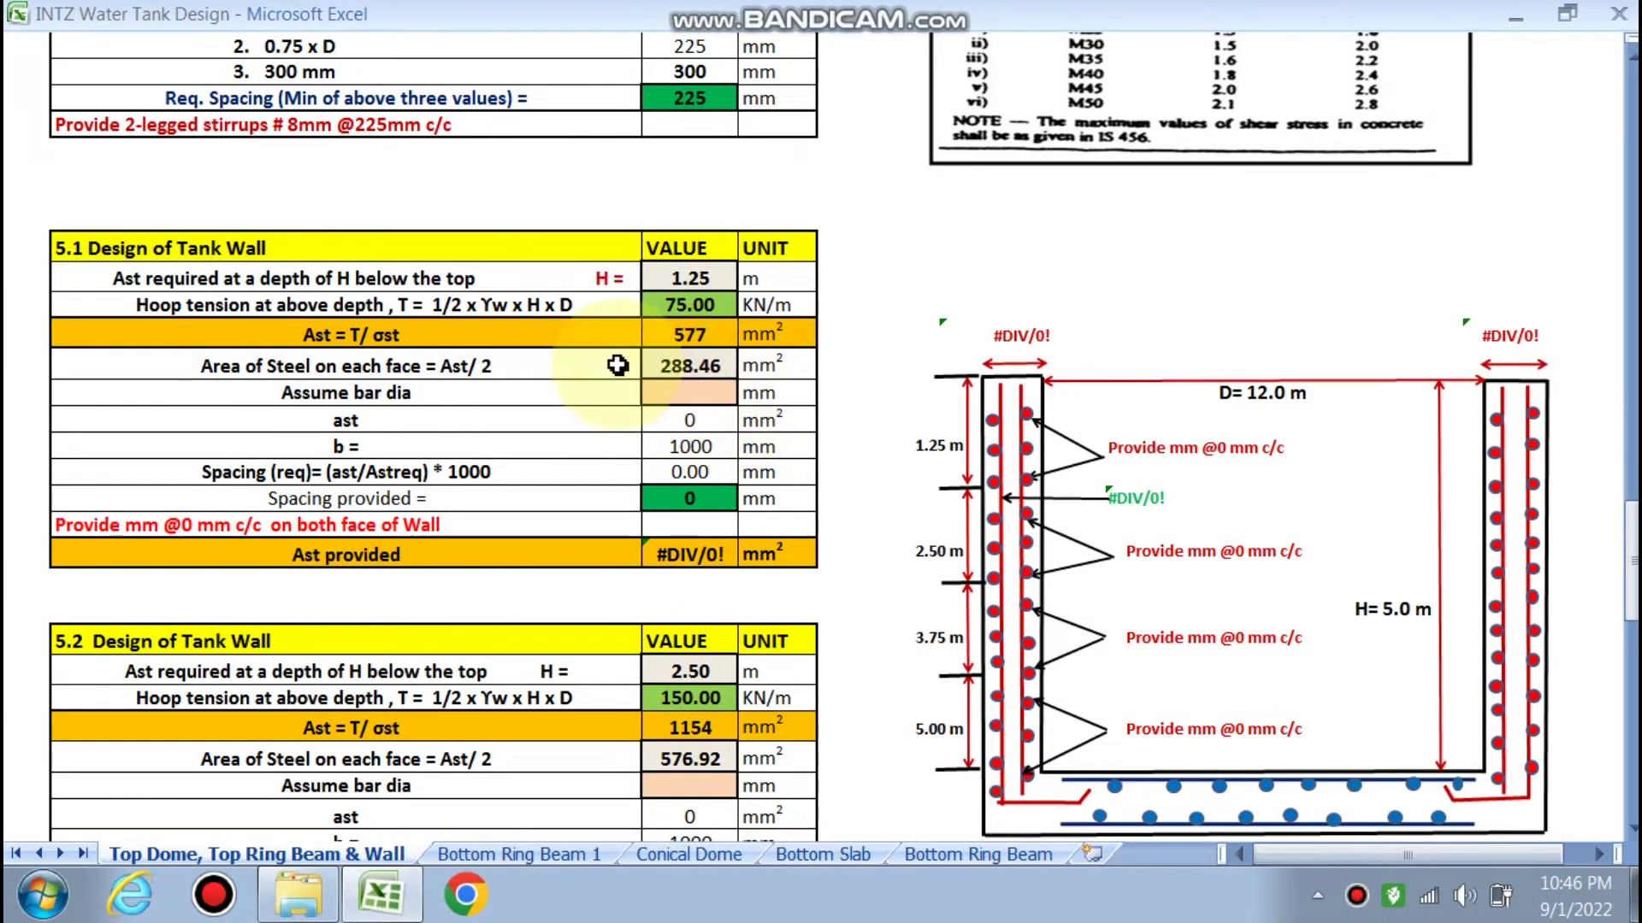
scroll(714, 522, down, 1)
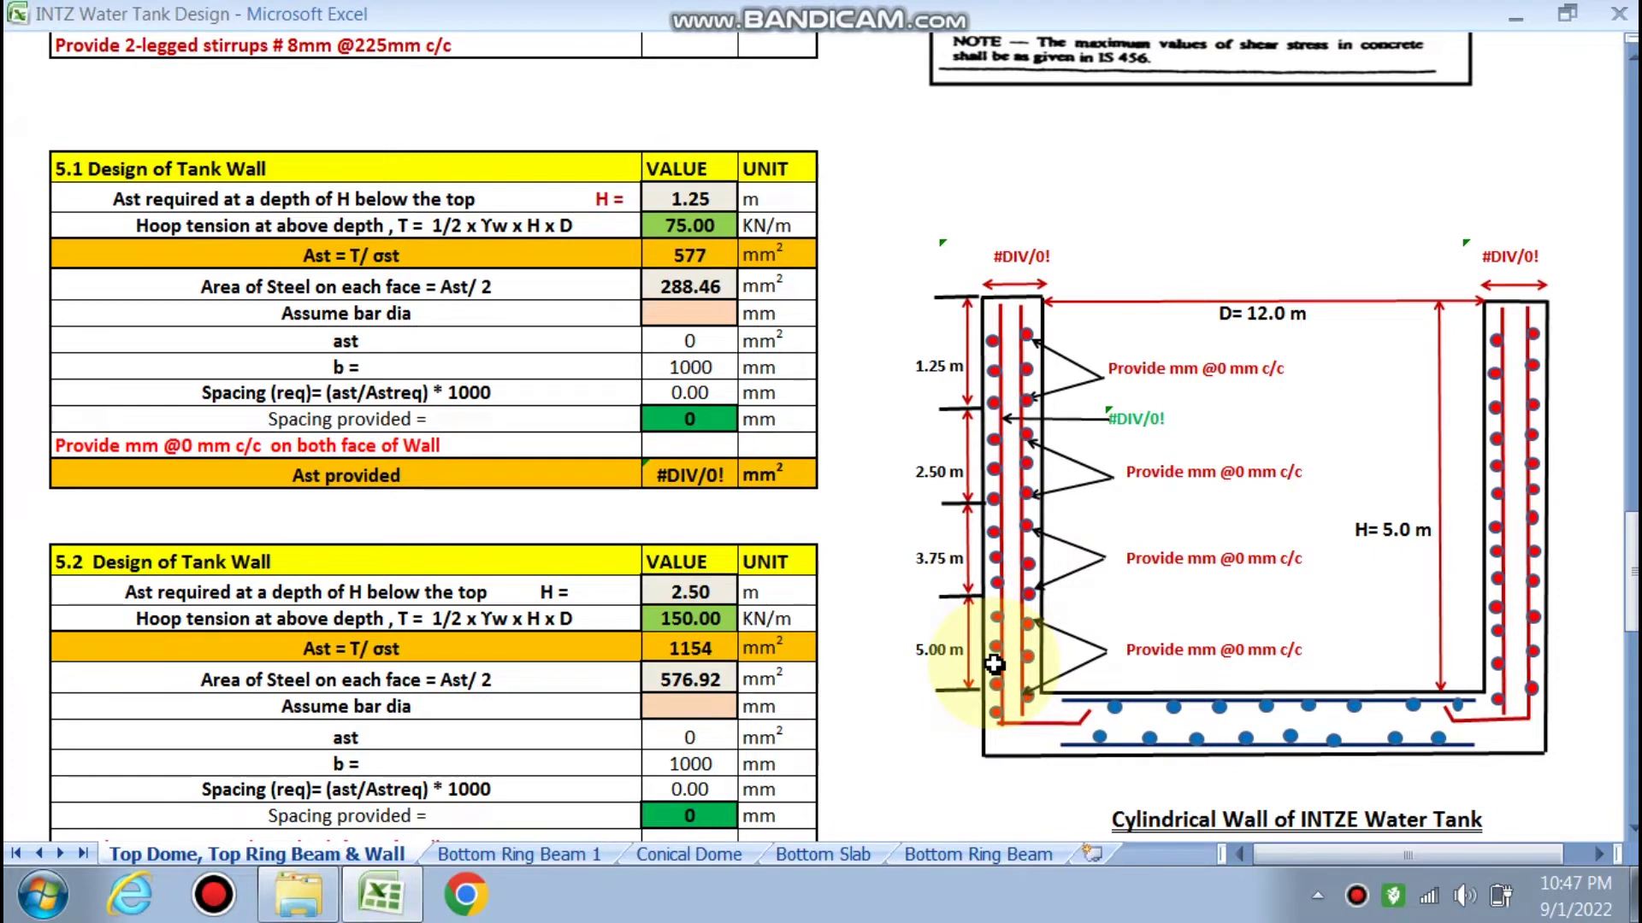
click(689, 313)
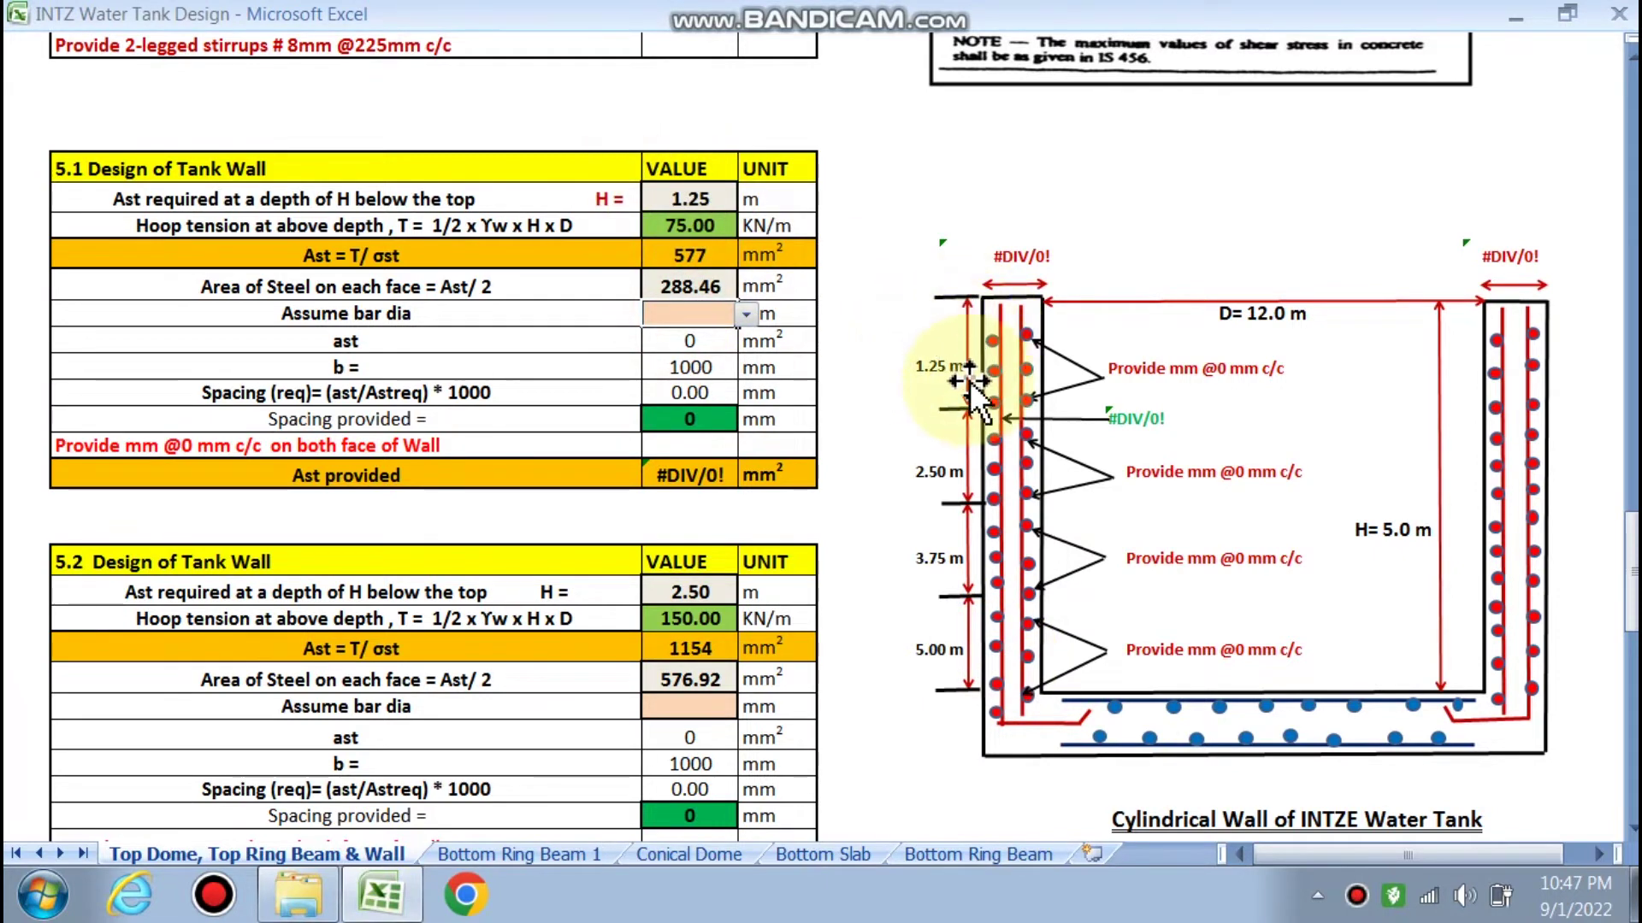
click(746, 314)
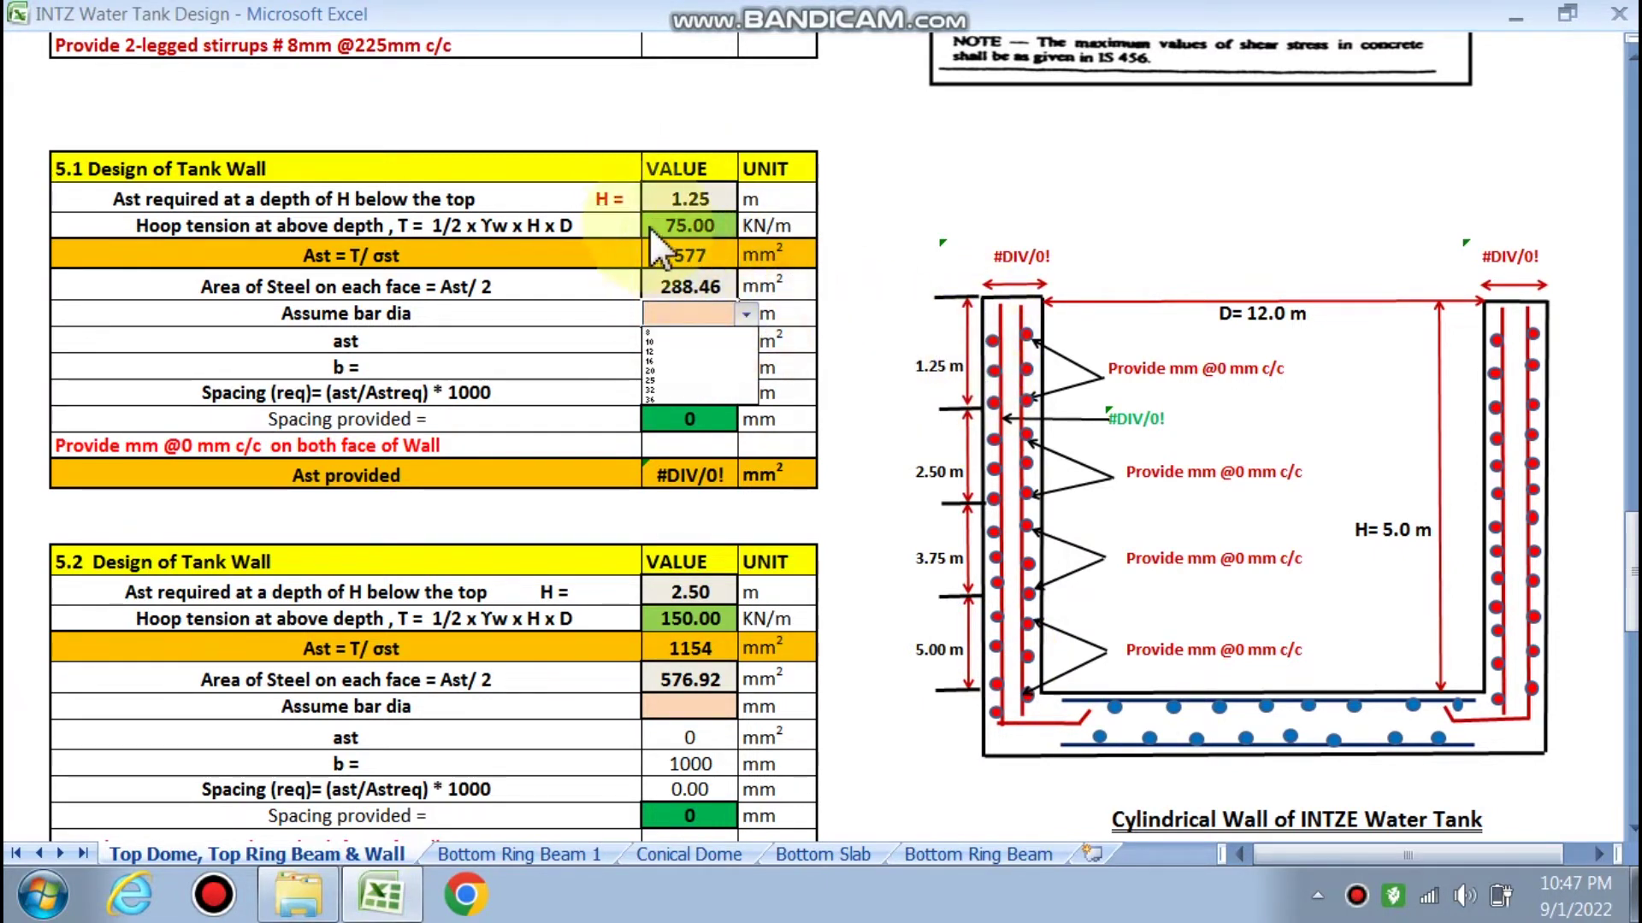
click(667, 333)
In tank wall section 5.2, at 2.50 m depth, set the assumed bar diameter to 10 mm
scroll(427, 462, down, 1)
scroll(421, 434, down, 1)
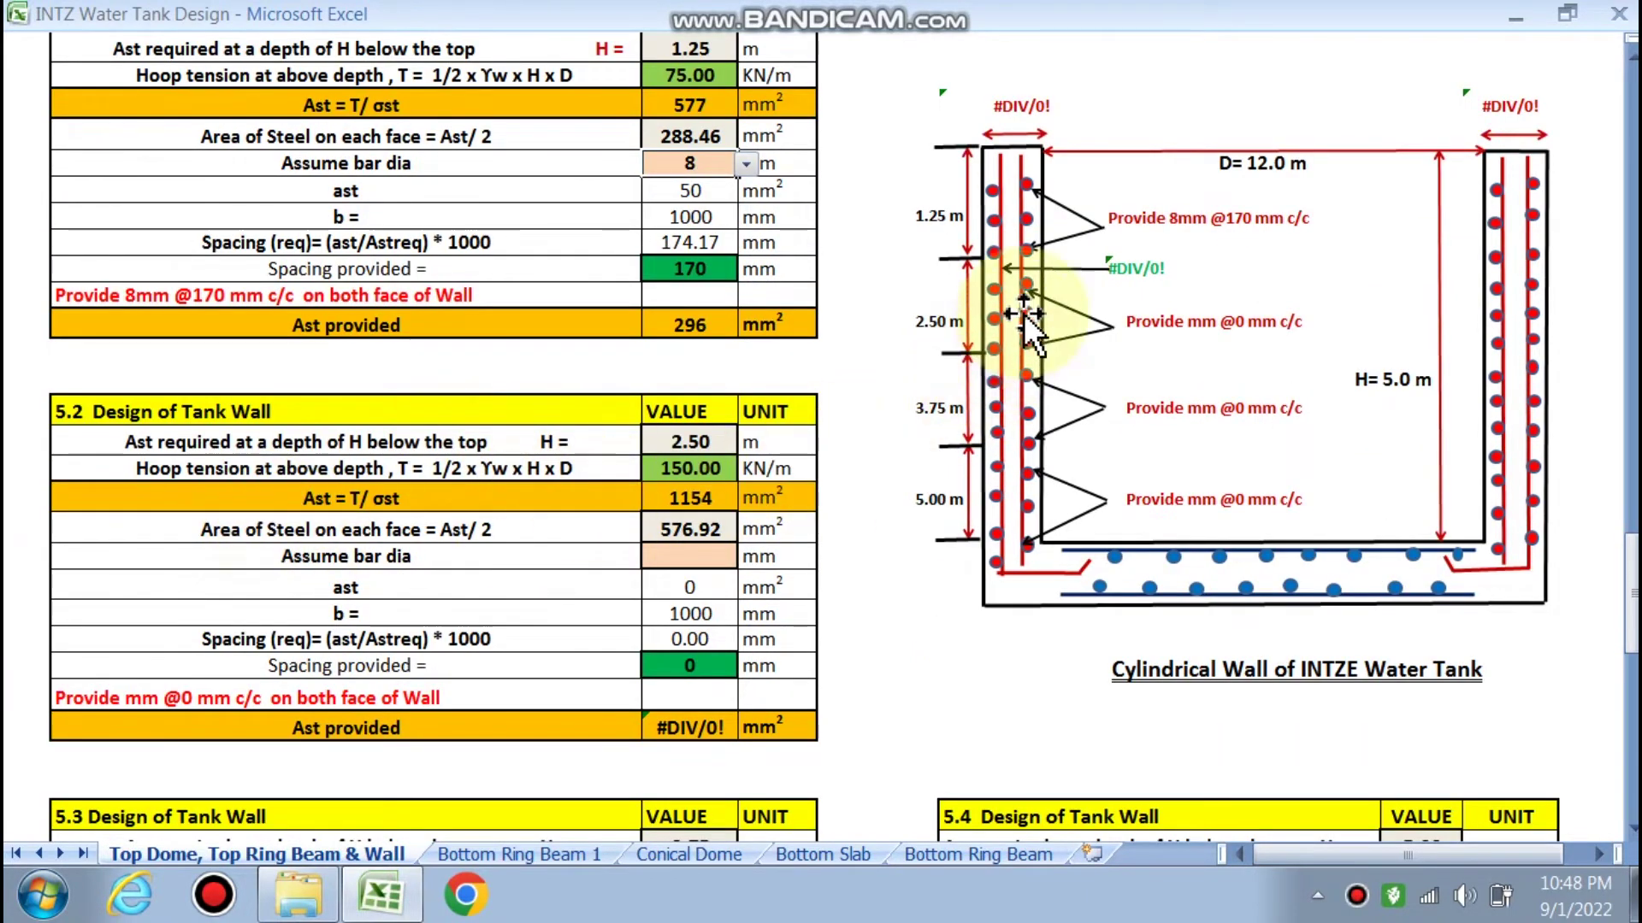
click(723, 557)
click(746, 557)
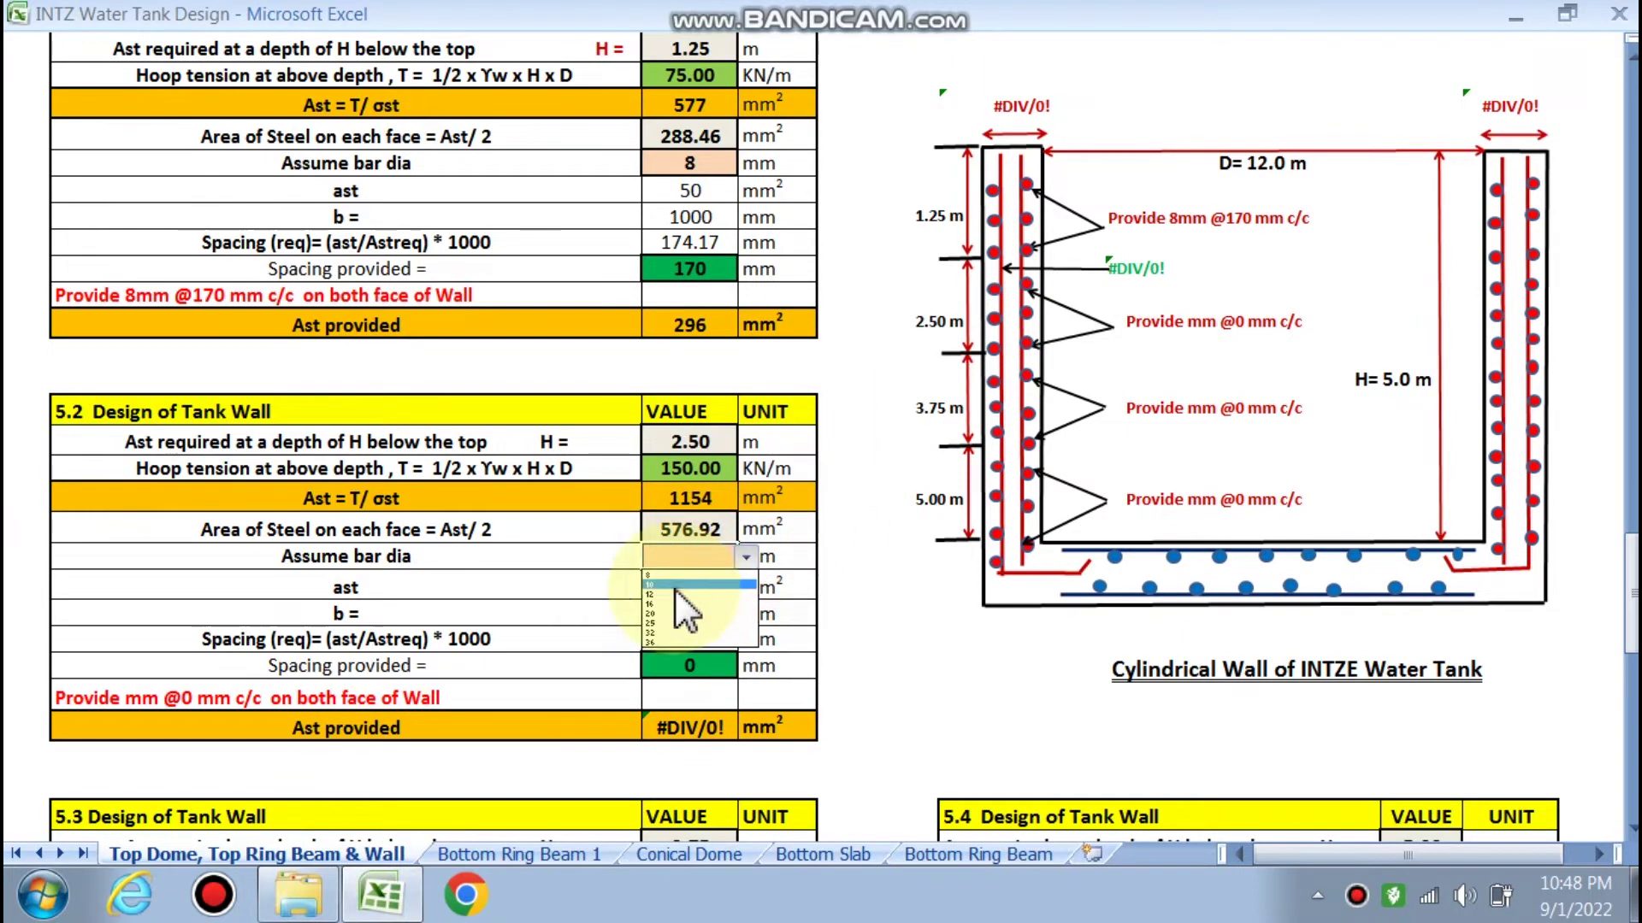
click(684, 589)
In tank wall section 5.3, at 3.75 m depth, set the assumed bar diameter to 10 mm
scroll(428, 676, down, 1)
scroll(249, 681, down, 2)
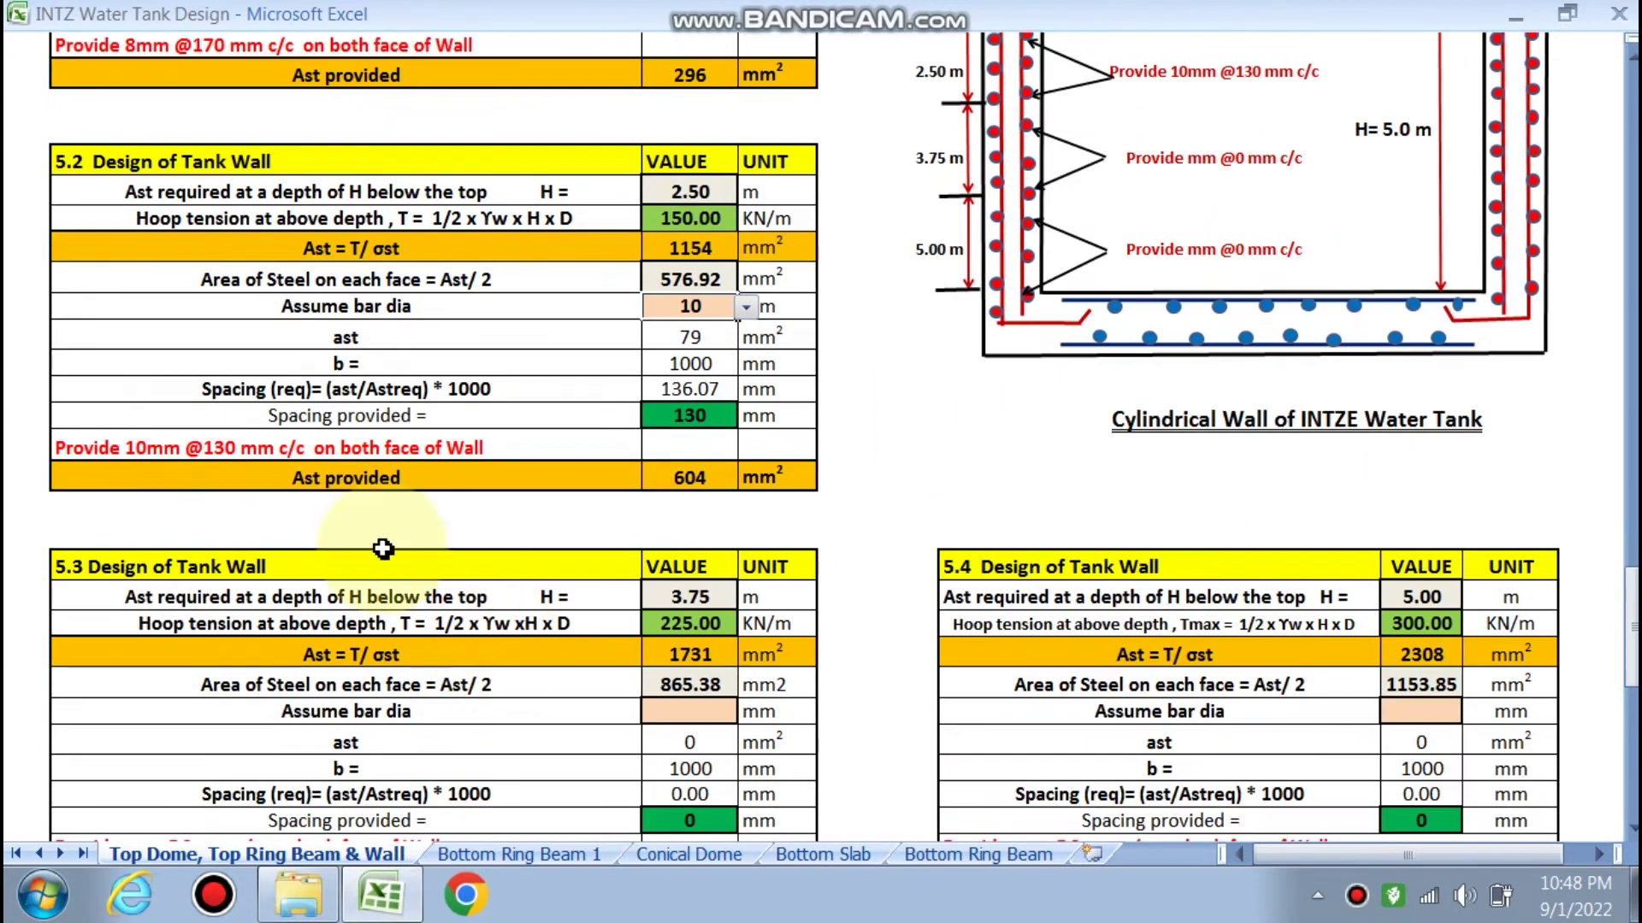
scroll(351, 476, down, 2)
click(725, 542)
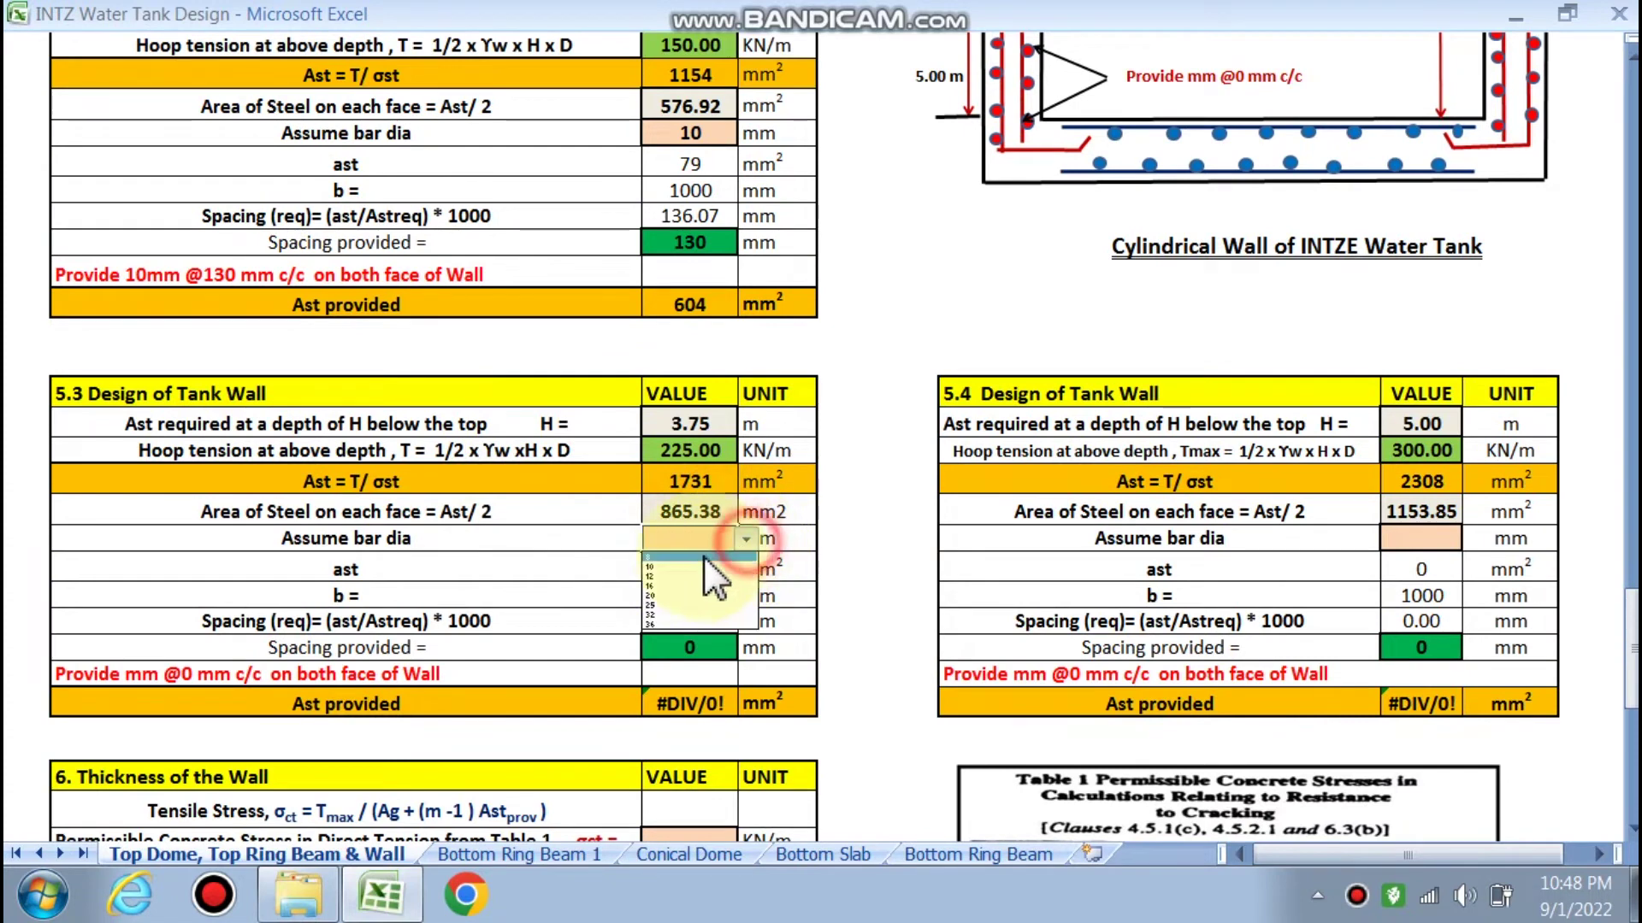
click(674, 568)
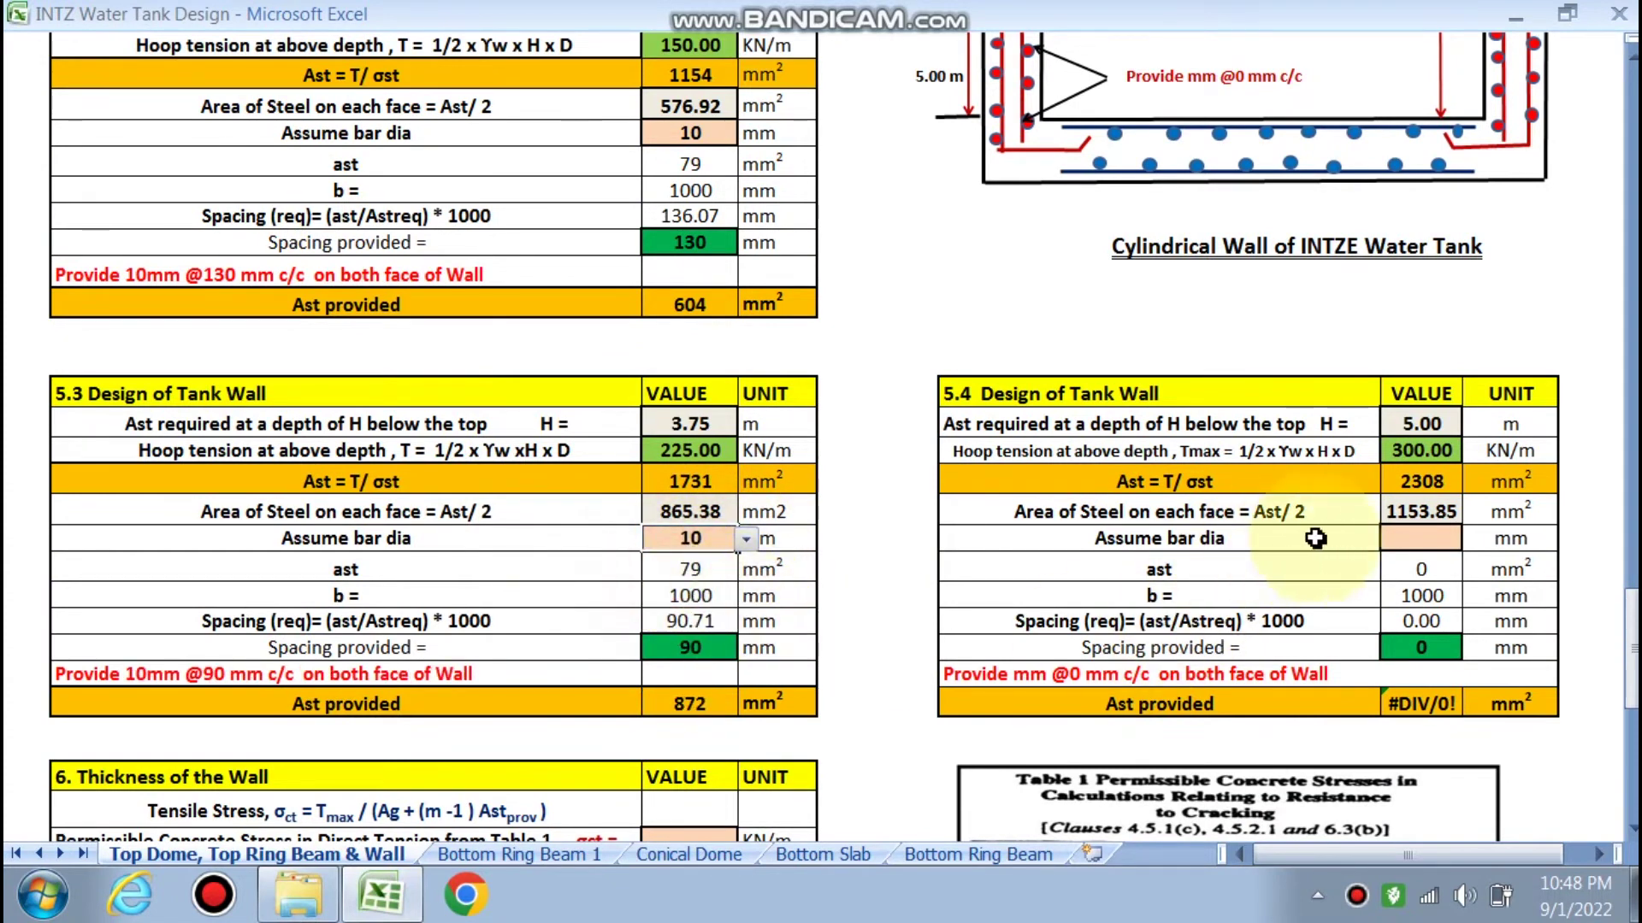
In tank wall section 5.4, at 5.00 m depth, set the assumed bar diameter to 12 mm
click(1468, 540)
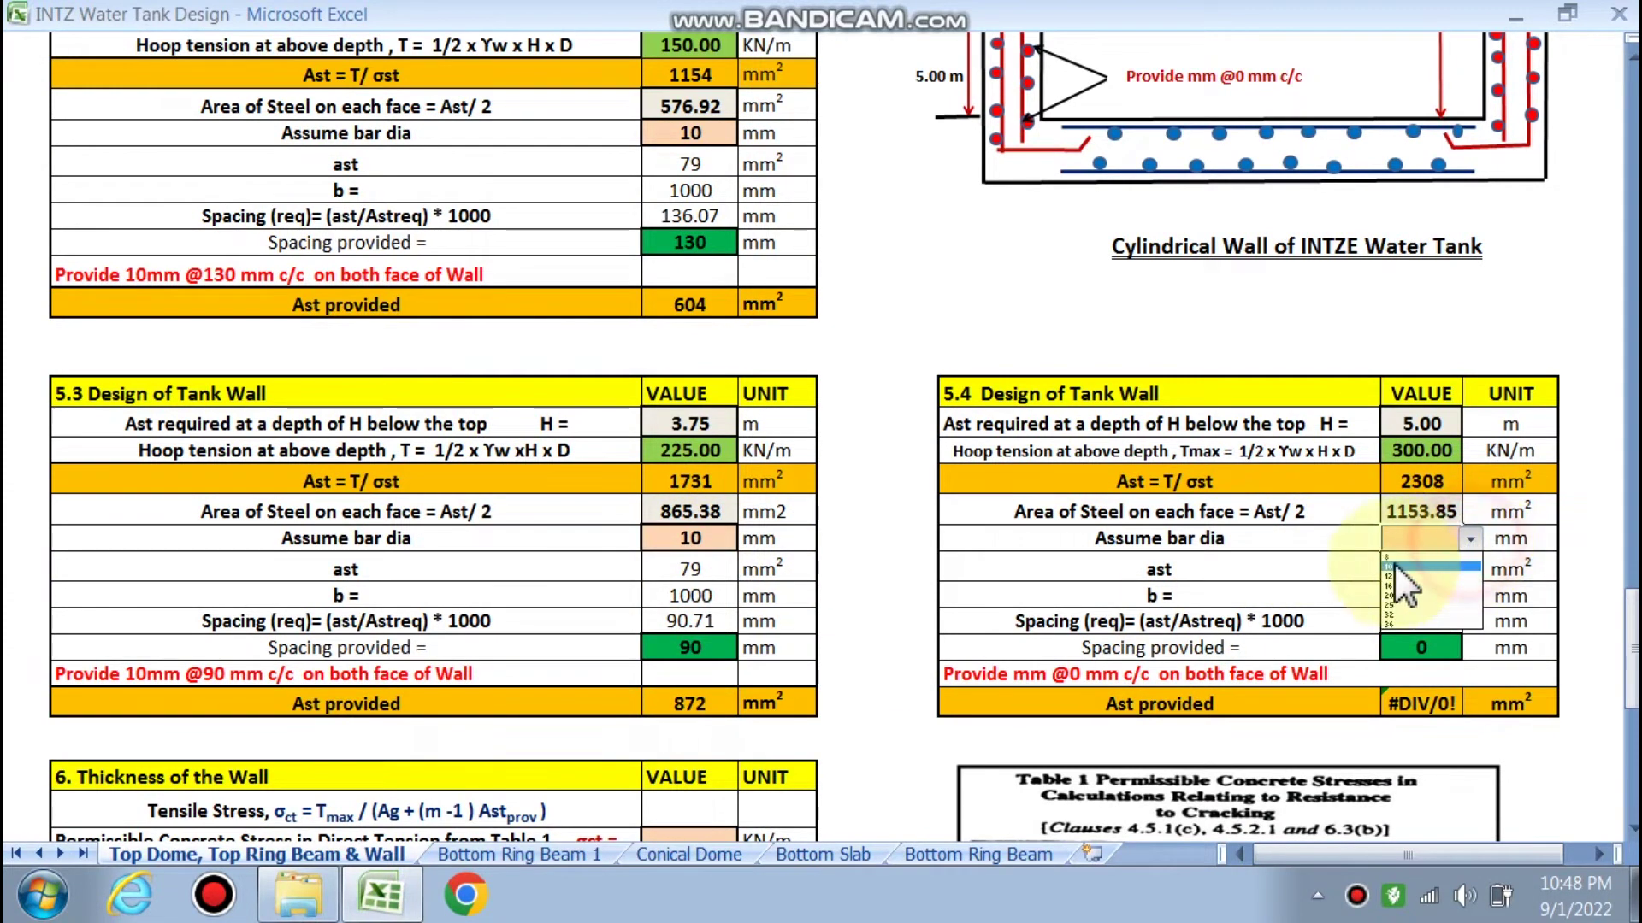
click(1398, 575)
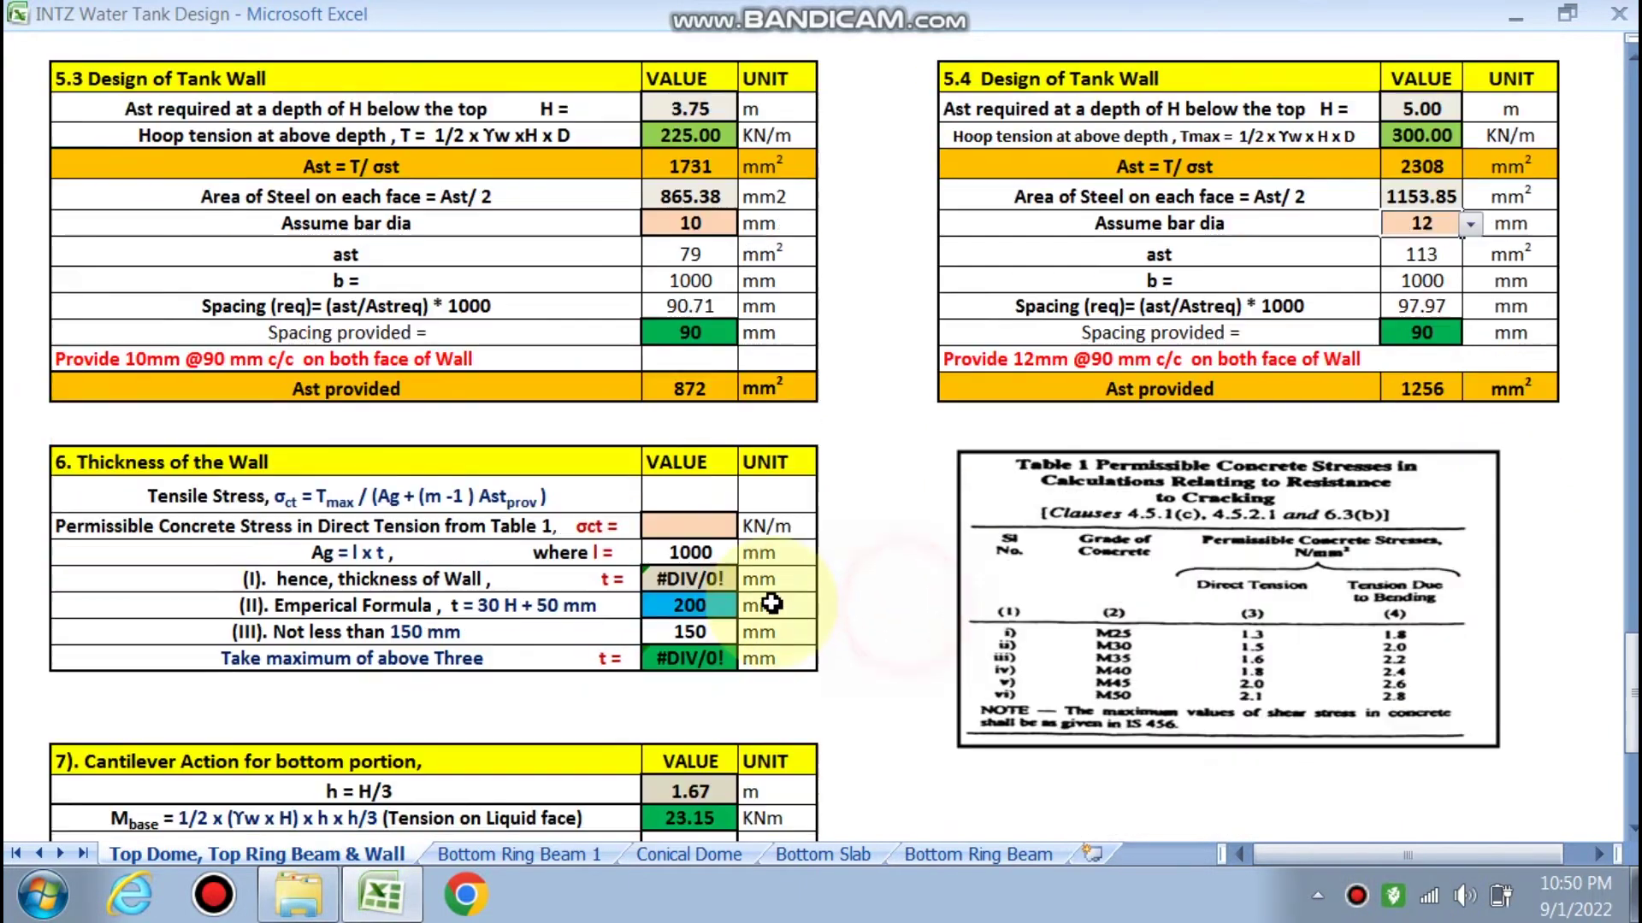
scroll(308, 438, down, 1)
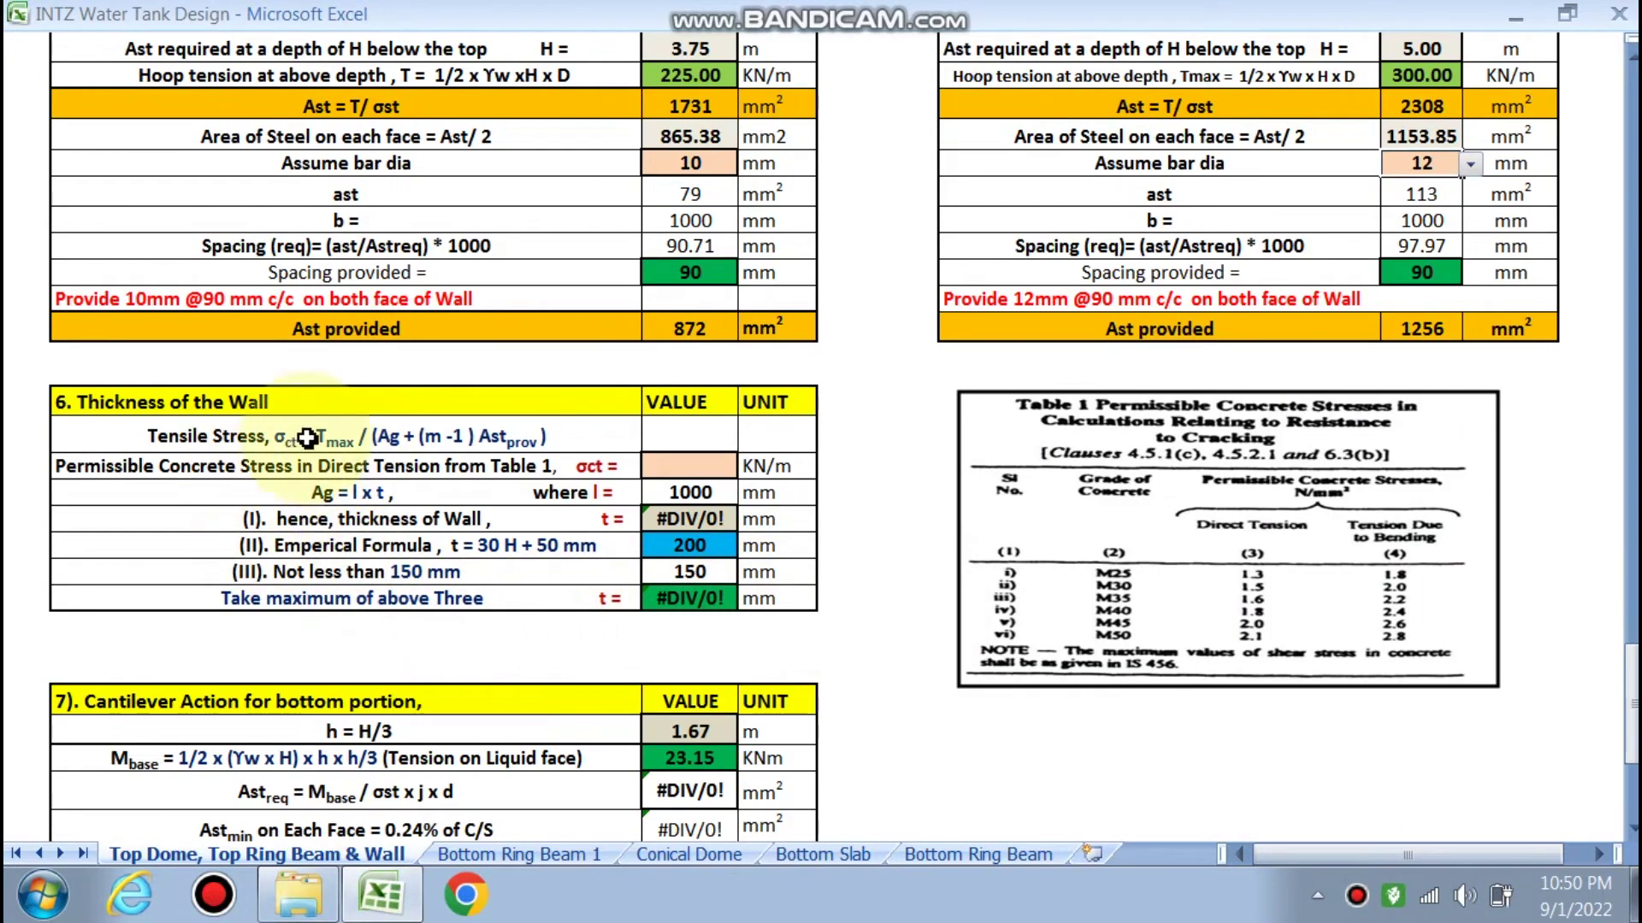
In section 6, Thickness of the Wall, set the permissible concrete stress in direct tension to 1.5
click(692, 466)
click(672, 505)
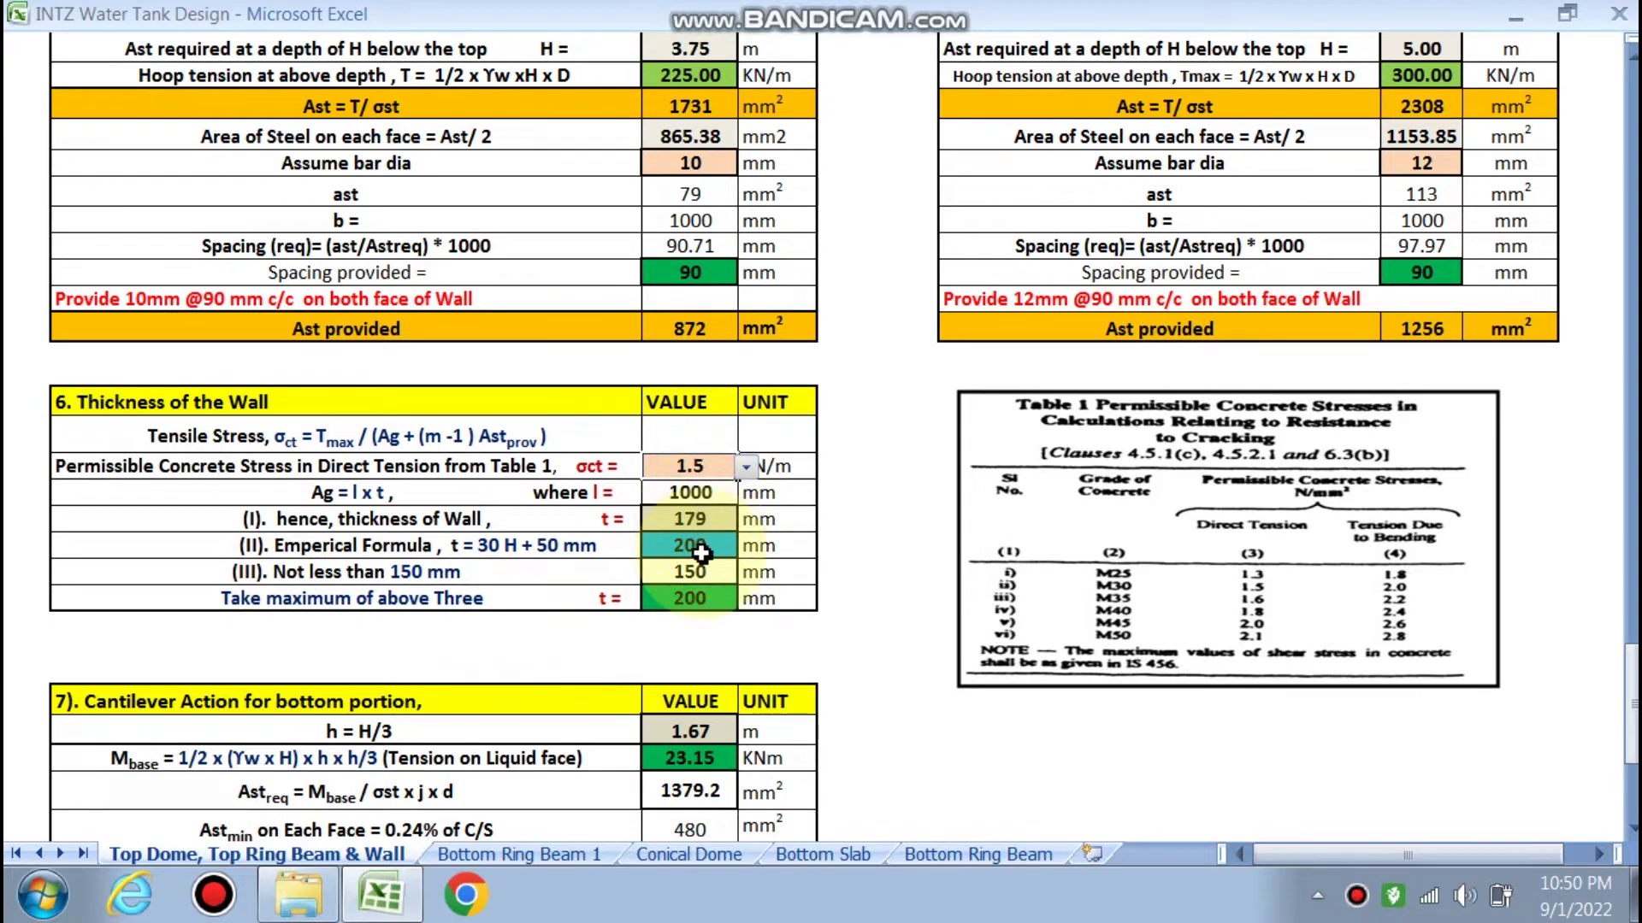
scroll(961, 599, down, 2)
click(996, 655)
In section 7, Cantilever Action for bottom portion, set the assumed bar diameter to 12 mm and check the cylindrical wall drawing
scroll(839, 667, down, 1)
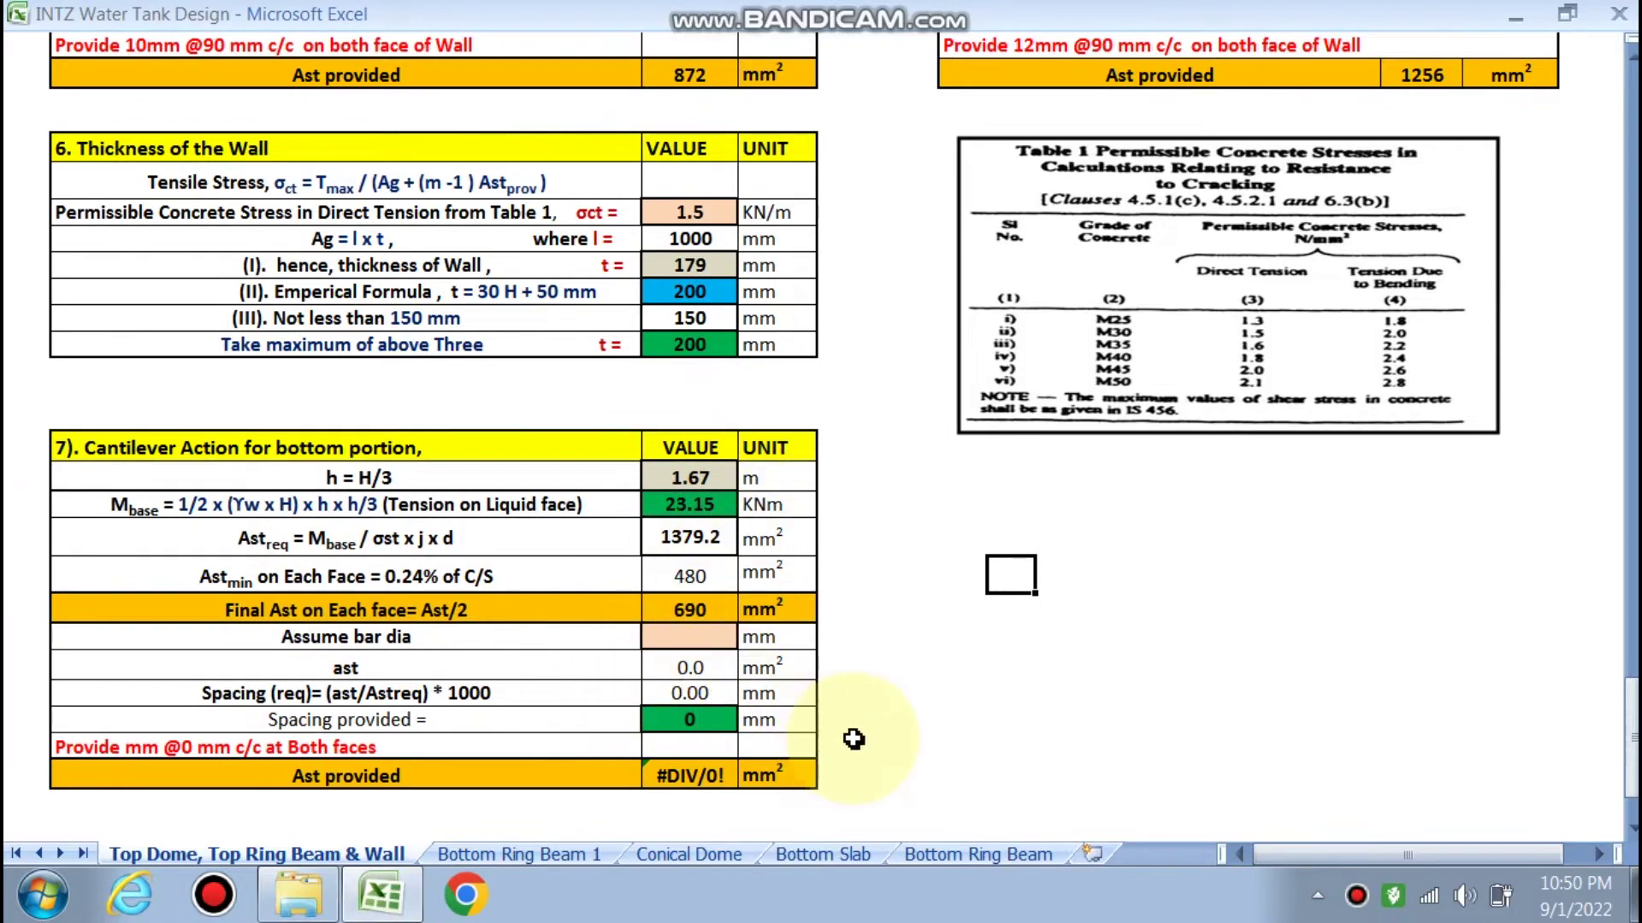
scroll(855, 731, up, 9)
scroll(855, 732, up, 5)
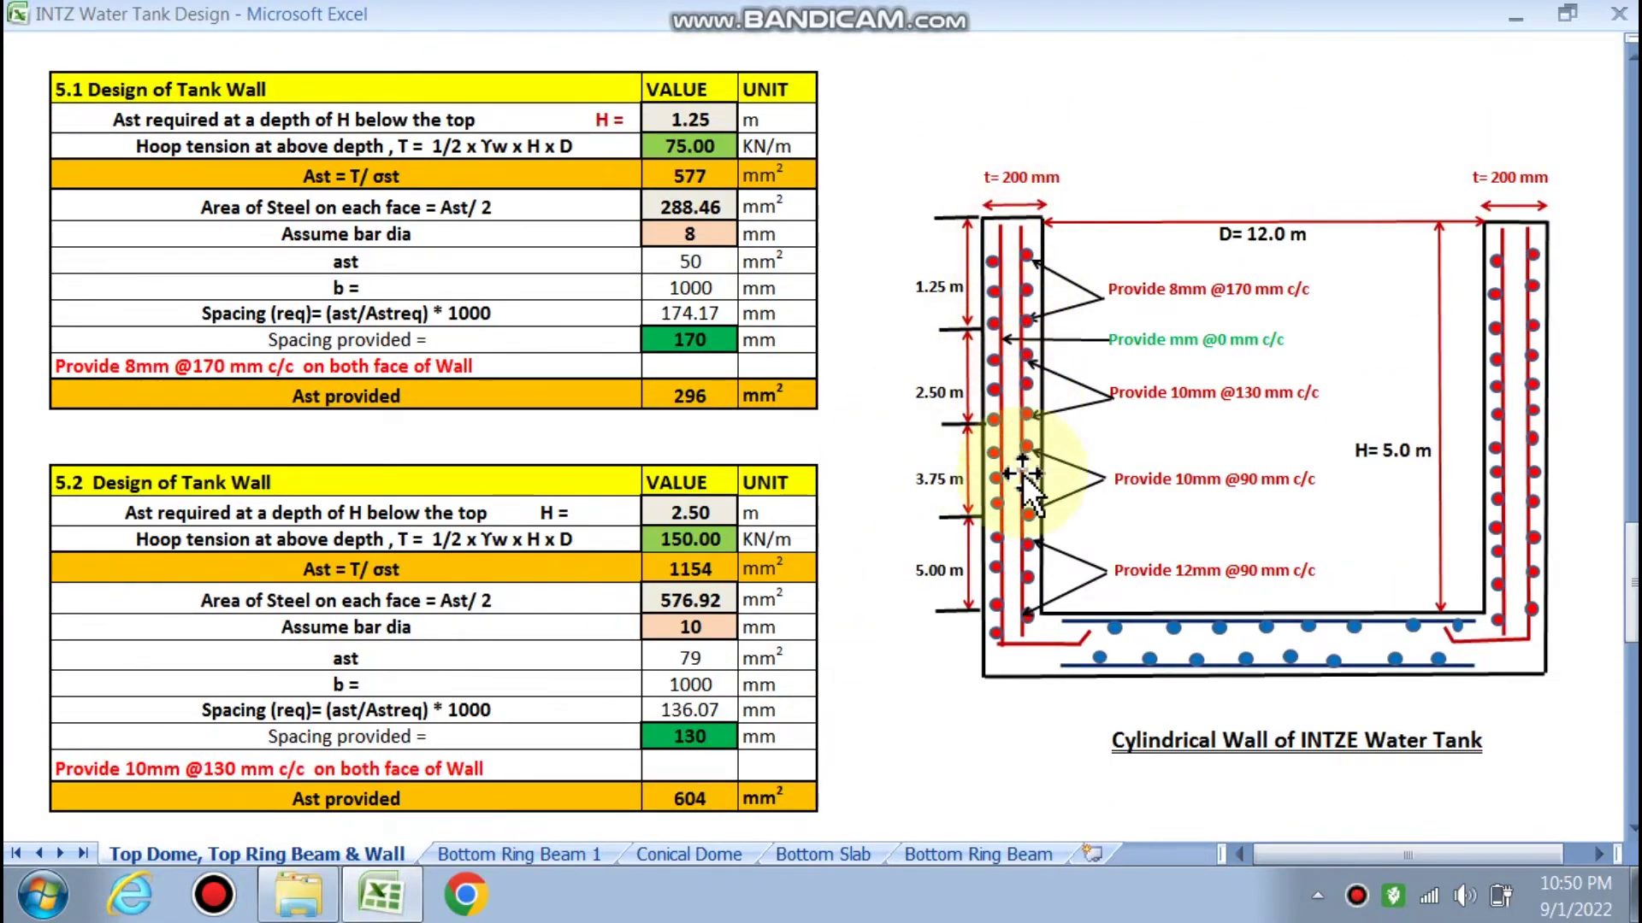
scroll(697, 624, down, 14)
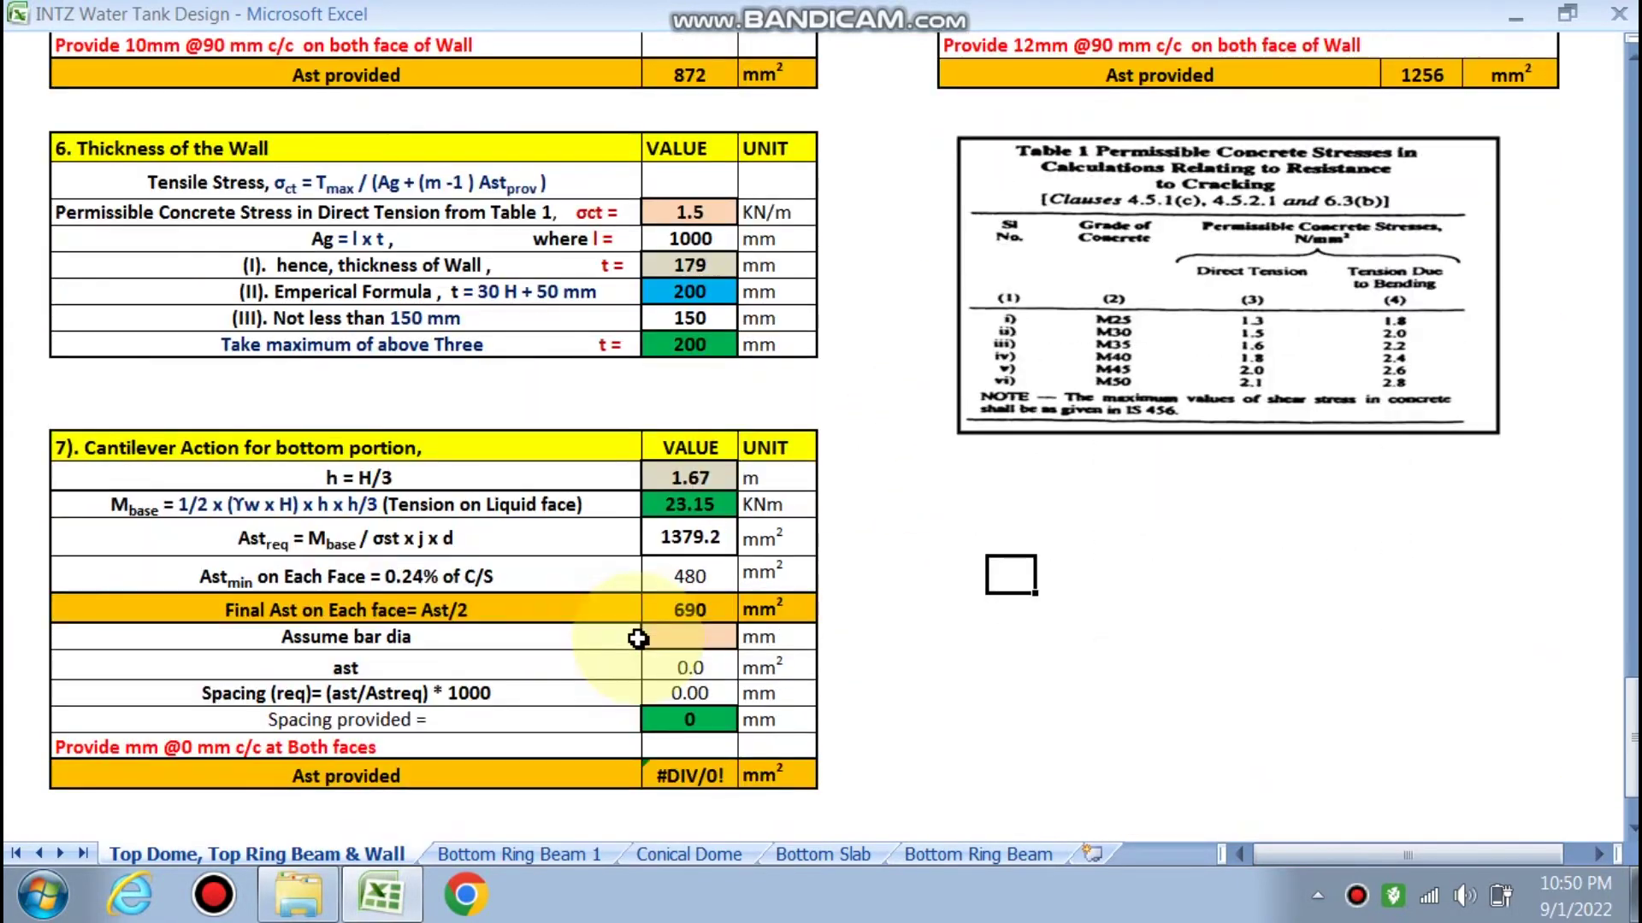
click(728, 633)
click(674, 674)
scroll(836, 696, up, 13)
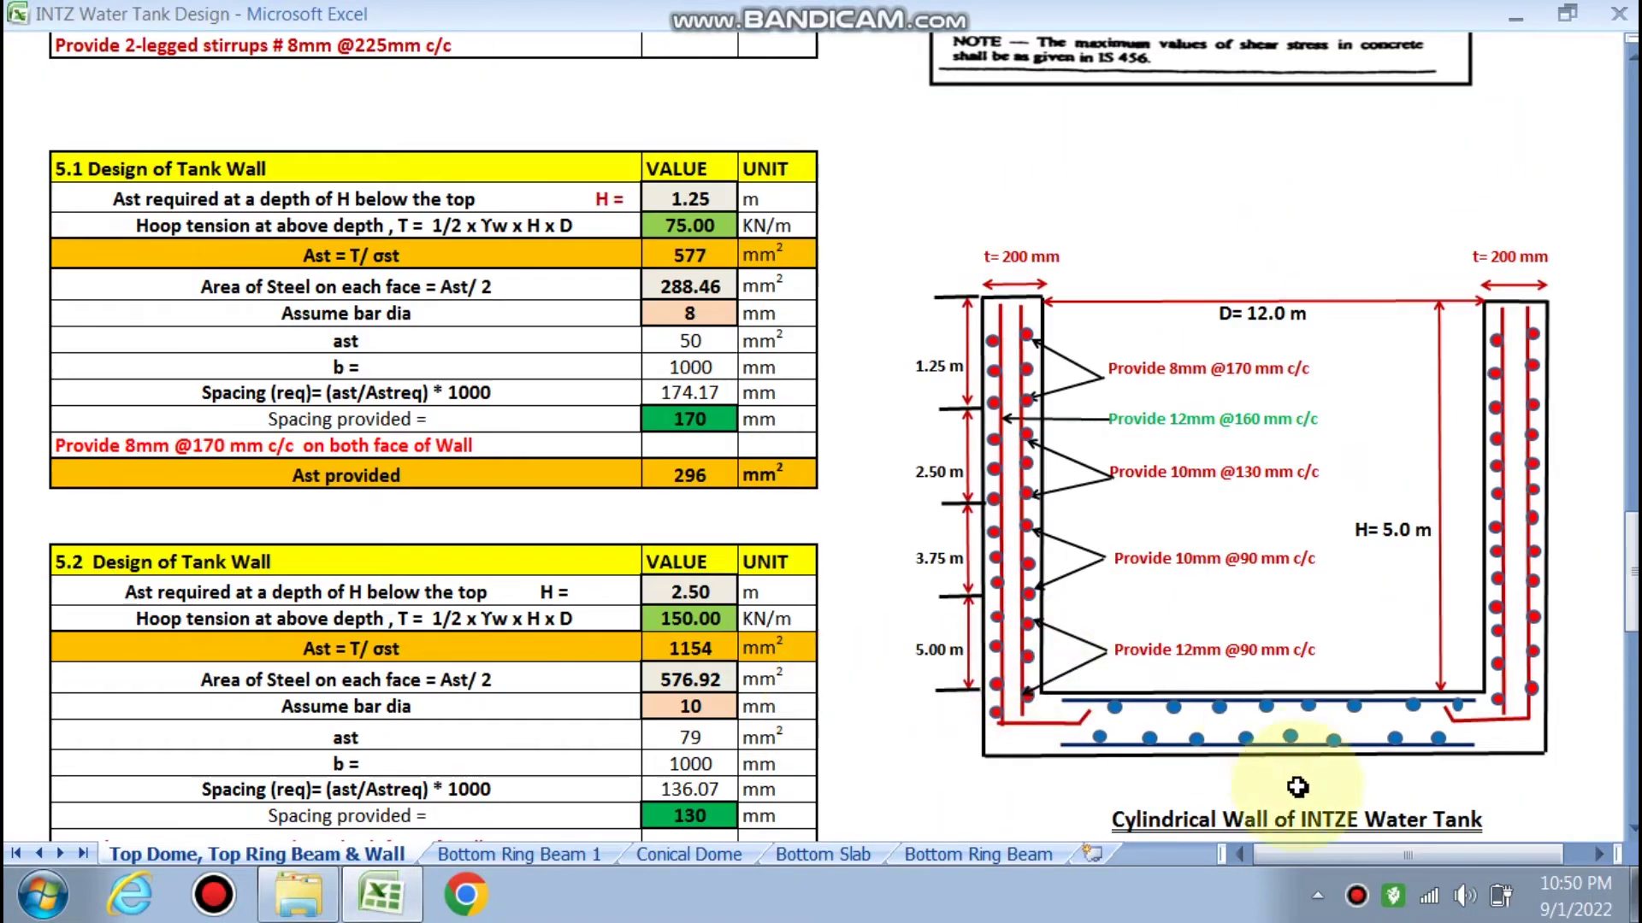
On the Bottom Ring Beam 1 sheet, set the assumed beam width to 300 mm and depth to 500 mm
click(501, 850)
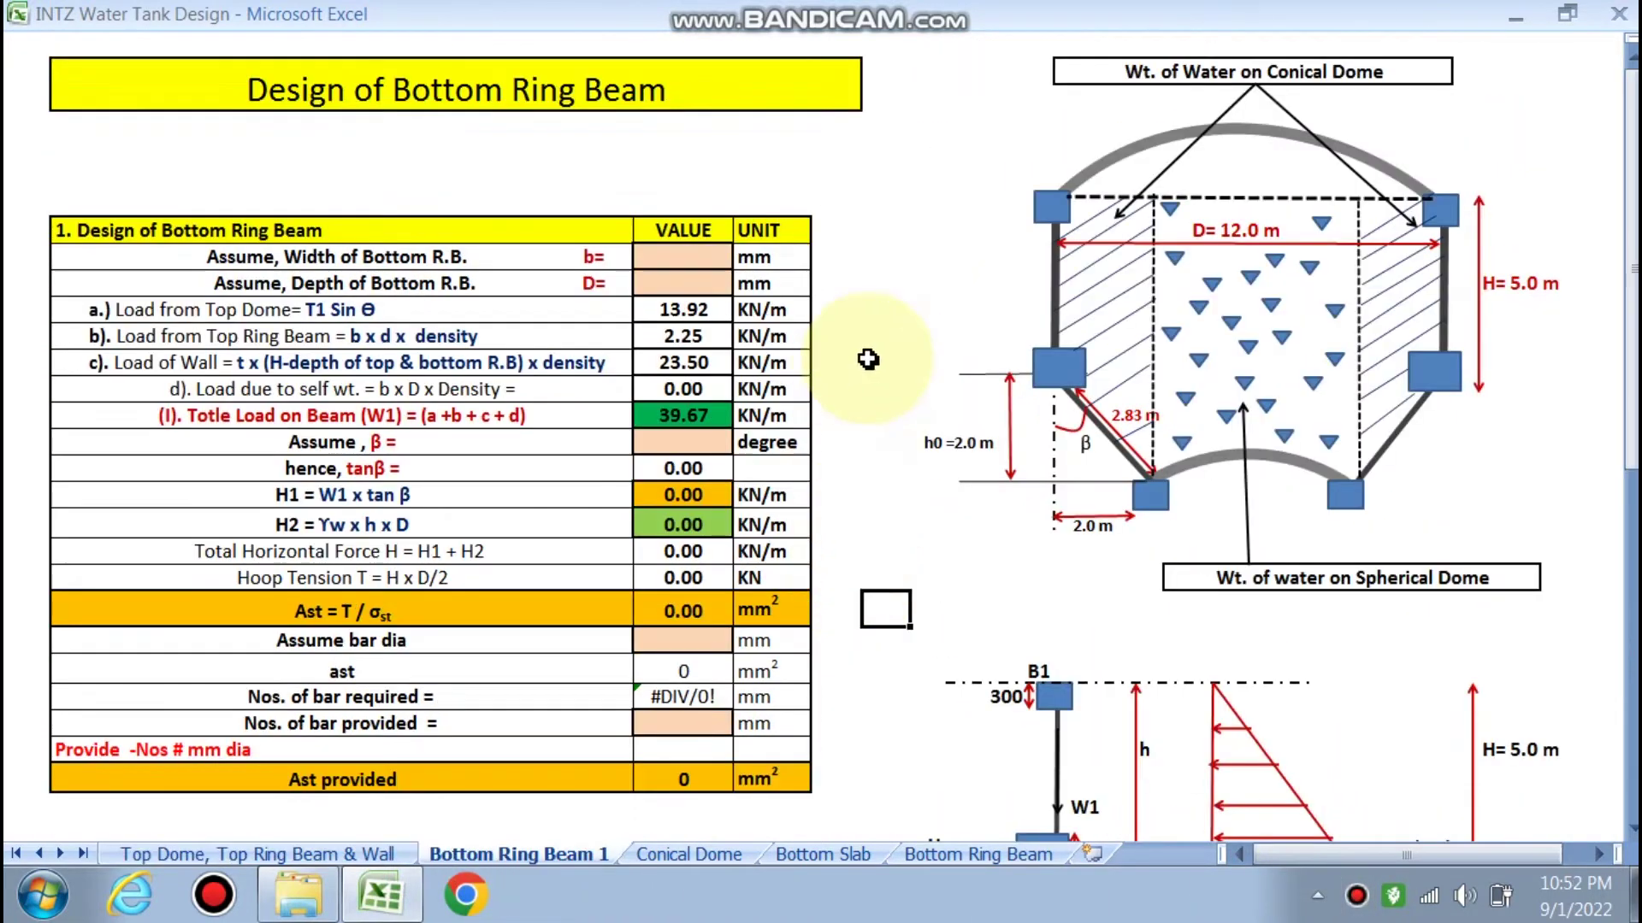
click(868, 359)
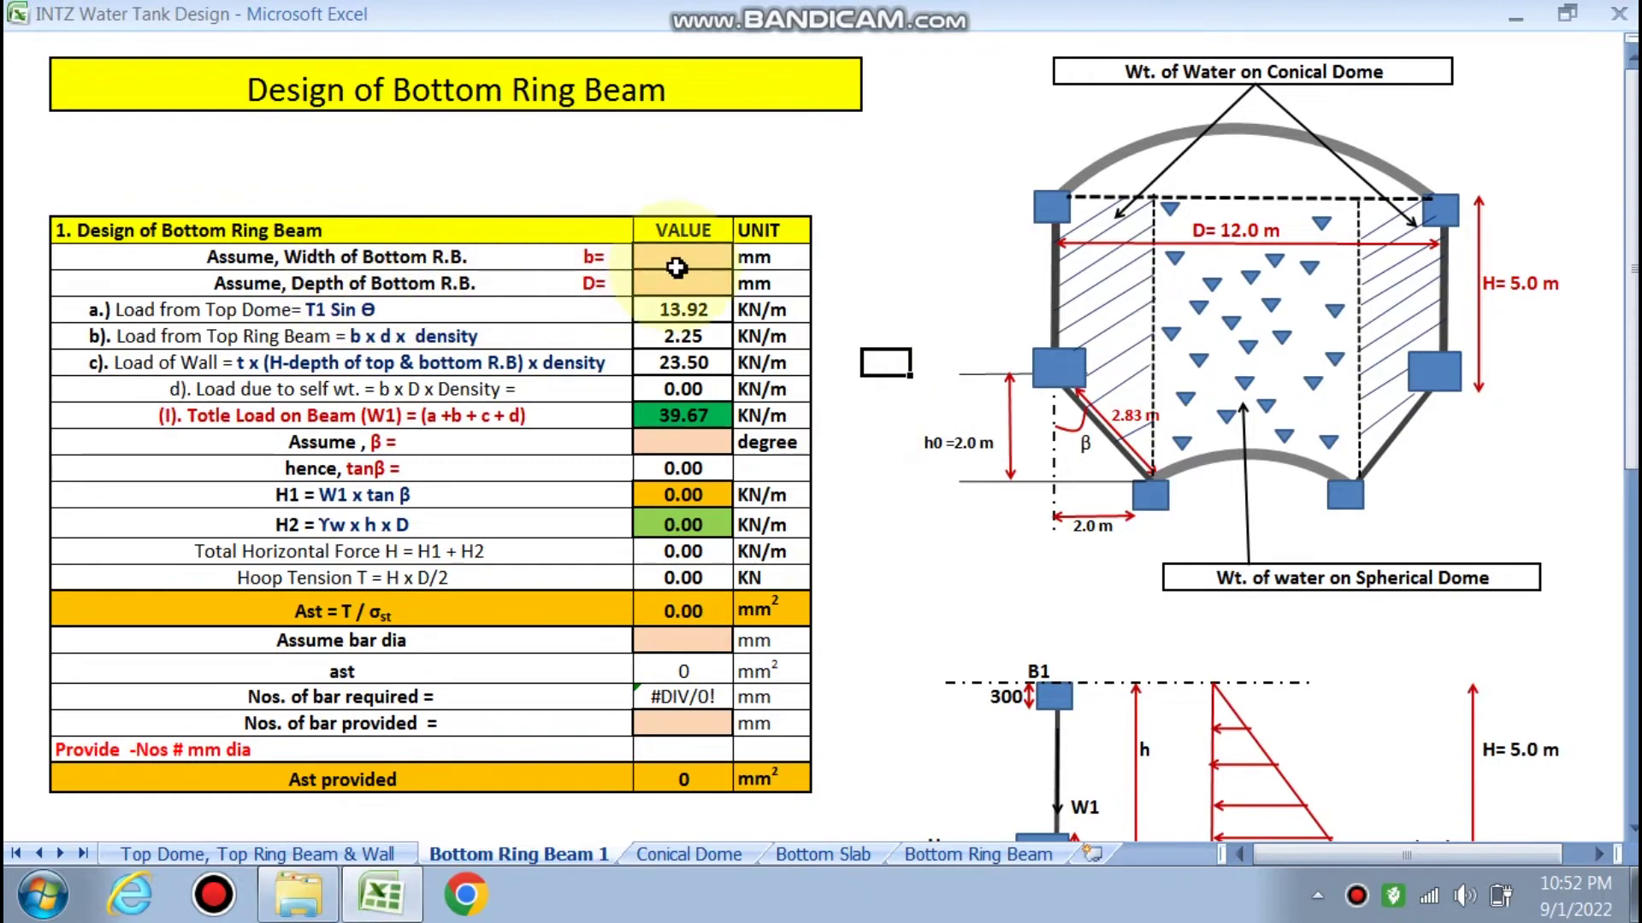
scroll(579, 460, down, 4)
scroll(579, 460, down, 1)
scroll(576, 455, up, 3)
scroll(576, 455, down, 3)
scroll(631, 484, up, 3)
scroll(799, 556, up, 2)
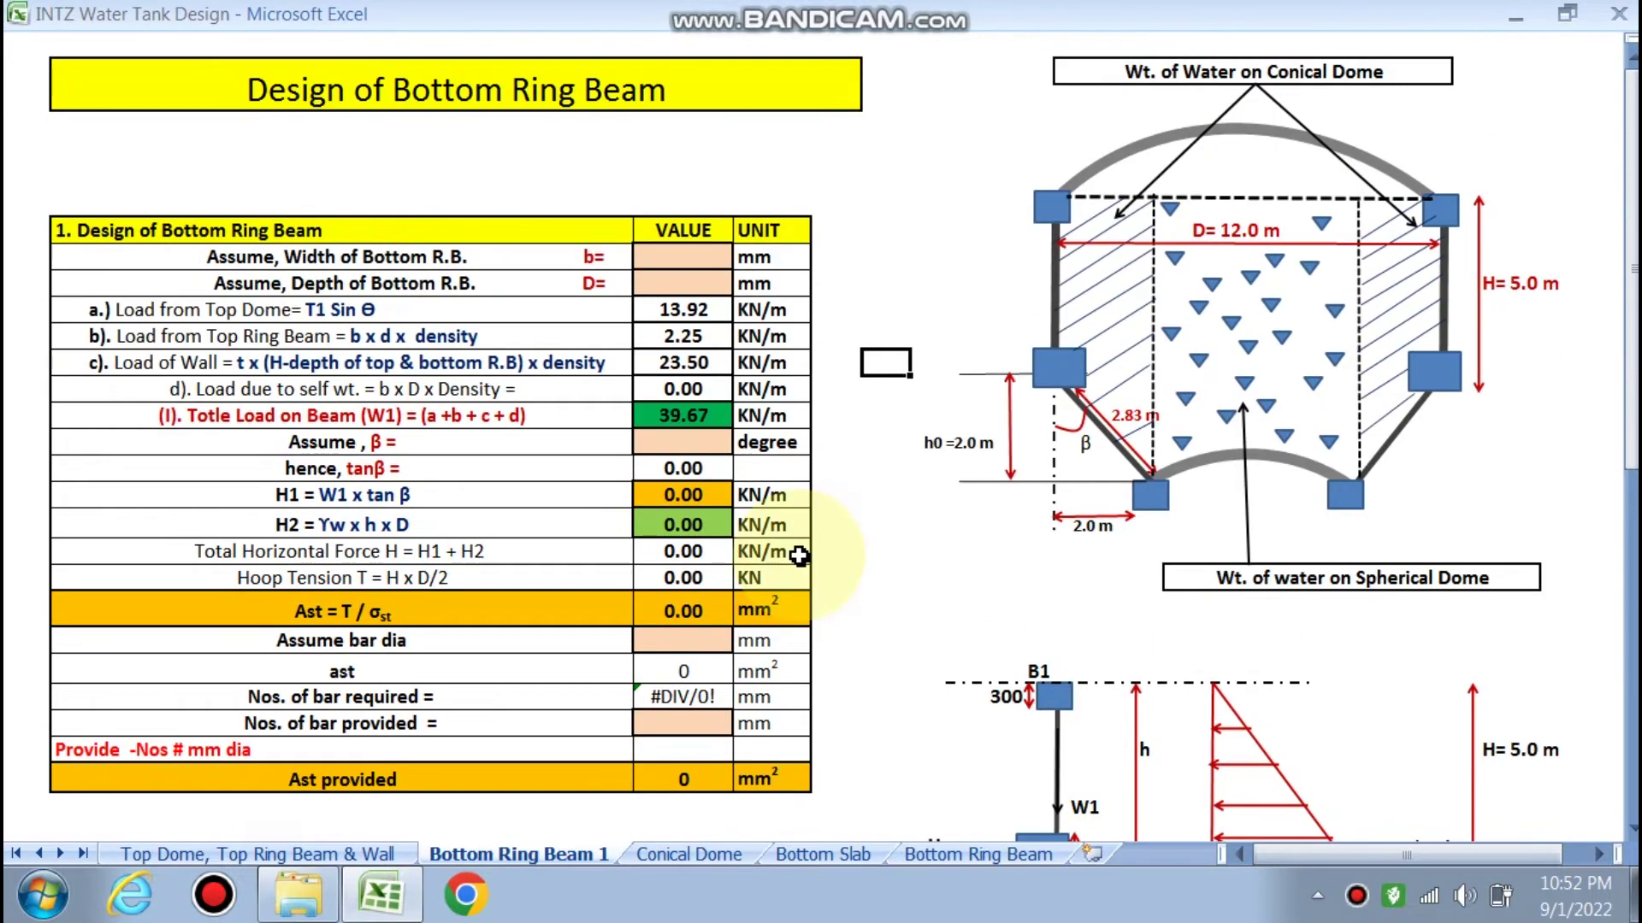
click(684, 258)
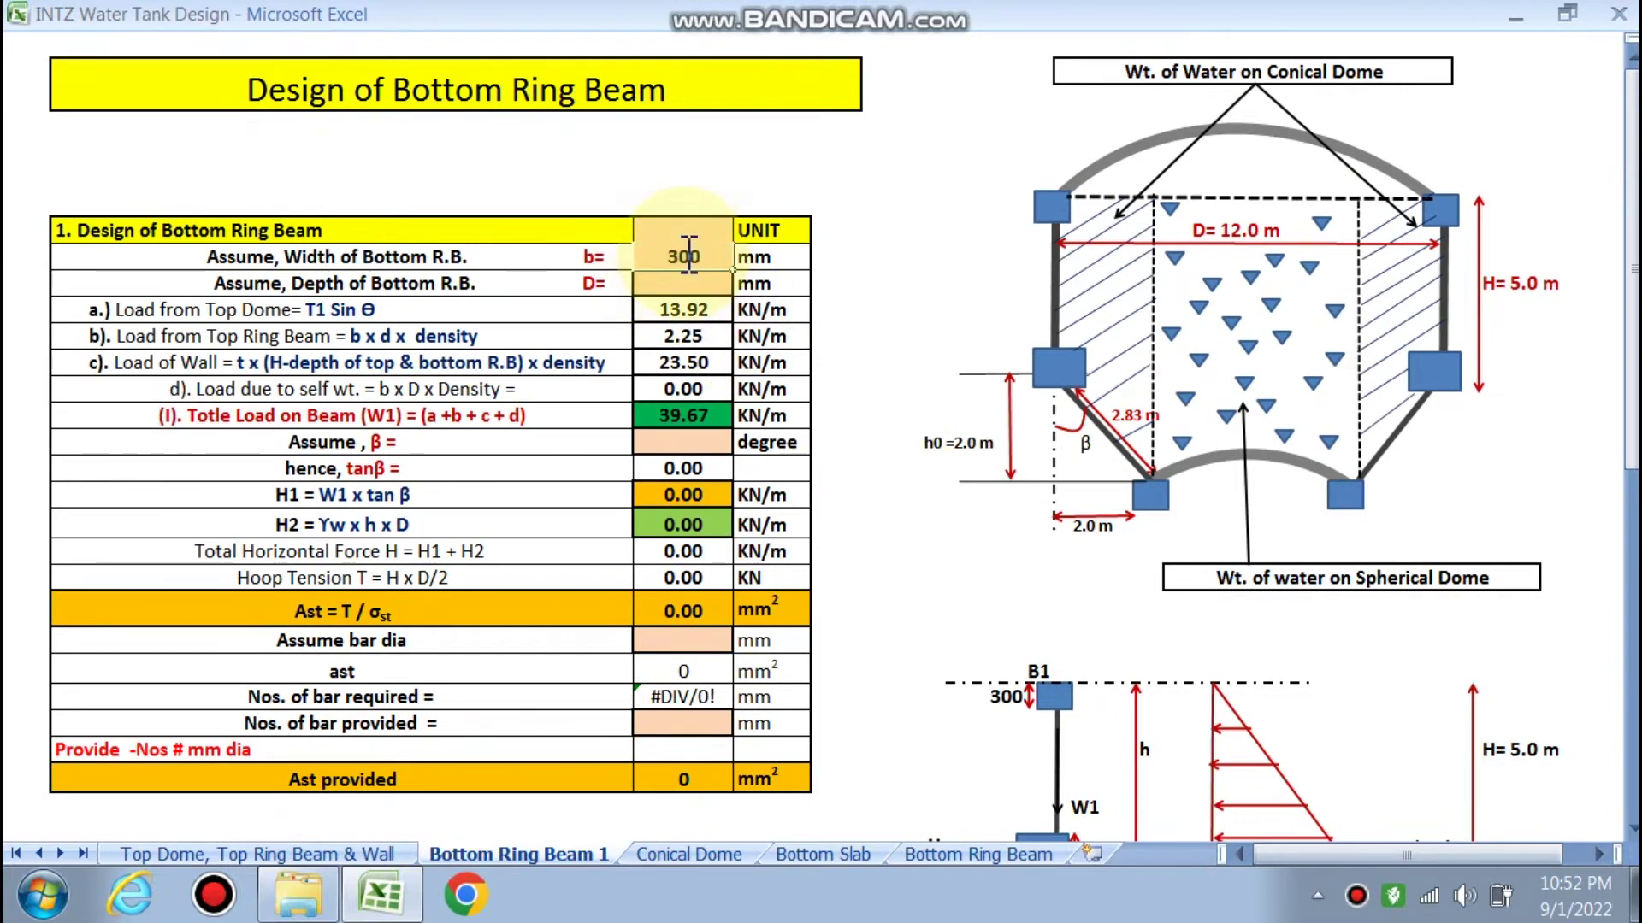
text(300)
key(Return)
scroll(847, 342, down, 4)
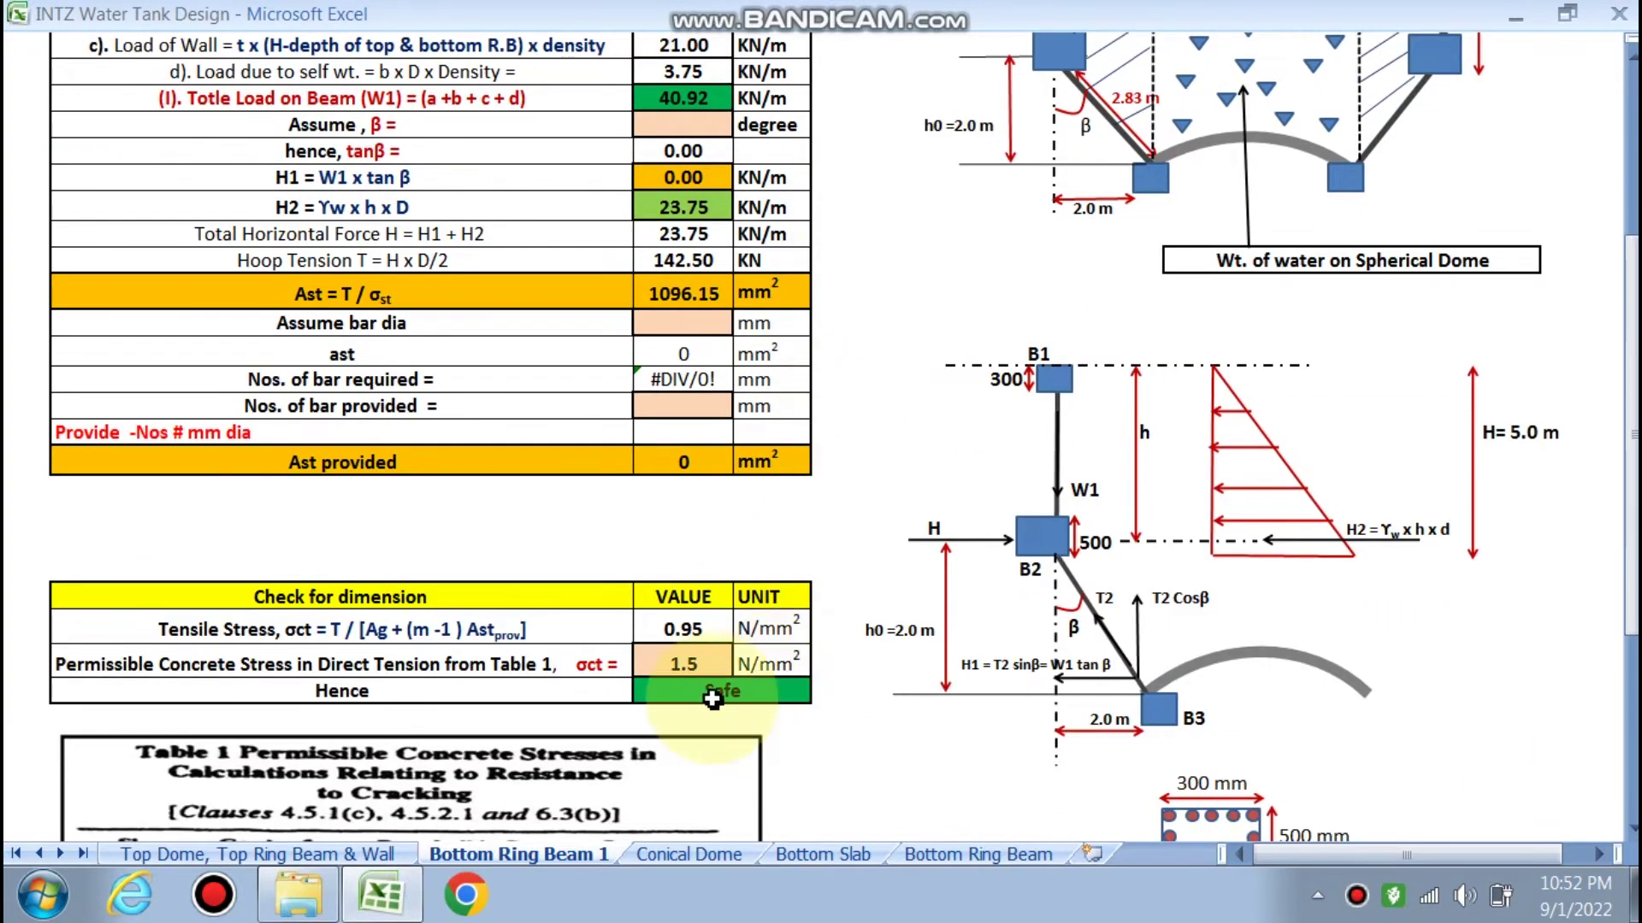
Set the assumed depth of the bottom ring beam to 400 mm and review the dimension check
scroll(712, 699, up, 4)
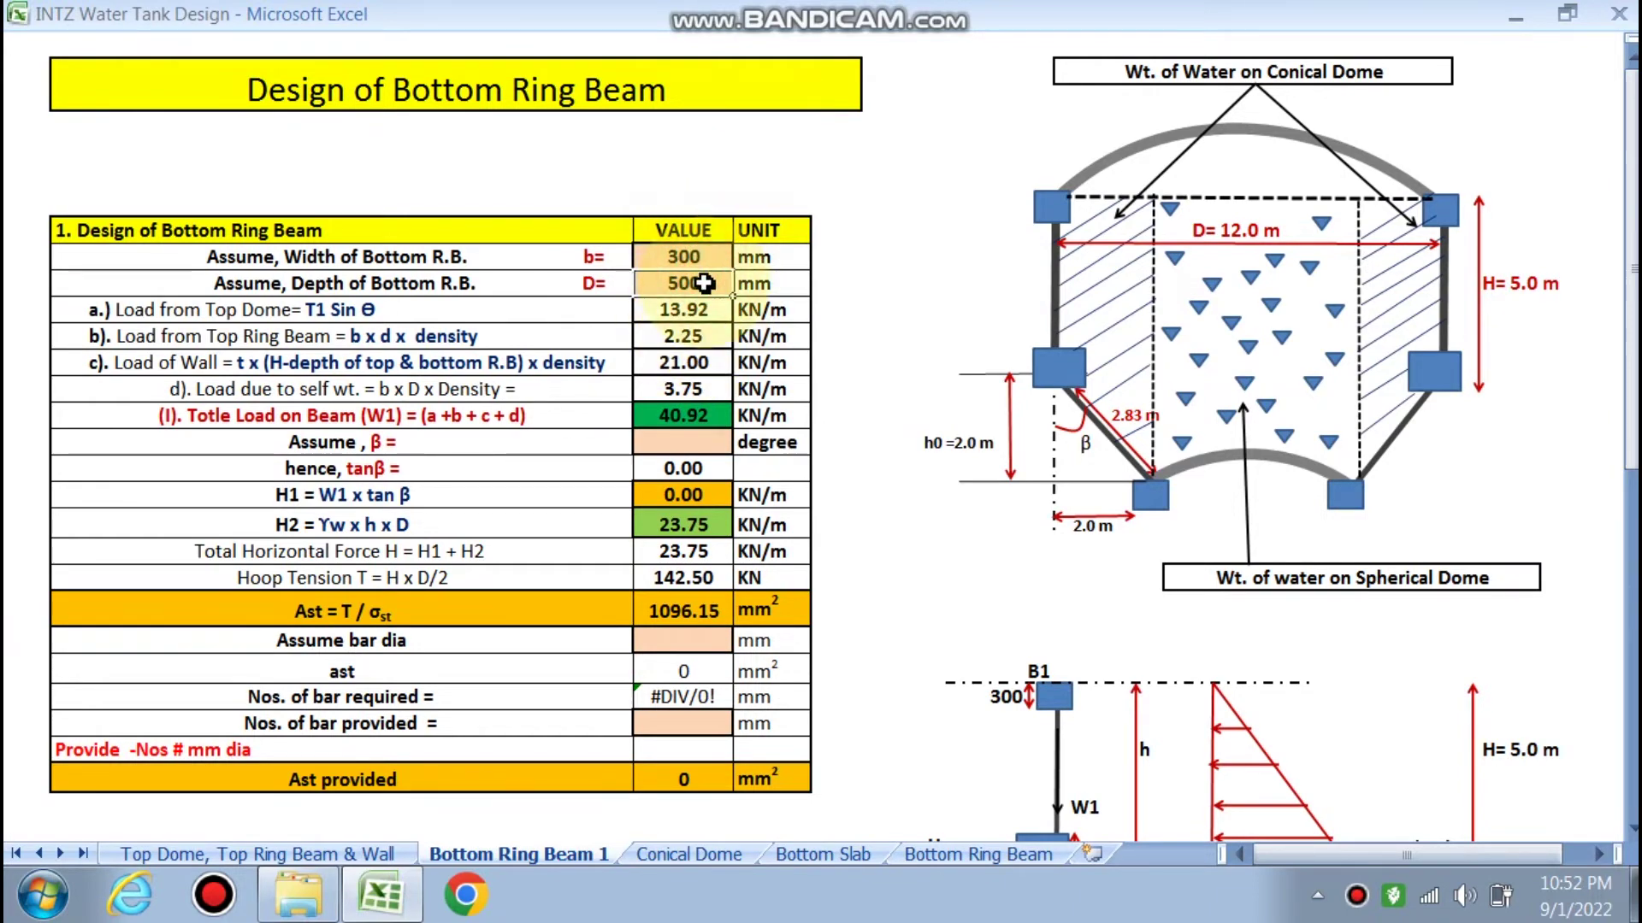
text(400)
key(Return)
scroll(972, 293, down, 6)
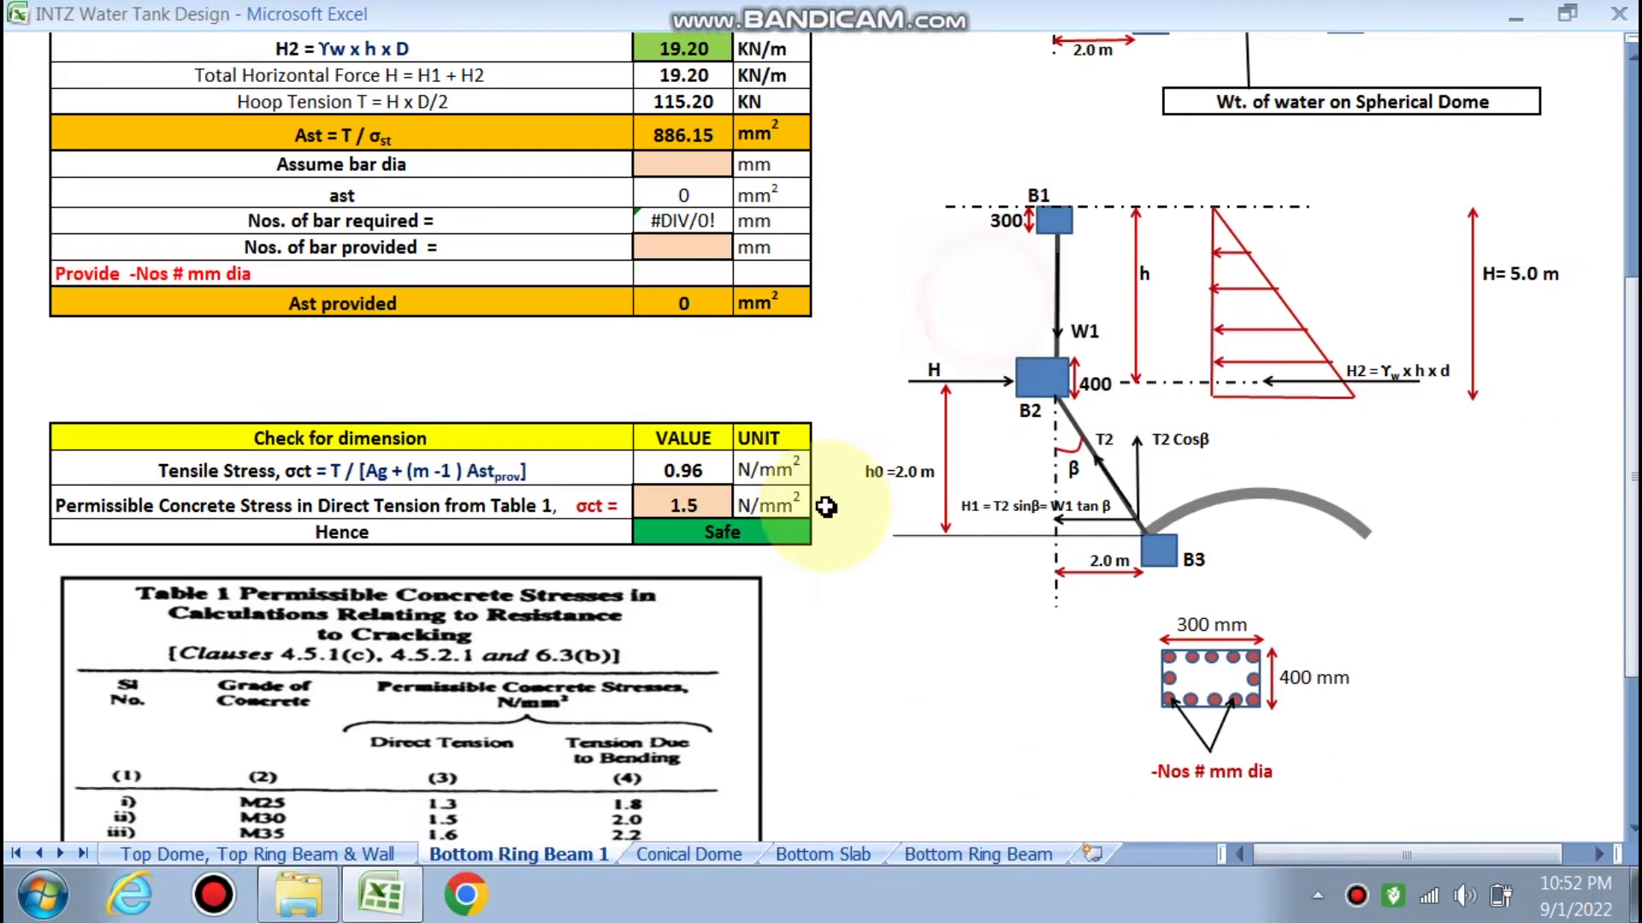
scroll(715, 565, up, 2)
scroll(715, 564, up, 4)
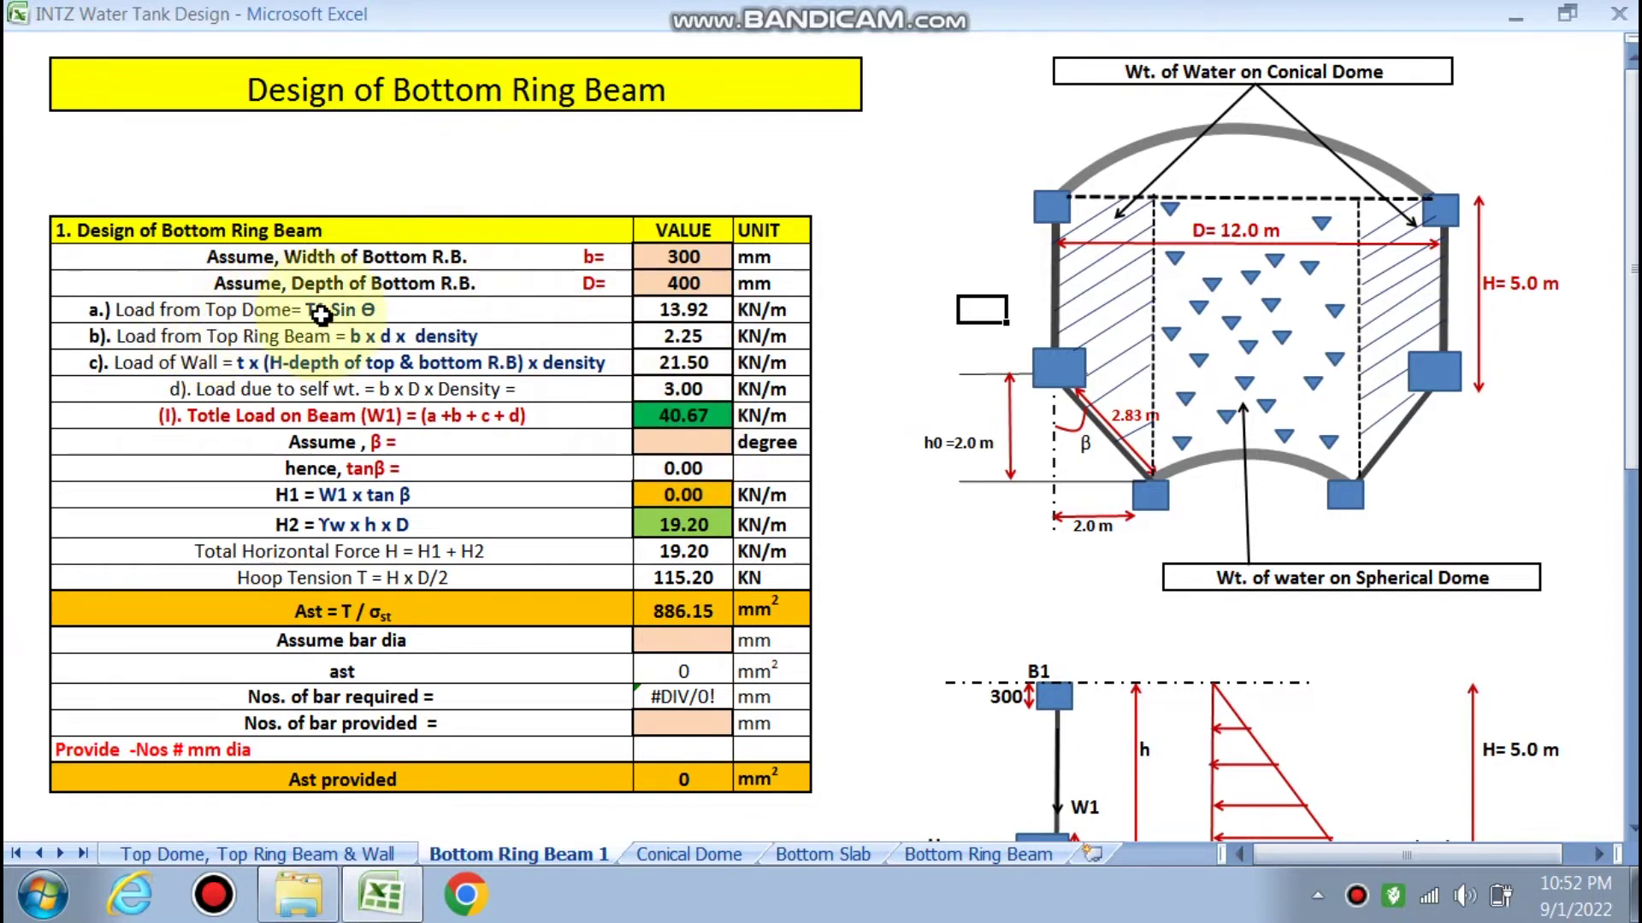
Review the top dome thrust components and top ring beam size on the Top Dome sheet, and return to Bottom Ring Beam 1
click(321, 853)
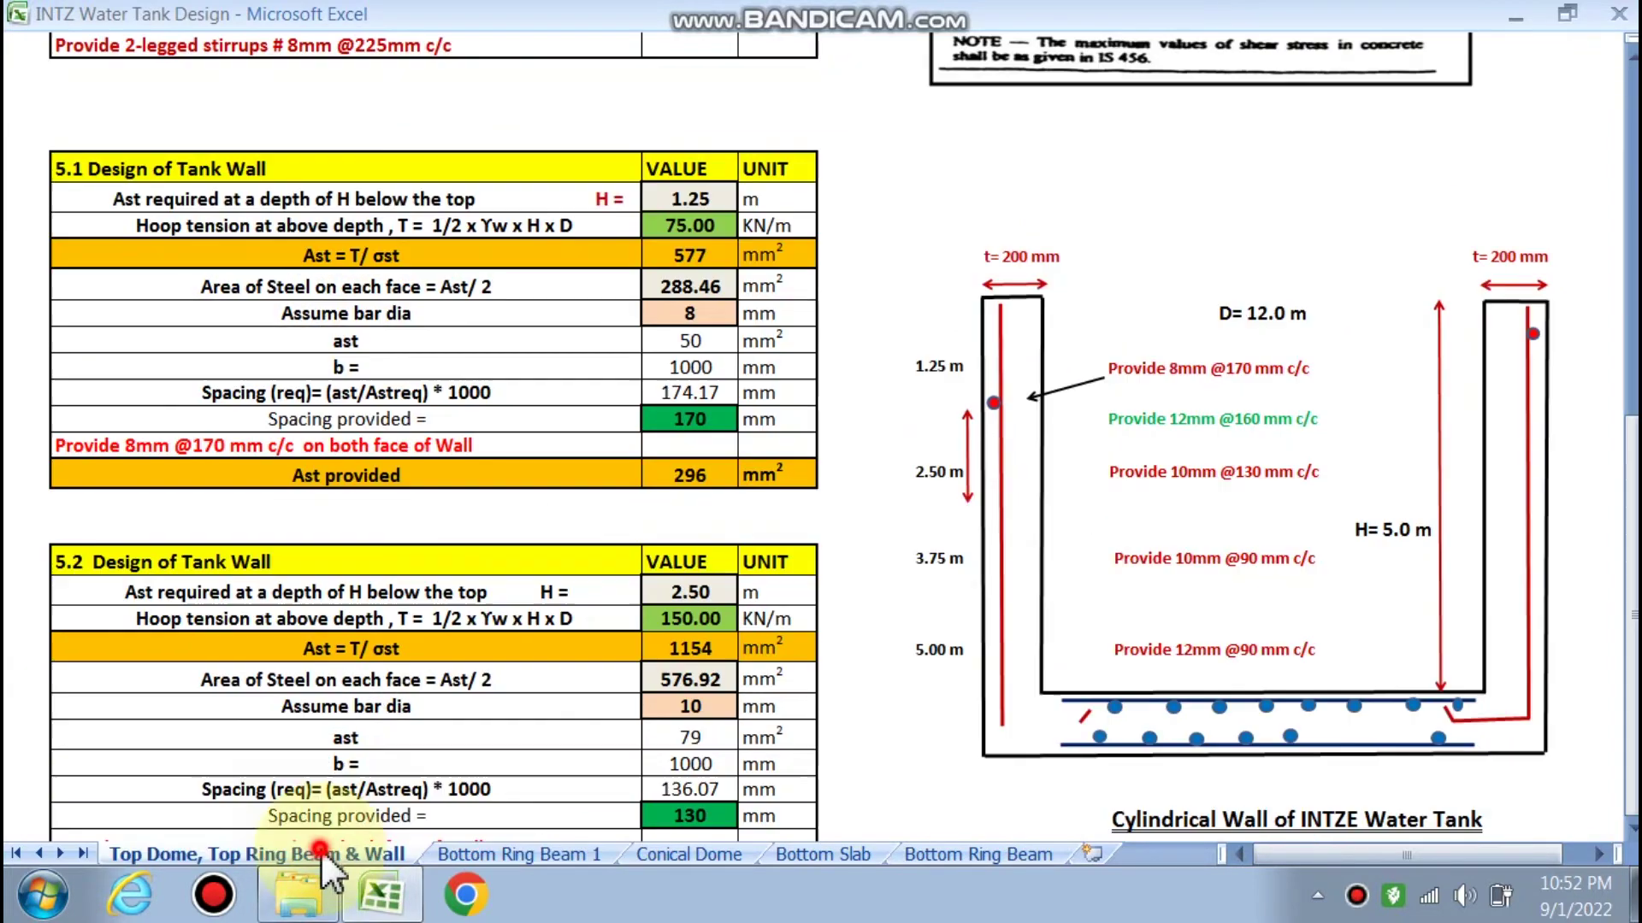
scroll(1106, 505, up, 18)
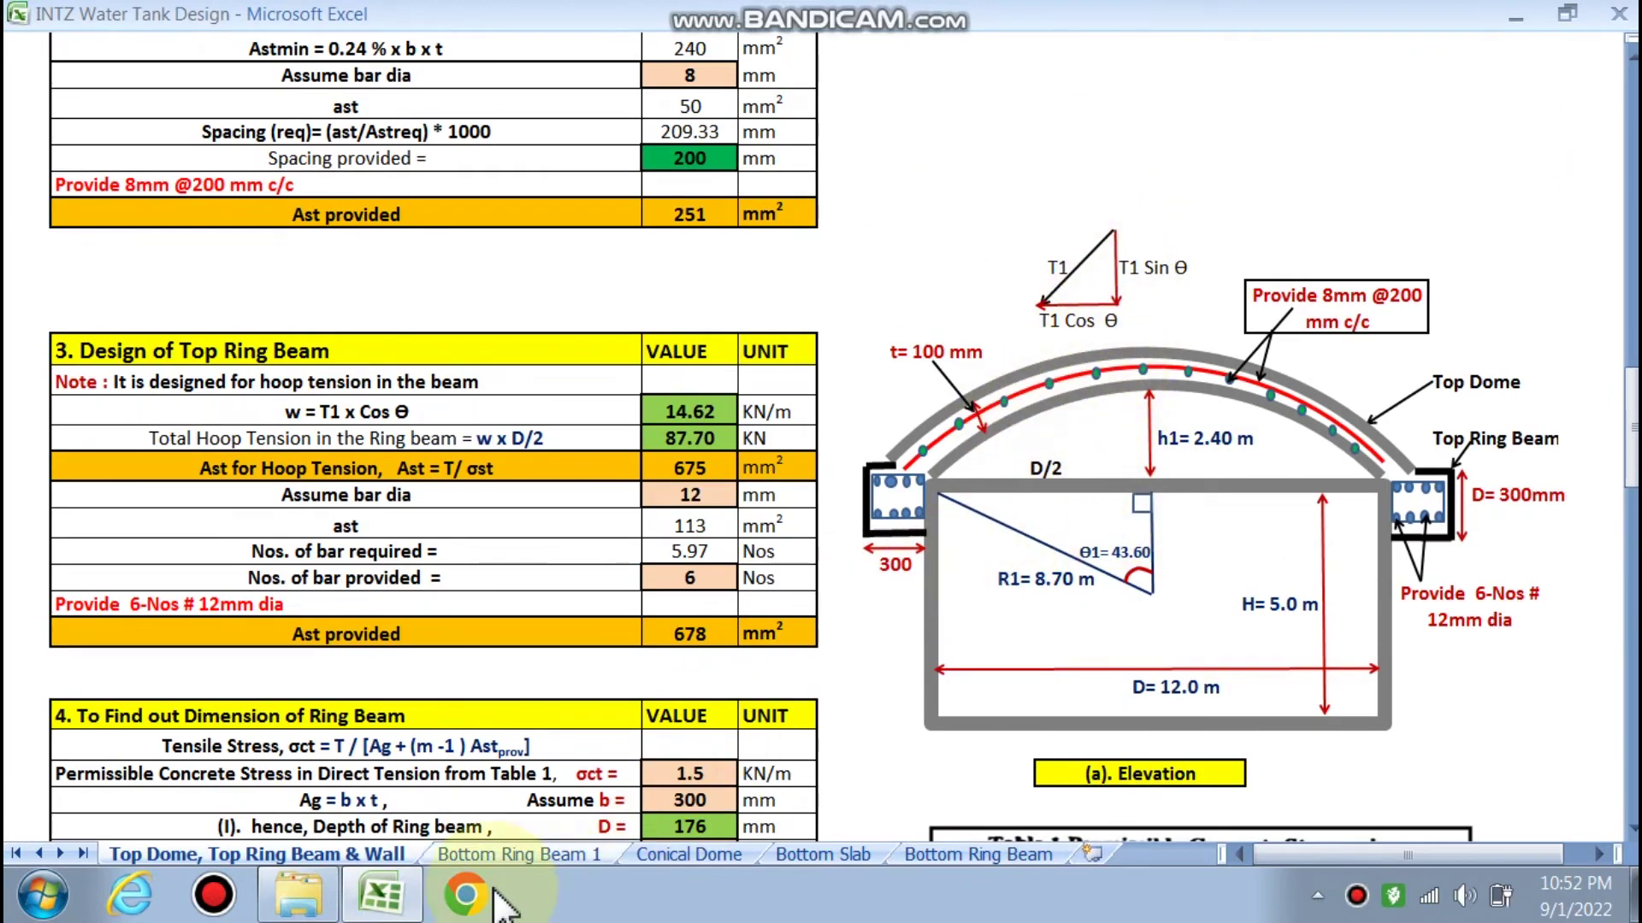
click(509, 854)
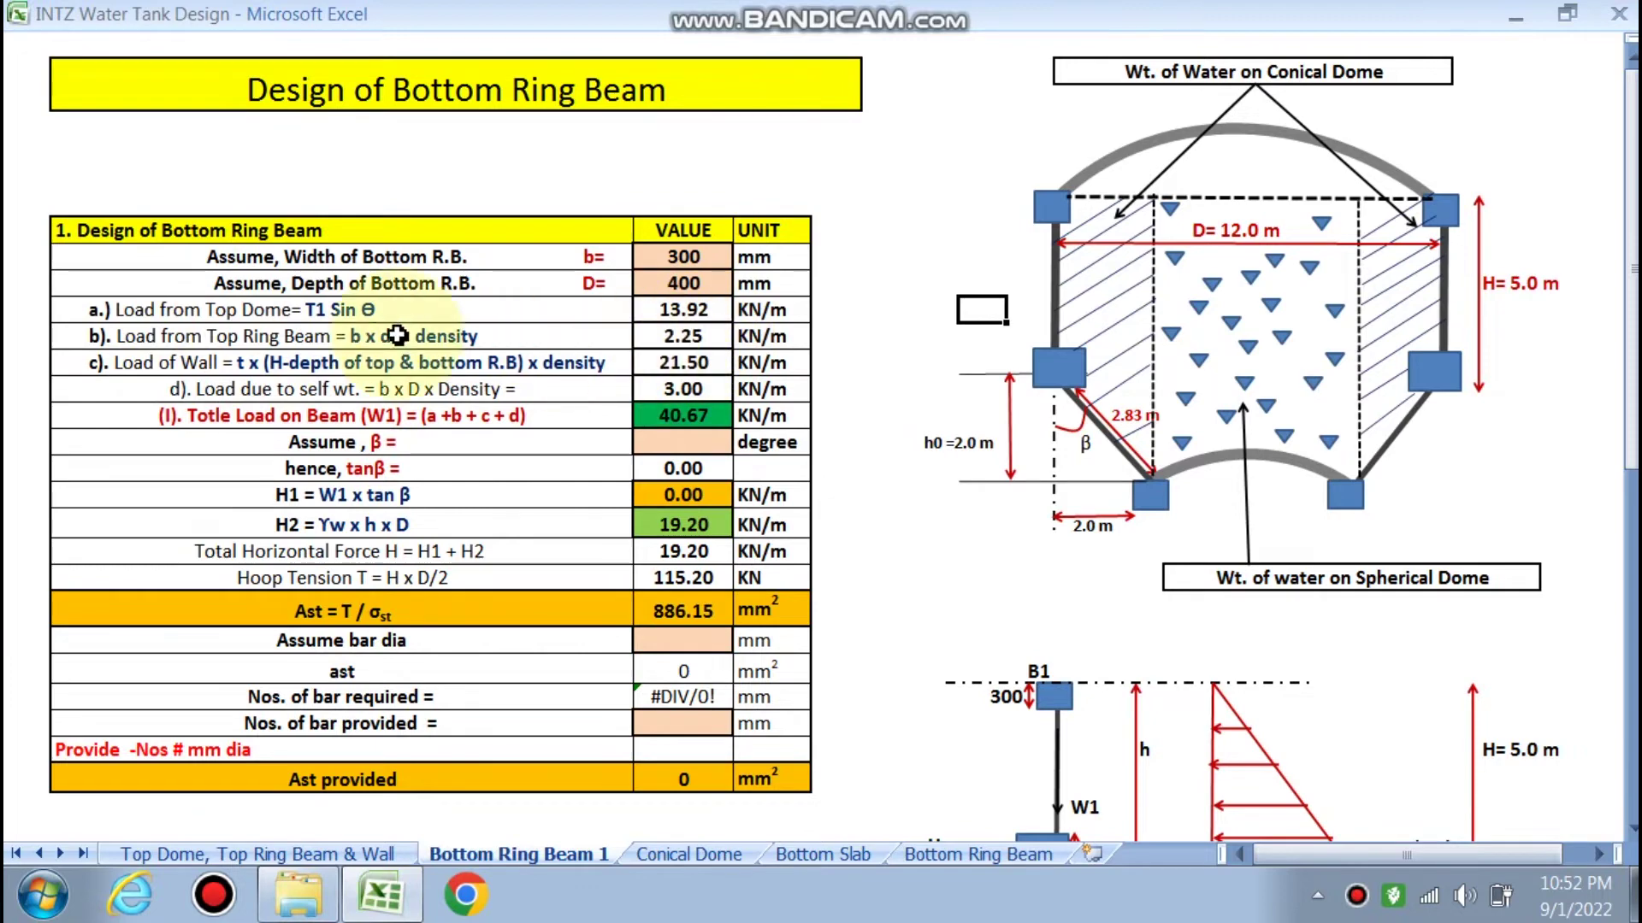
click(337, 855)
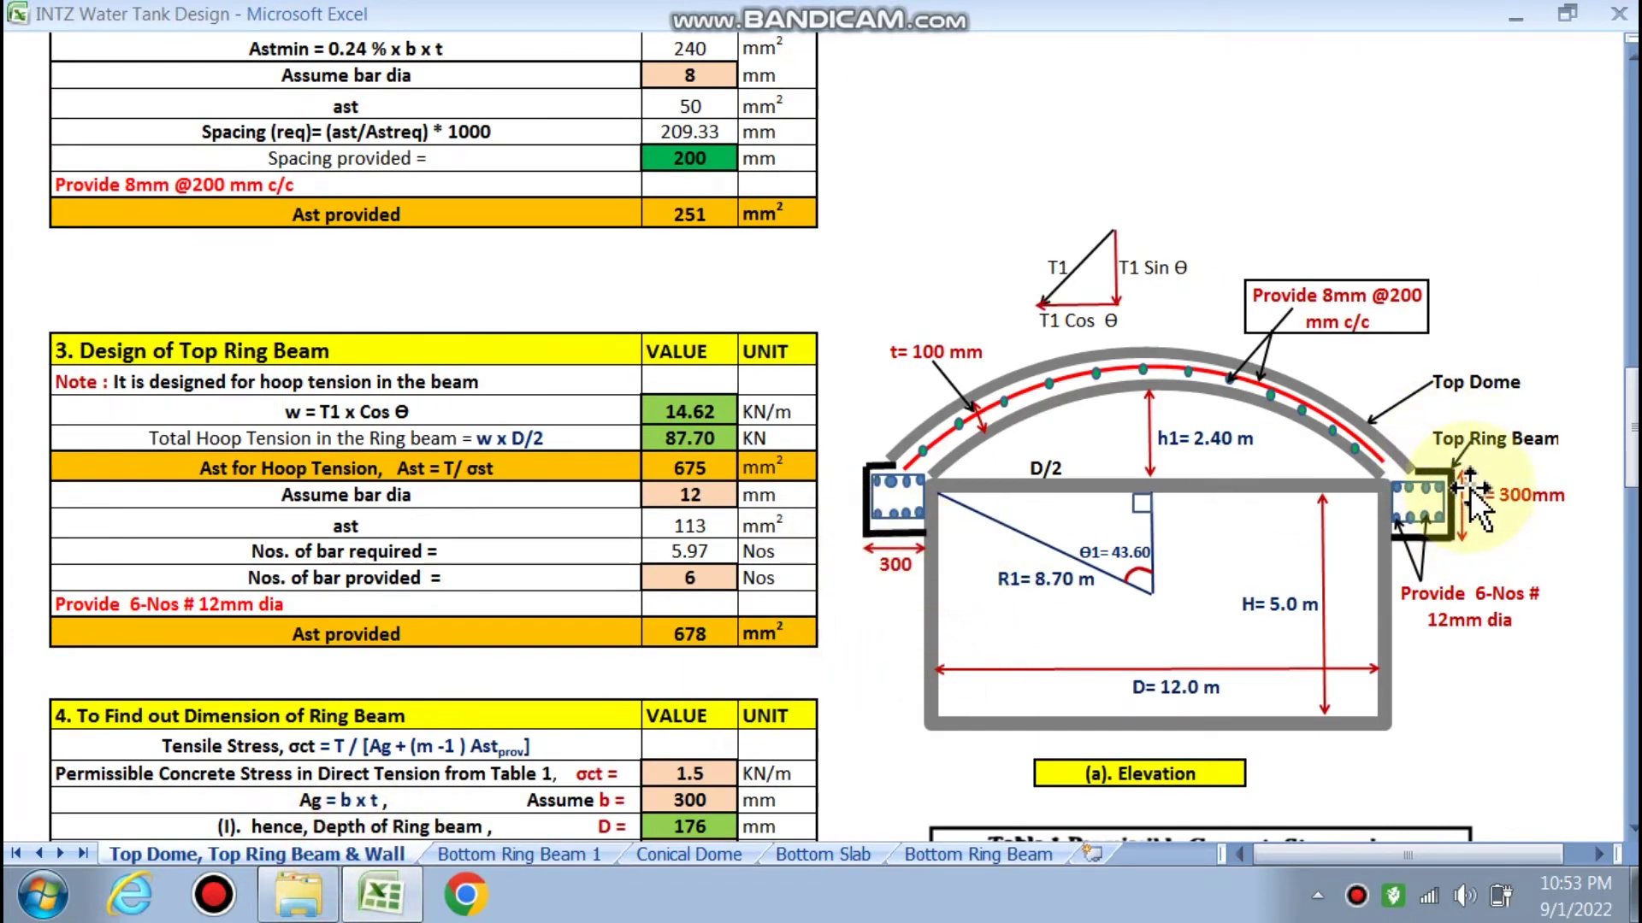
click(506, 857)
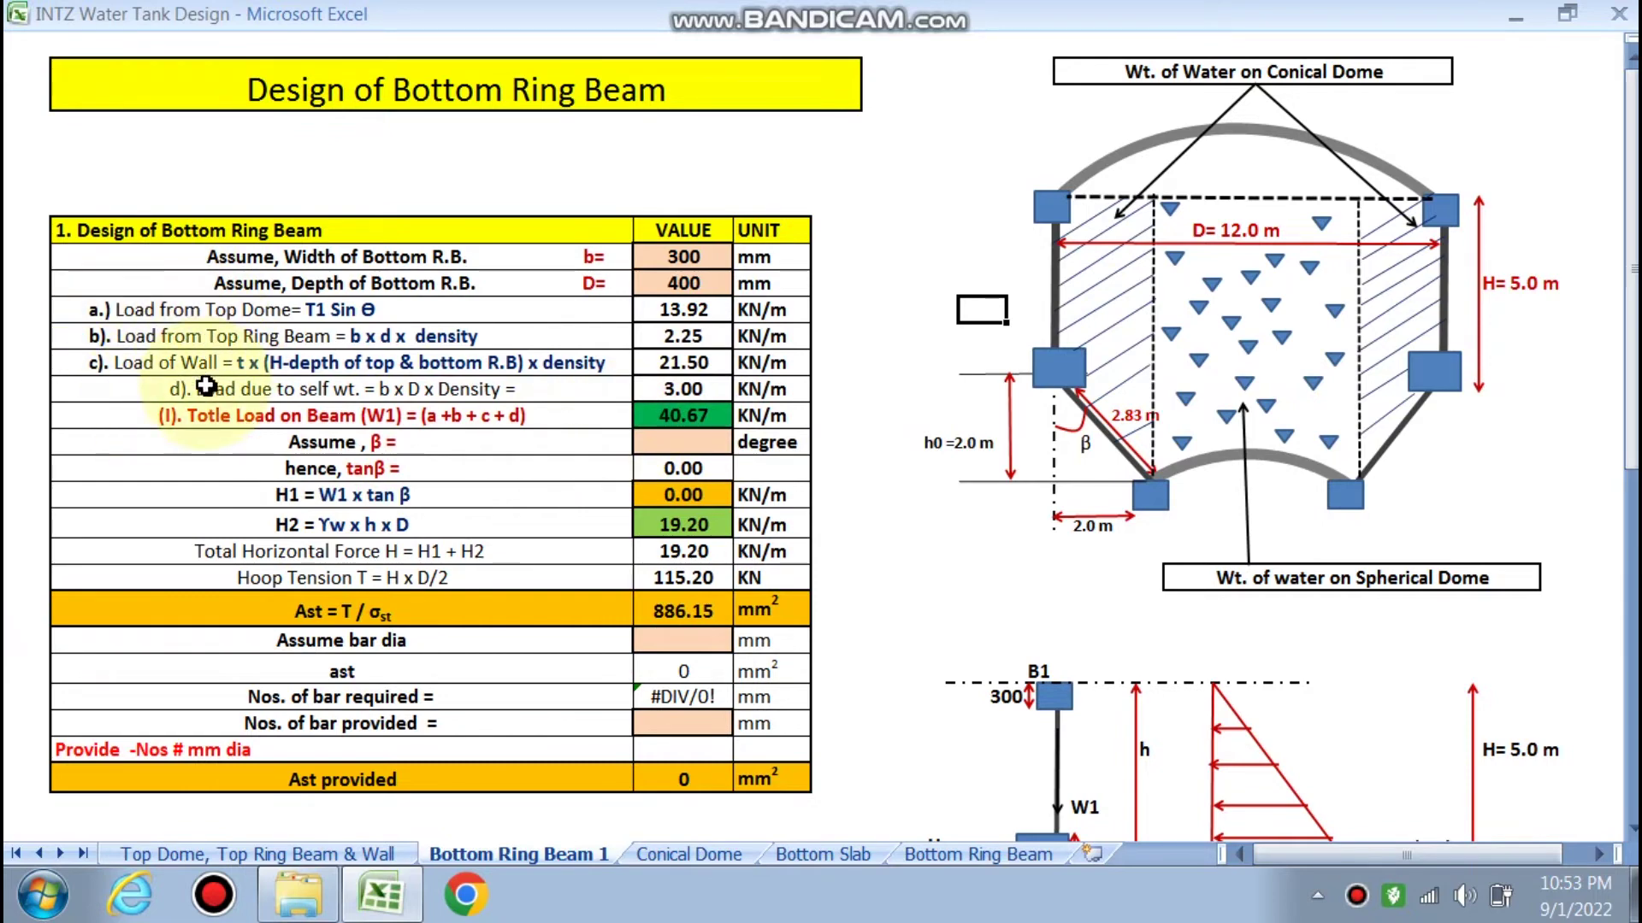
Set the assumed angle β to 45 degrees in the bottom ring beam design and compare it with the force diagram
click(664, 440)
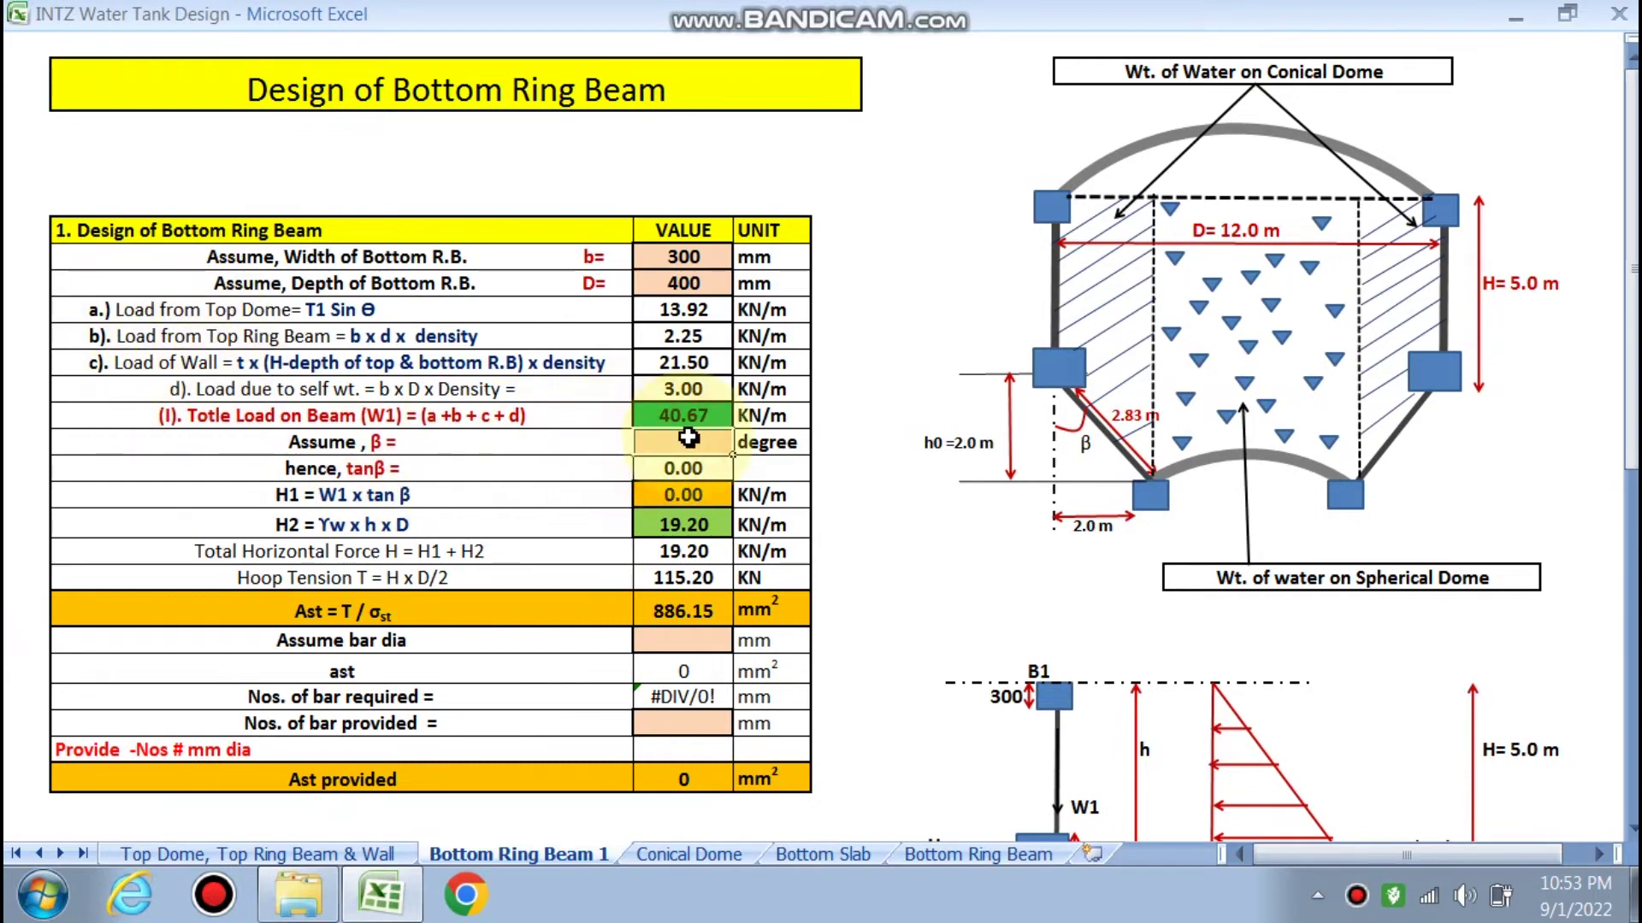
scroll(676, 440, down, 1)
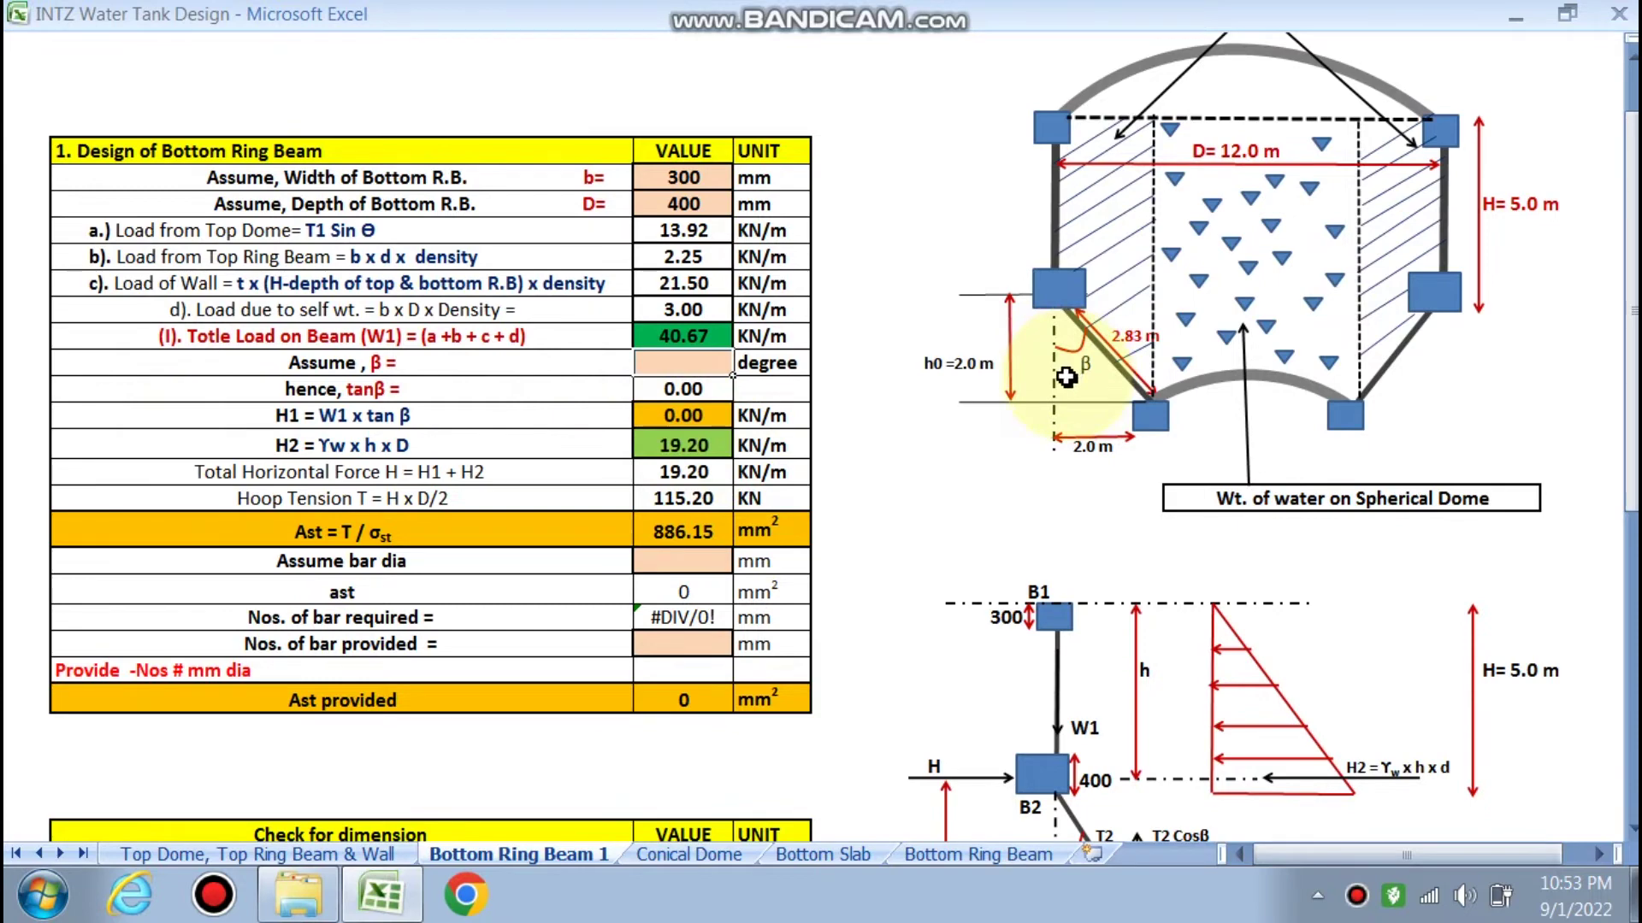
text(45)
click(800, 395)
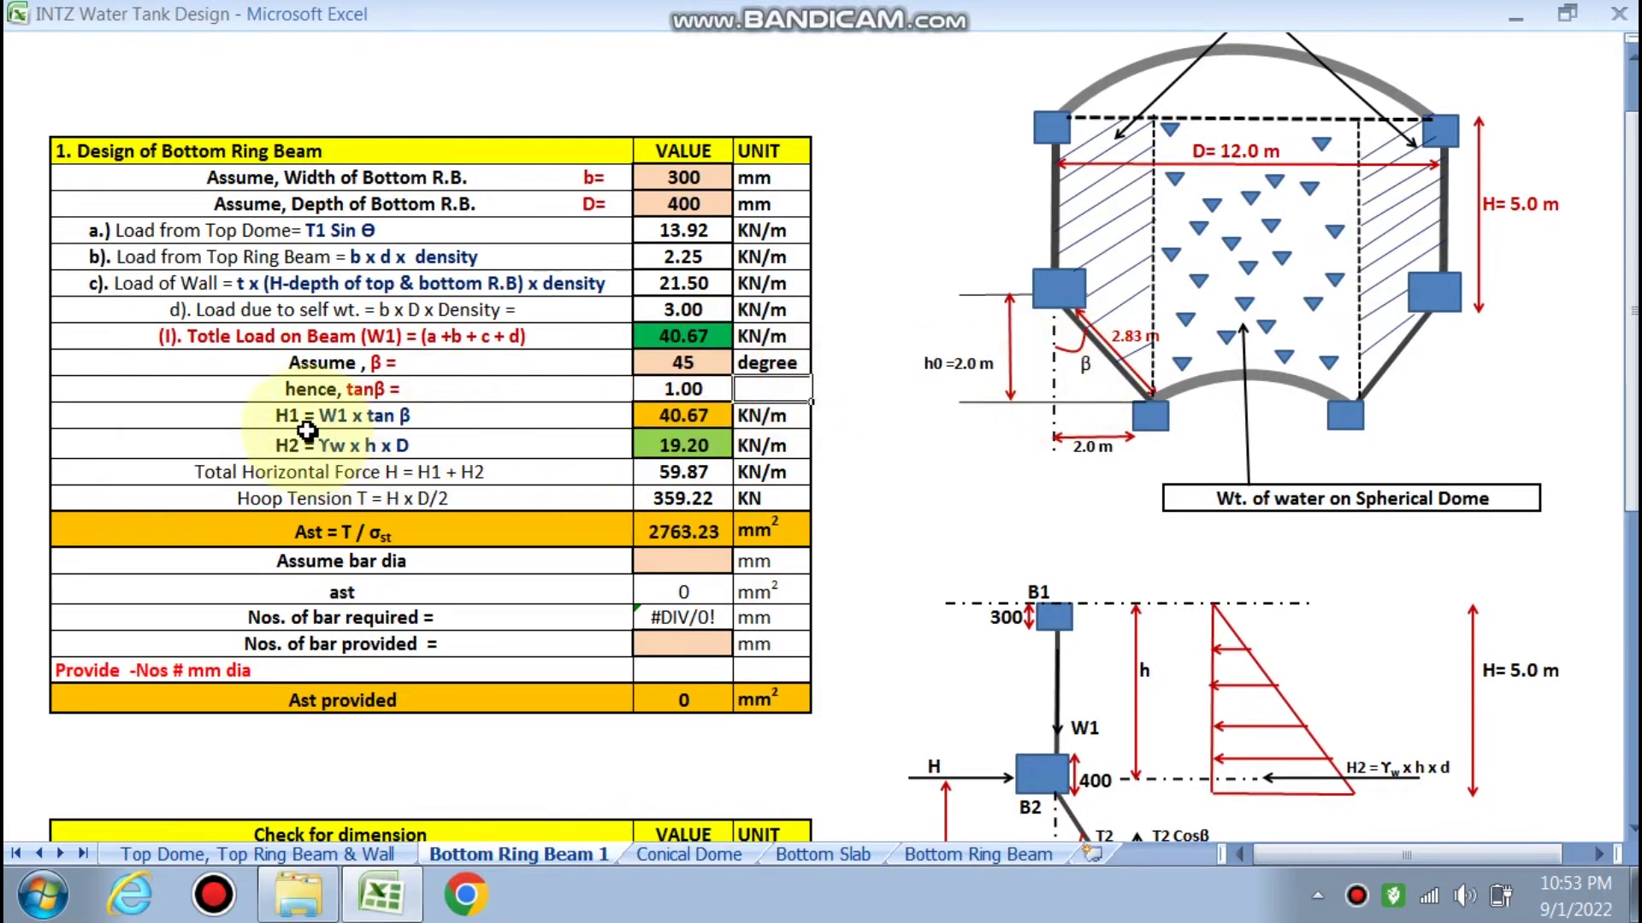
scroll(1158, 608, down, 2)
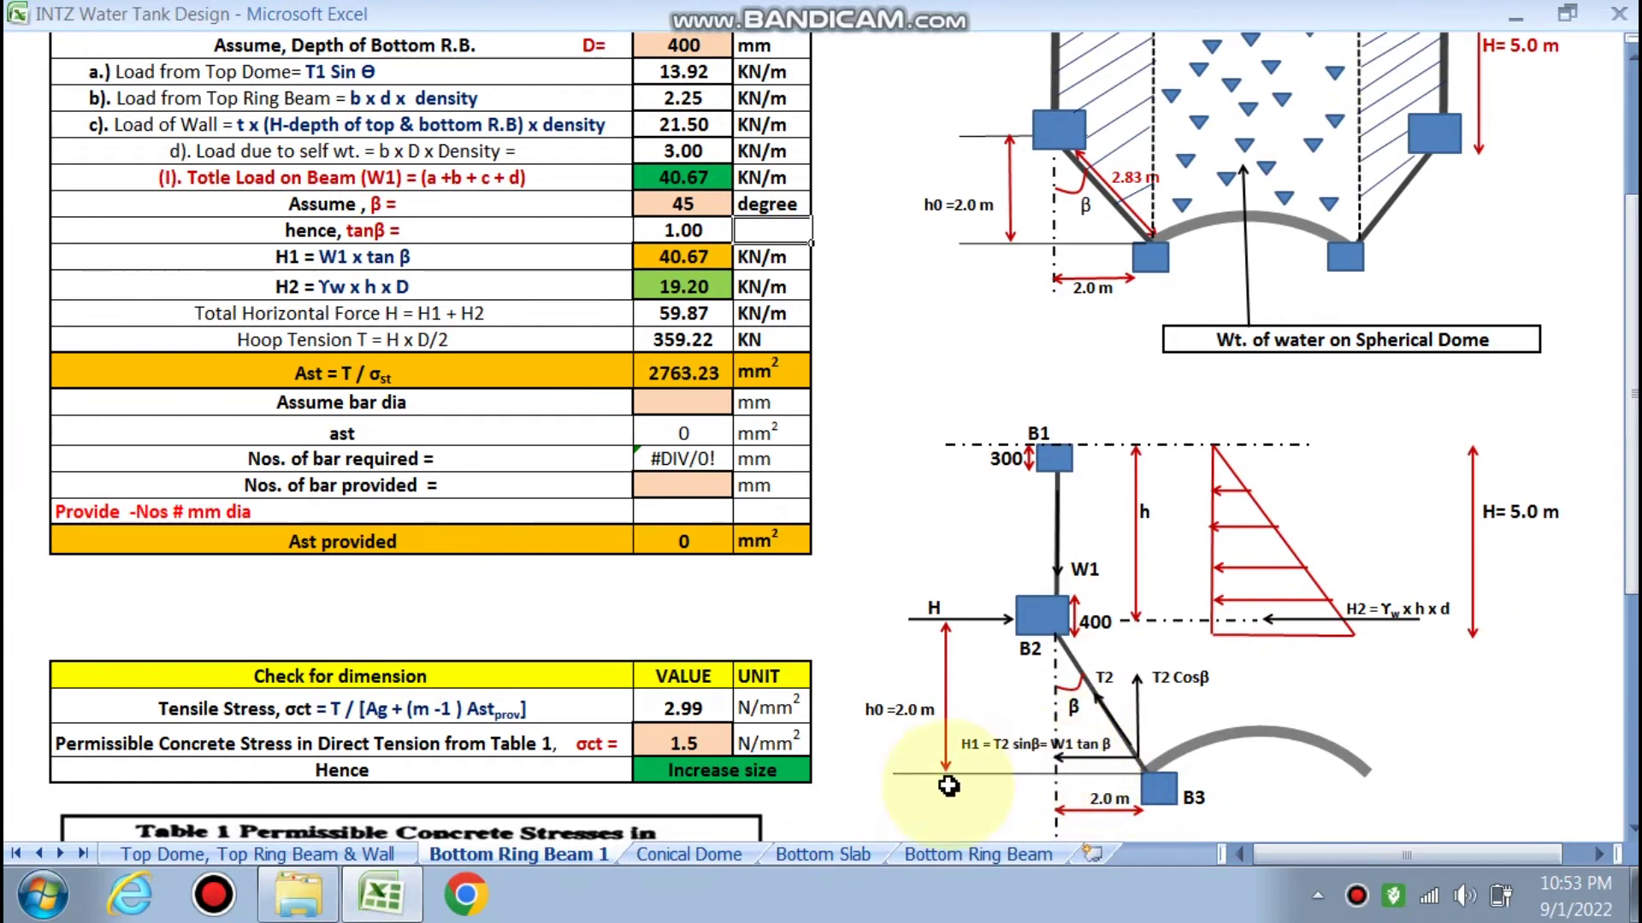
scroll(1082, 765, up, 2)
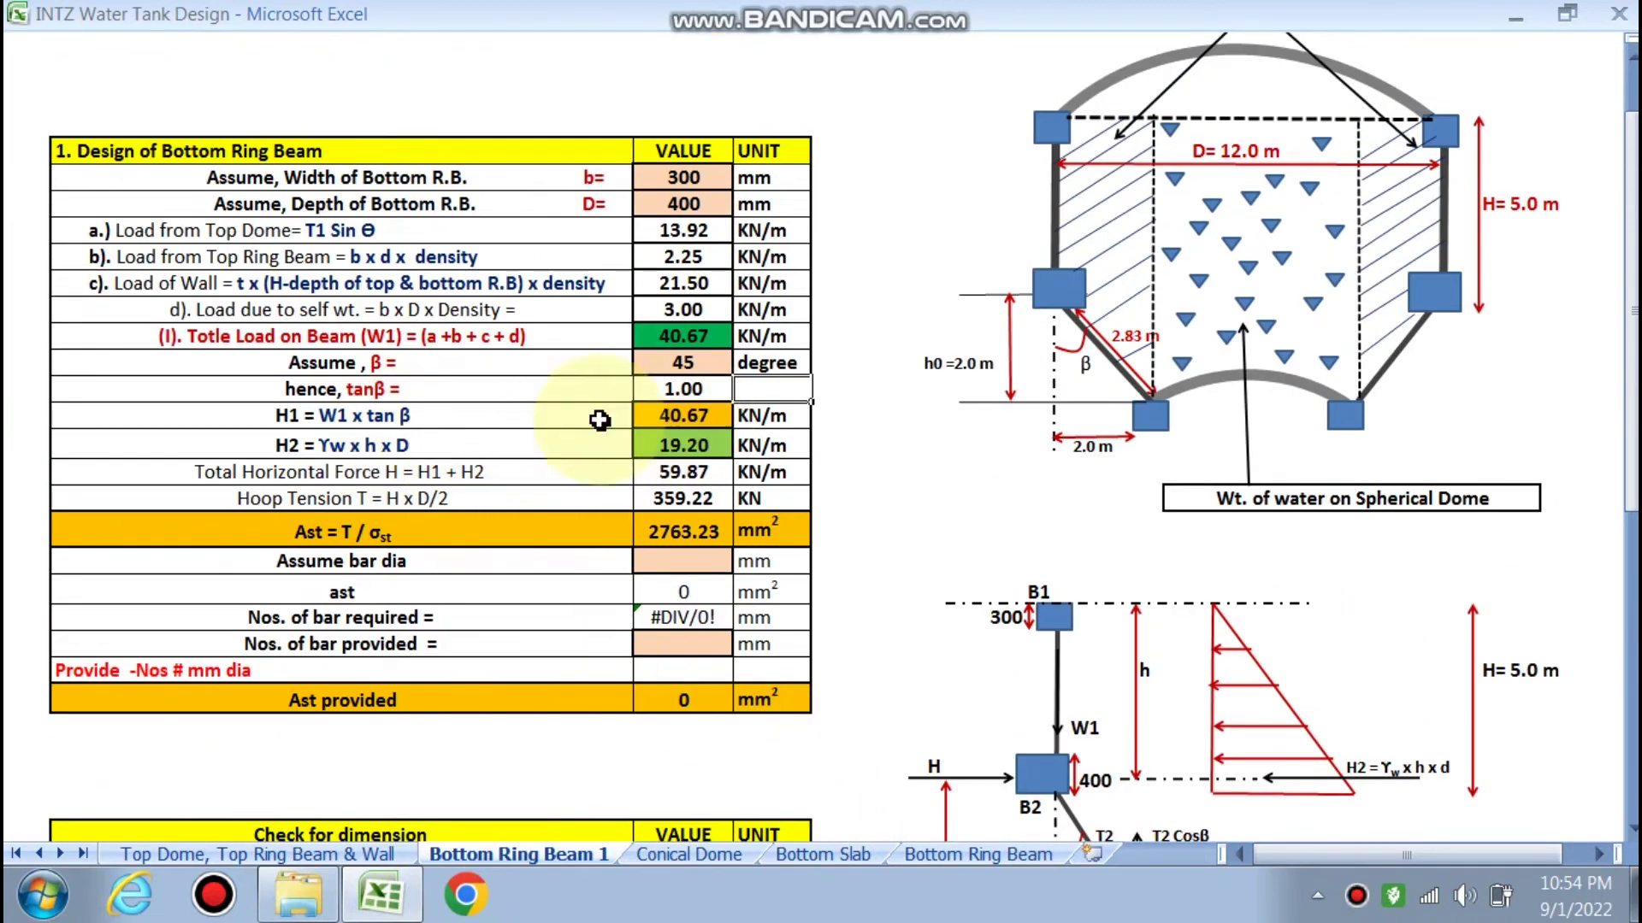
Set the bottom ring beam's assumed bar diameter to 20 mm and the number of bars provided to 10
scroll(1314, 652, down, 2)
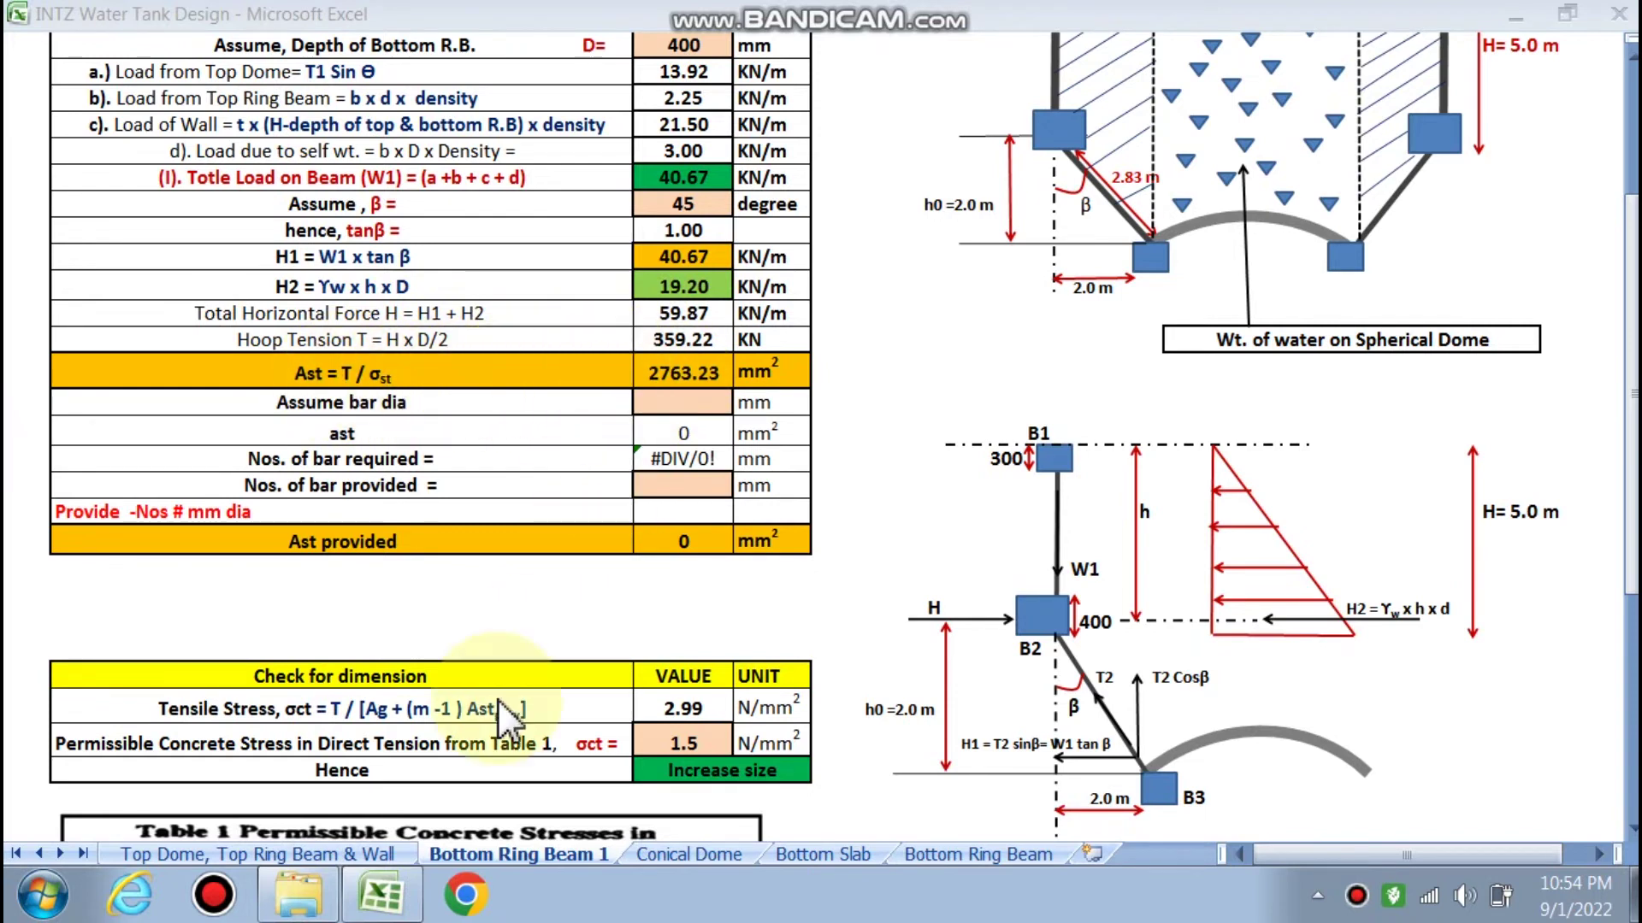
click(665, 398)
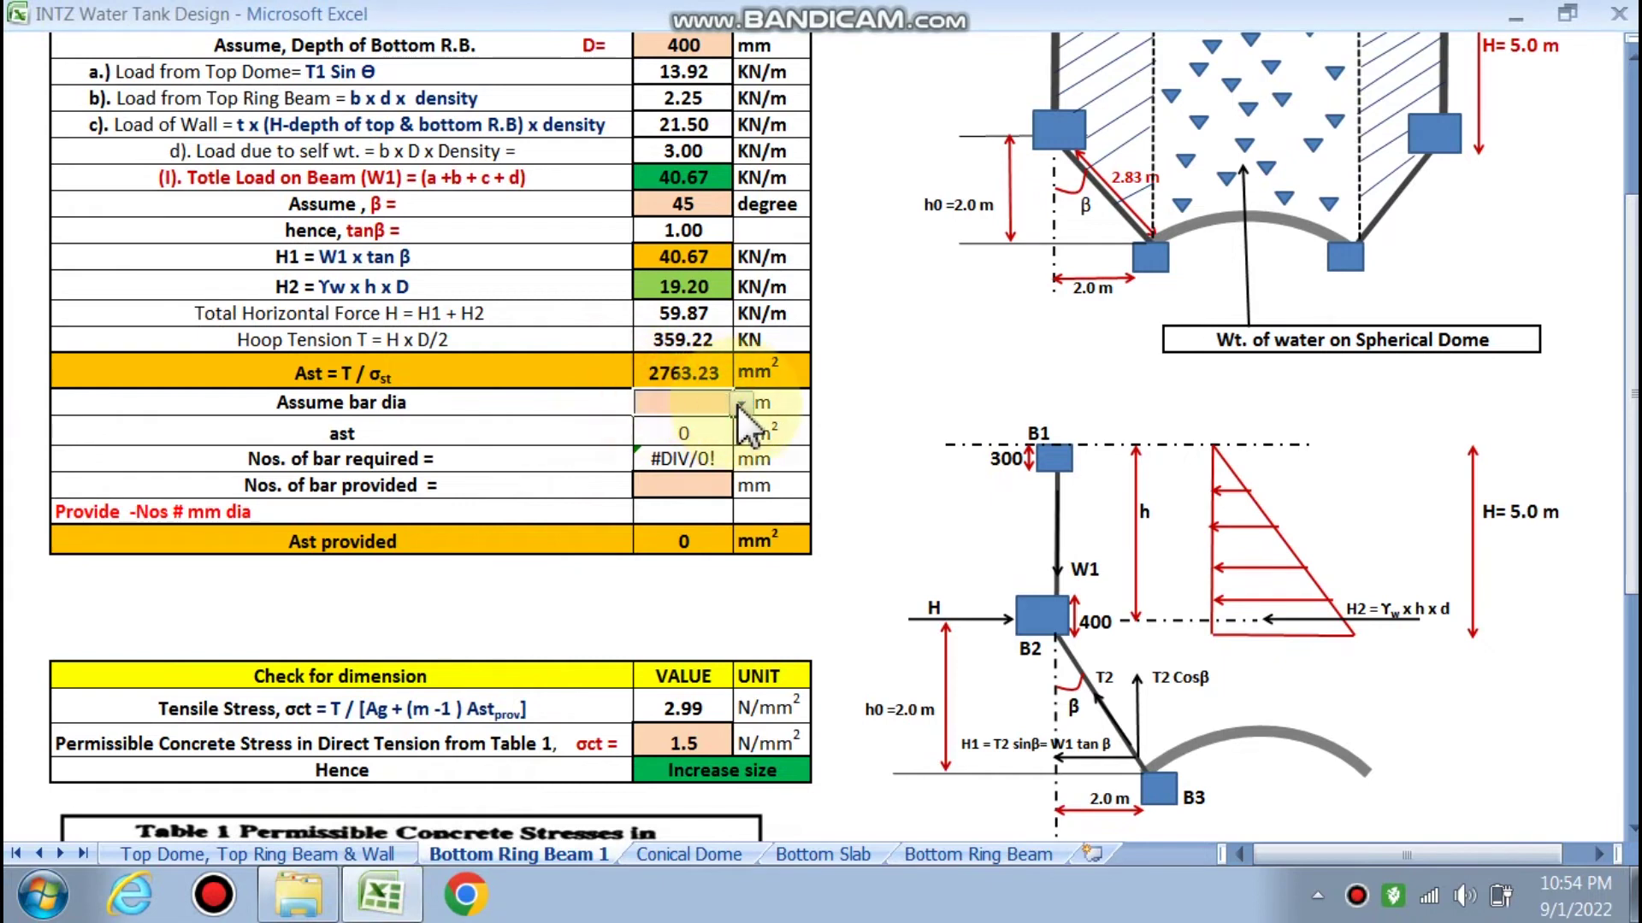
click(741, 404)
click(664, 459)
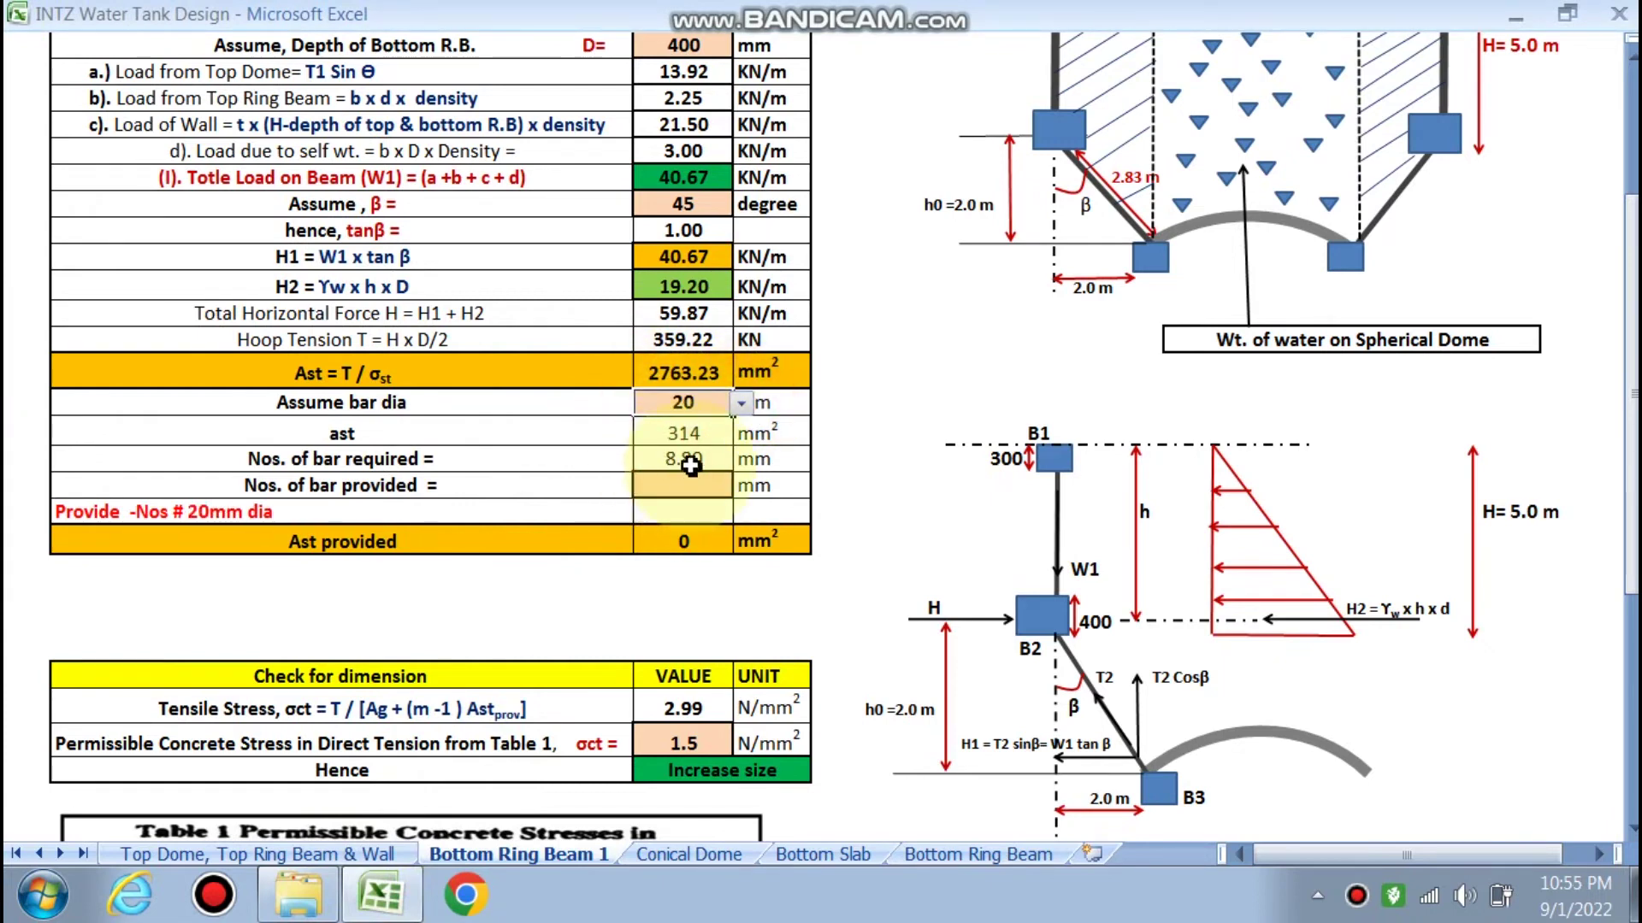
click(671, 485)
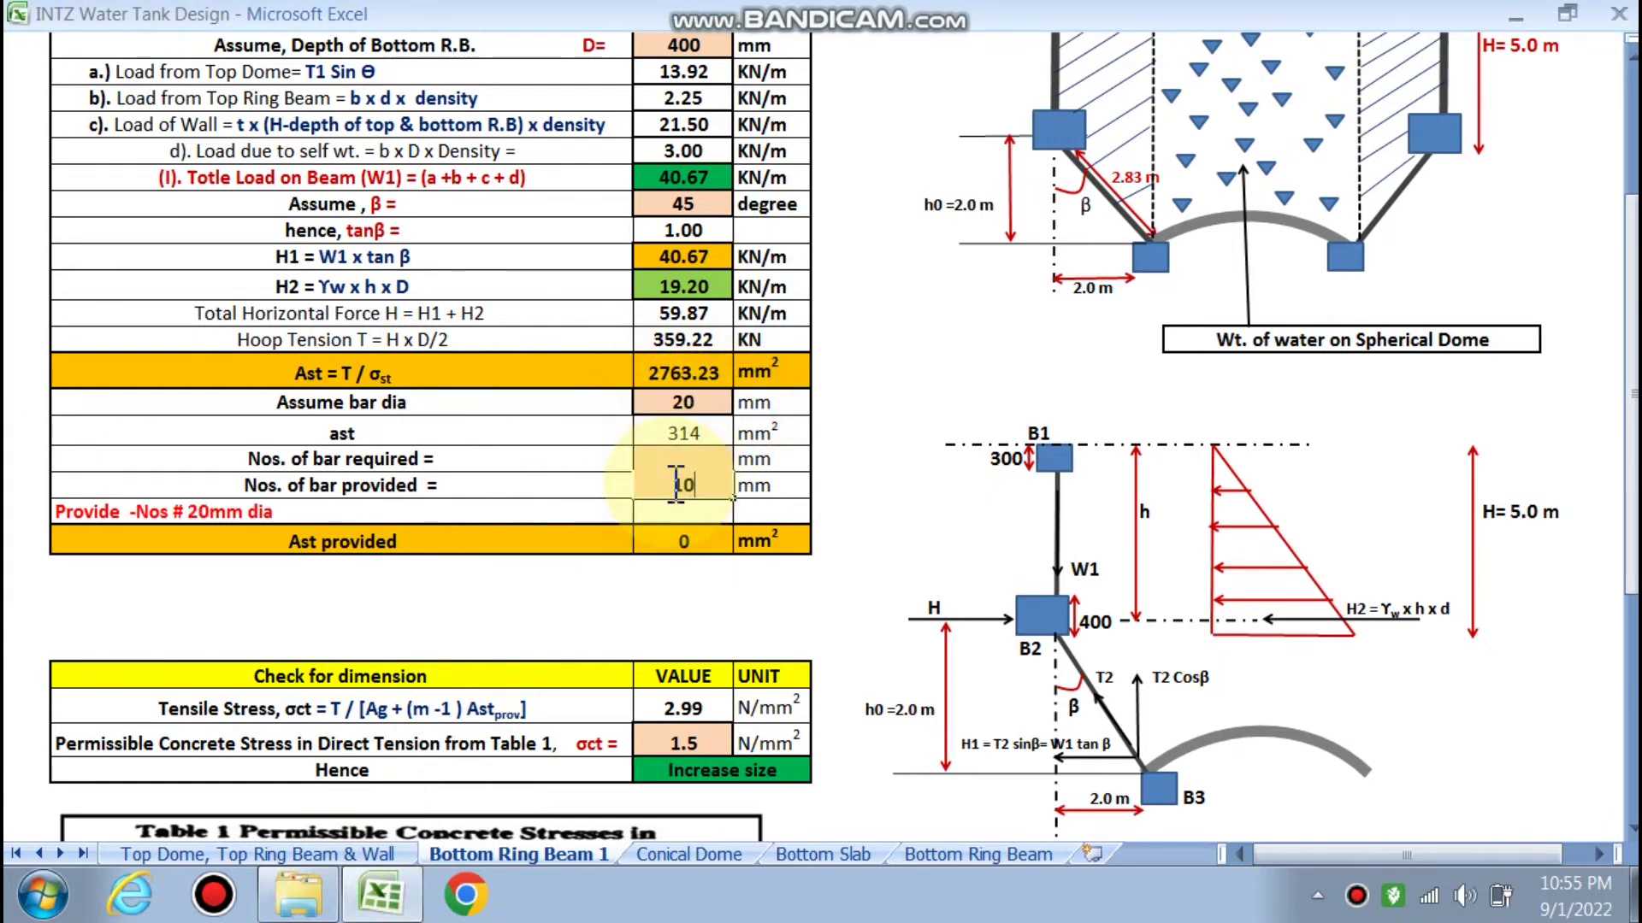
text(10)
key(Return)
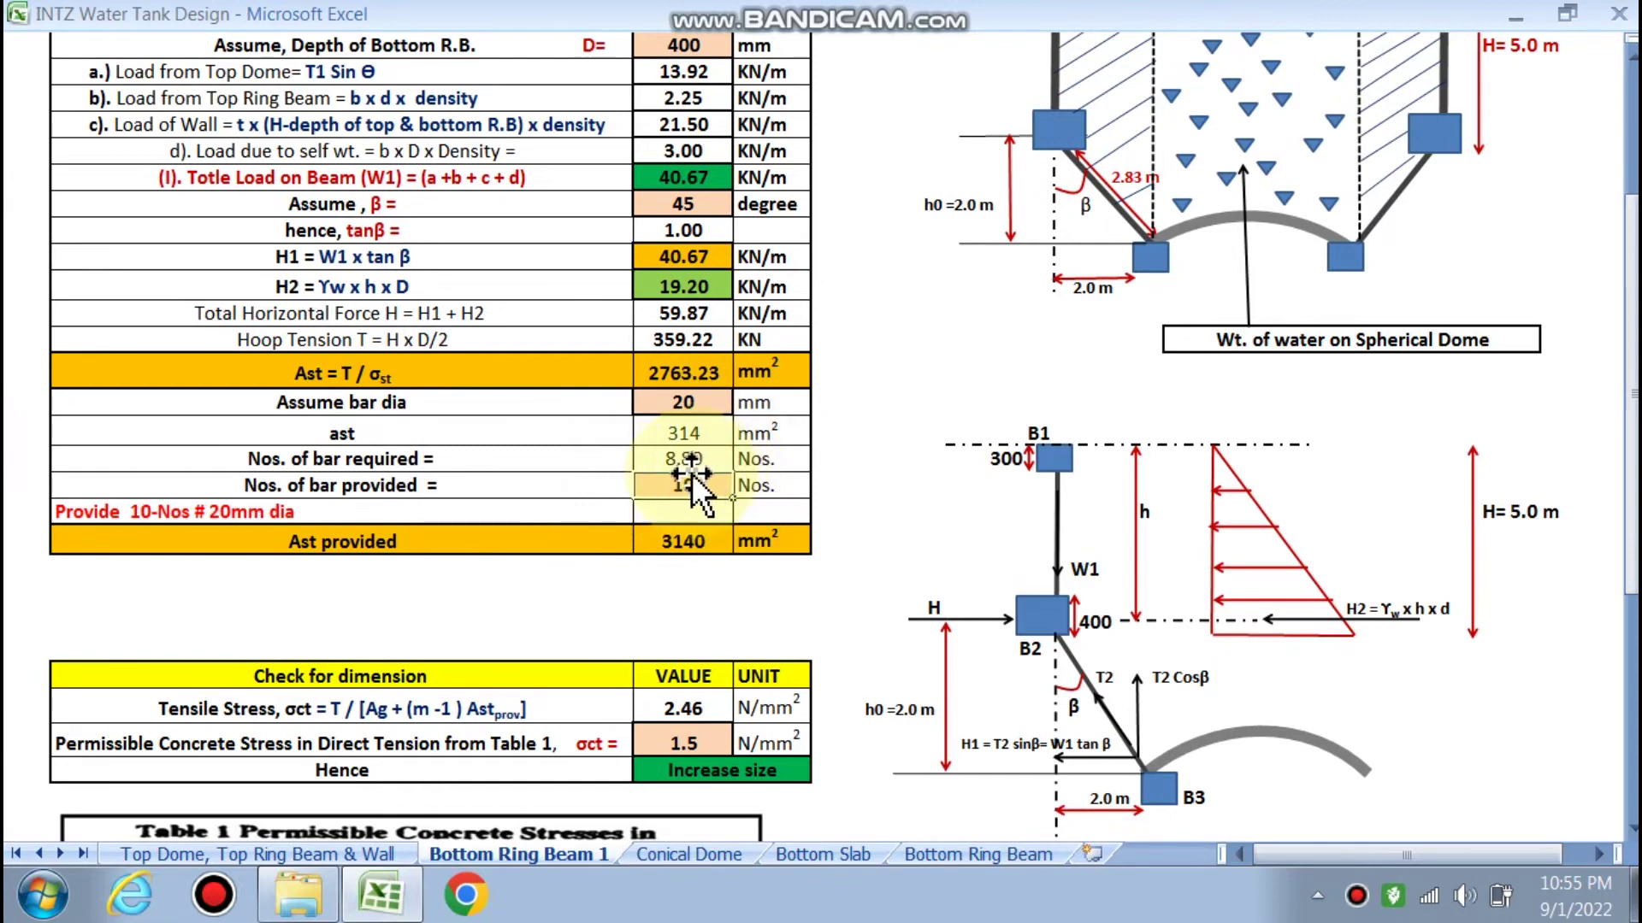
click(868, 541)
scroll(869, 542, down, 3)
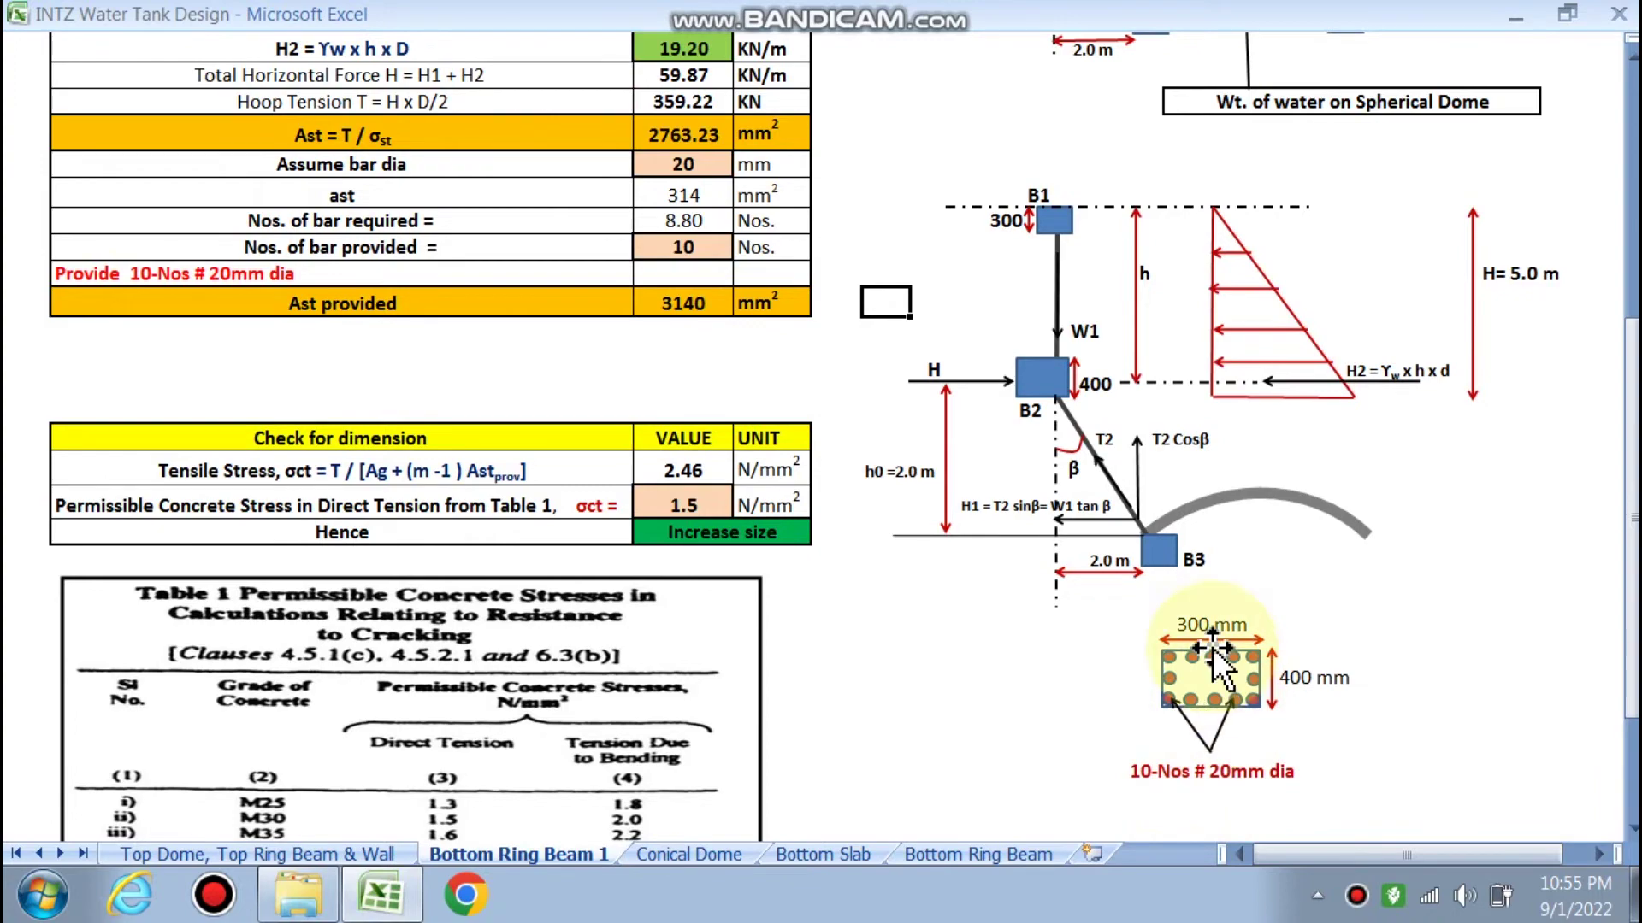
scroll(934, 704, up, 2)
scroll(931, 652, down, 1)
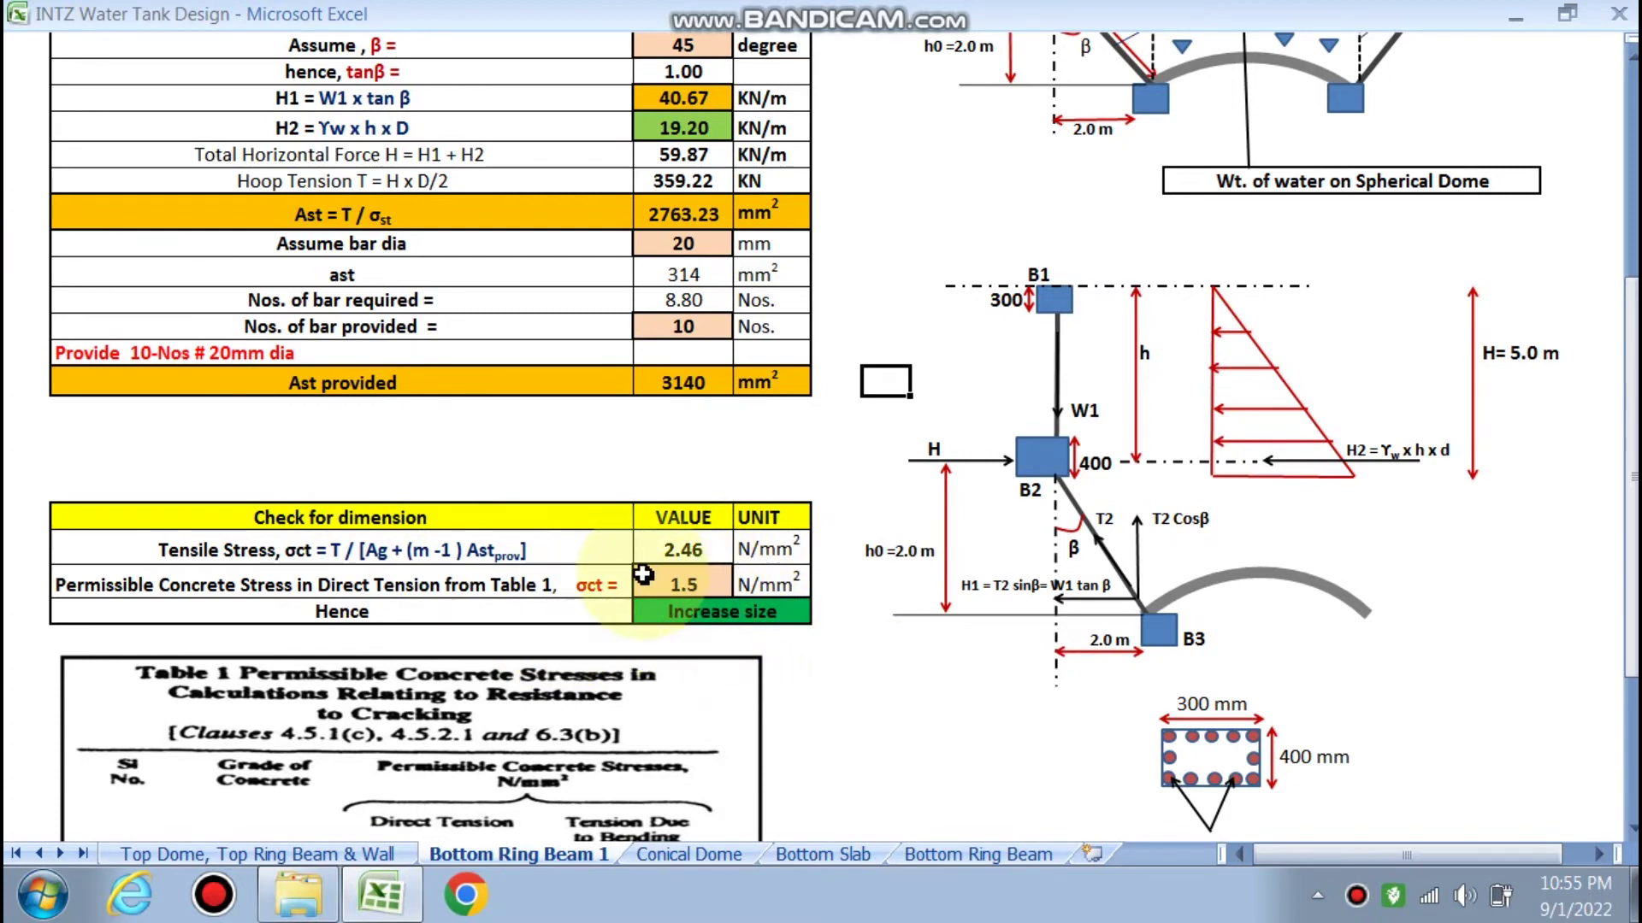
Increase the bottom ring beam to 400 mm width and 500 mm depth, and recheck the tensile stress
scroll(643, 574, up, 5)
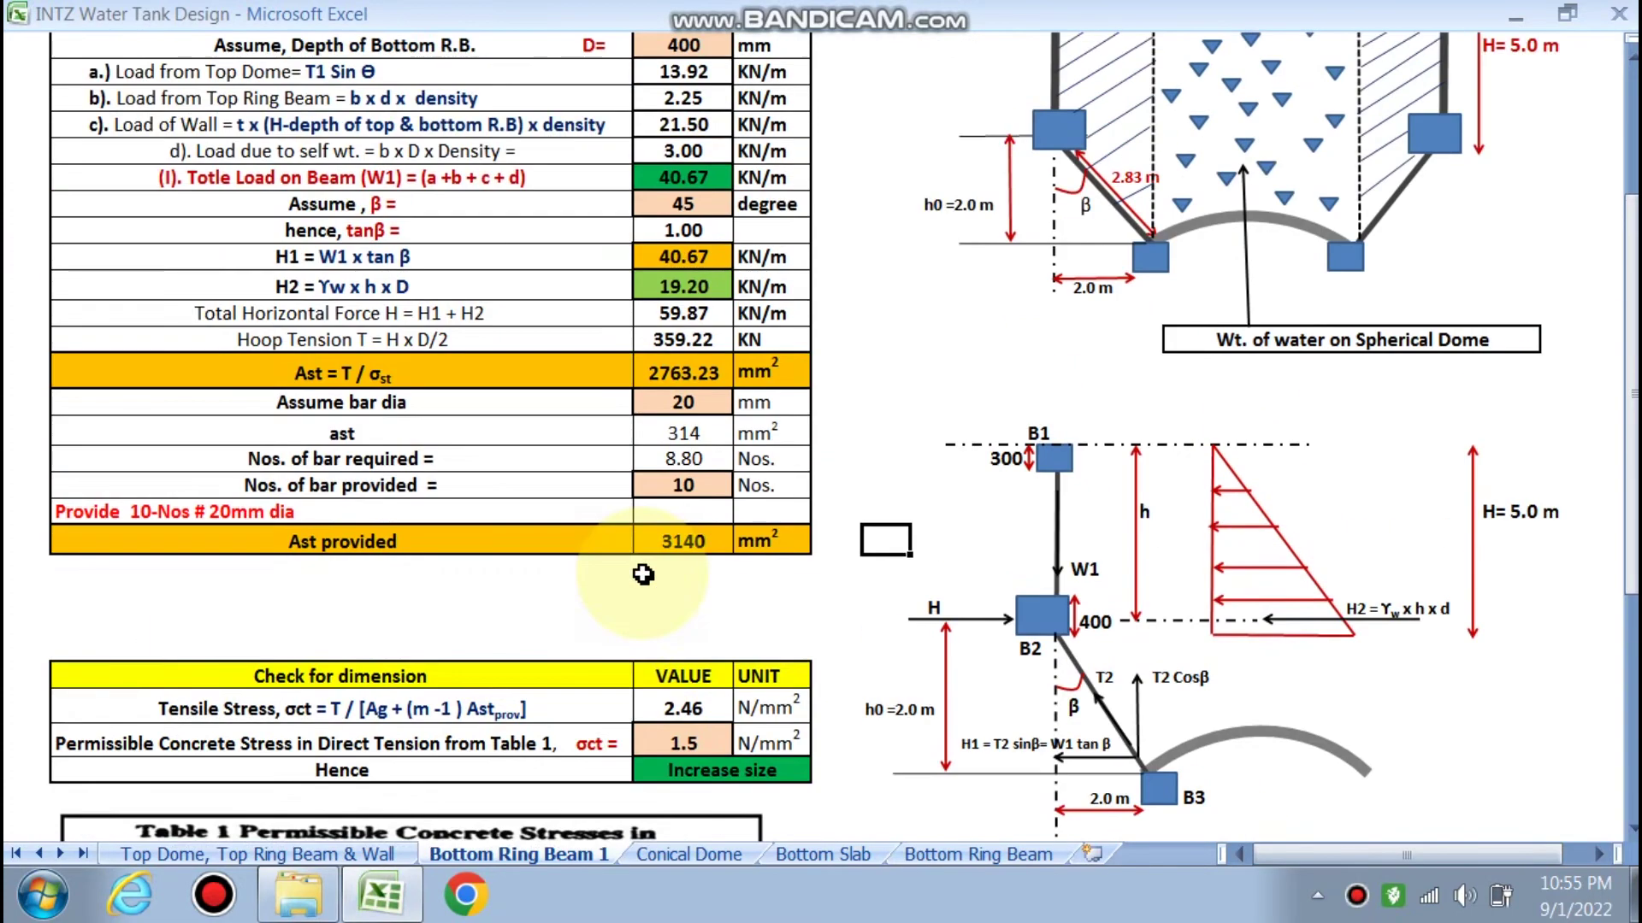
click(690, 258)
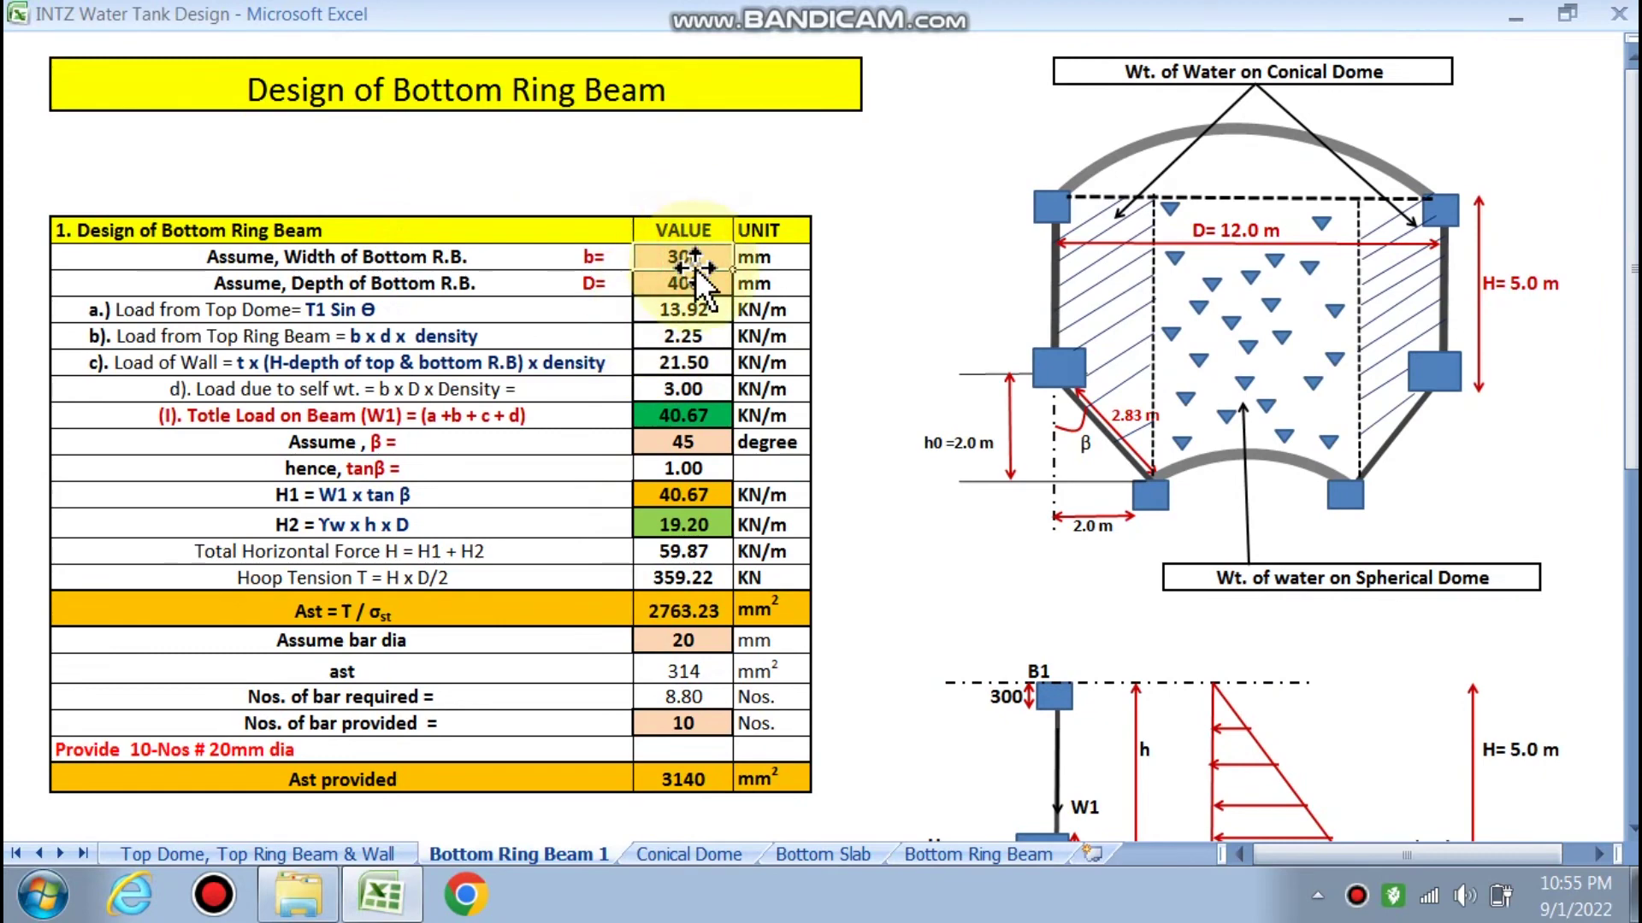
key(Return)
scroll(836, 356, down, 7)
scroll(746, 409, up, 5)
scroll(746, 409, up, 2)
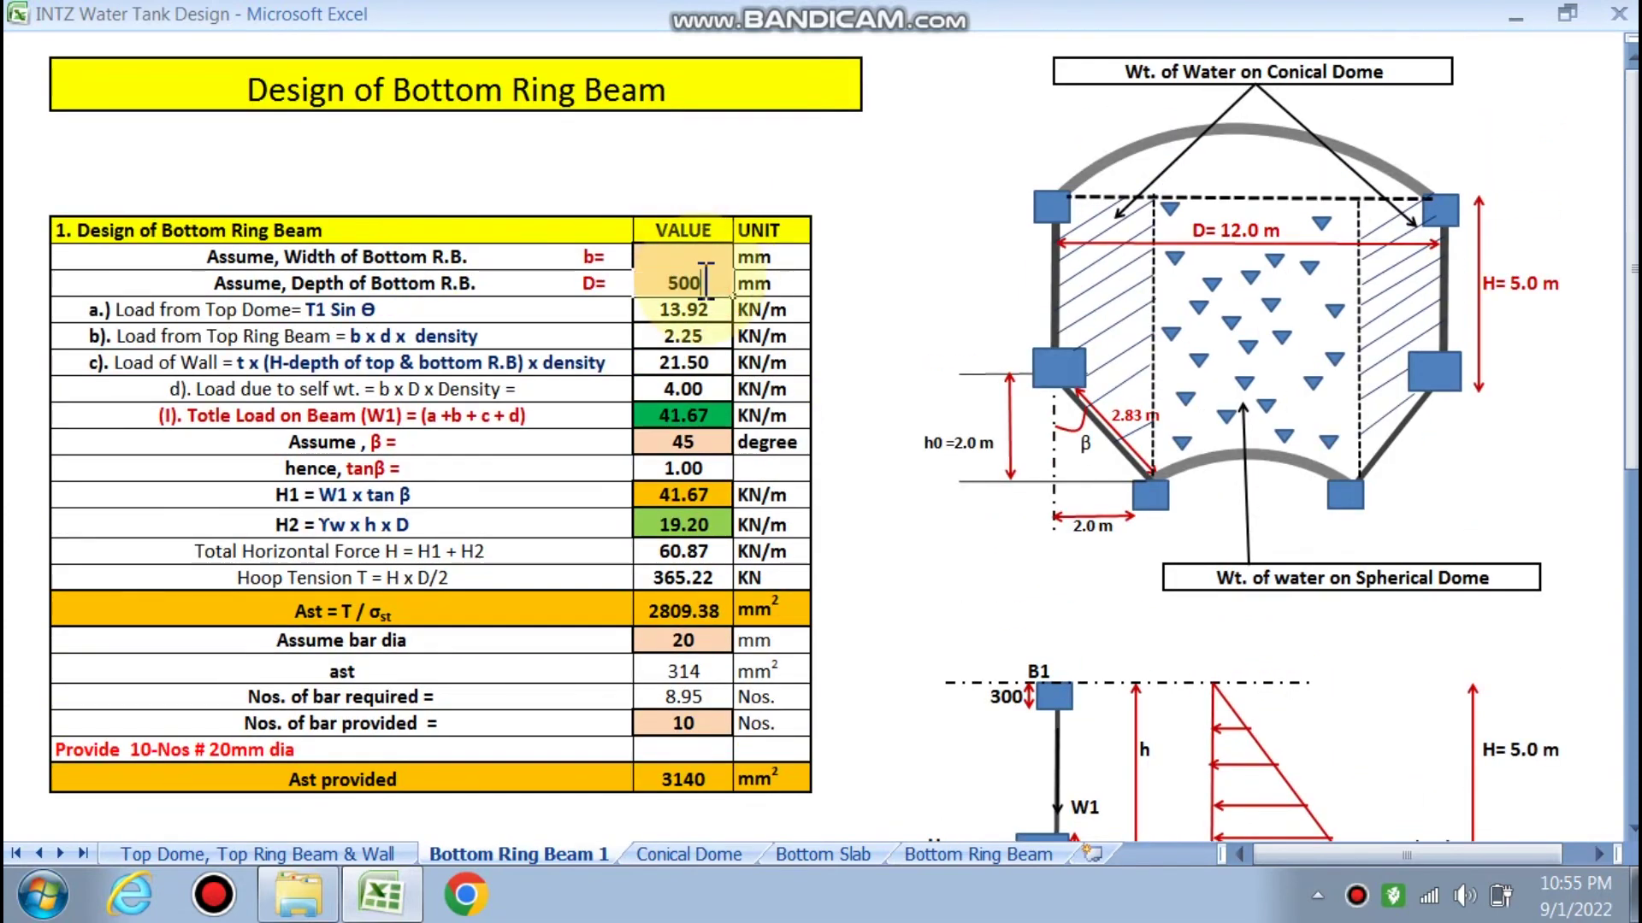
click(885, 311)
scroll(864, 355, down, 5)
scroll(828, 430, up, 4)
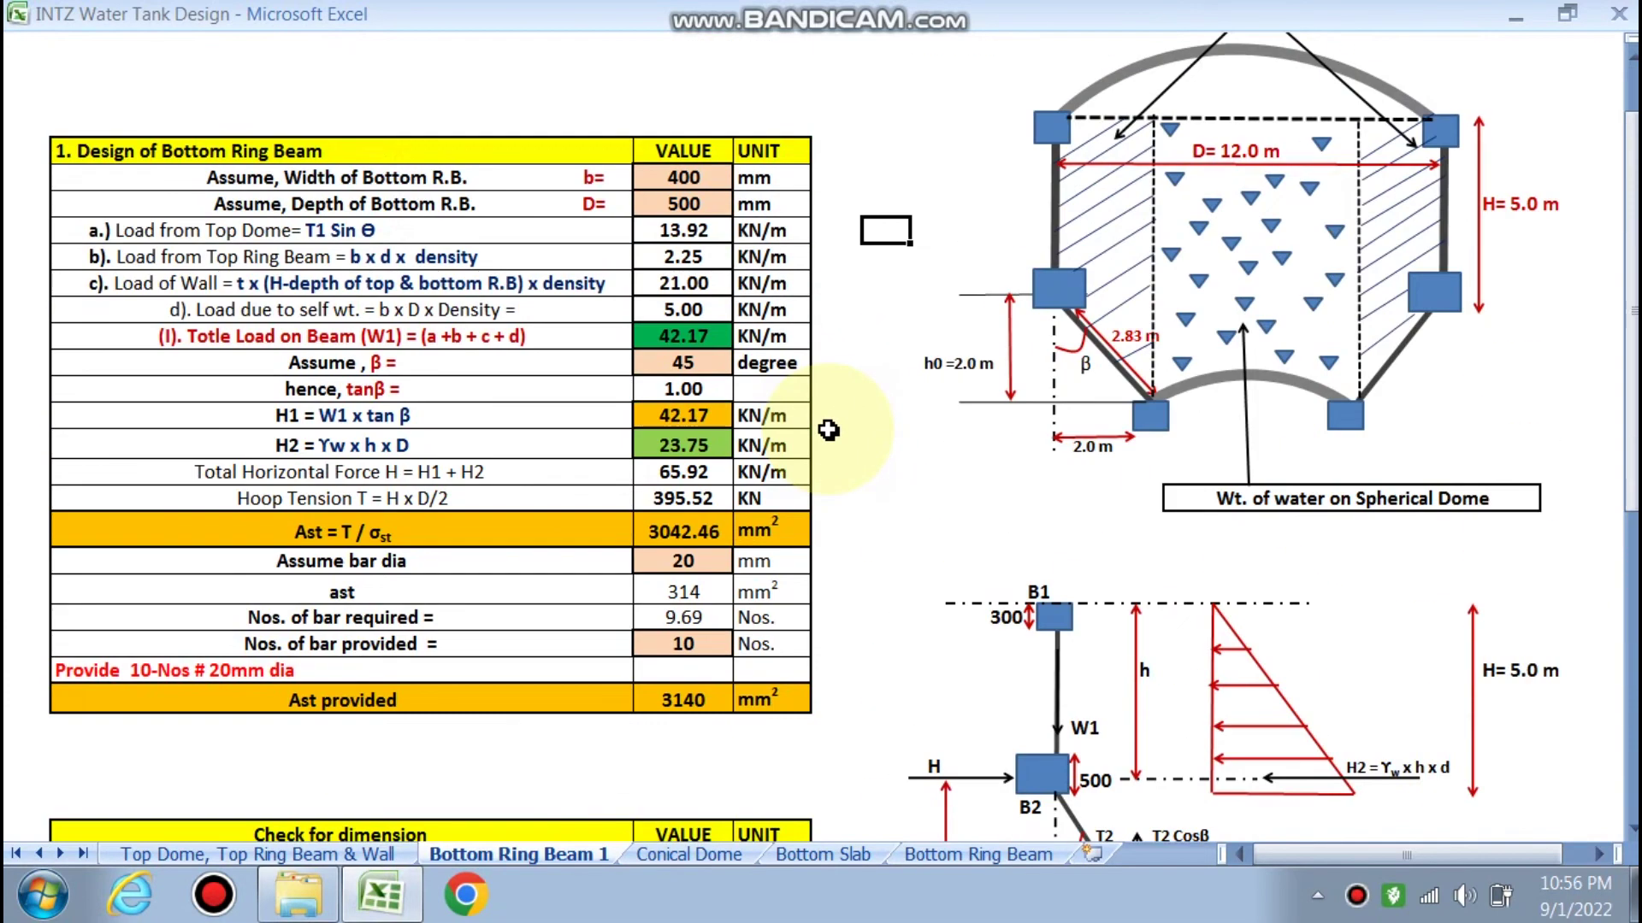
Set the bottom ring beam's width to 1000 mm and recheck its tensile stress against the permissible value in Table 1
scroll(827, 430, up, 1)
click(707, 260)
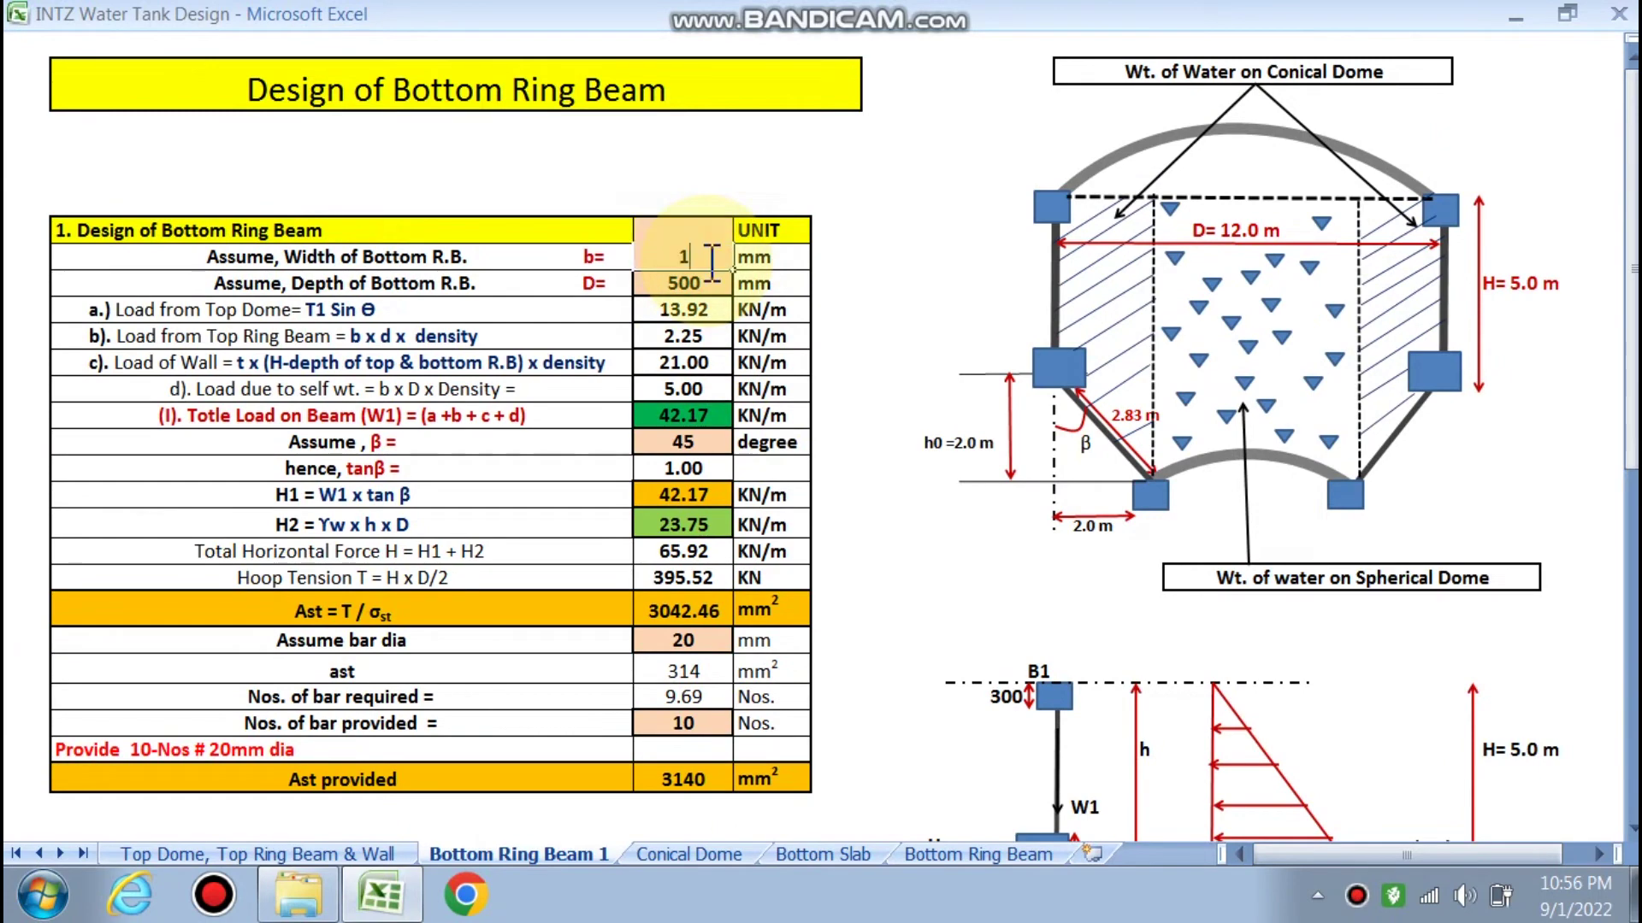
click(879, 311)
scroll(982, 366, down, 5)
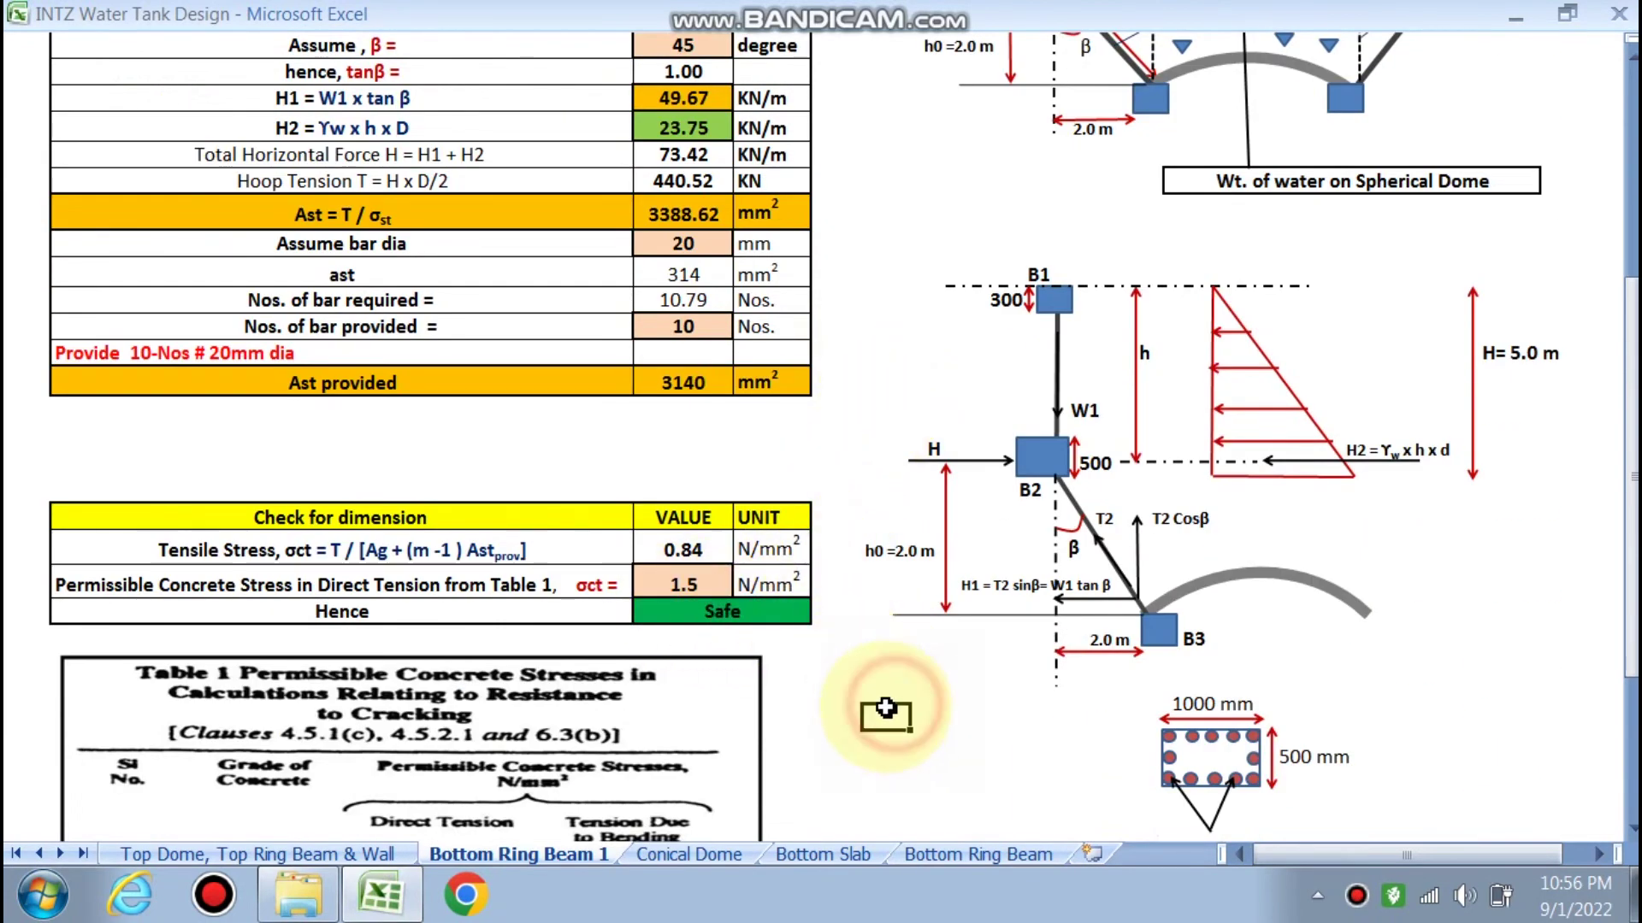
scroll(880, 707, up, 3)
scroll(838, 697, down, 2)
scroll(678, 115, up, 2)
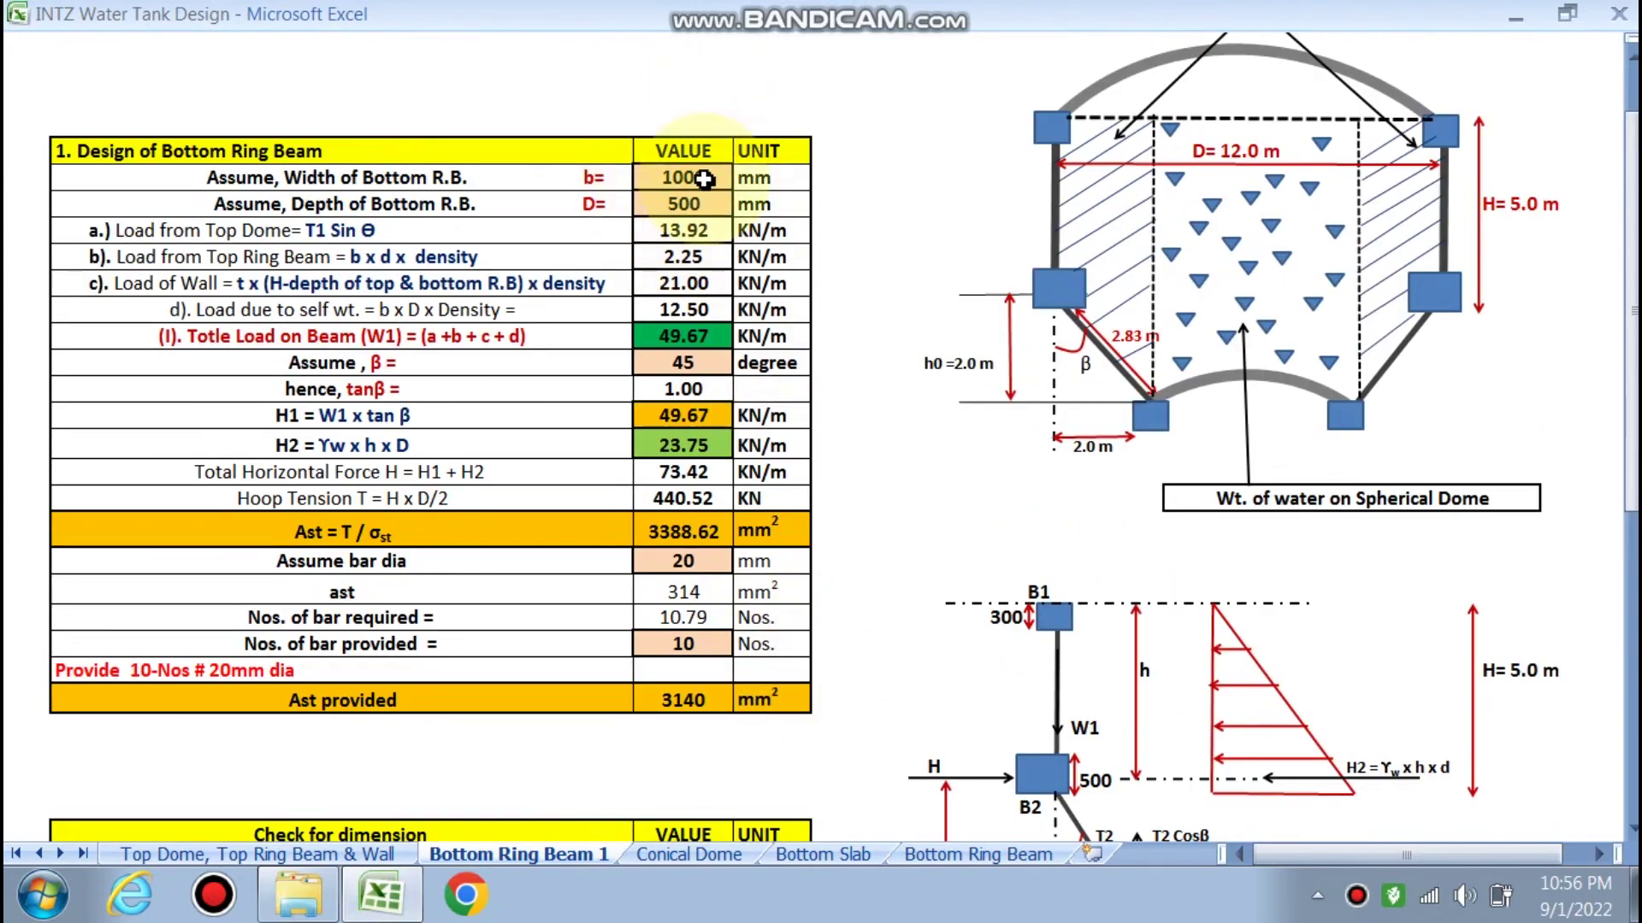
scroll(740, 448, down, 2)
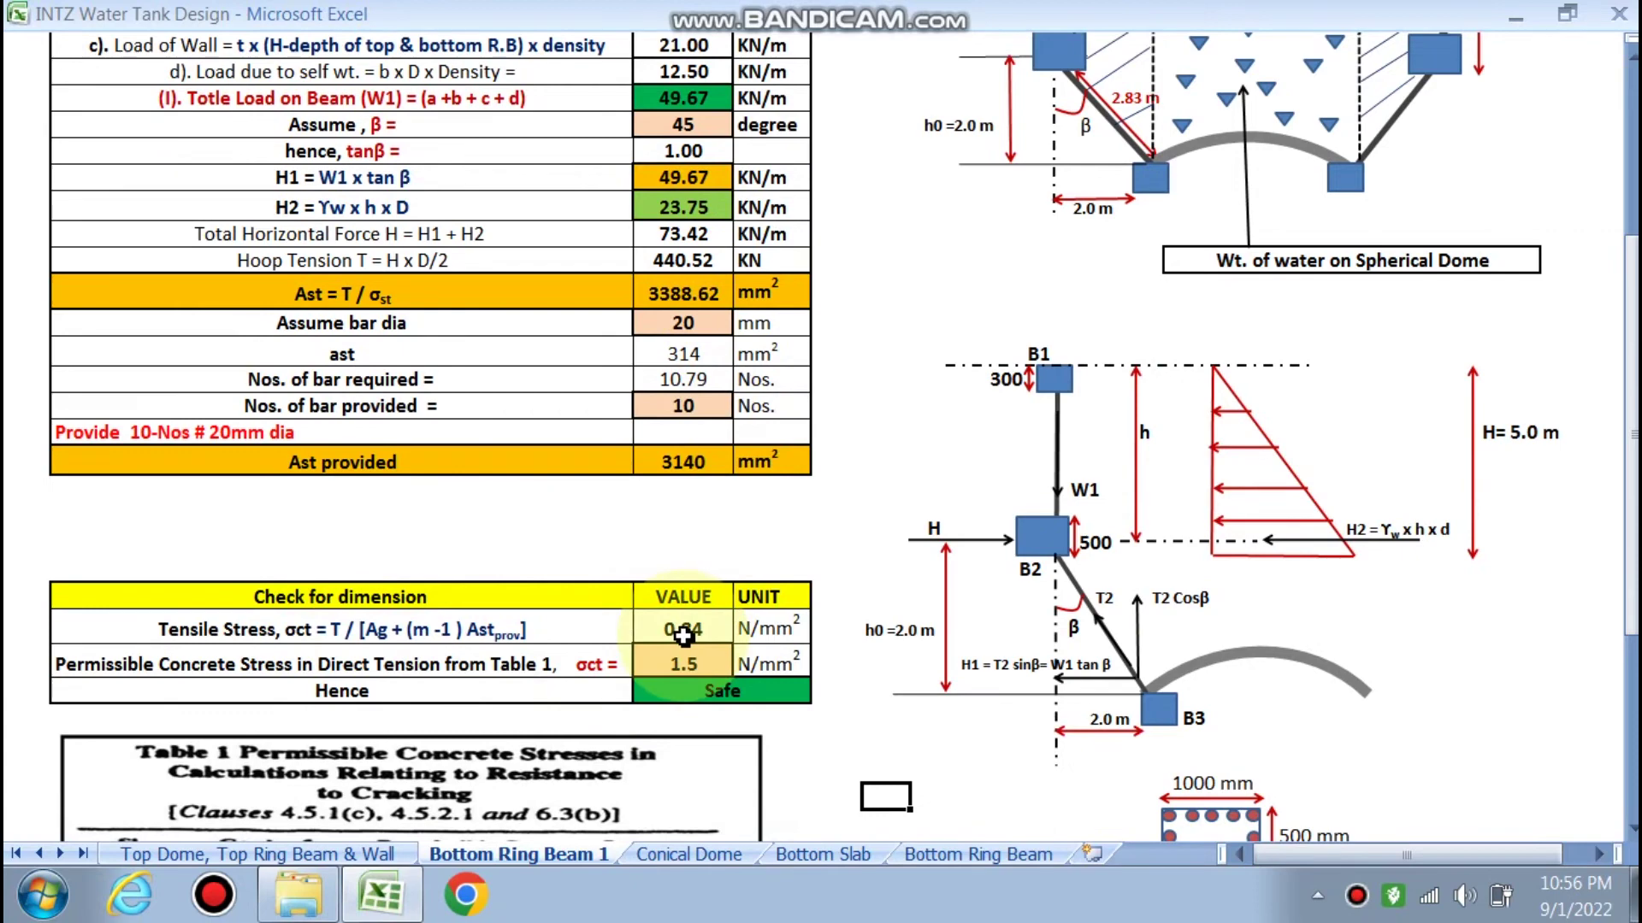
scroll(647, 669, down, 4)
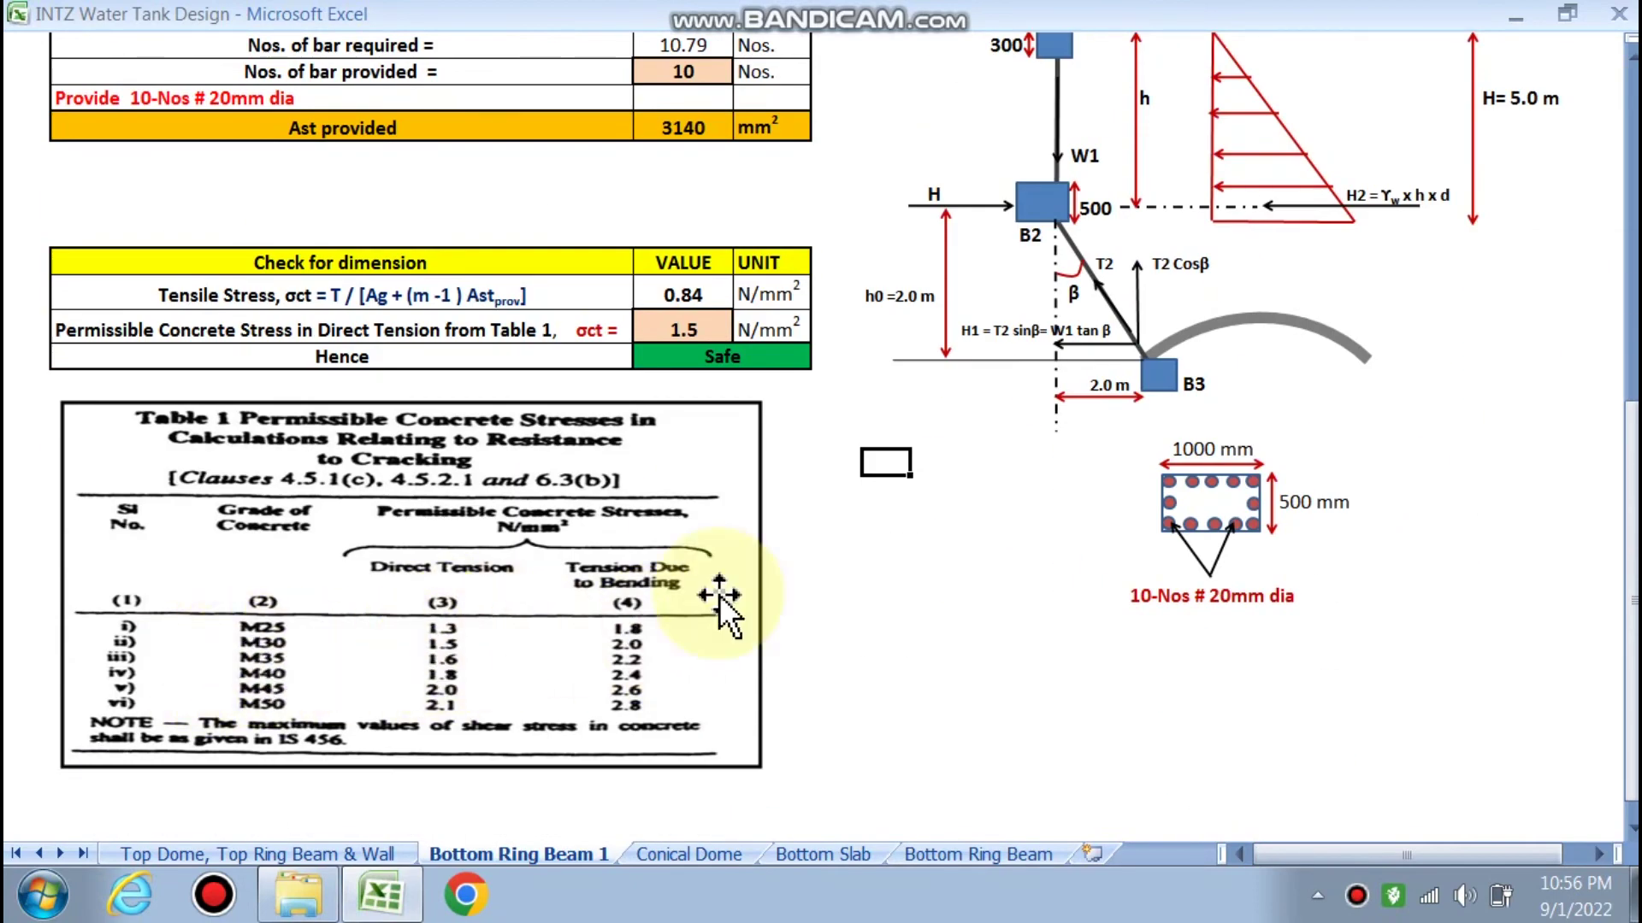
scroll(751, 396, up, 2)
scroll(759, 565, up, 2)
scroll(758, 564, up, 4)
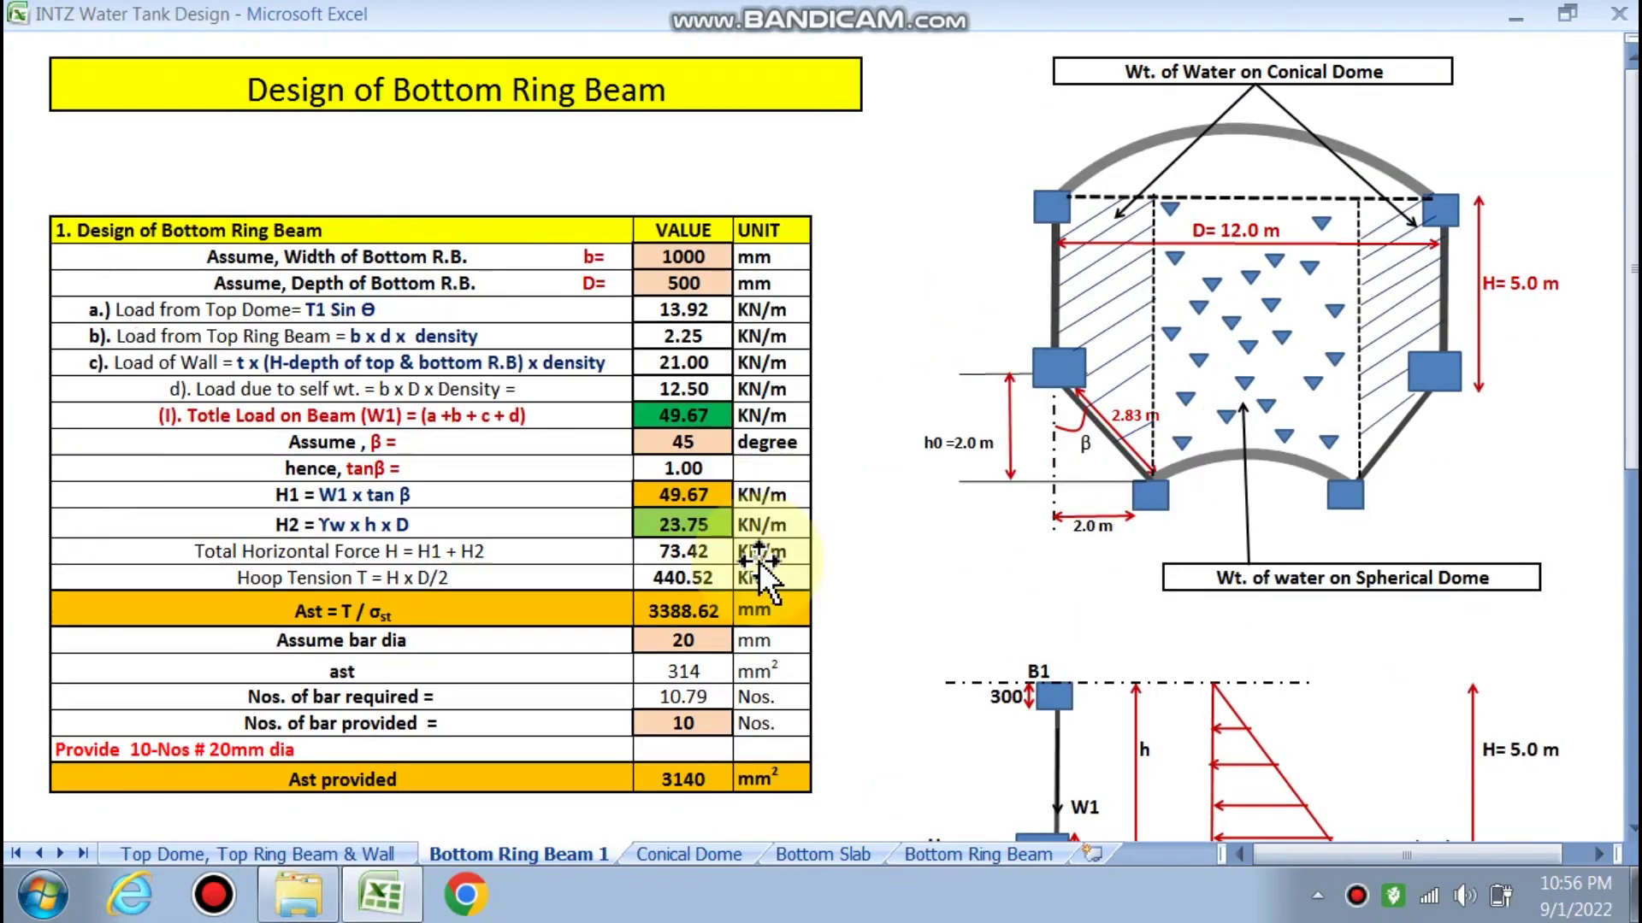
Clear the input data on the Top Dome sheet, from the tank diameter through the height of the conical dome
click(380, 854)
scroll(735, 612, up, 20)
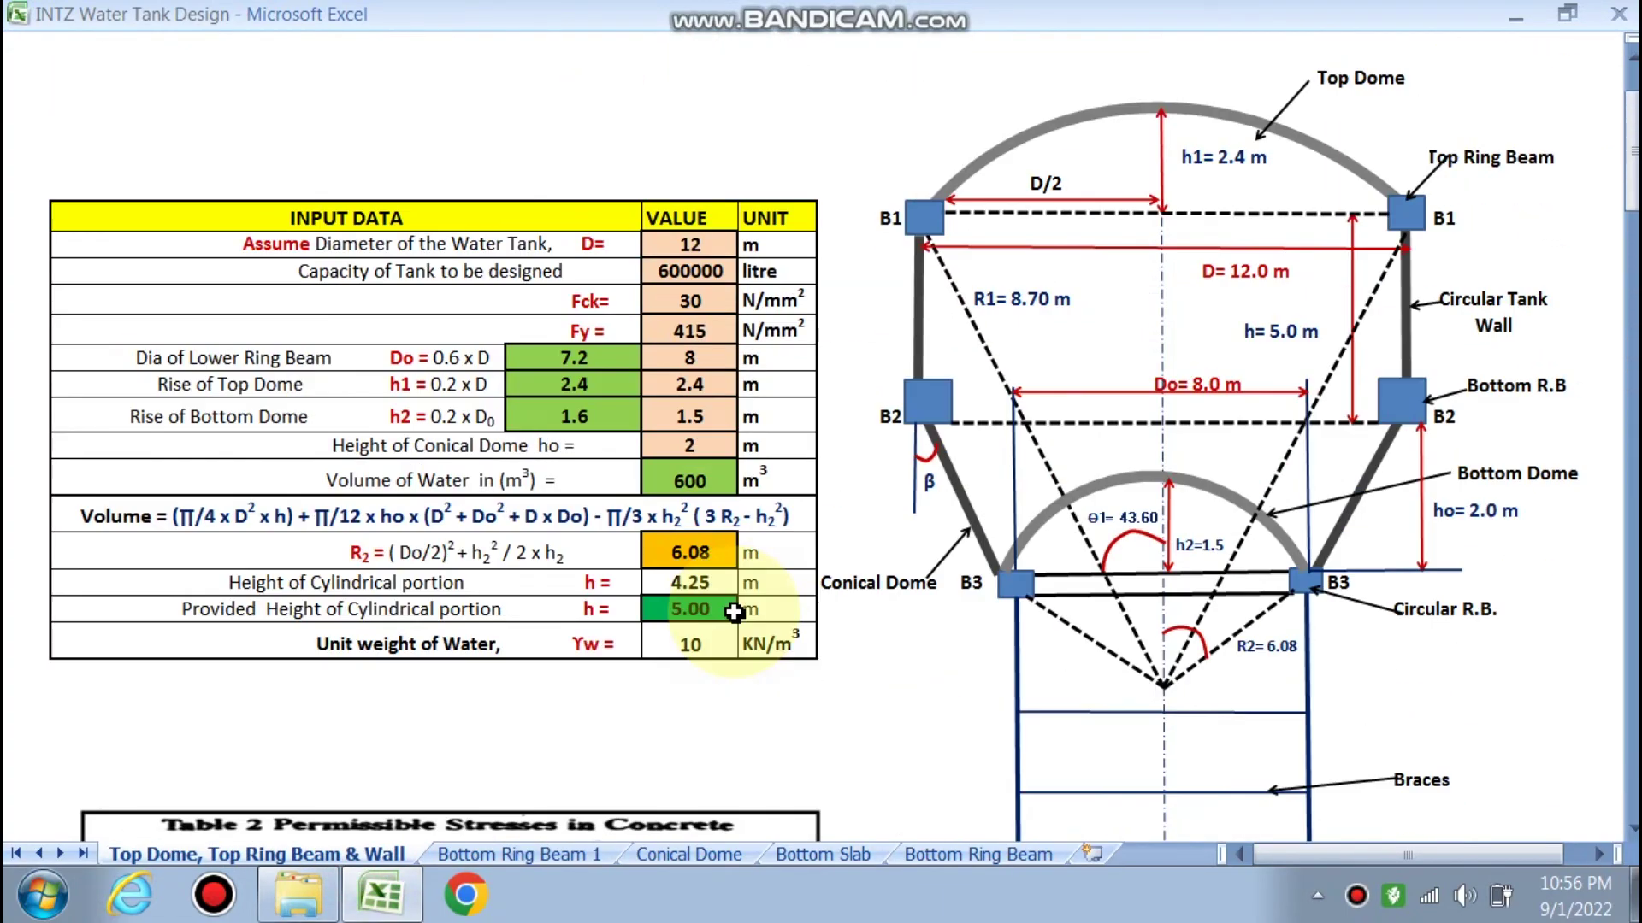
scroll(735, 612, down, 1)
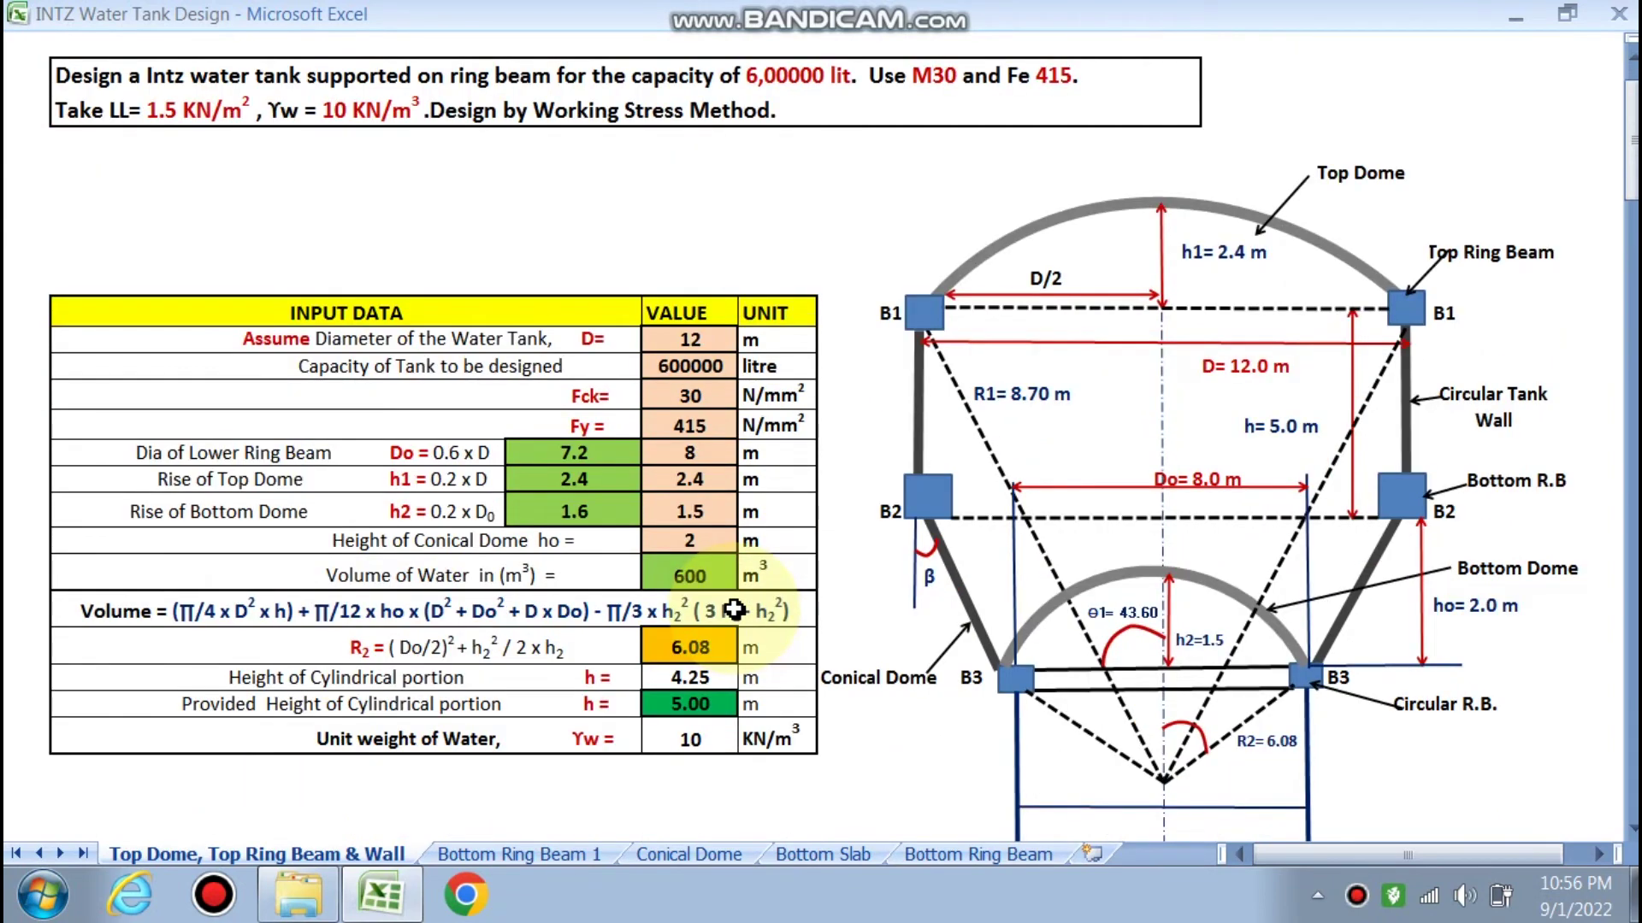
drag(711, 342, 700, 532)
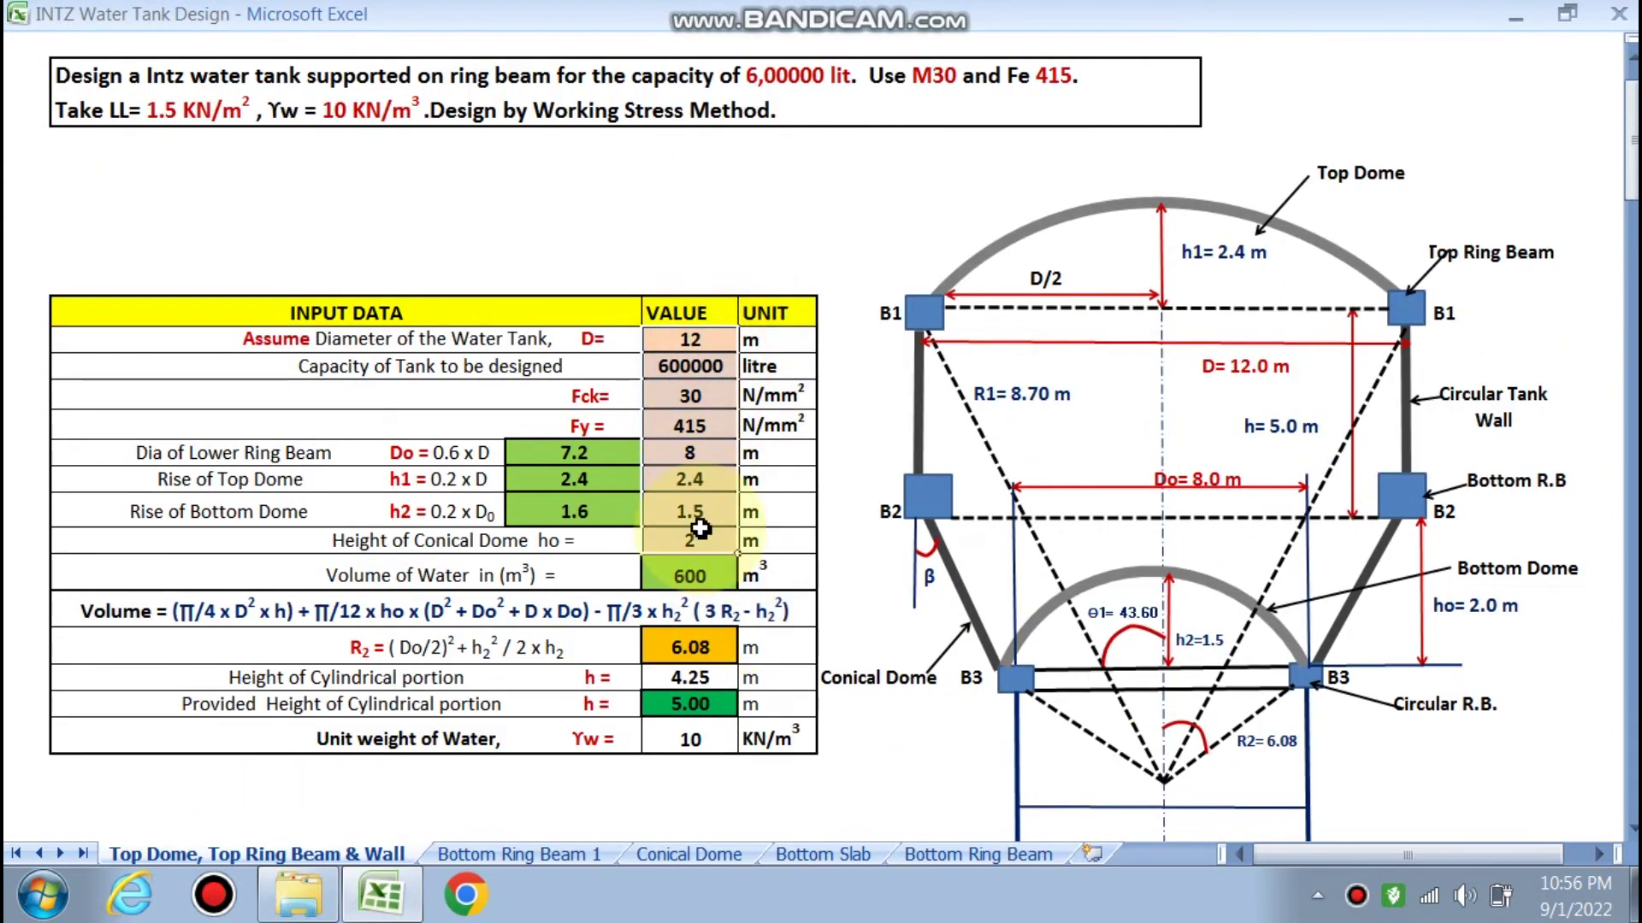
key(Delete)
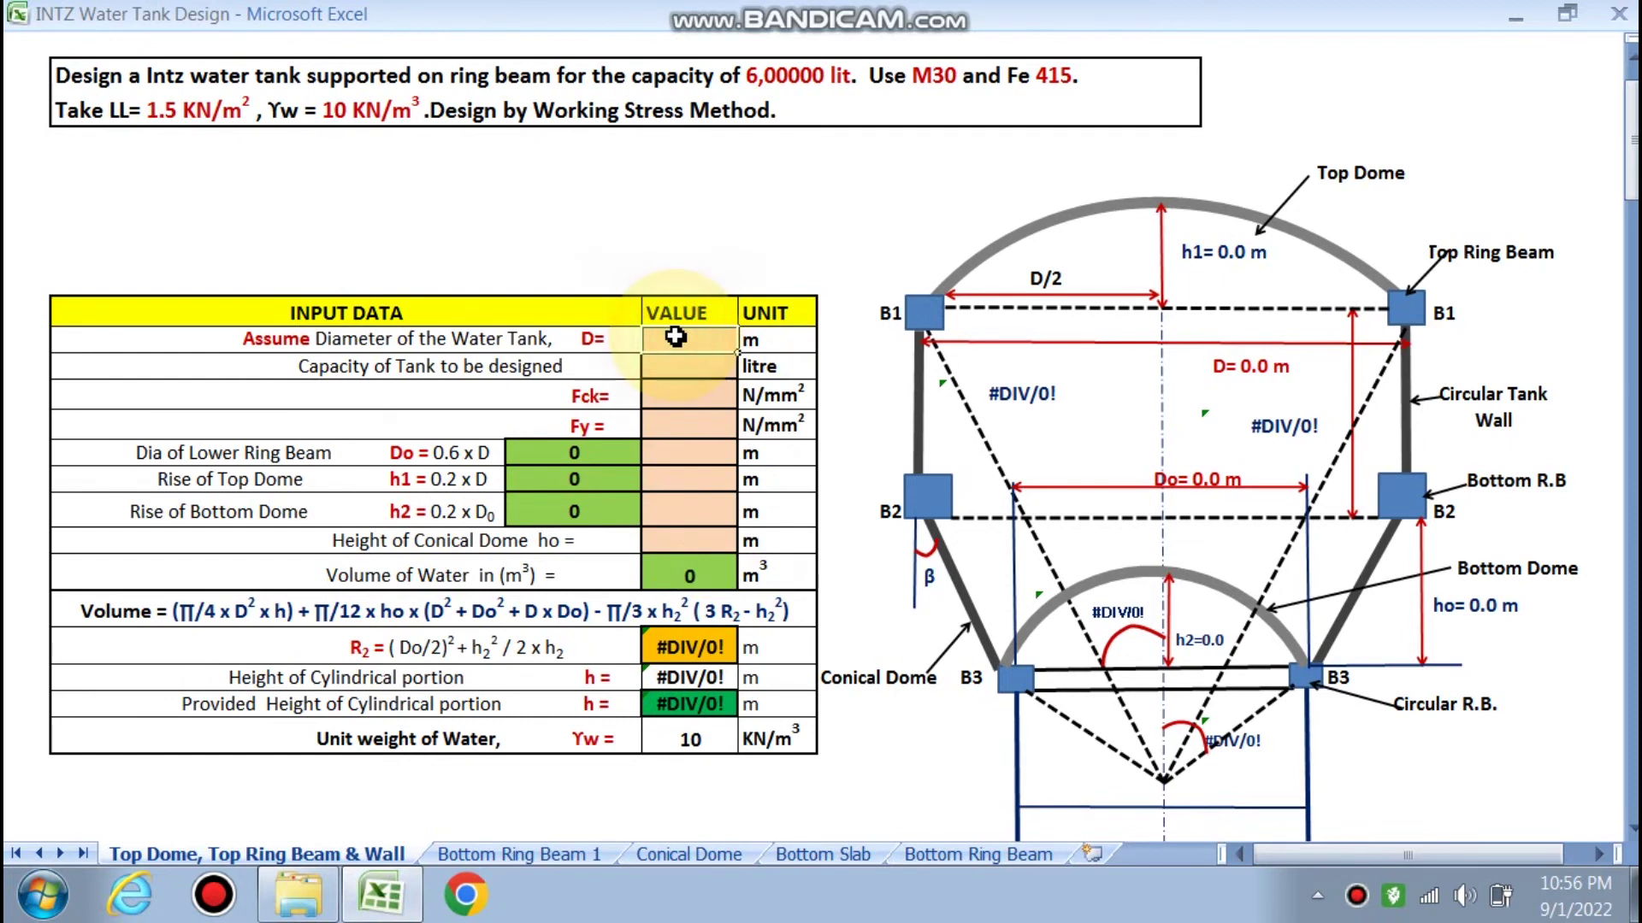
Enter a water tank diameter of 14 m and a design capacity of 1000000 litres
text(14)
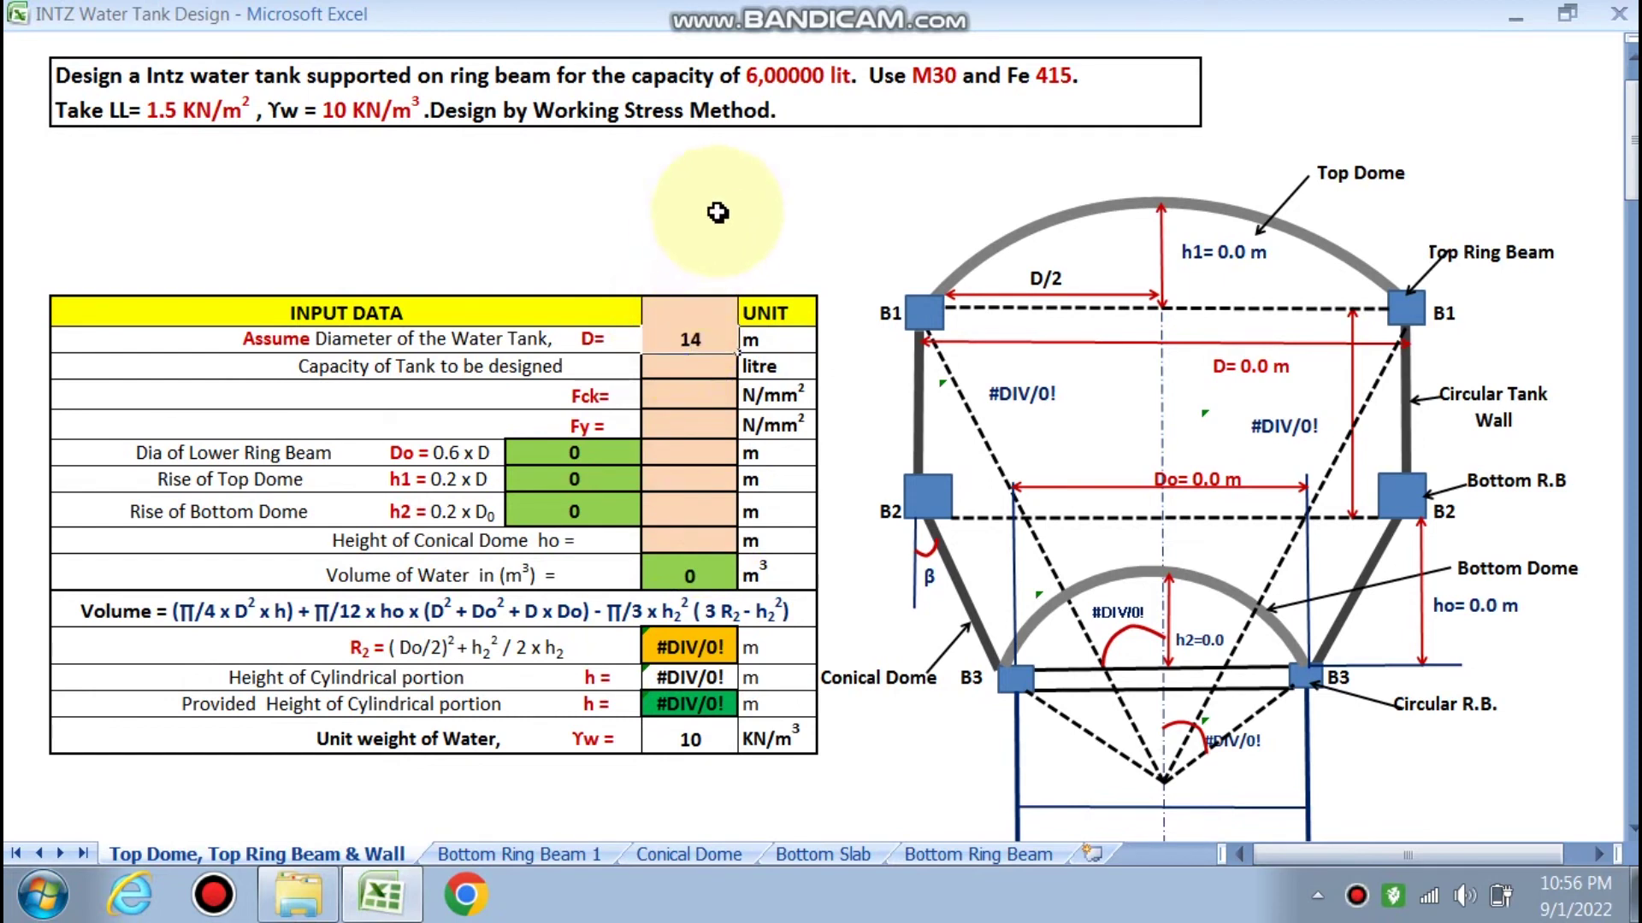
key(Return)
click(682, 375)
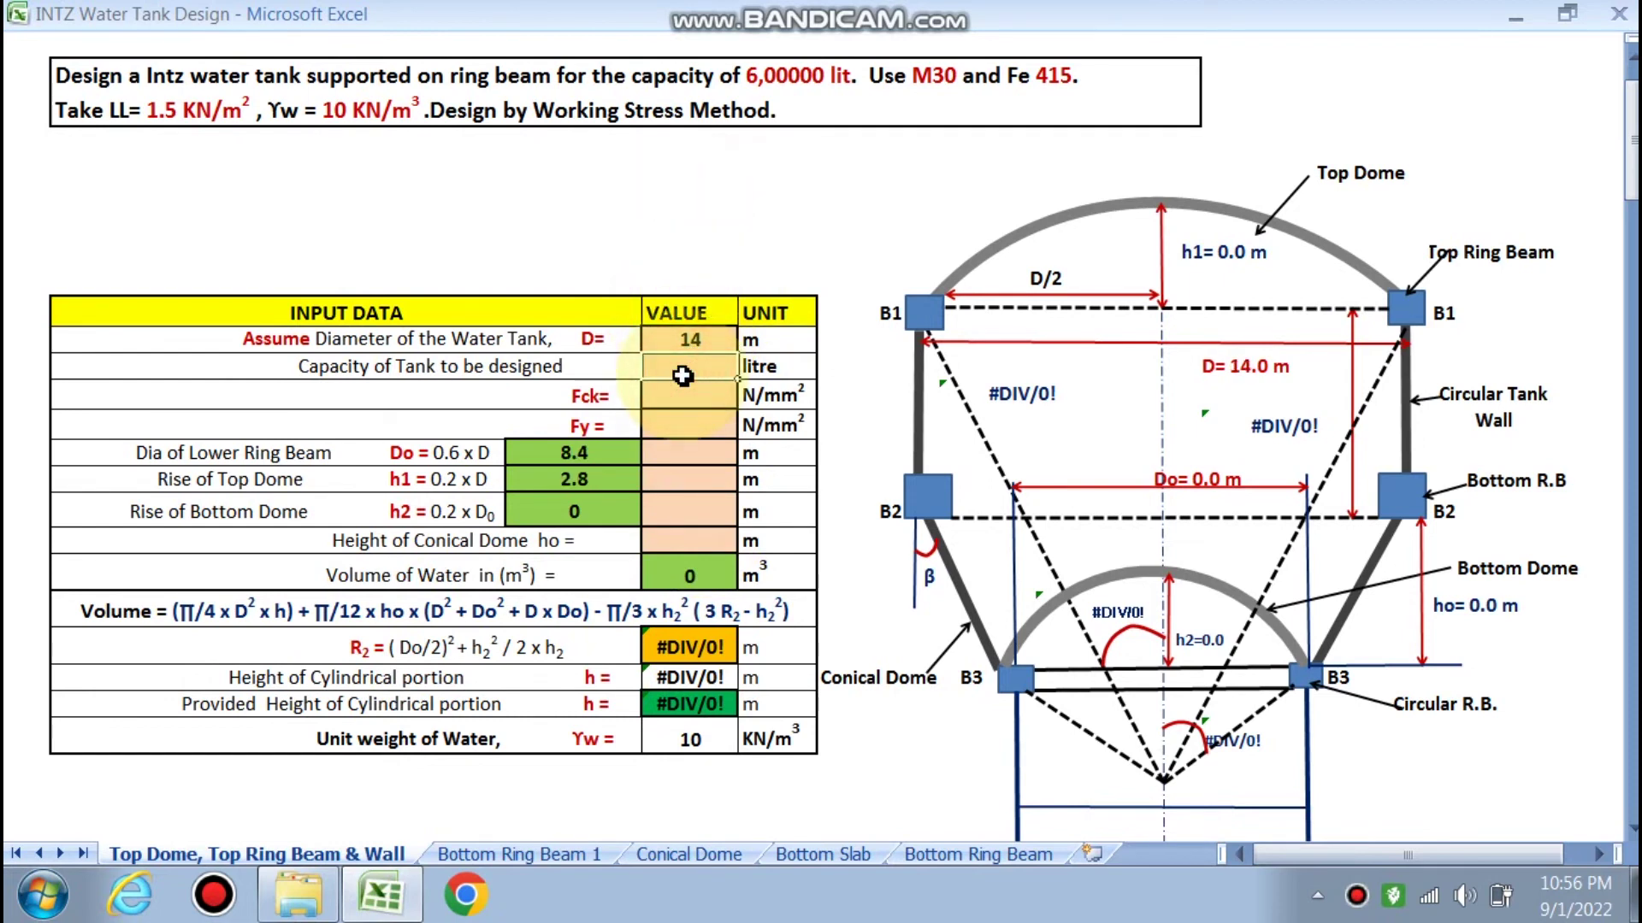
key(Return)
Choose 30 N/mm² for Fck and 415 N/mm² for Fy in the input data
click(746, 395)
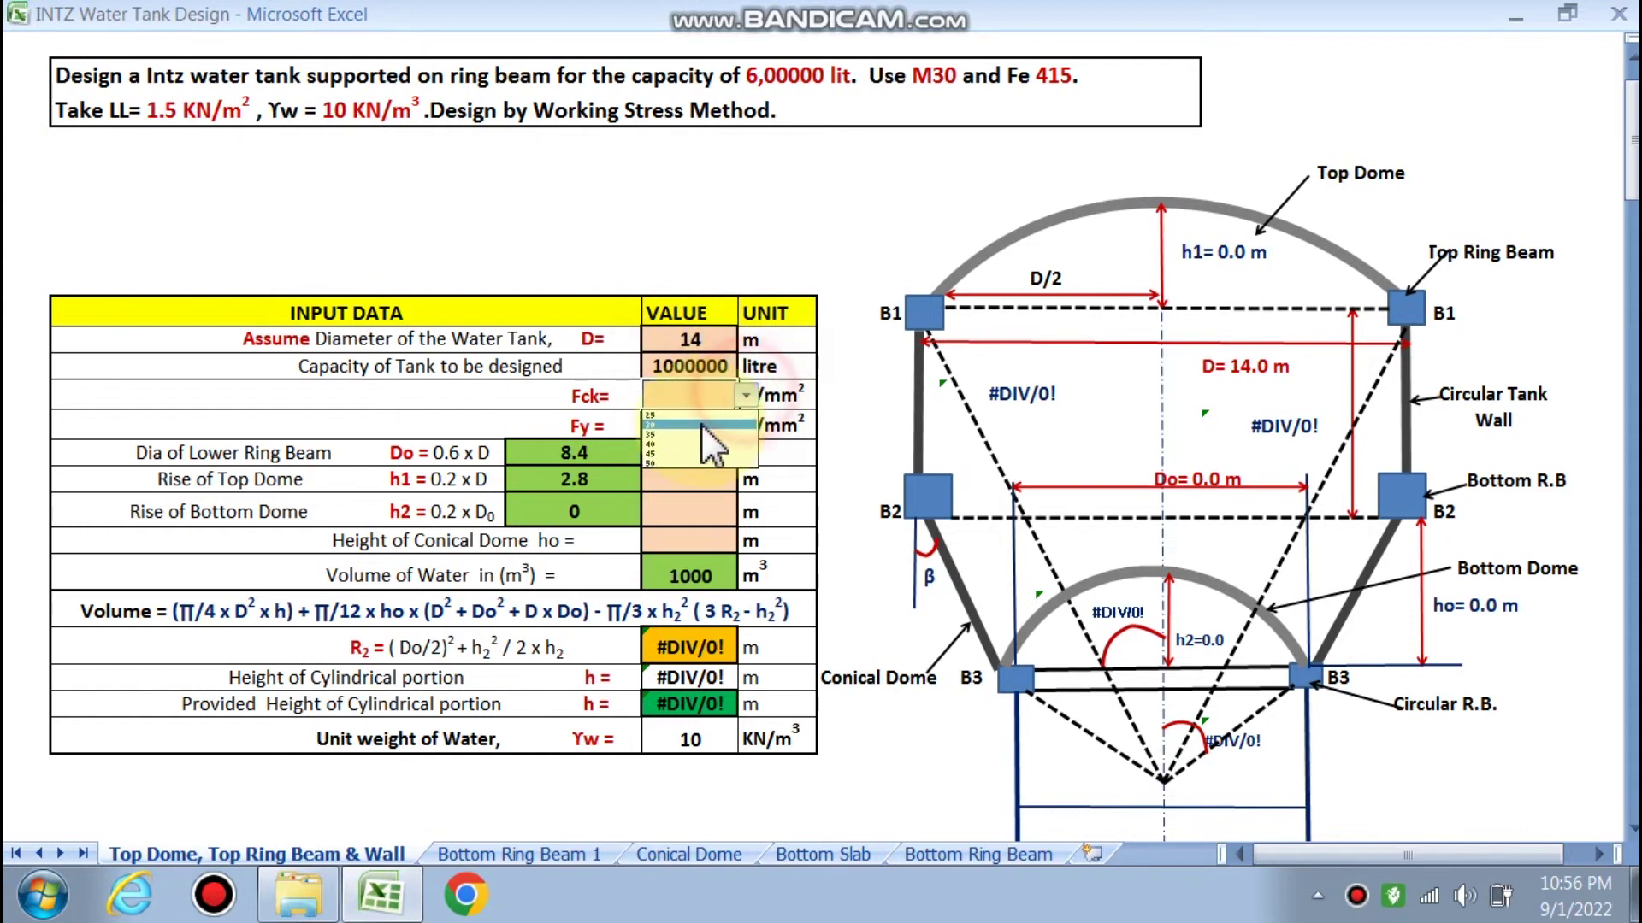
click(690, 424)
click(710, 427)
click(746, 425)
click(691, 453)
Enter 9 m for the lower ring beam diameter, 3 m for the top dome rise, and 2 m for the bottom dome rise and conical dome height
click(683, 461)
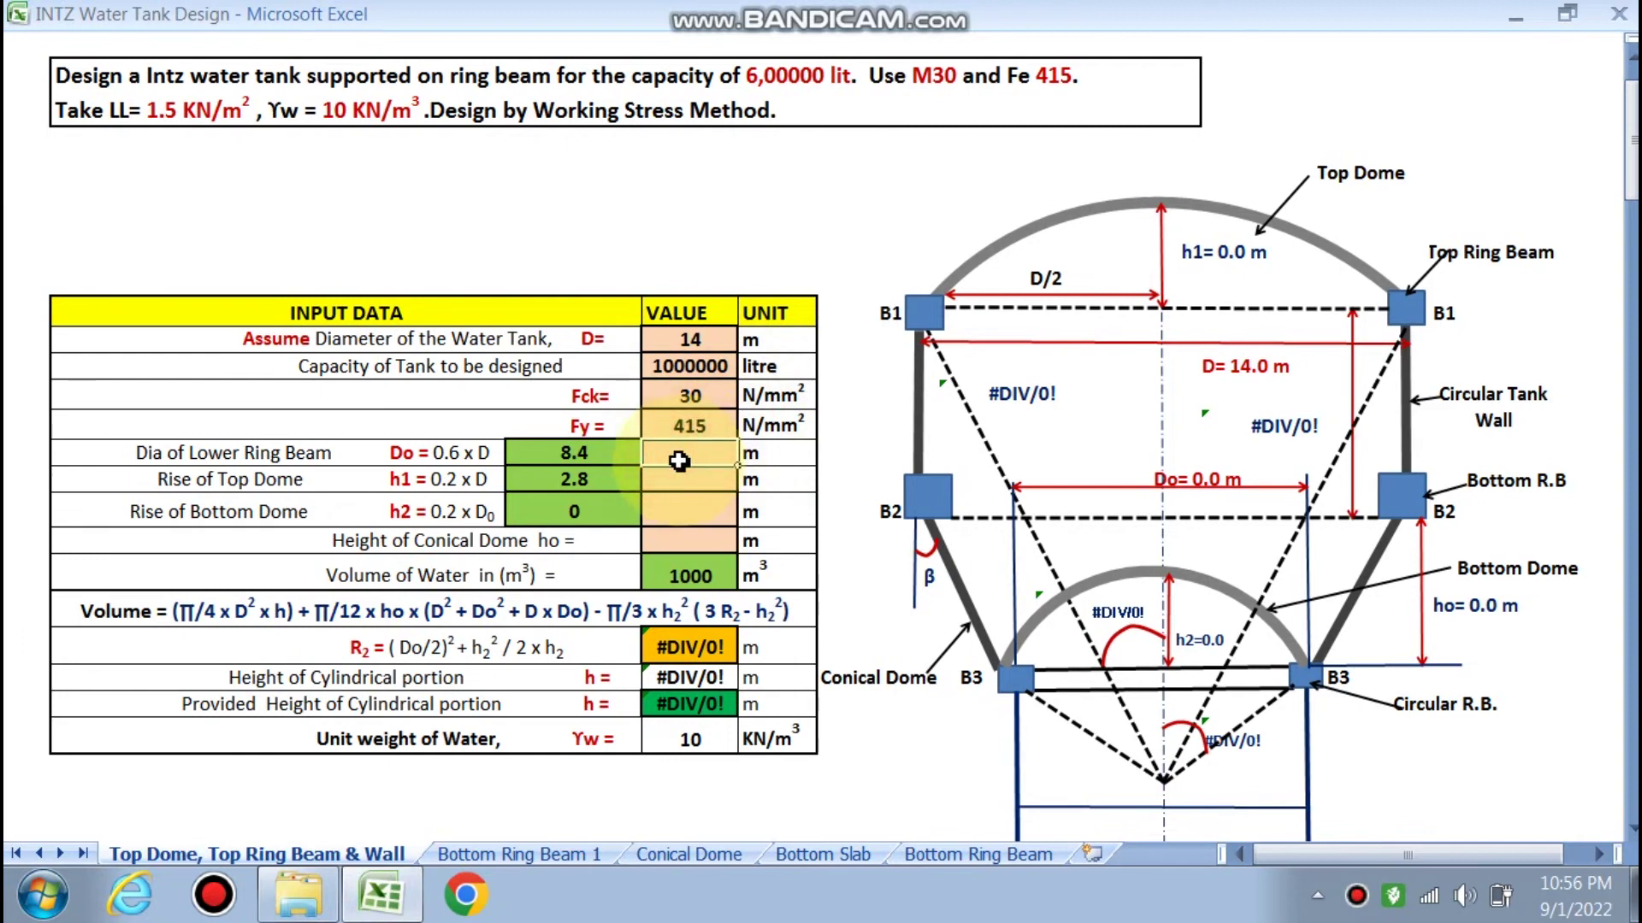
text(9)
click(682, 481)
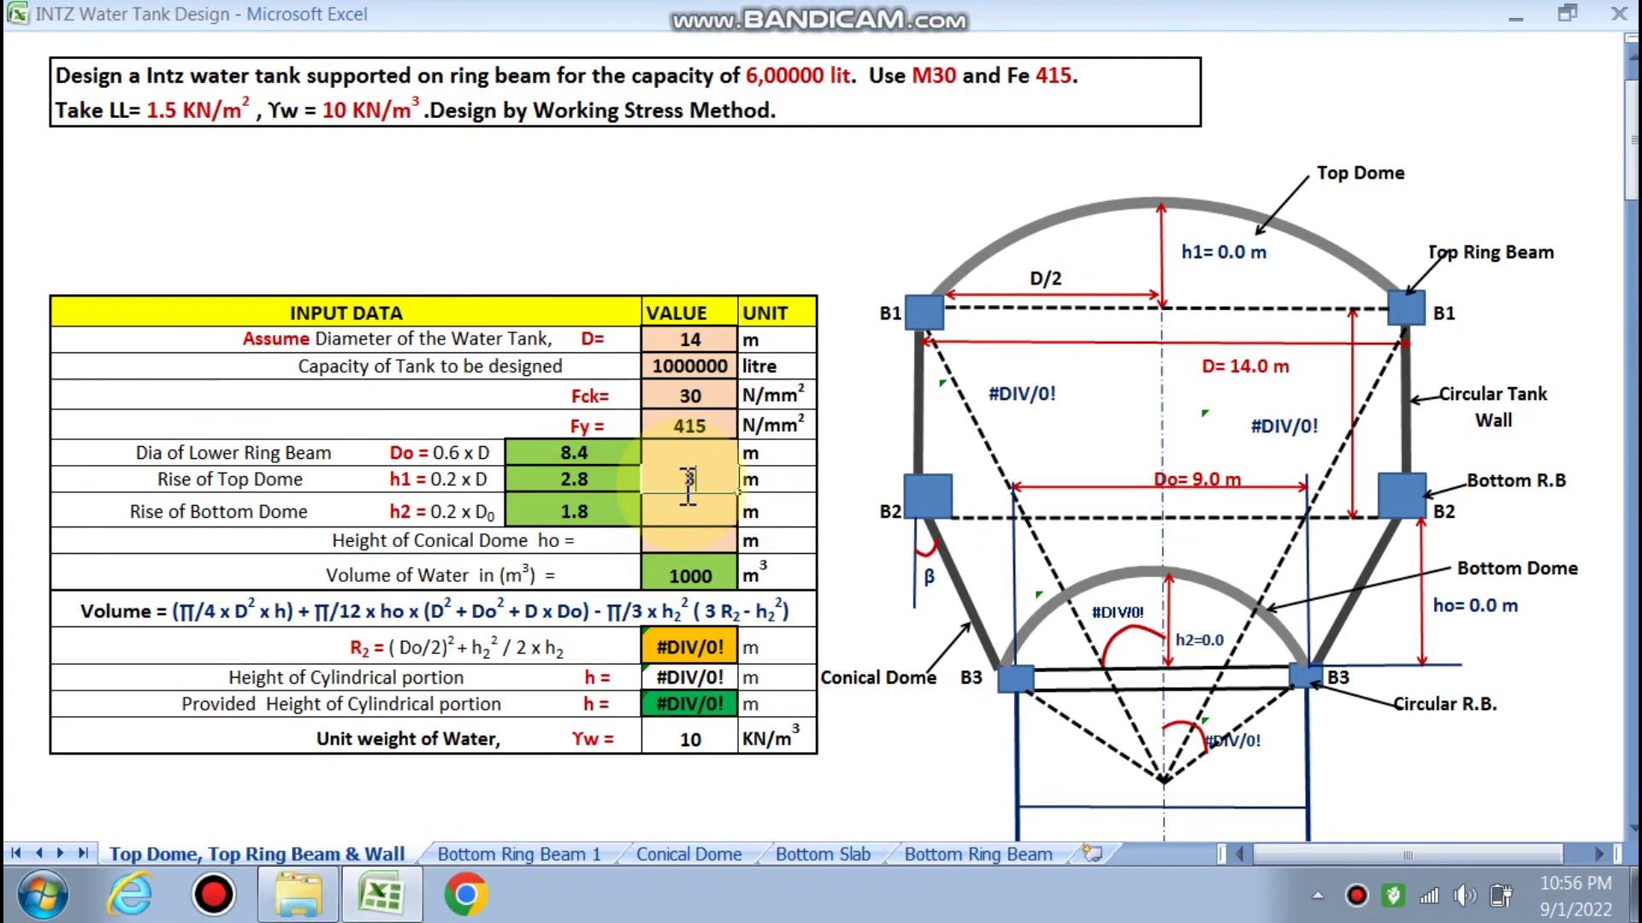
text(3)
click(681, 511)
text(2)
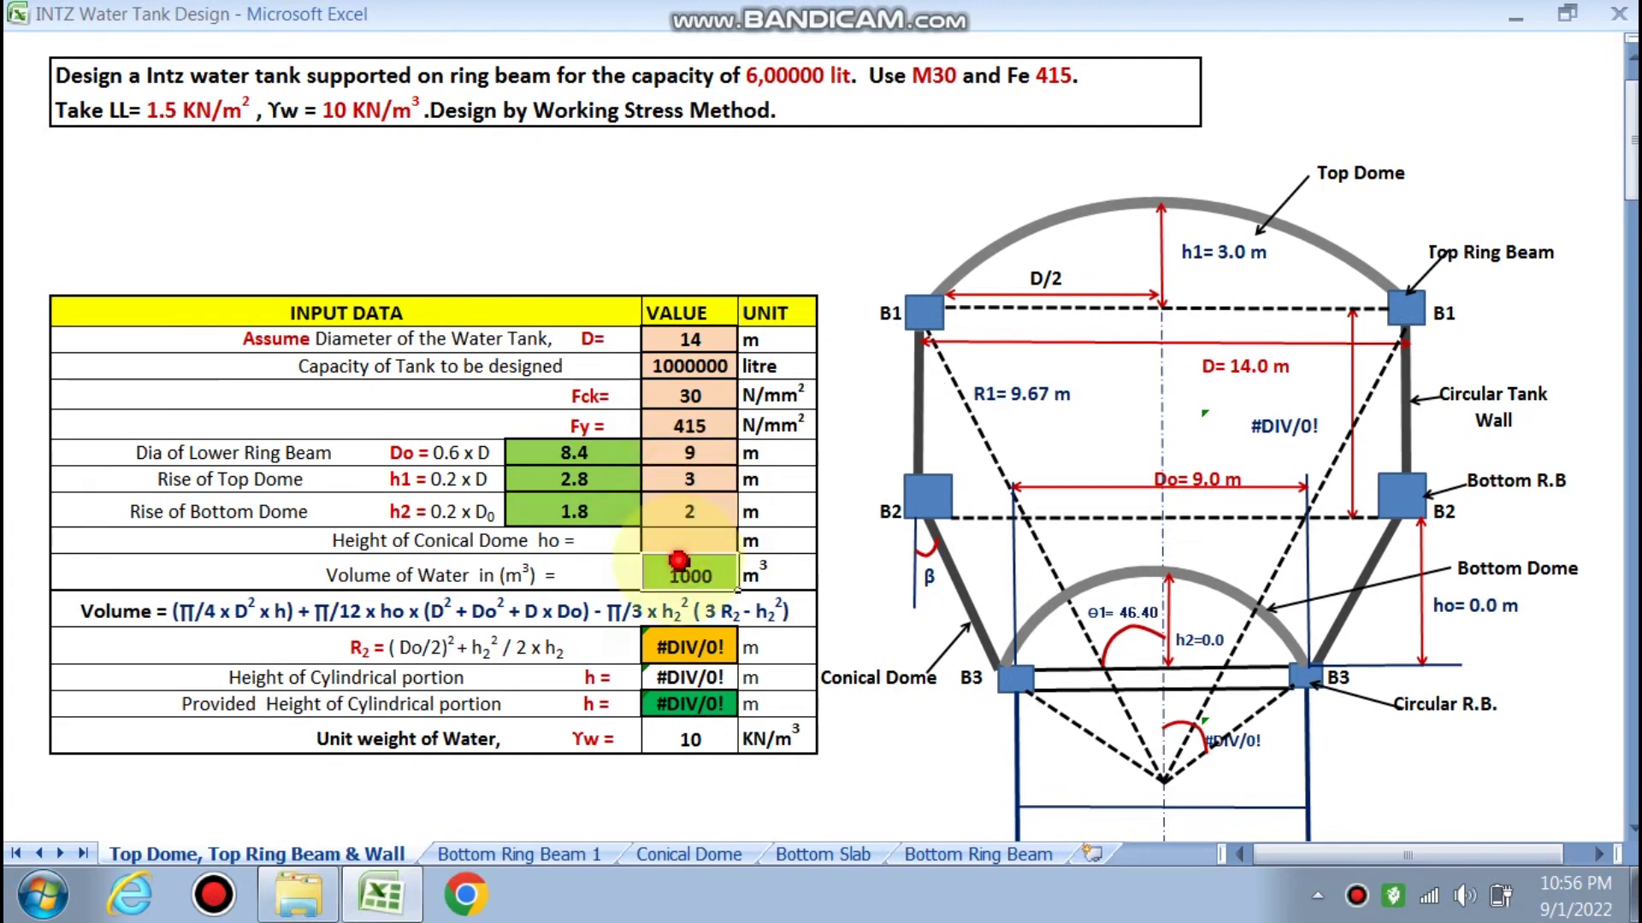
click(691, 534)
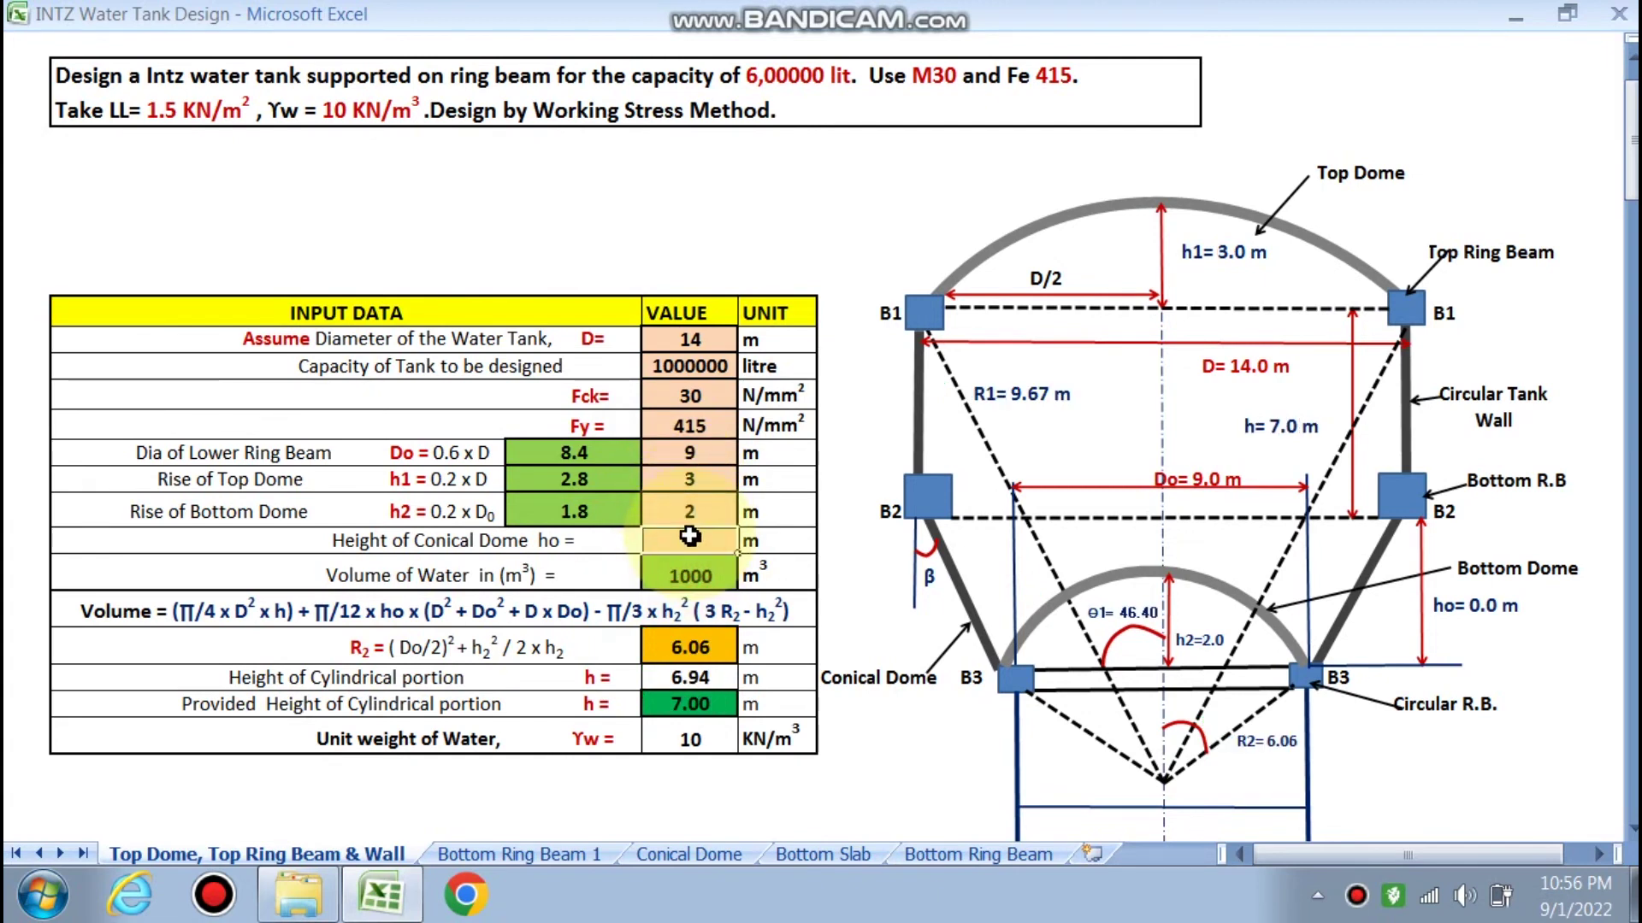
text(2)
click(679, 565)
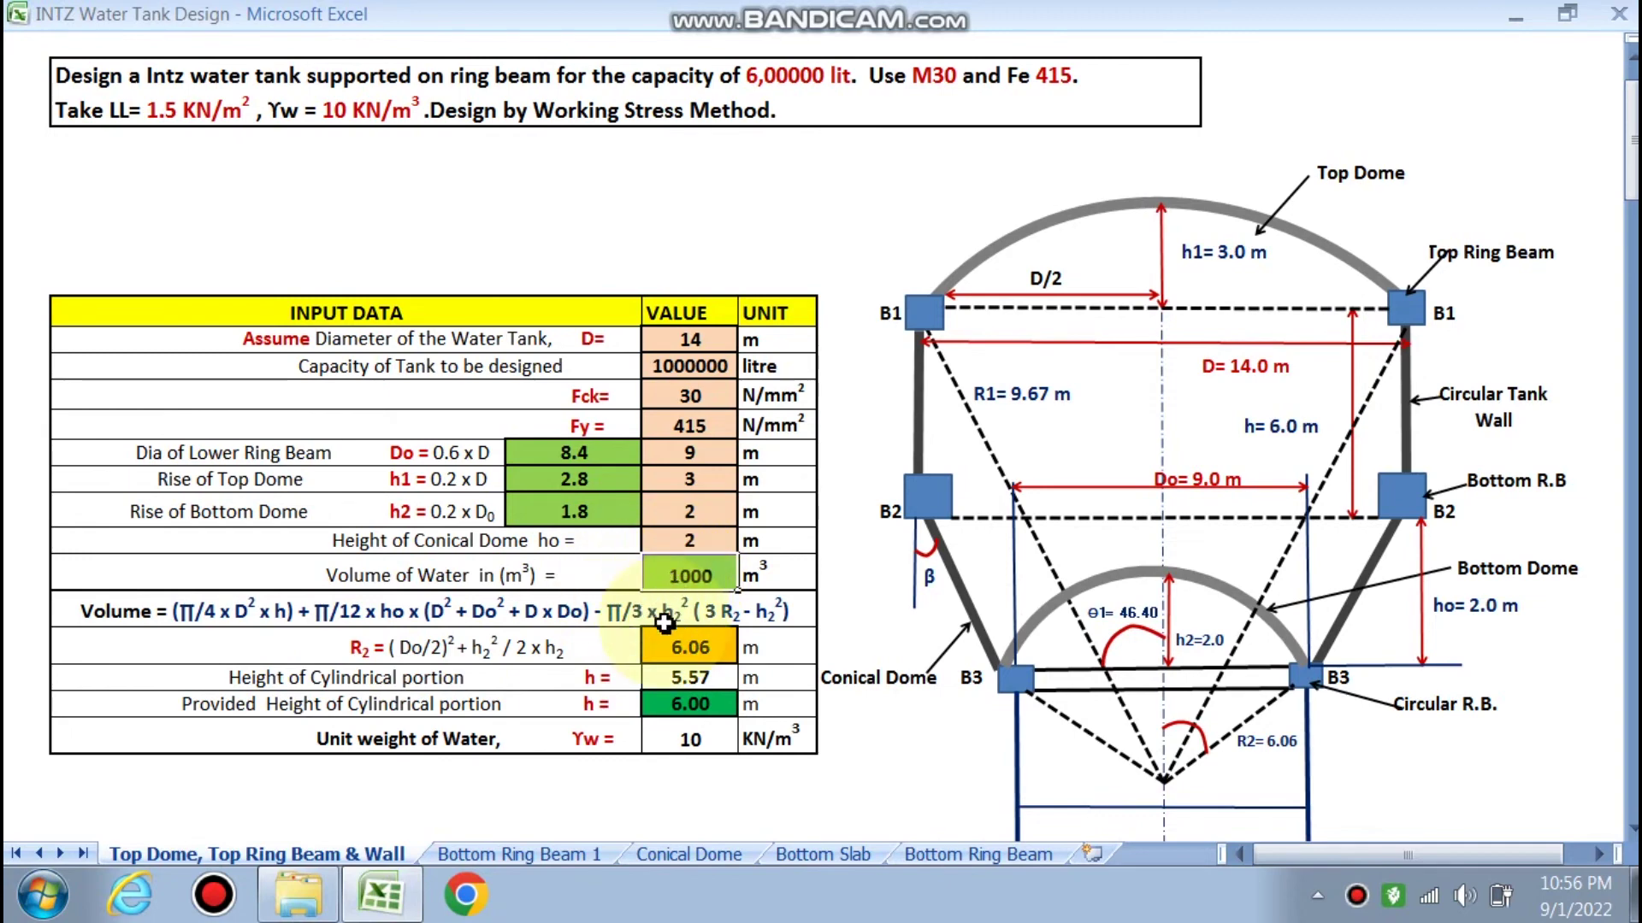
Review the recalculated cylindrical height, design constants, top dome design and top ring beam reinforcement
scroll(701, 569, down, 1)
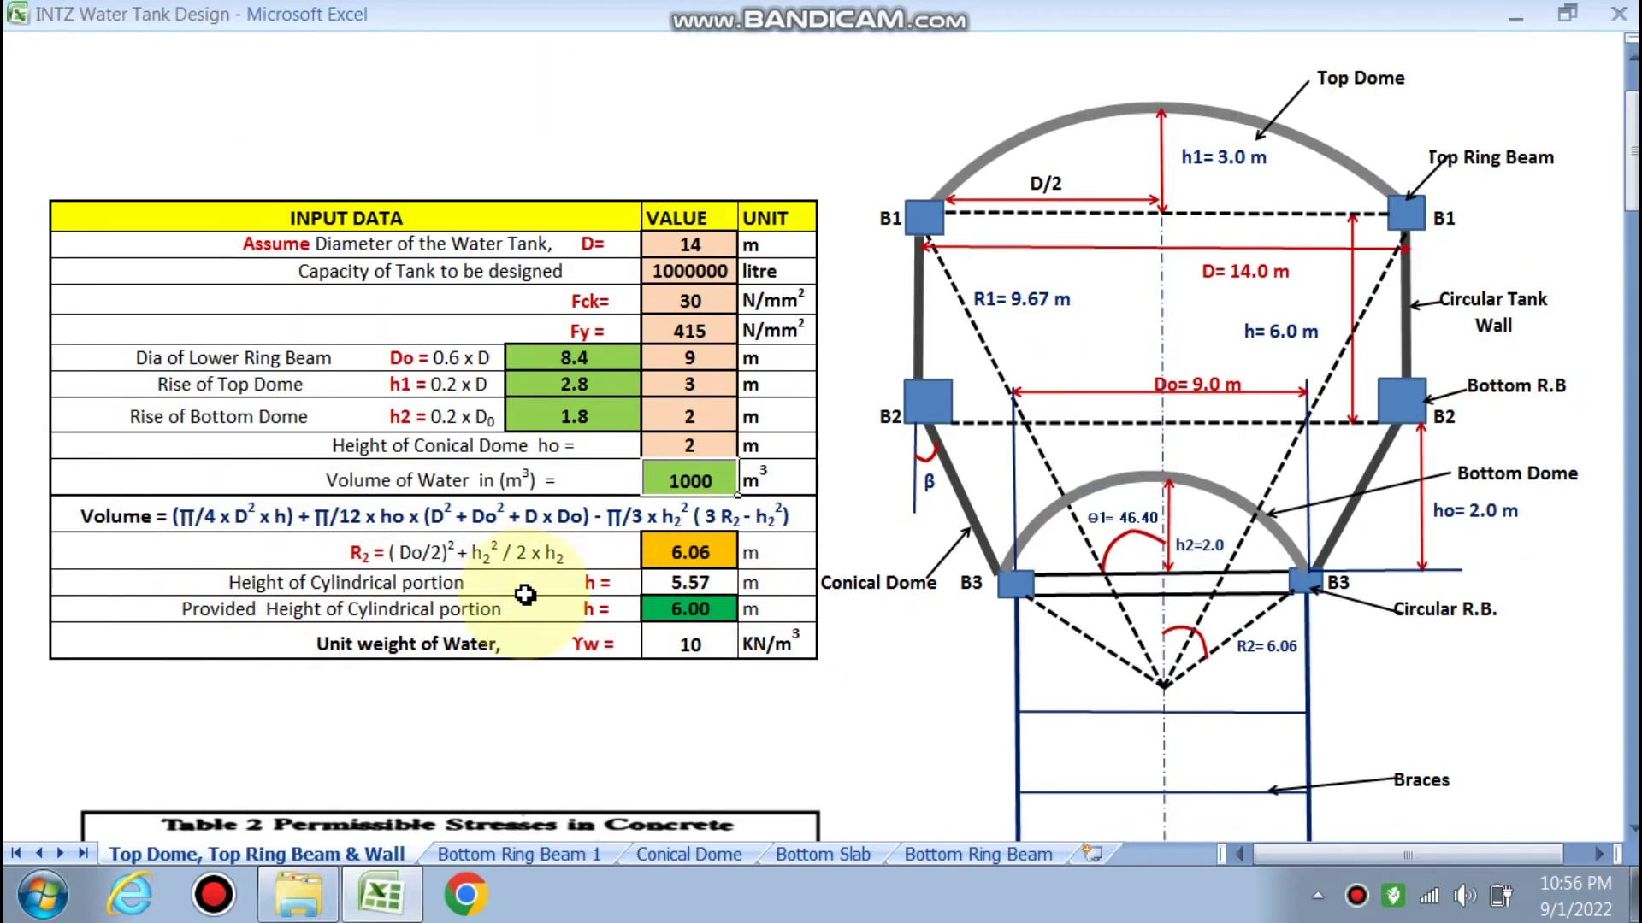
scroll(697, 554, down, 1)
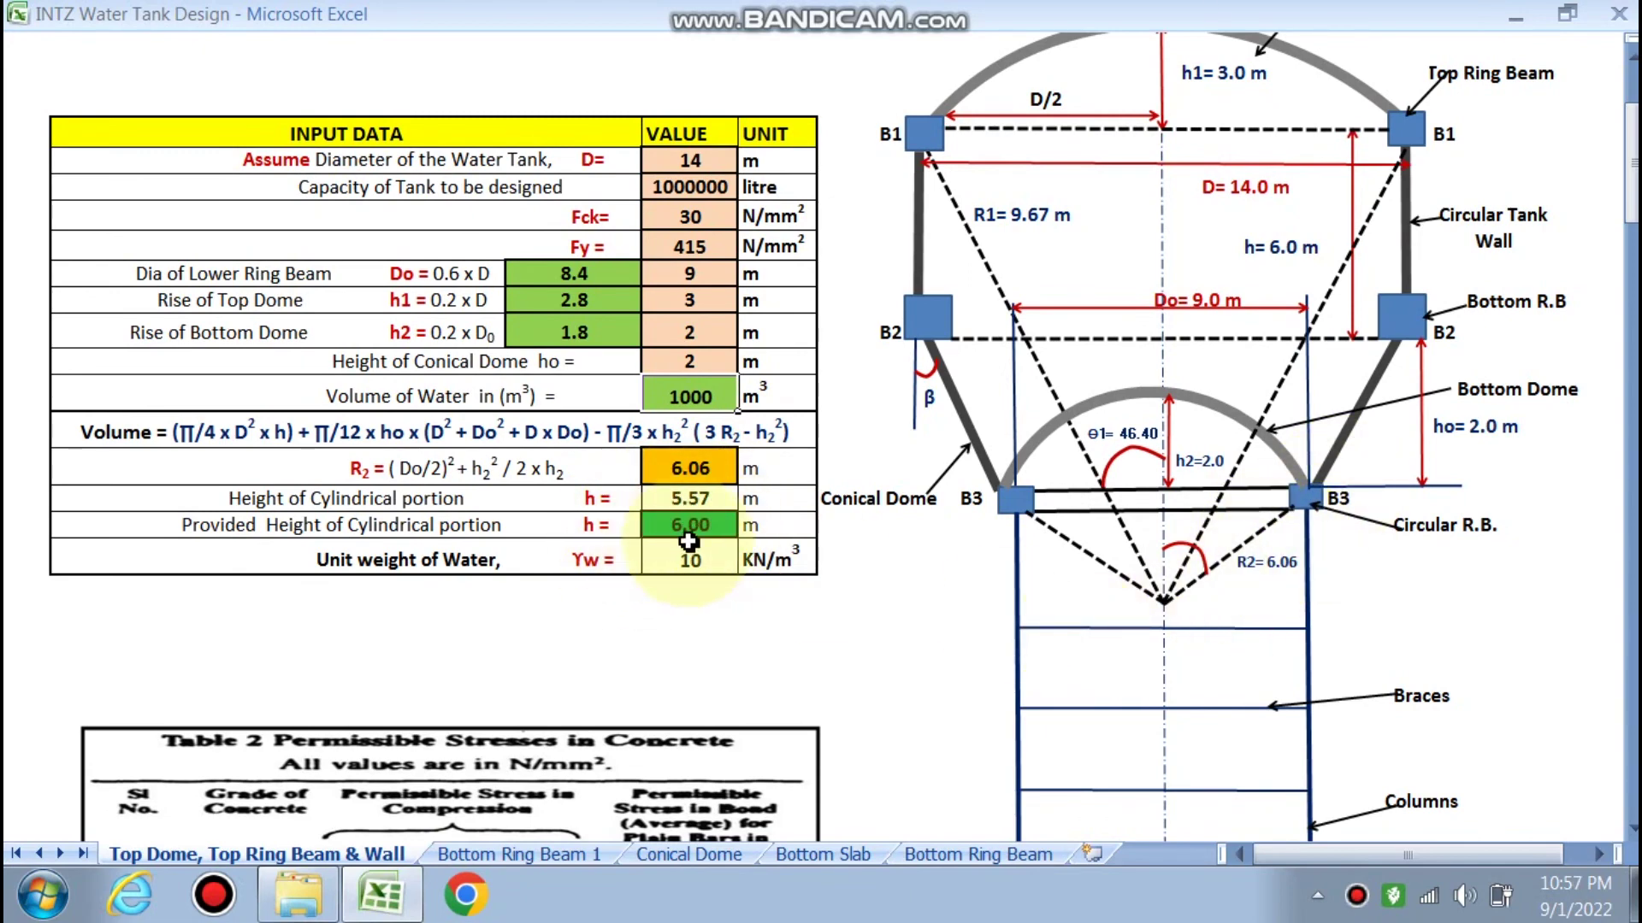
scroll(658, 574, down, 8)
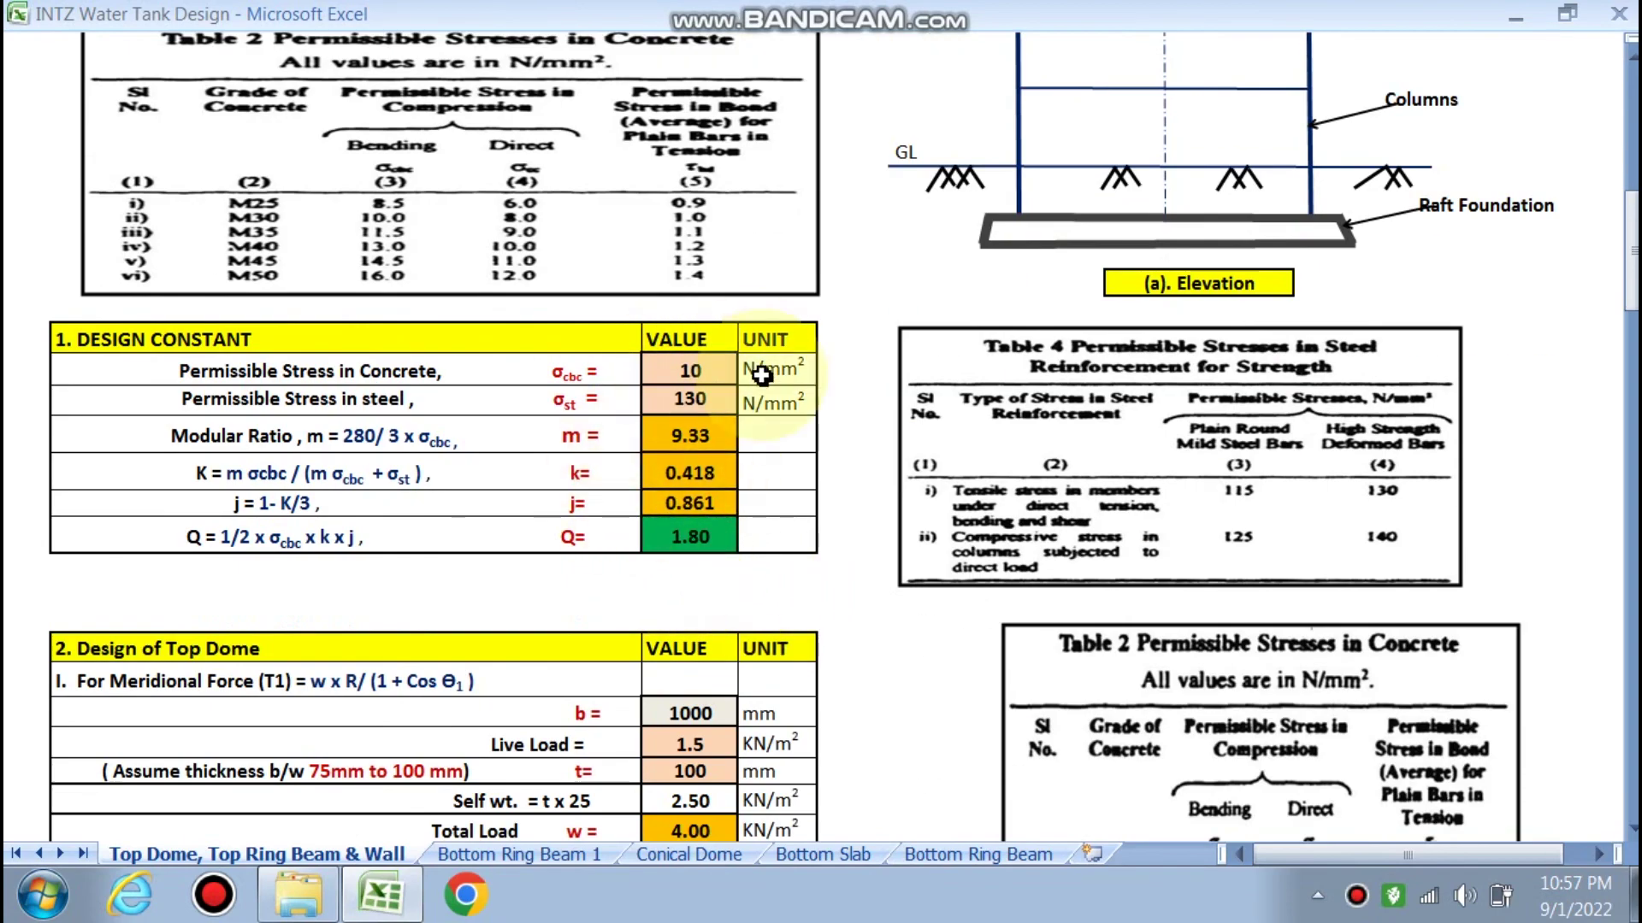
scroll(709, 535, down, 5)
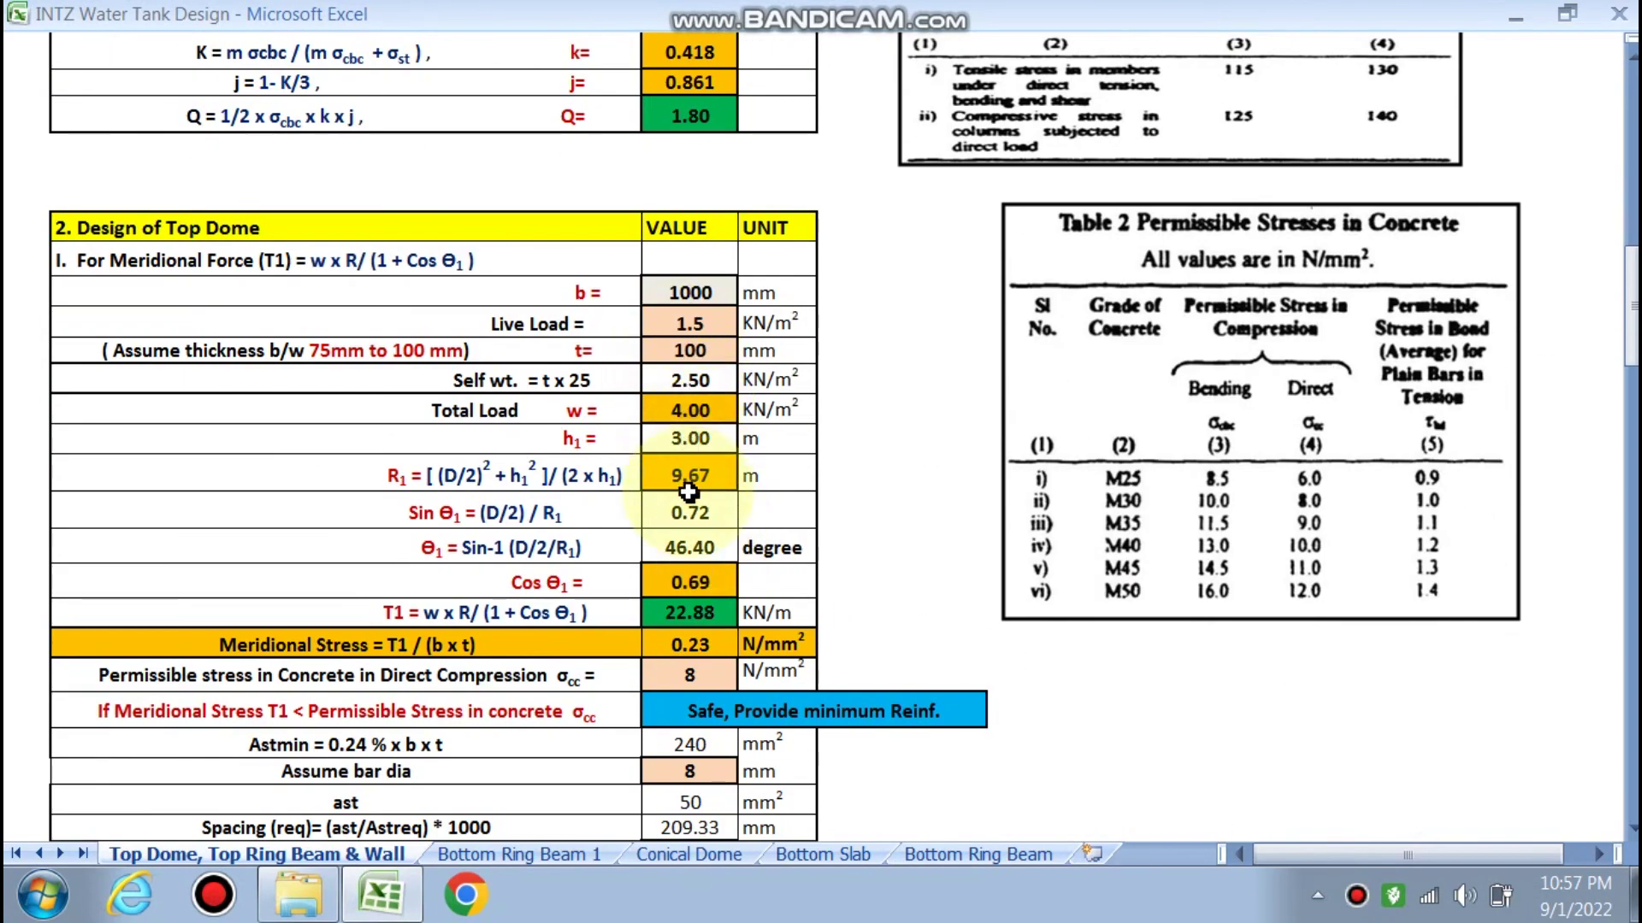
scroll(697, 720, down, 5)
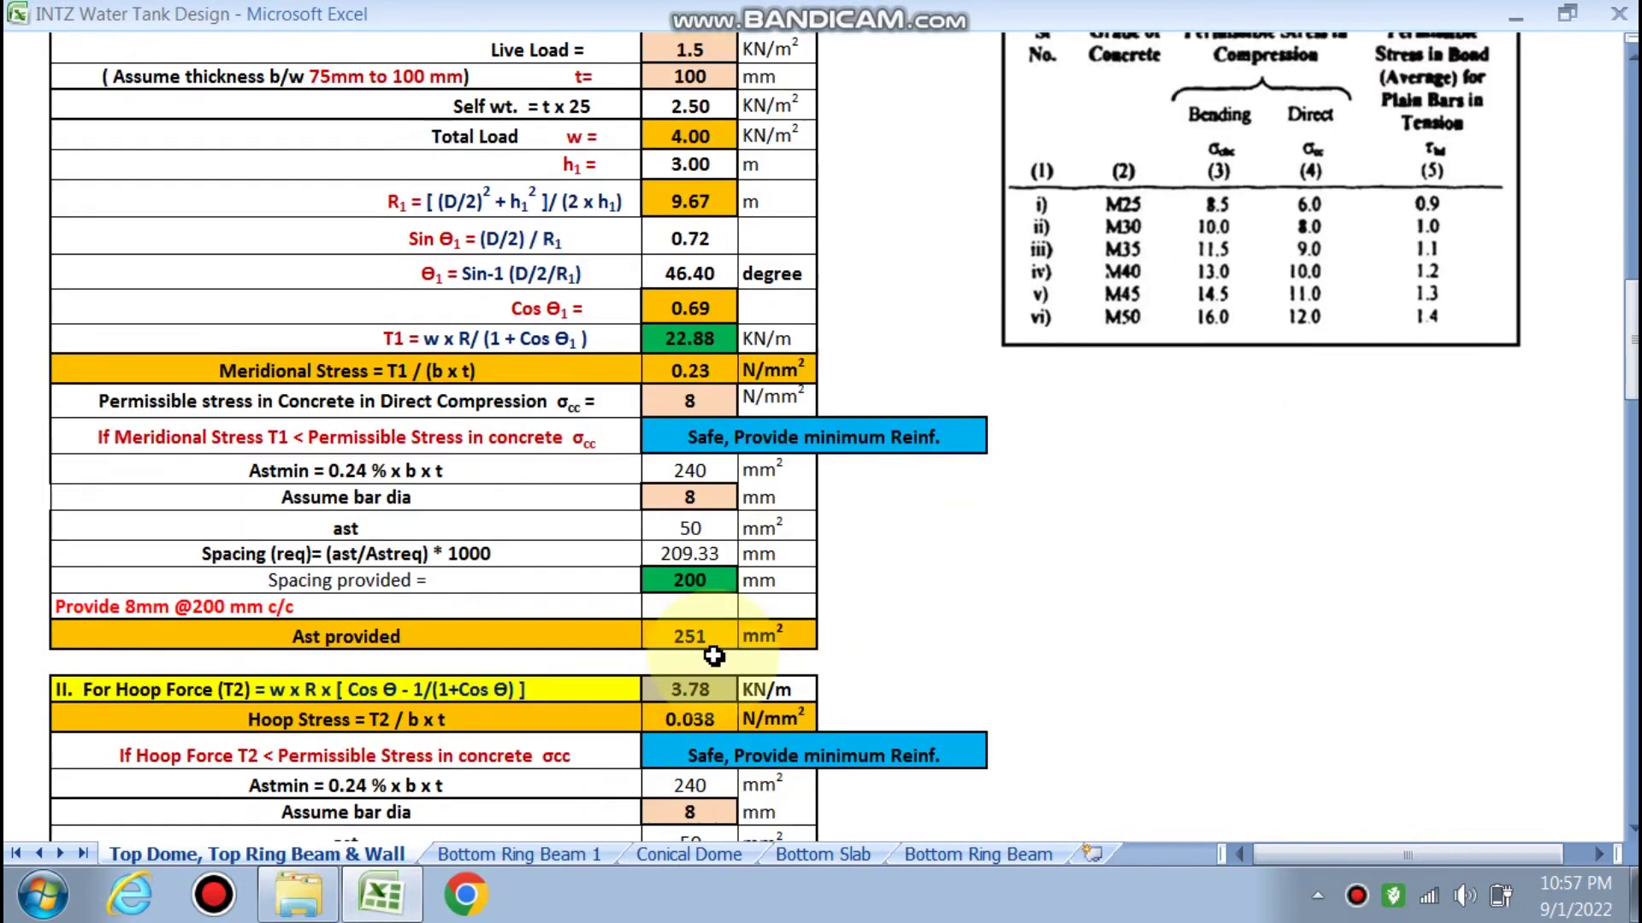
scroll(686, 339, down, 6)
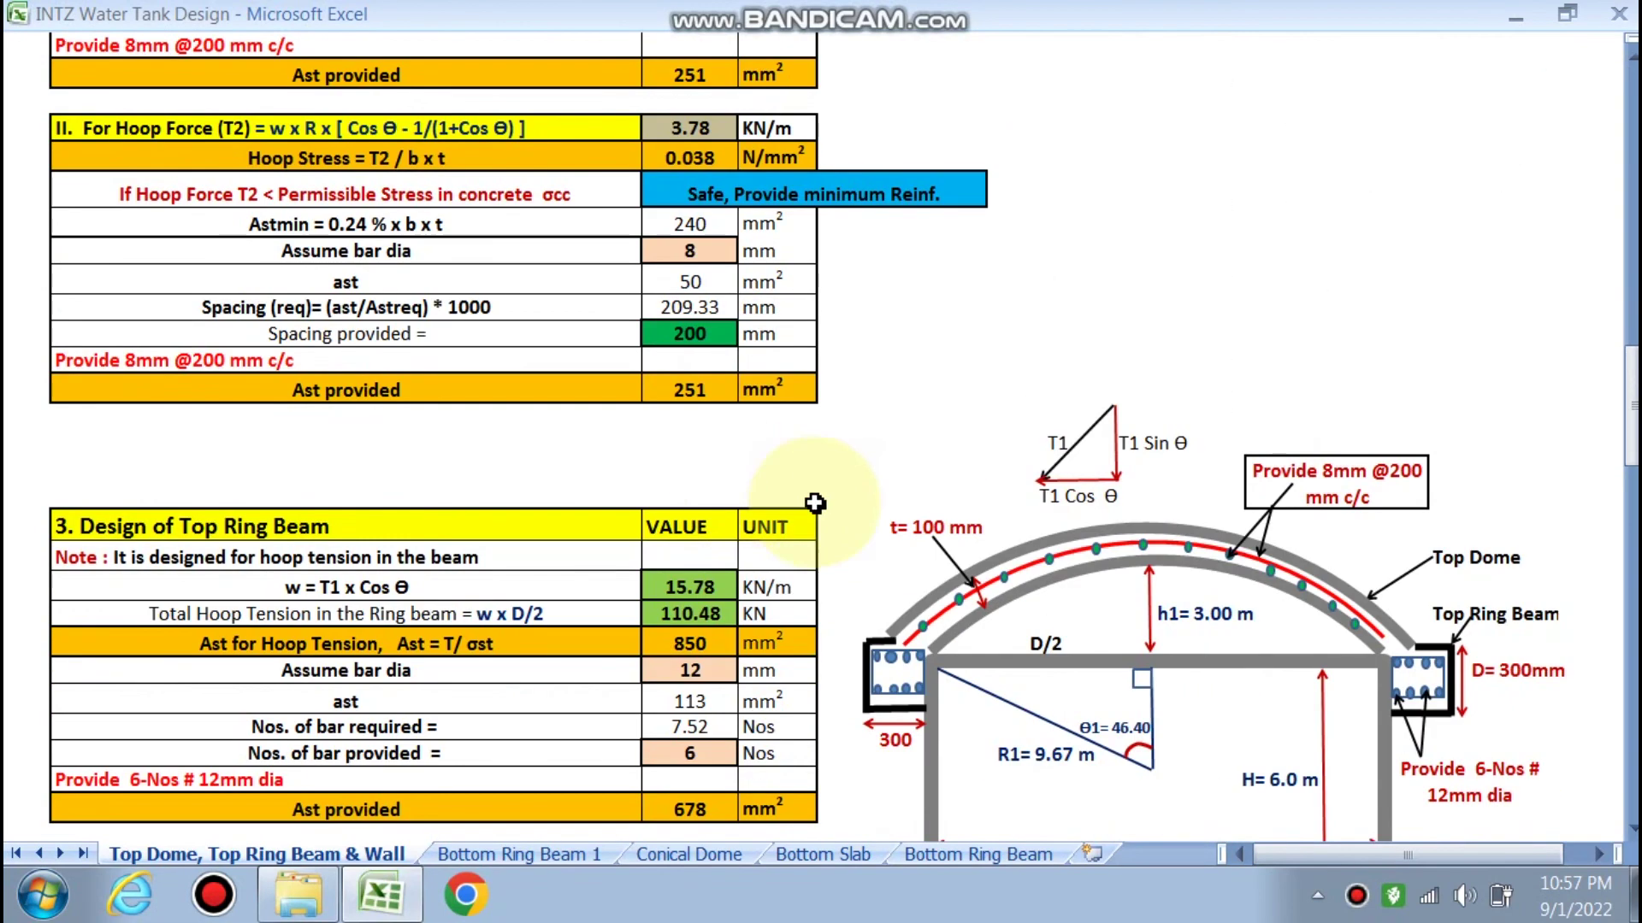
scroll(952, 534, down, 1)
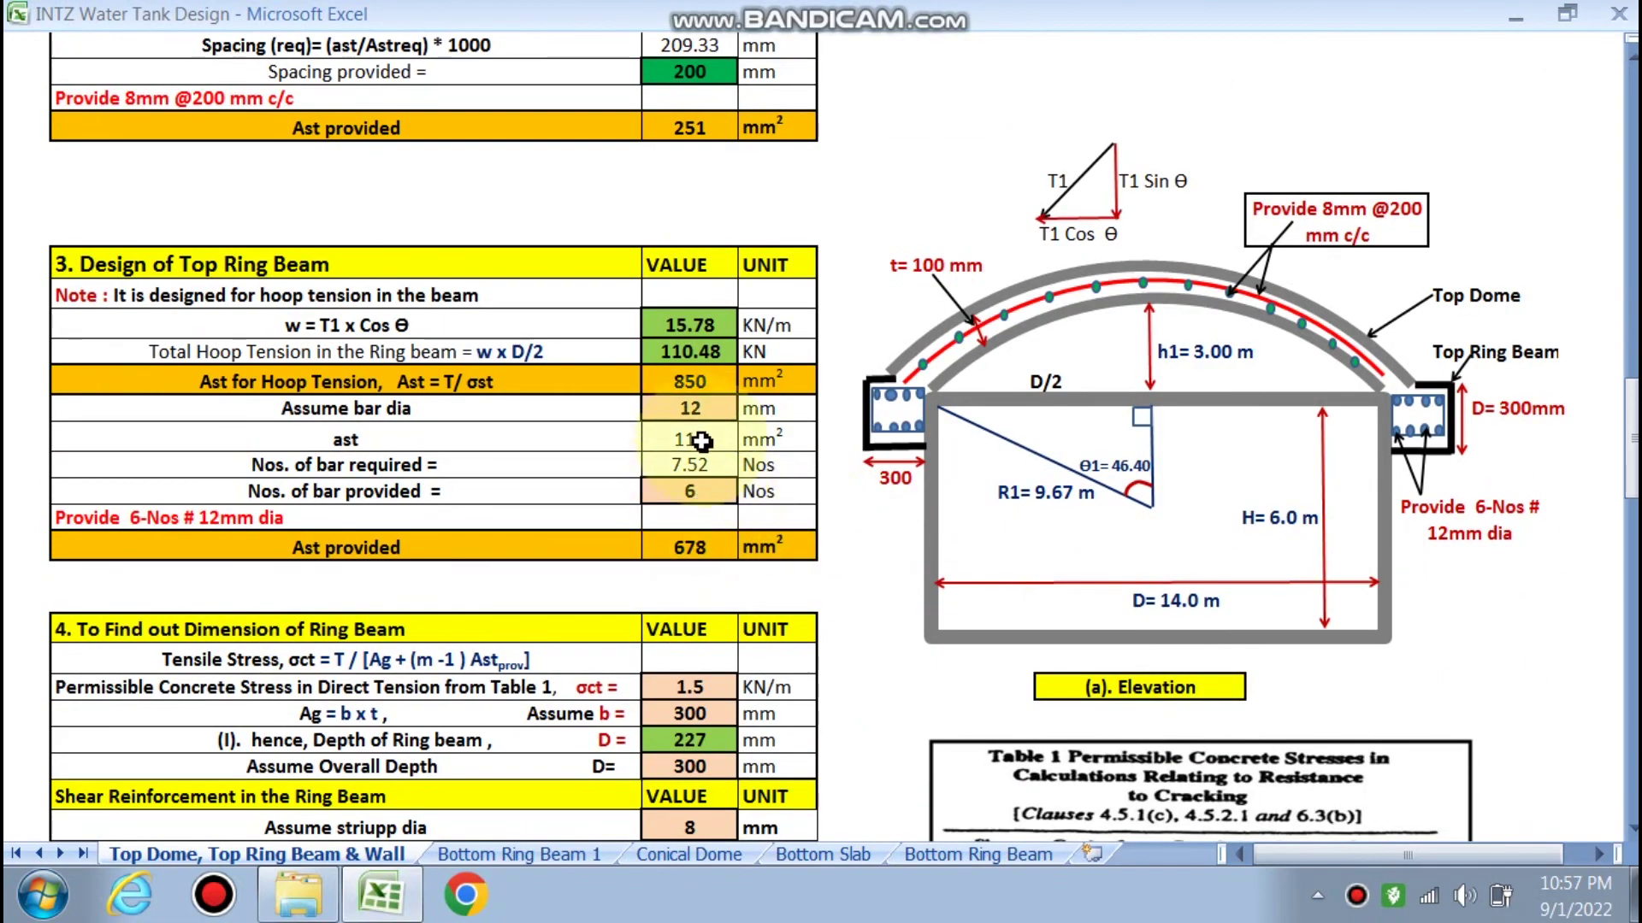
click(1357, 895)
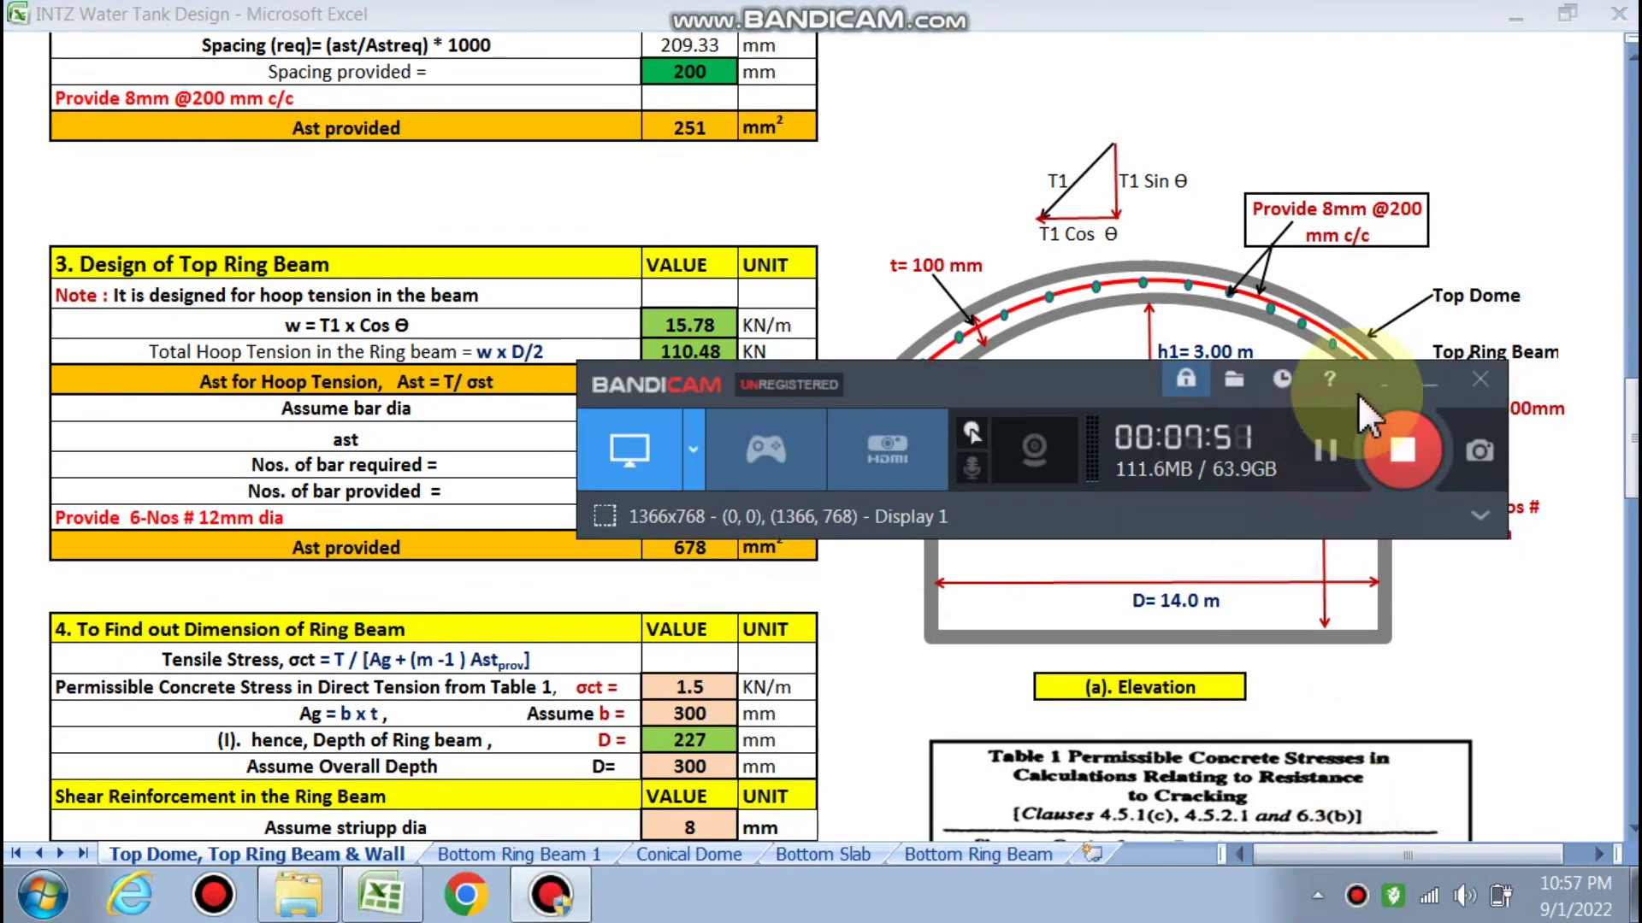
click(1429, 381)
Review the ring beam dimensions and stirrups, the tank wall reinforcement at each depth, the wall thickness and the cantilever action
scroll(863, 325, down, 1)
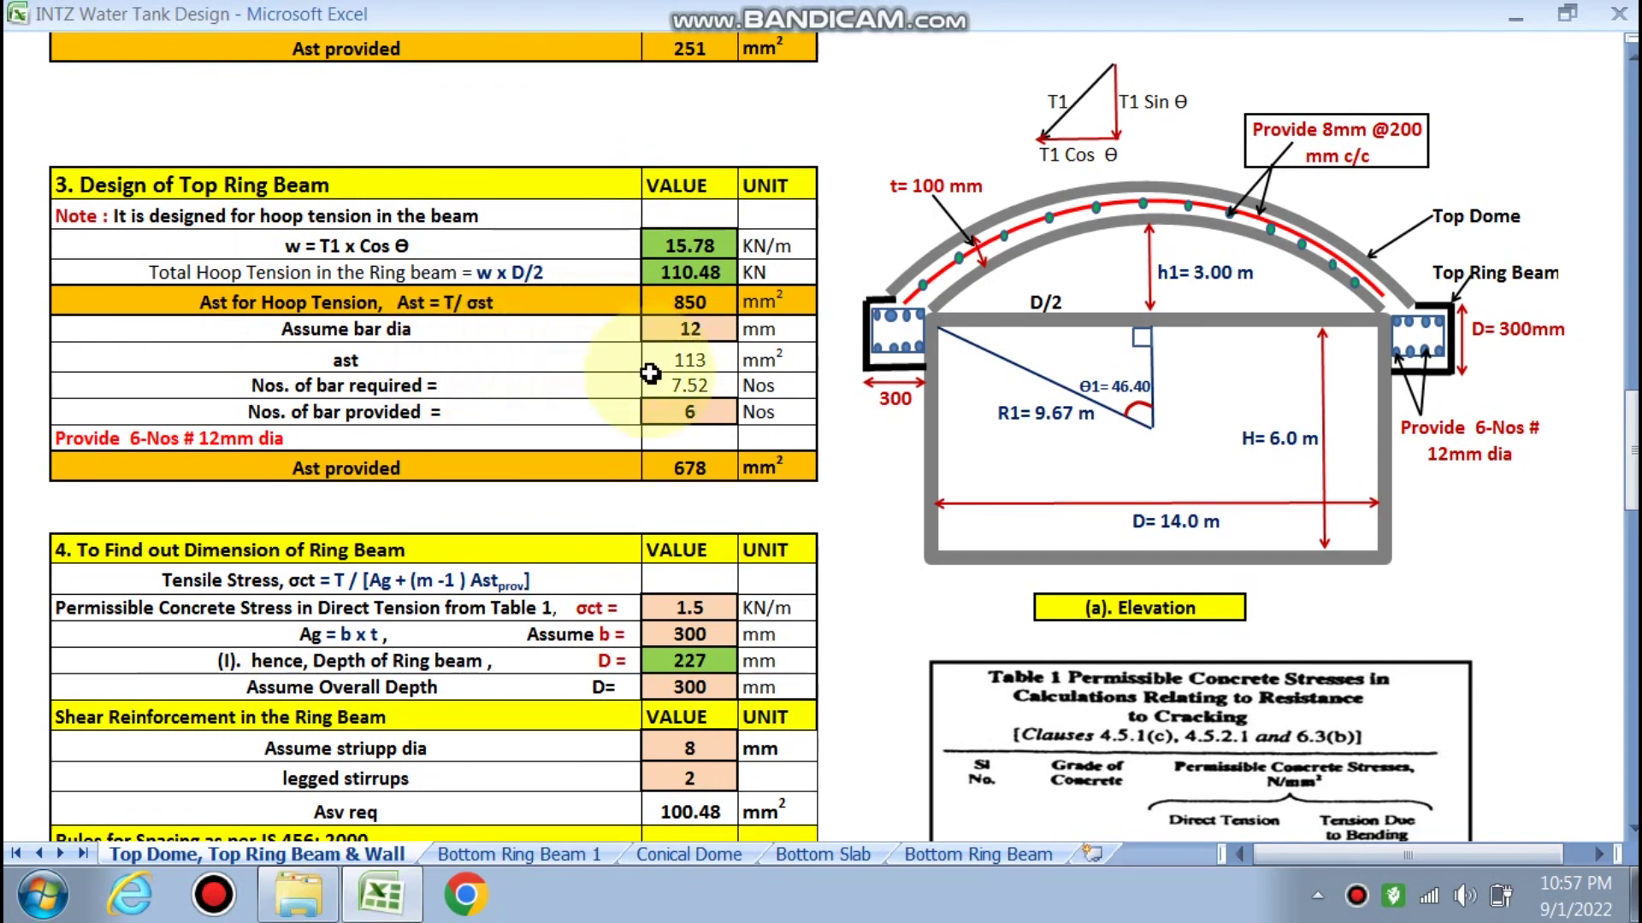
scroll(650, 373, down, 1)
scroll(1432, 339, down, 1)
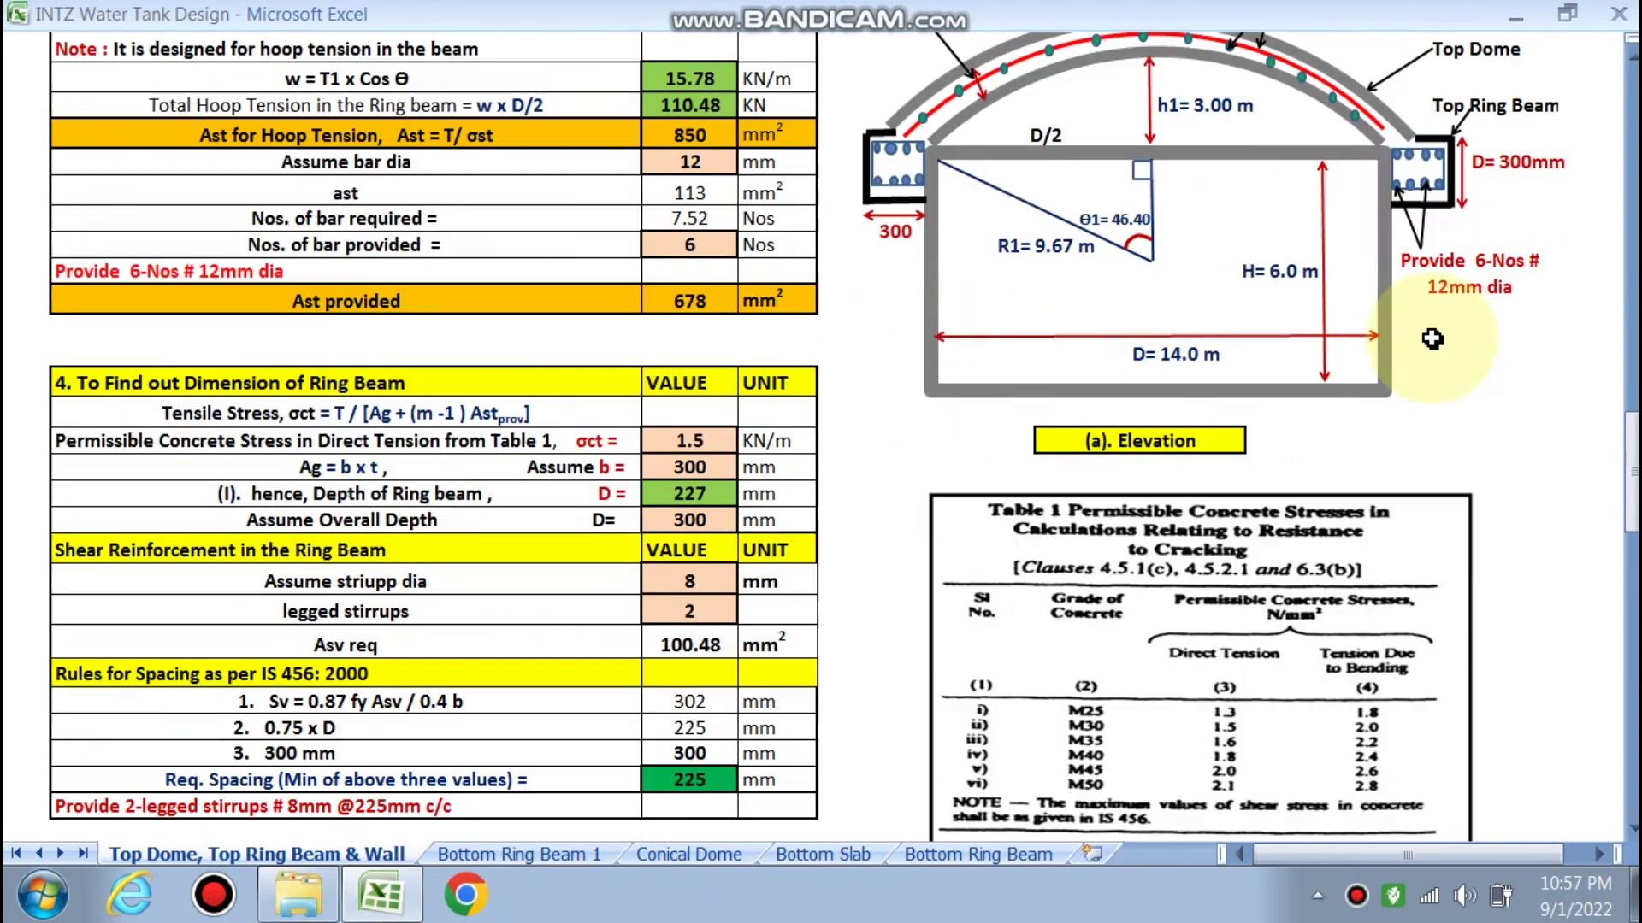
scroll(880, 393, down, 2)
scroll(648, 418, down, 1)
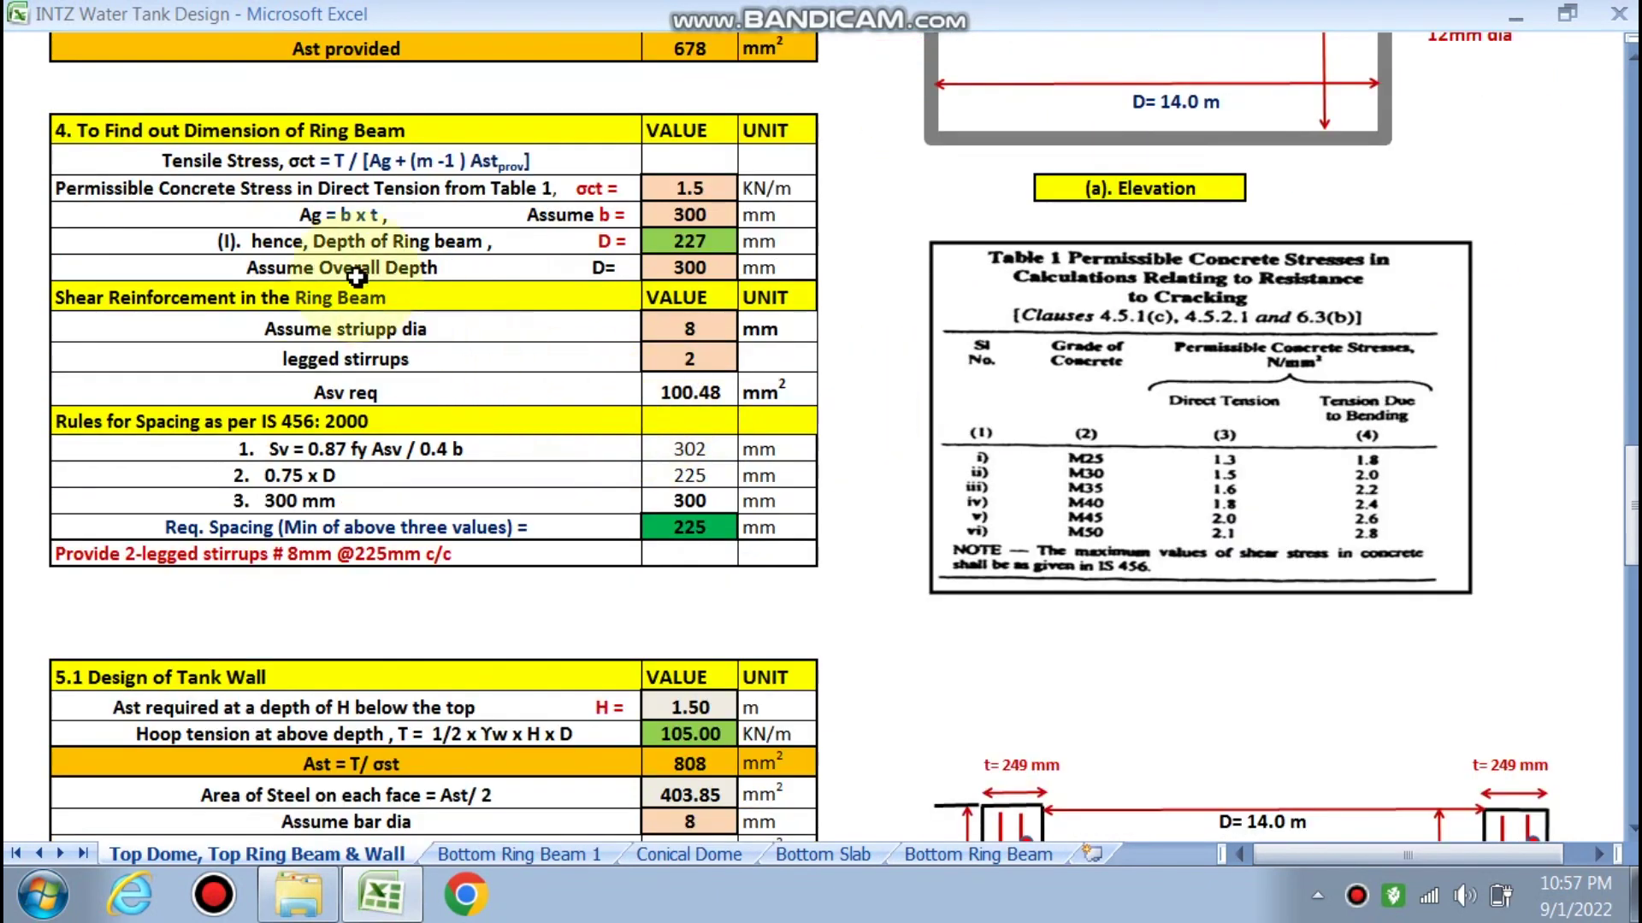
scroll(709, 359, down, 4)
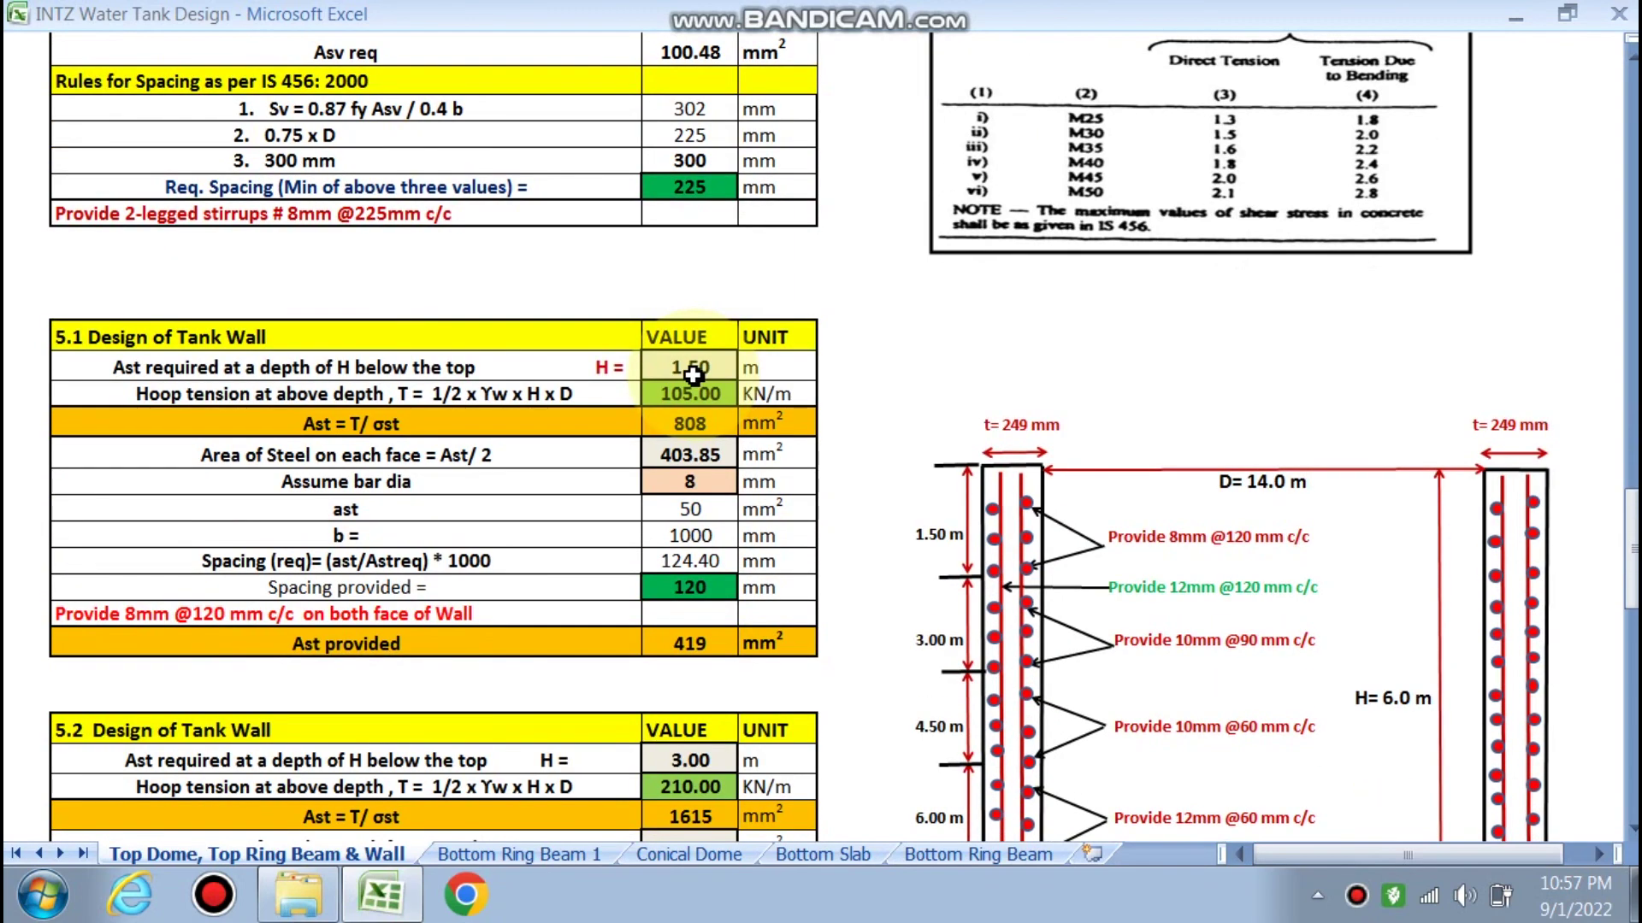
scroll(479, 316, down, 2)
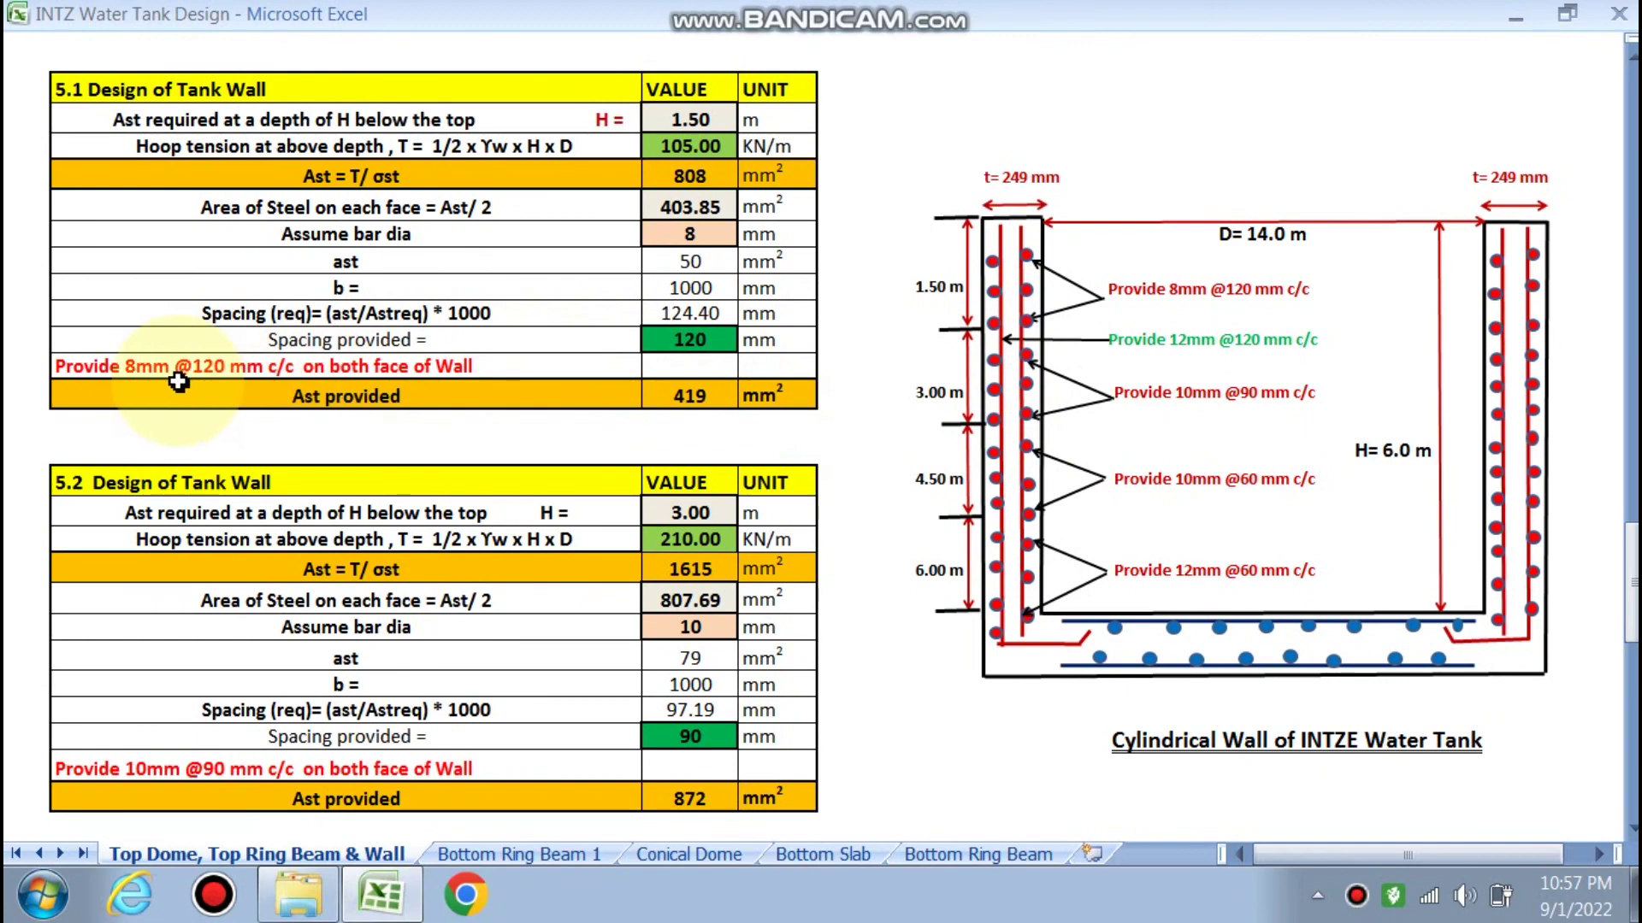
scroll(385, 410, down, 5)
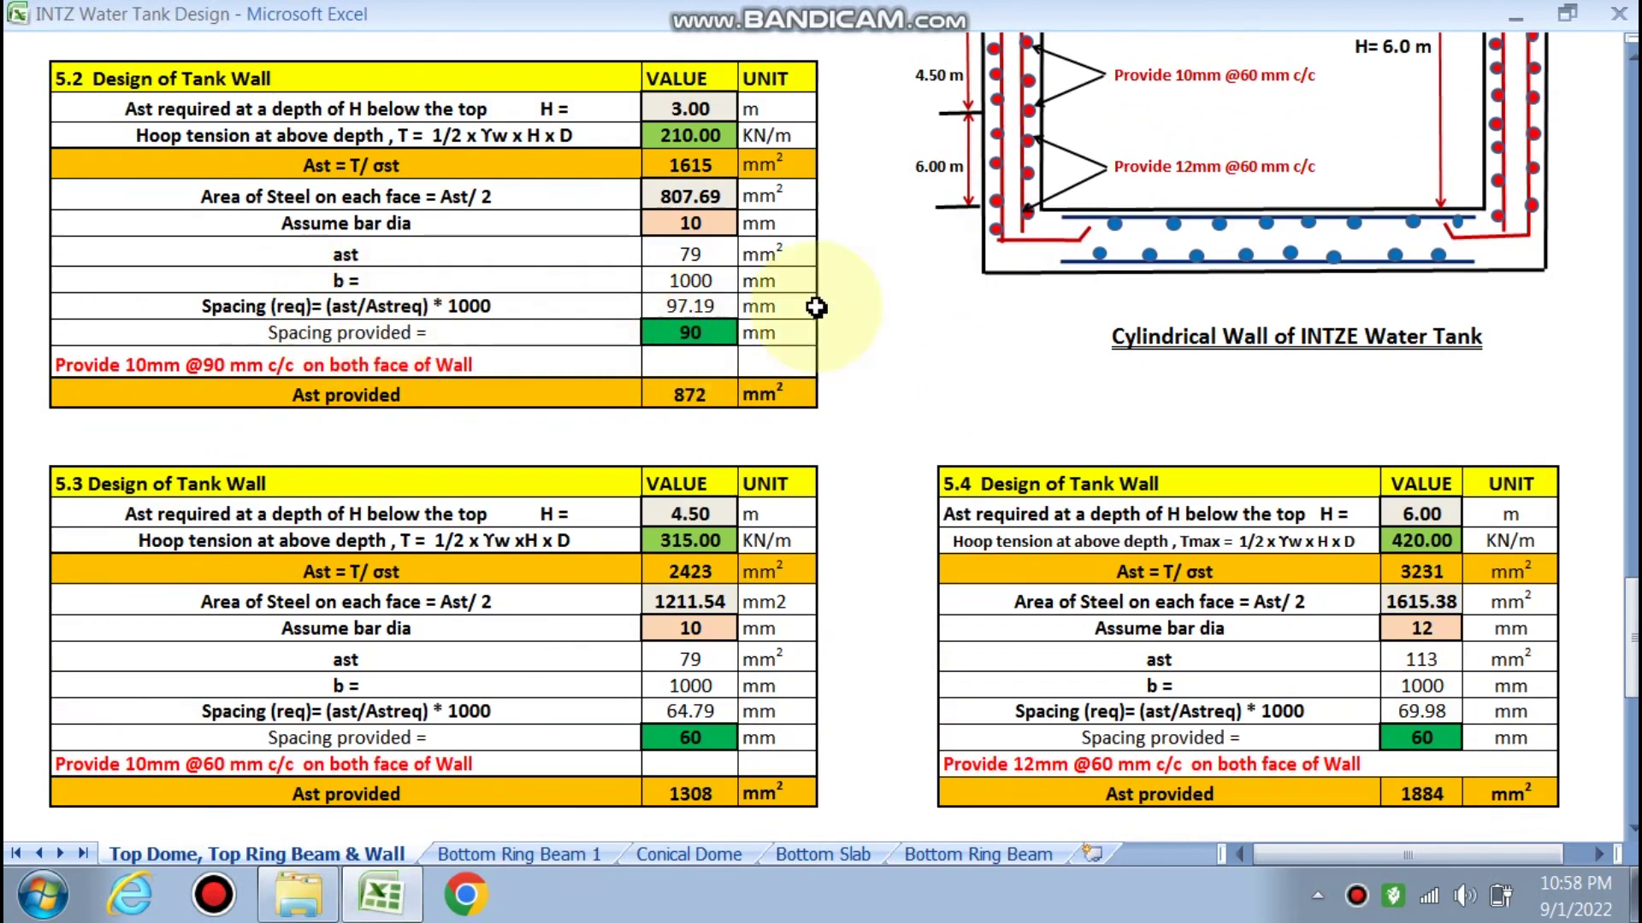
scroll(947, 256, up, 4)
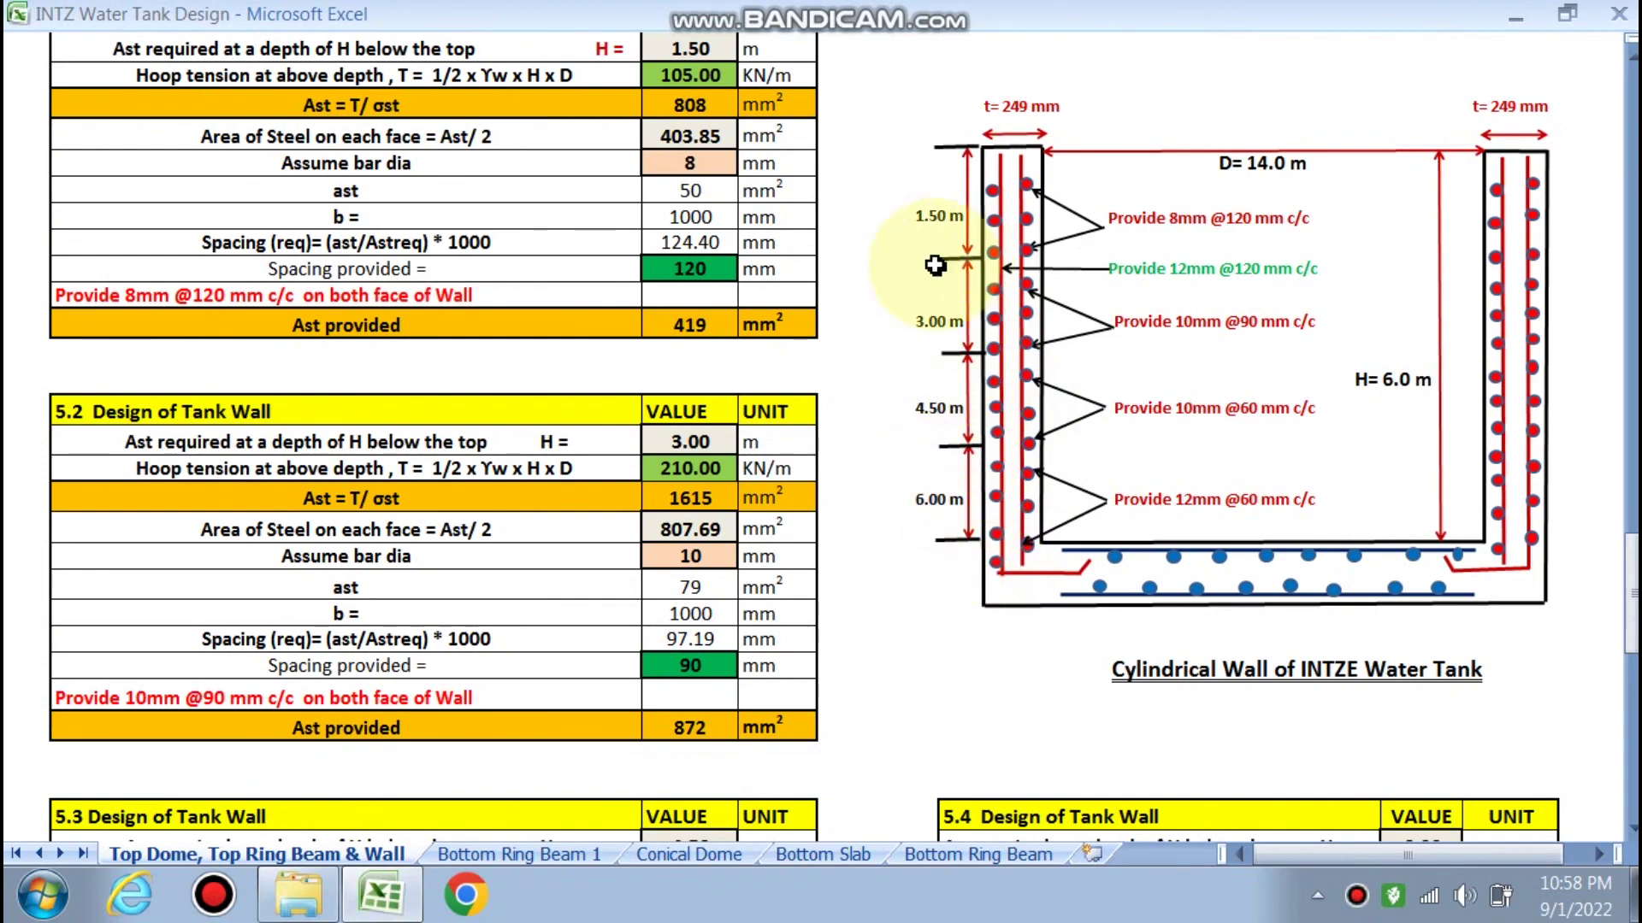
scroll(751, 469, down, 7)
scroll(457, 365, down, 7)
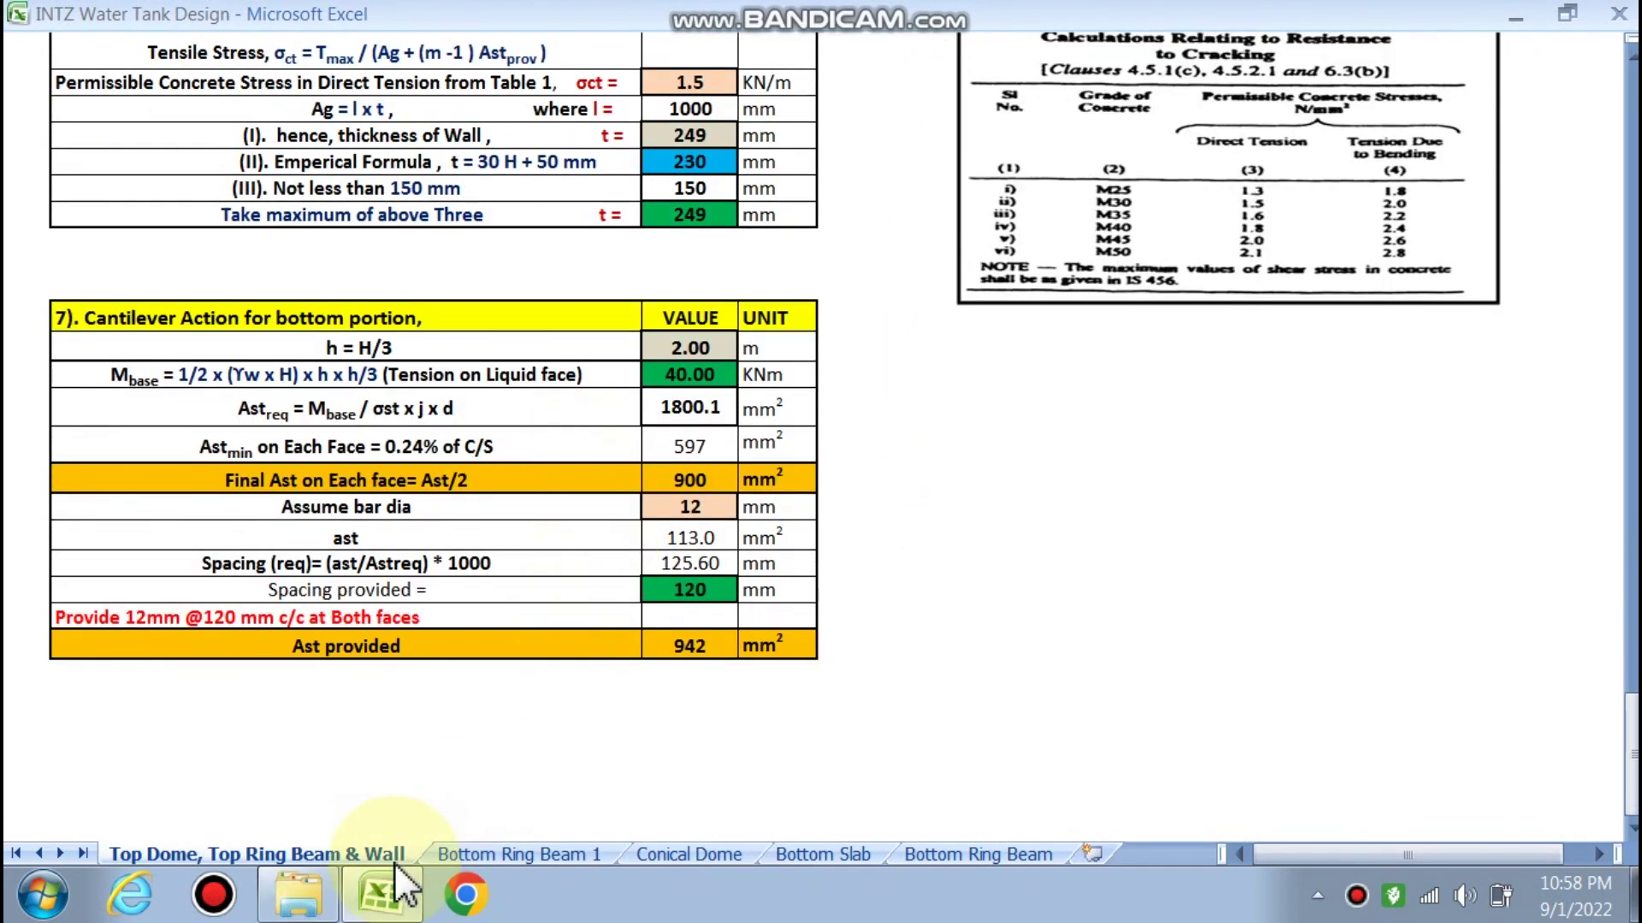
Check the recalculated loads, number of bars required and tensile stress on the Bottom Ring Beam 1 sheet
click(467, 850)
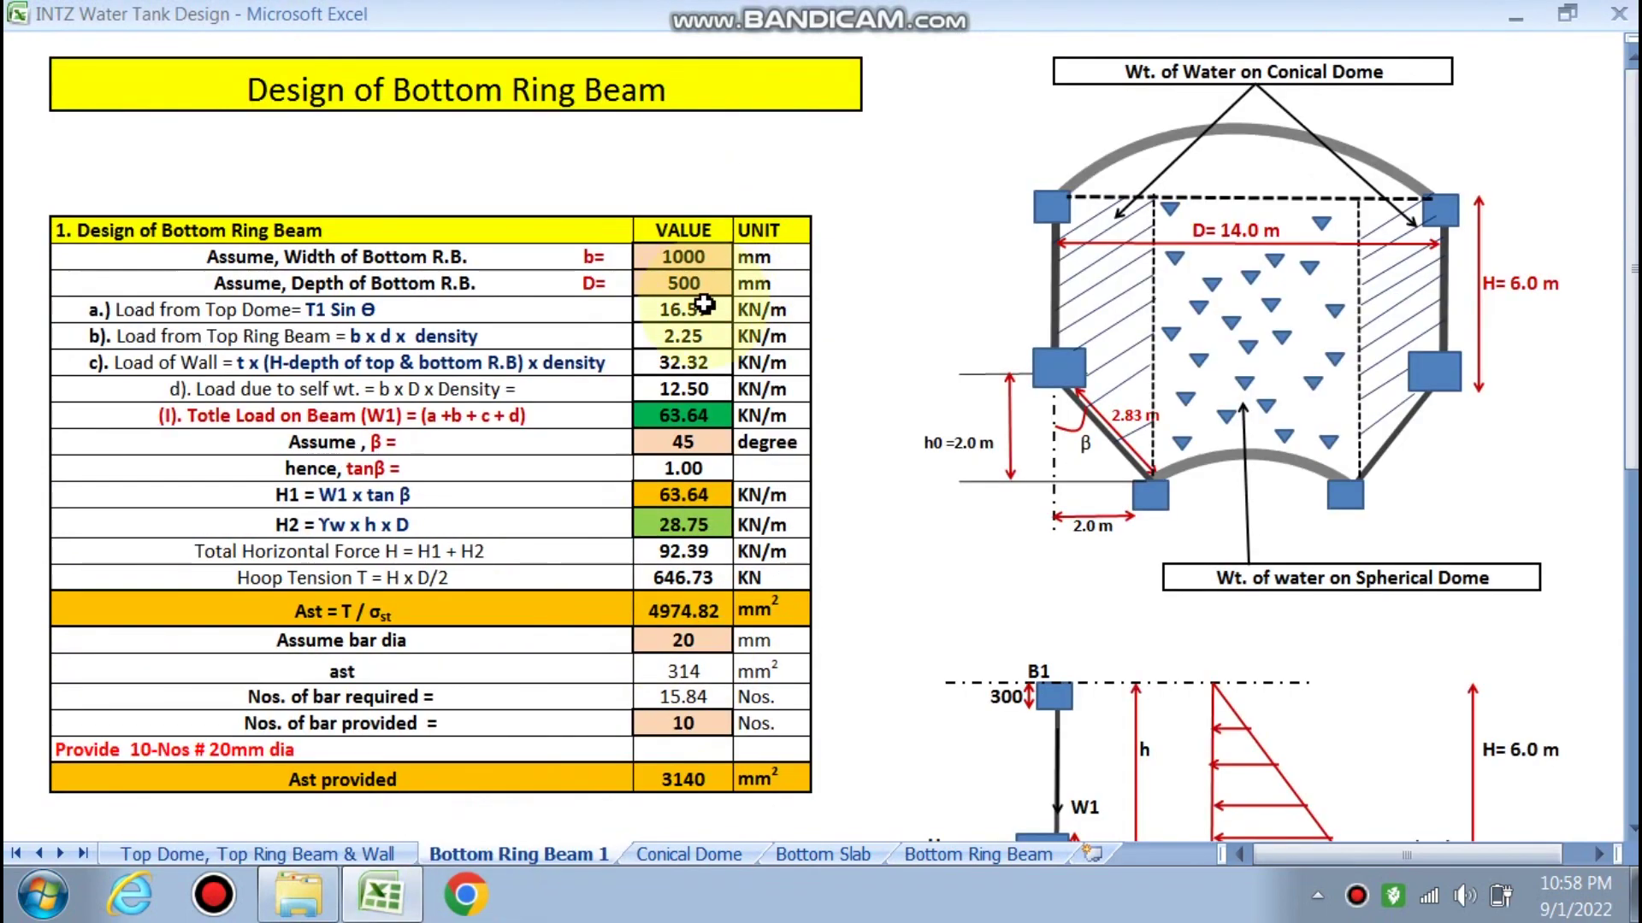
scroll(699, 597, down, 2)
scroll(699, 597, down, 1)
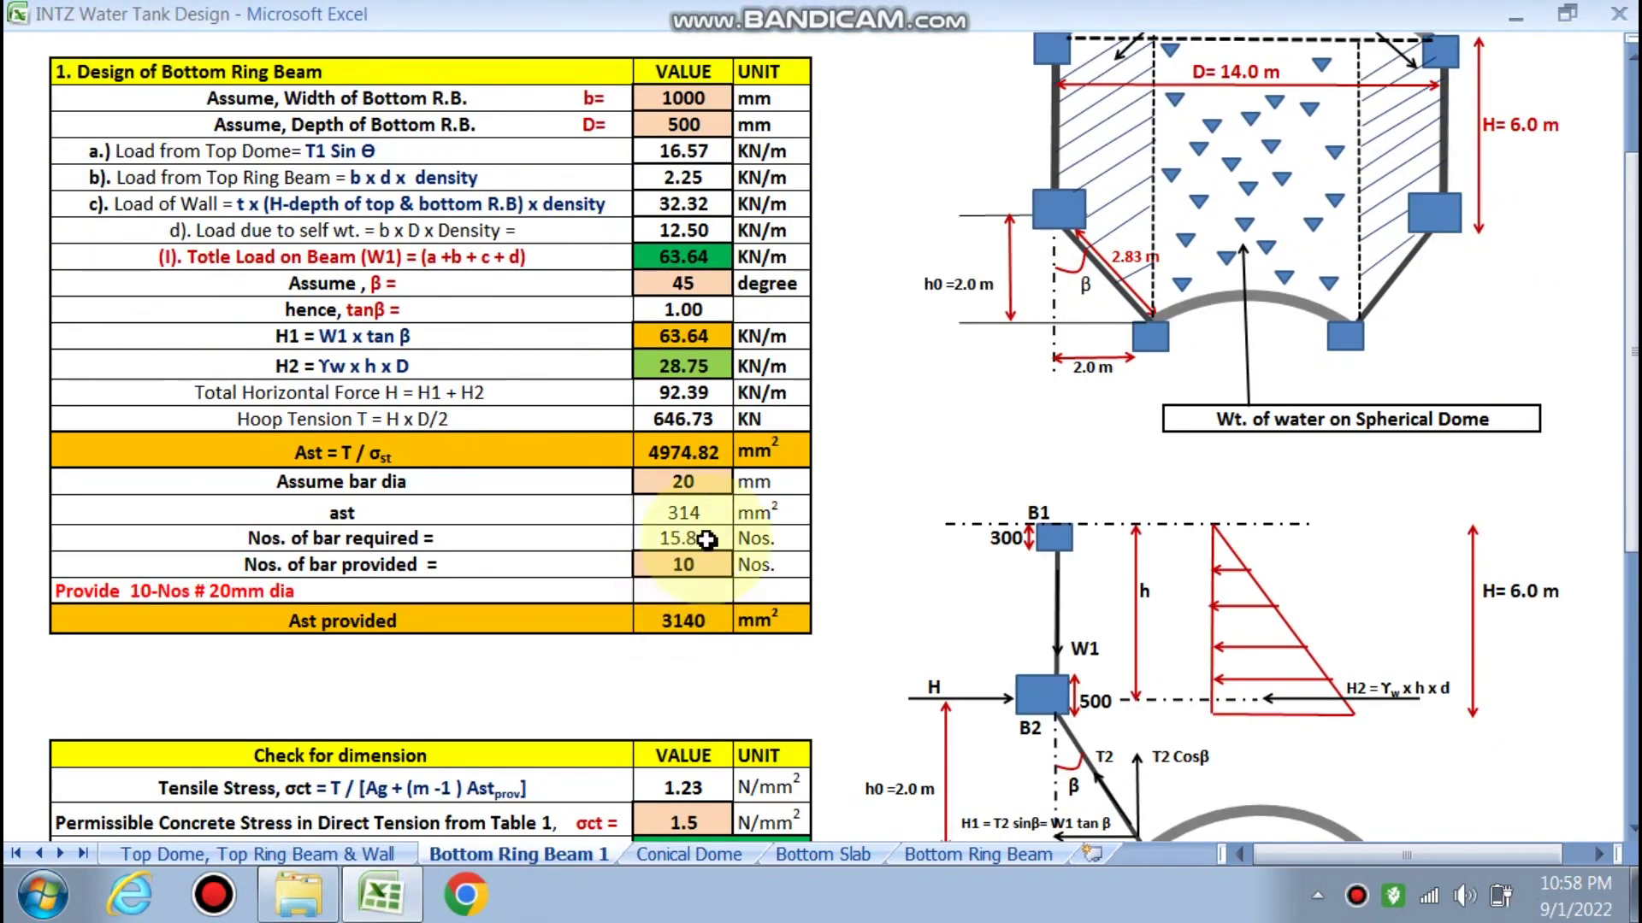
scroll(725, 564, down, 4)
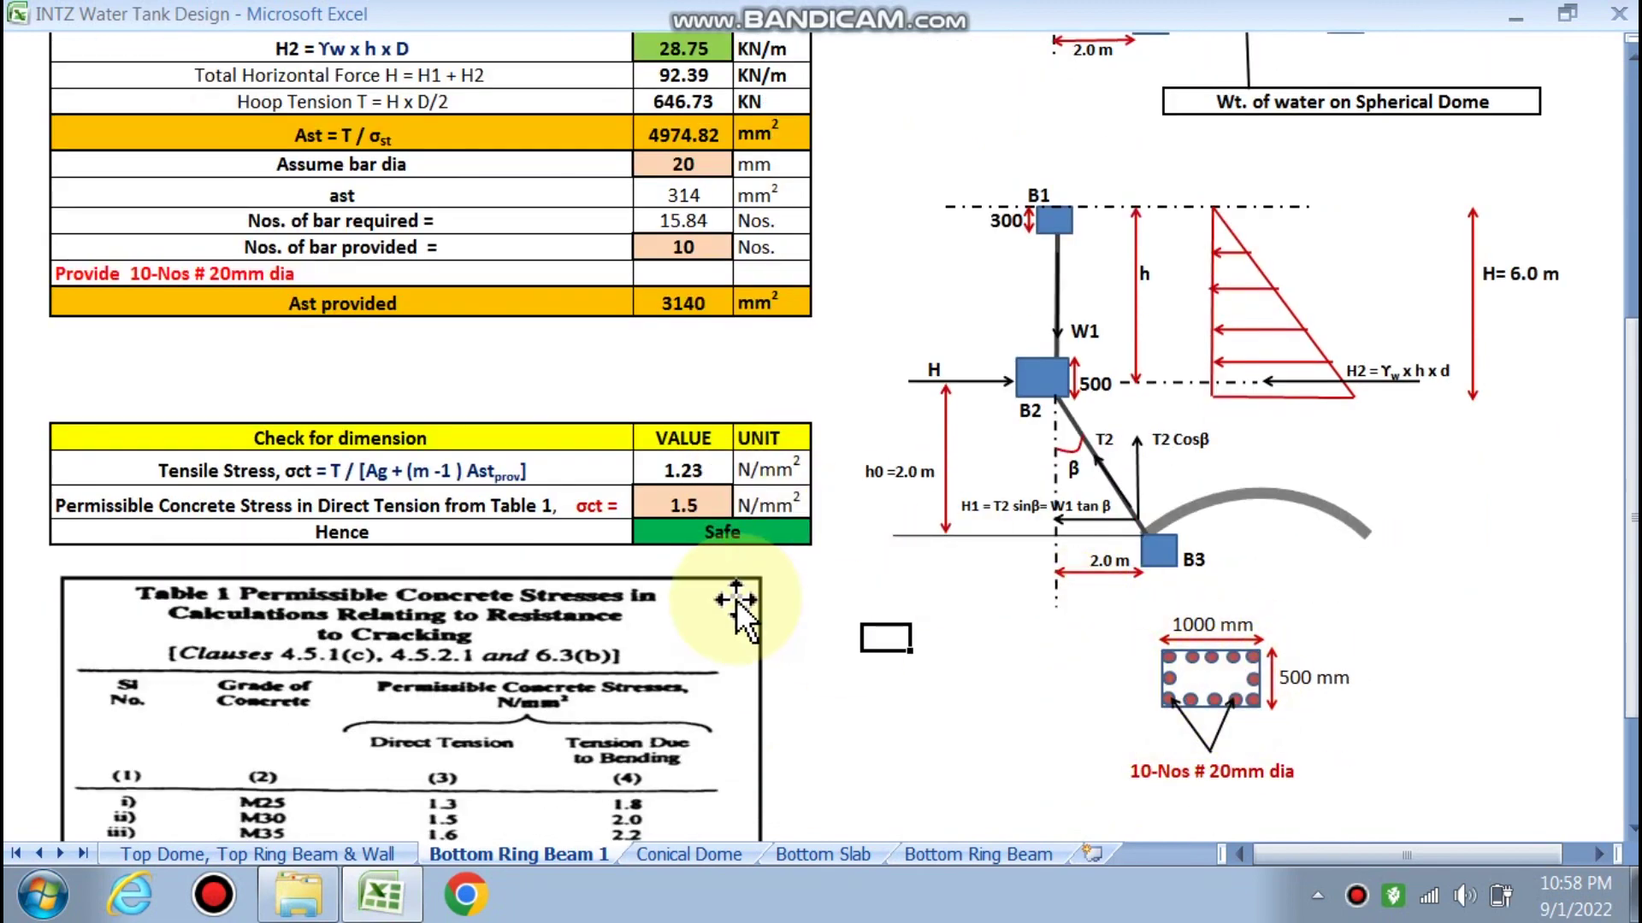
scroll(699, 525, up, 6)
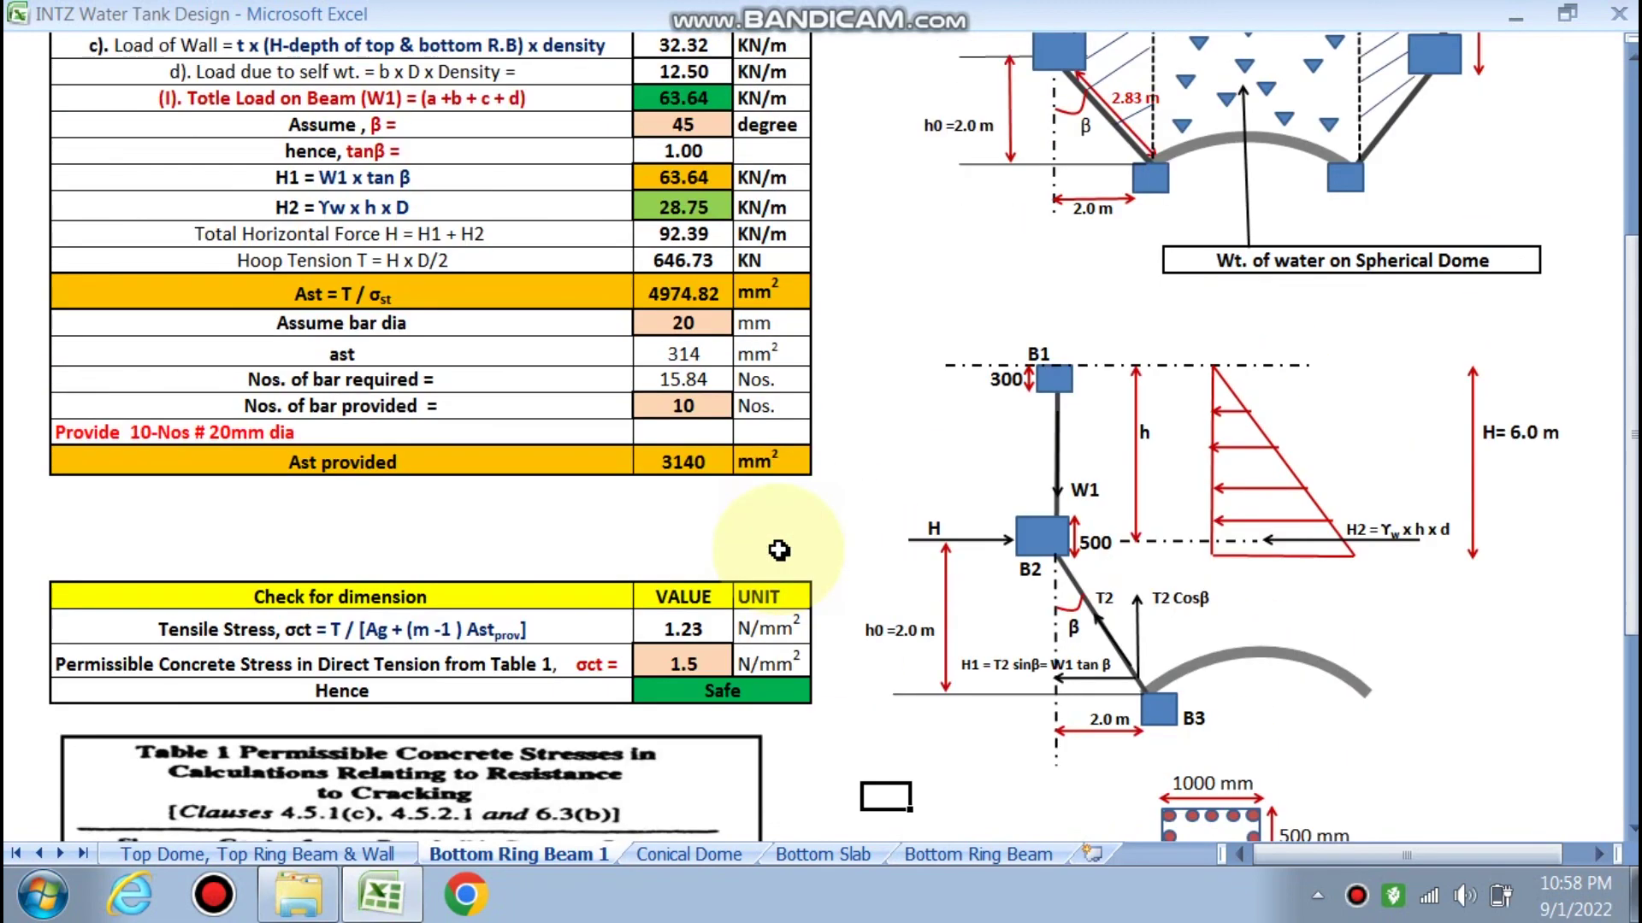